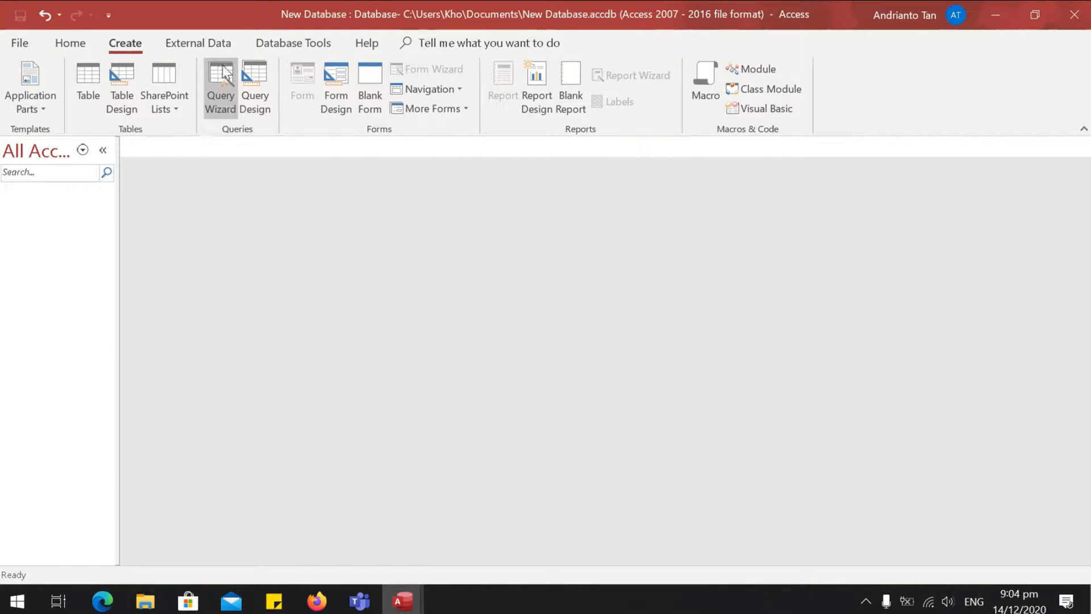
# - Create a new table, save it as Chart of Account, and open it in Design View
pyautogui.click(88, 82)
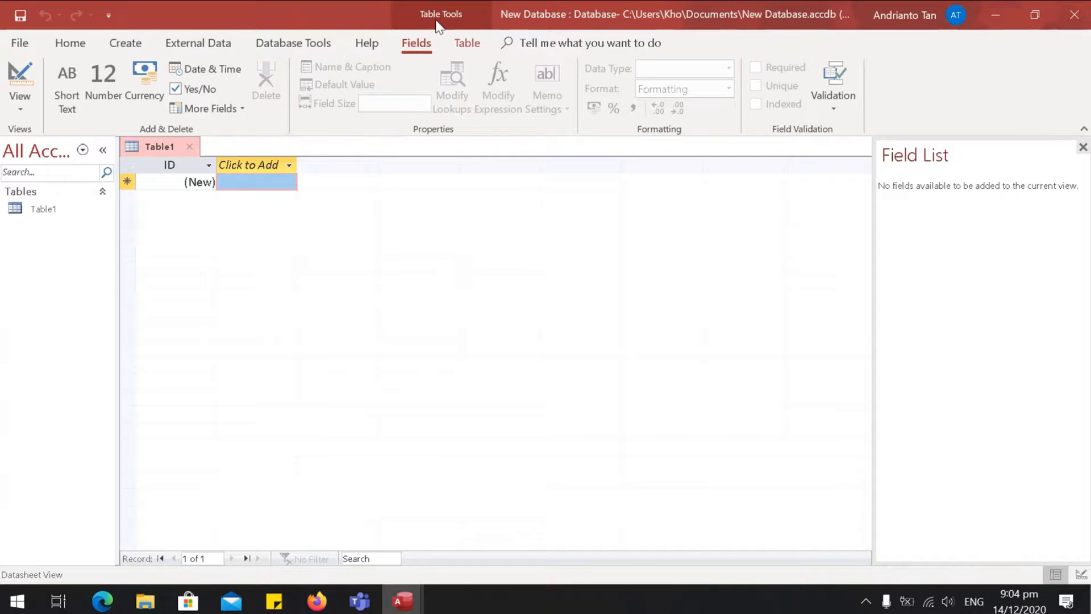
pyautogui.rightClick(169, 147)
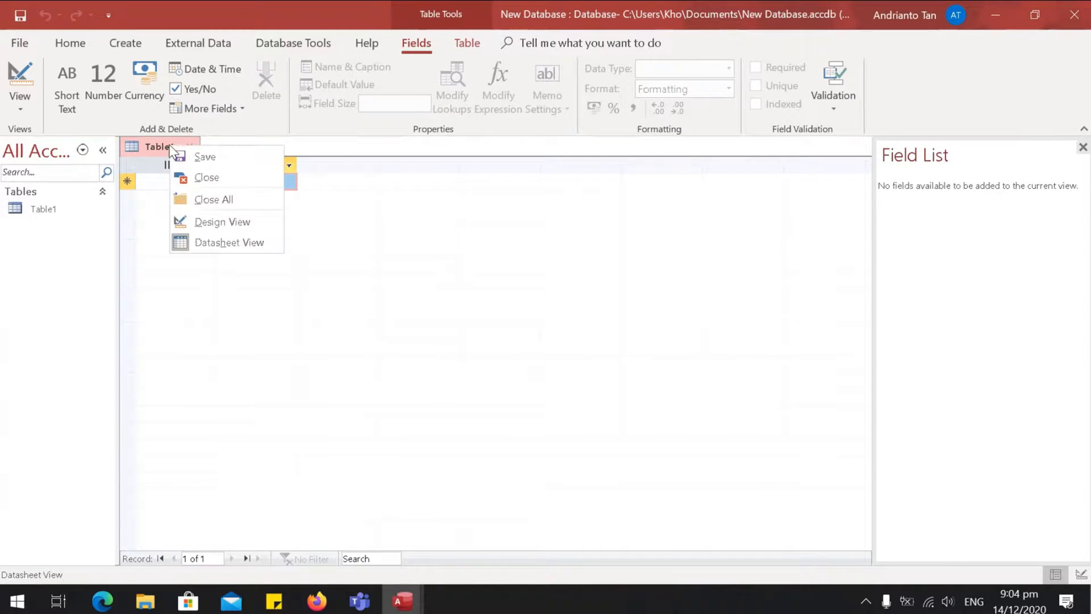
pyautogui.click(205, 221)
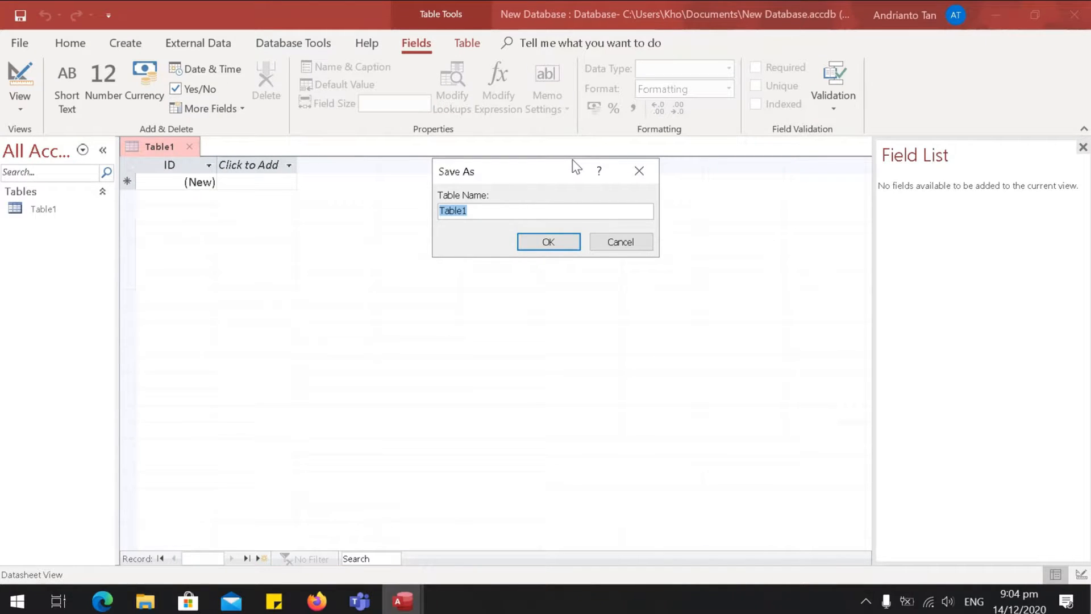
pyautogui.write('Chart of A')
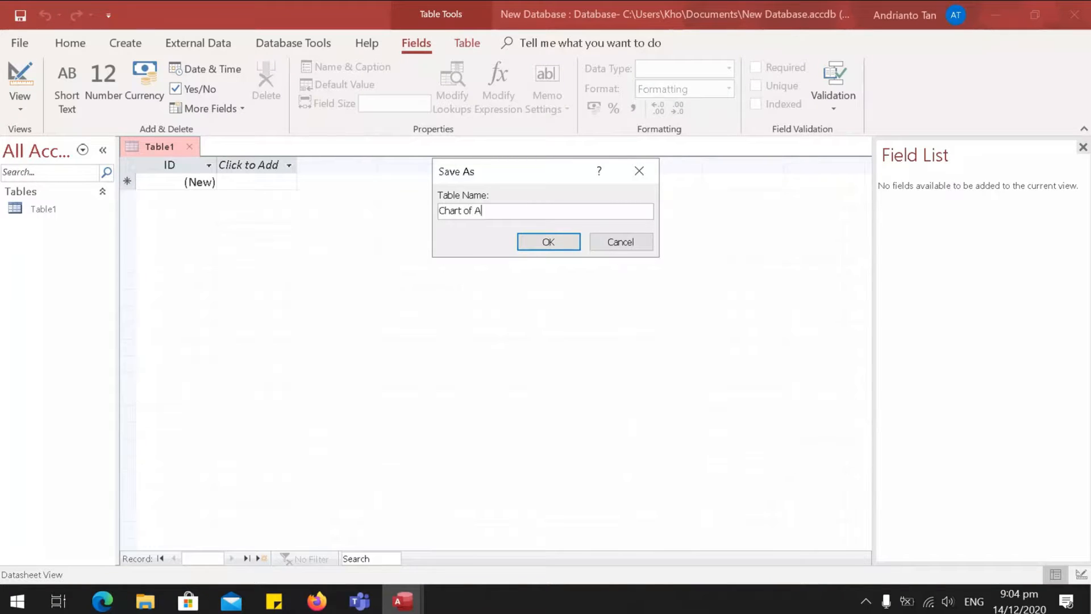
pyautogui.write('ccount')
pyautogui.press('Return')
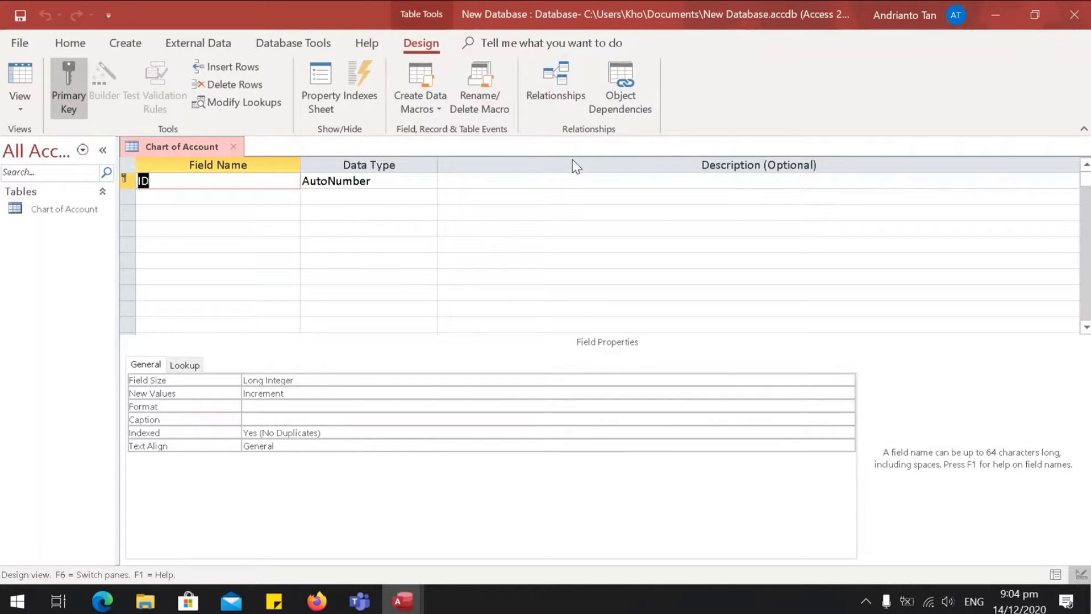
# - Rename the ID field to Account_Header_No and set its data type to Number
pyautogui.write('Account_h')
pyautogui.press('BackSpace')
pyautogui.write('H')
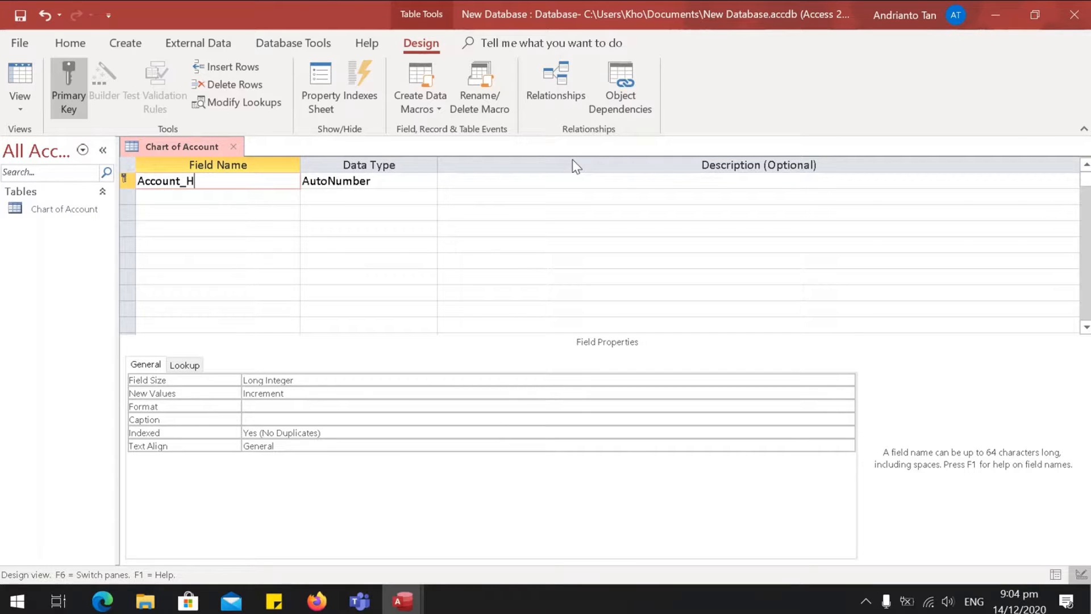
pyautogui.write('eader_No')
pyautogui.press('Tab')
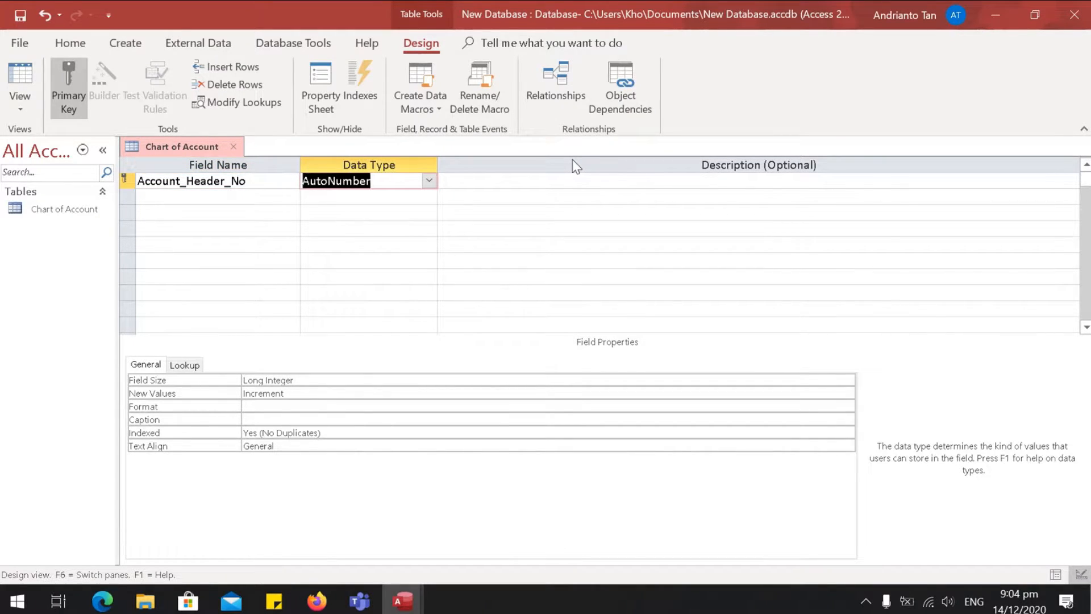
pyautogui.click(430, 181)
pyautogui.click(375, 229)
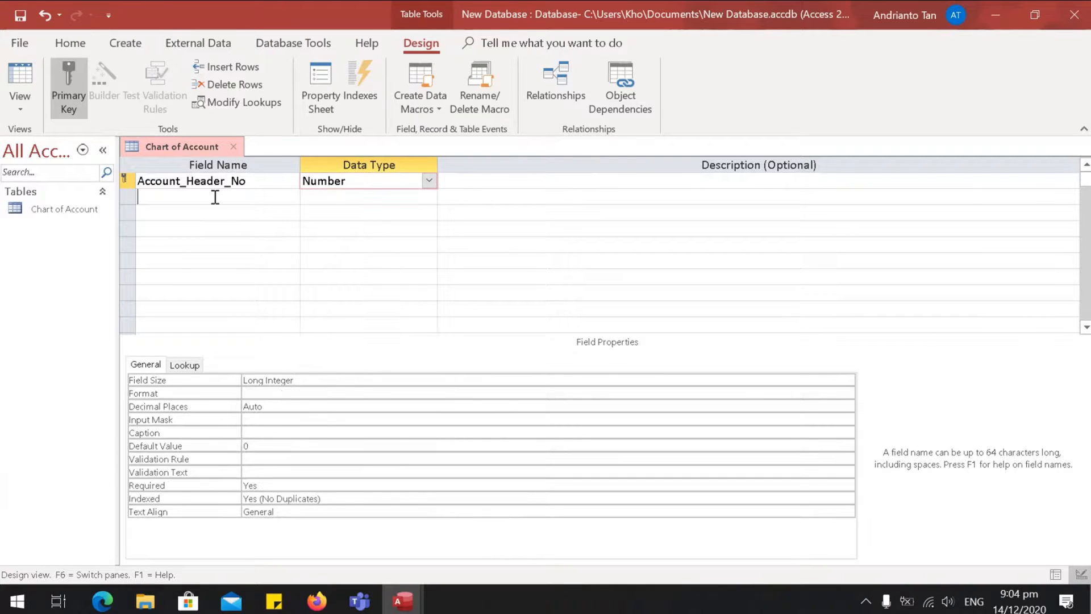
# - Add an Account_Header_Name field with the Short Text data type below Account_Header_No
pyautogui.click(214, 197)
pyautogui.write('Acco')
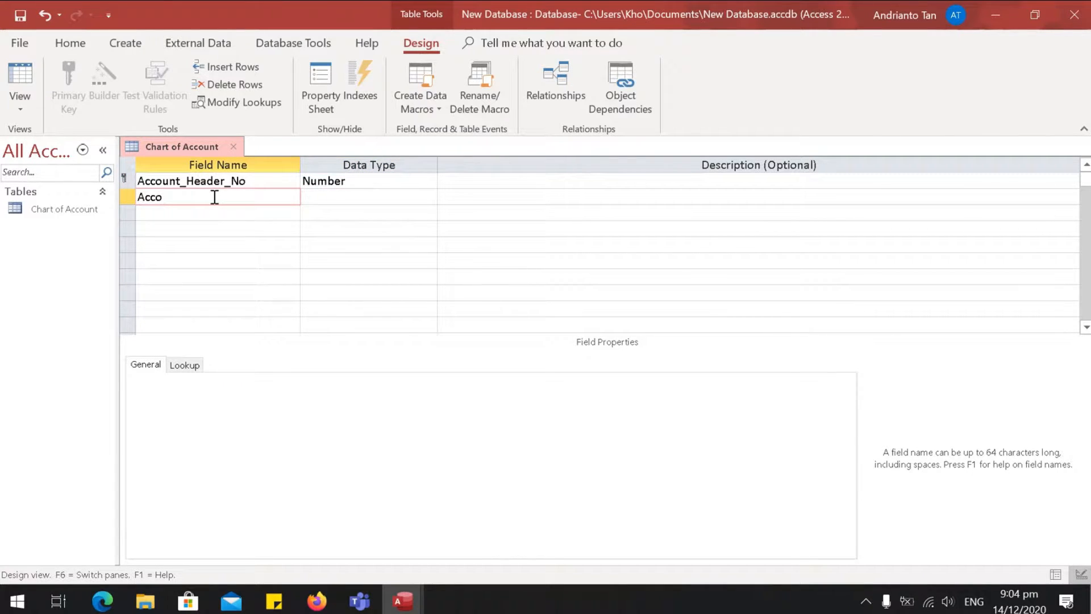
pyautogui.write('unt_Header_Name')
pyautogui.press('Tab')
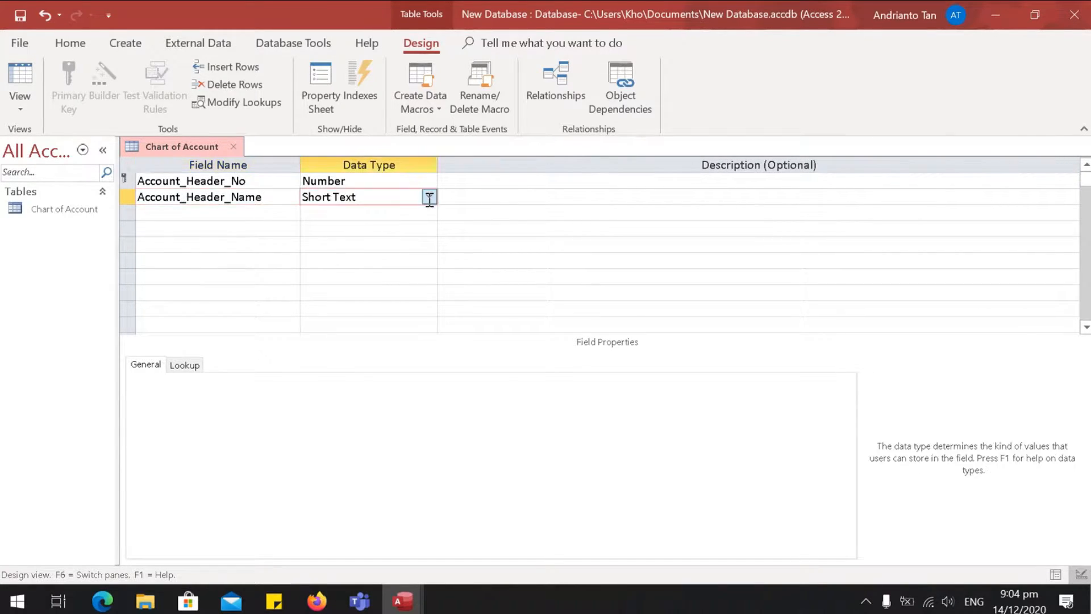
pyautogui.click(433, 197)
# - Add an Account_No field with the Number data type in the third row
pyautogui.click(190, 215)
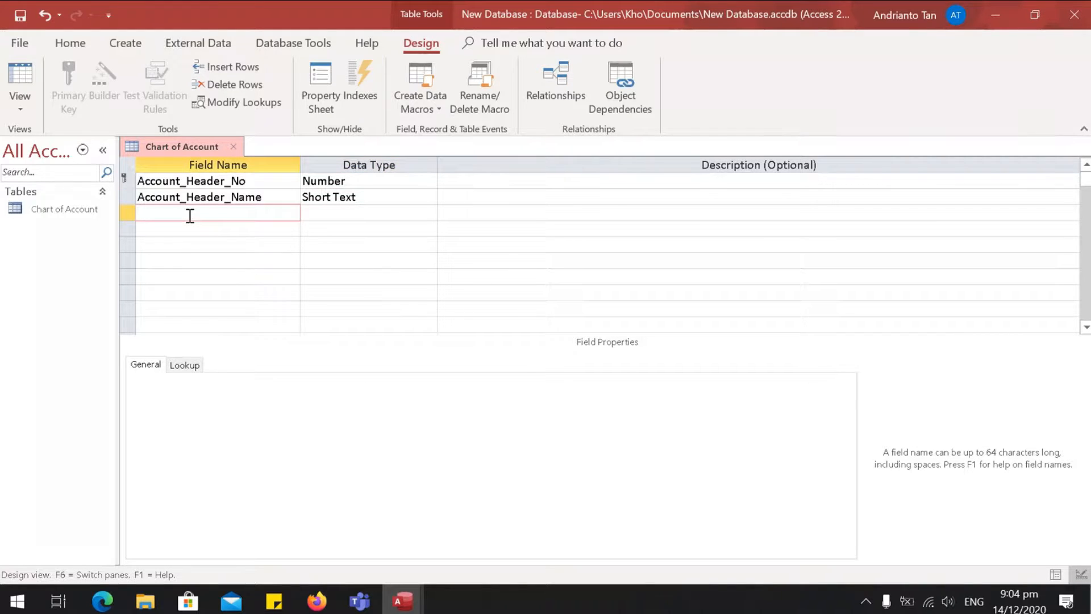
pyautogui.write('Account_No')
pyautogui.press('Tab')
pyautogui.click(428, 212)
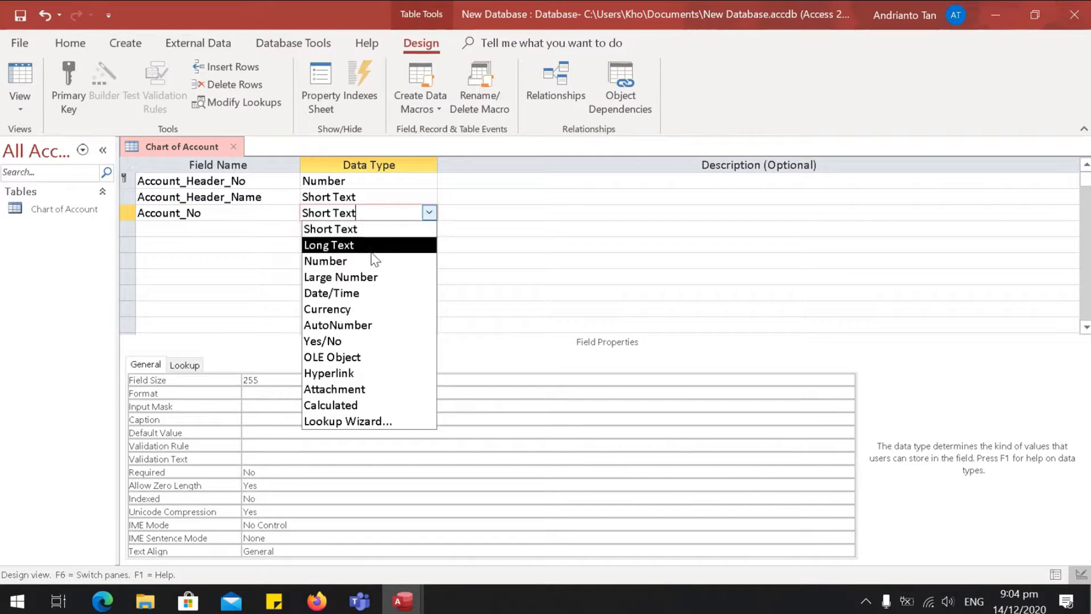
pyautogui.click(392, 261)
# - Add an Account_Name field with the Short Text data type in the fourth row
pyautogui.click(231, 228)
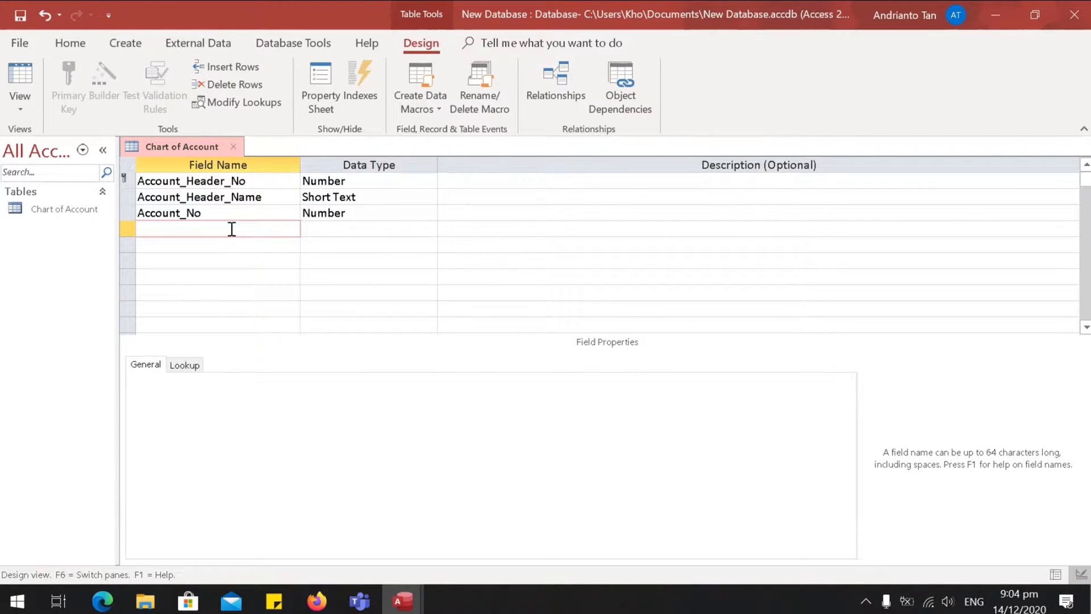
pyautogui.write('Account_Name')
pyautogui.click(392, 225)
pyautogui.click(430, 229)
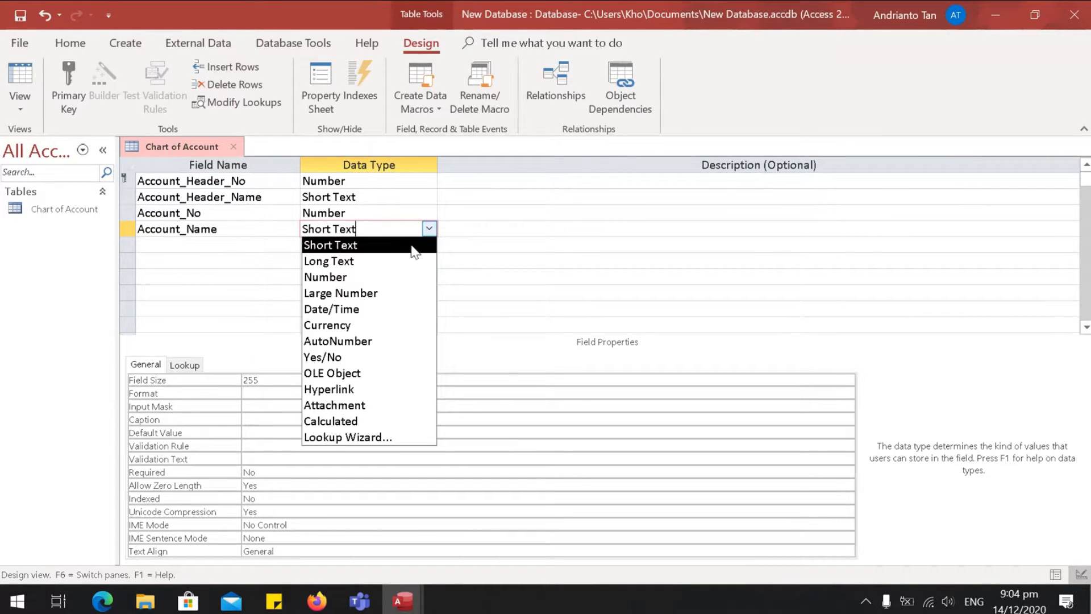
pyautogui.click(340, 250)
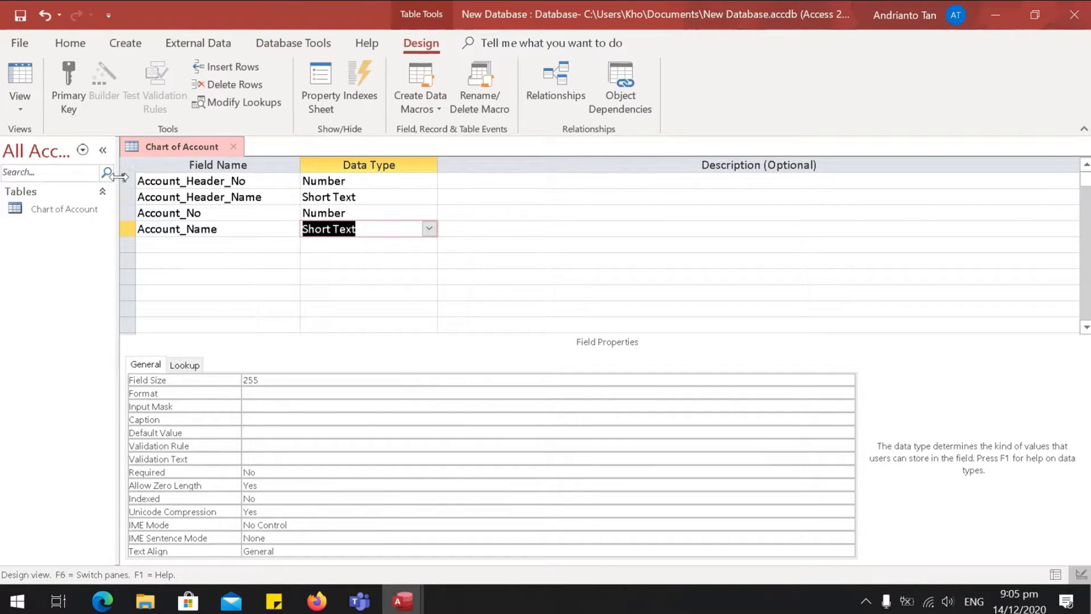
# - Make Account_No the primary key of the Chart of Account table and save the table design
pyautogui.click(140, 197)
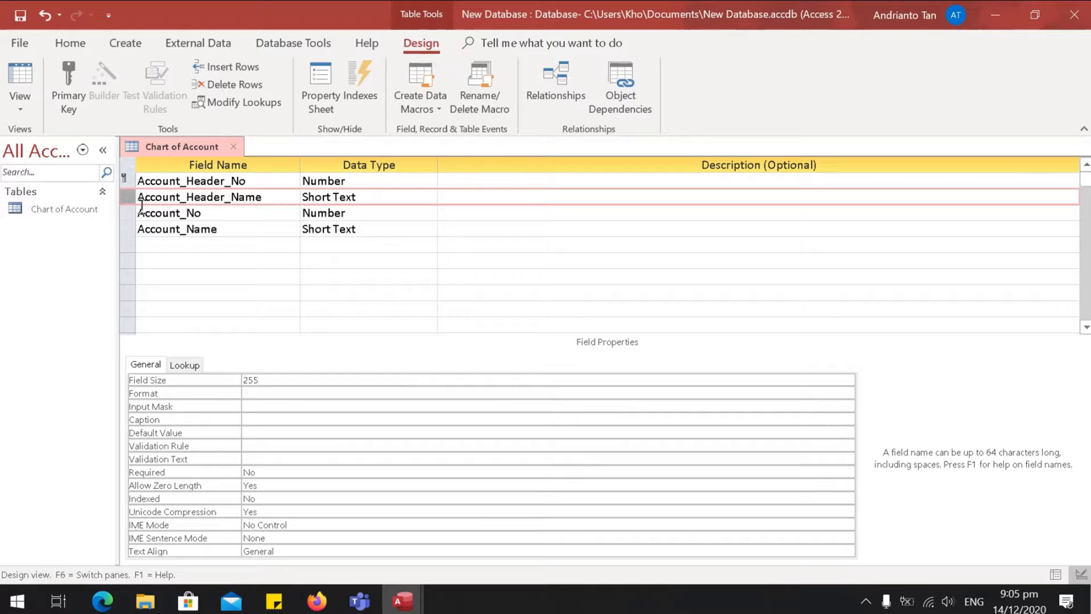
pyautogui.click(135, 216)
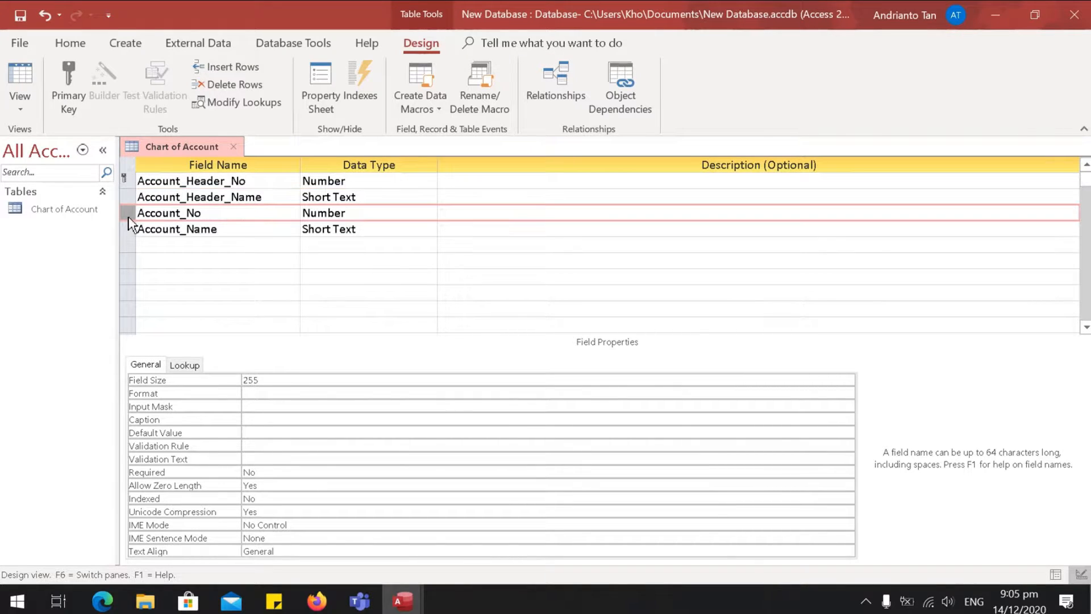
pyautogui.click(80, 73)
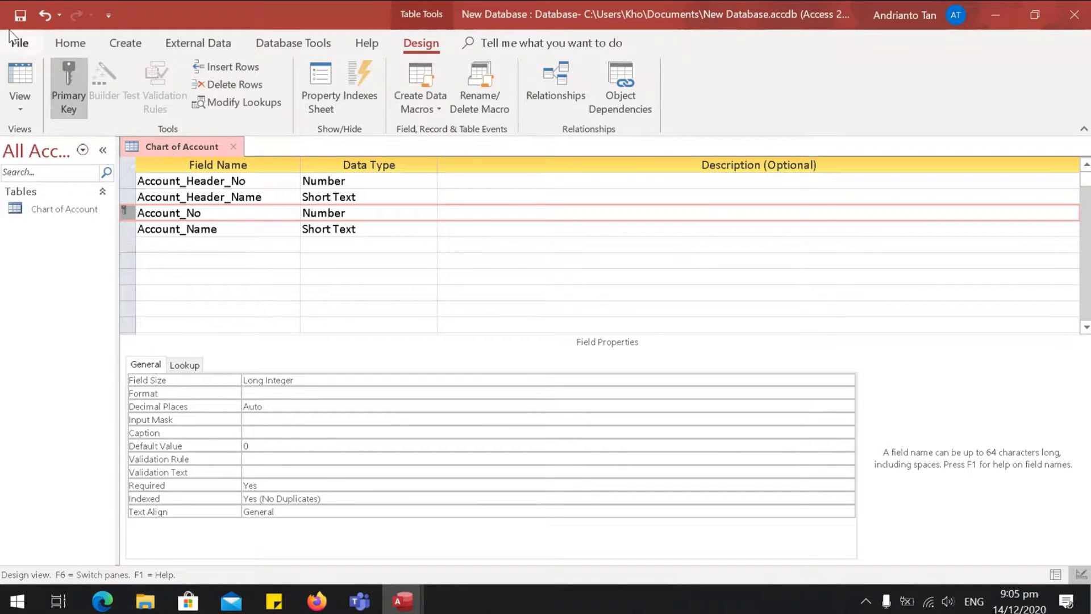
pyautogui.click(23, 20)
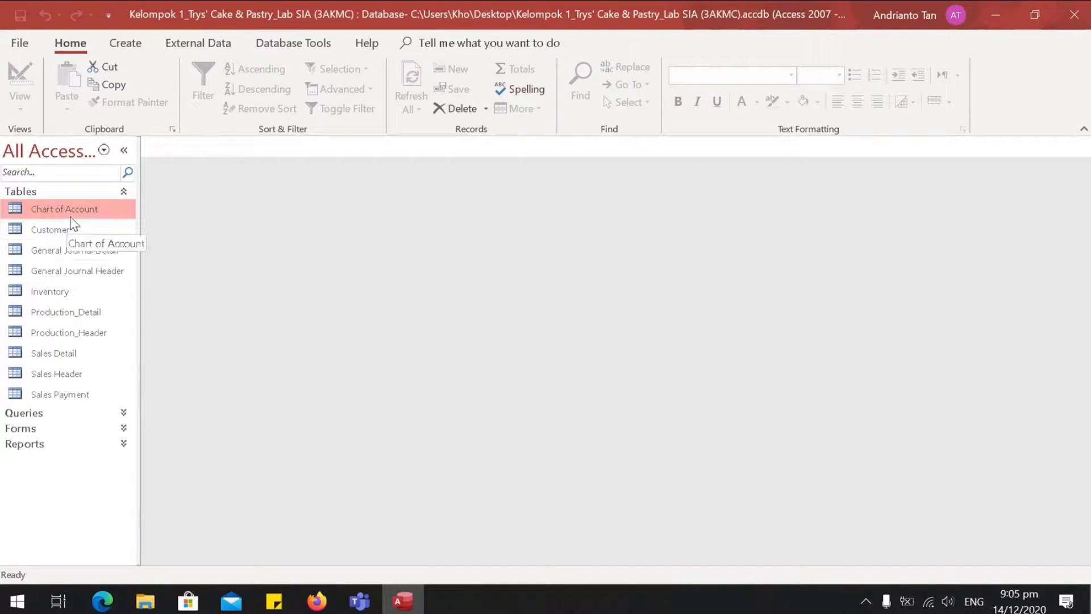
# - Go through the tables of the Trys' Cake & Pastry database one by one, from Customer to Sales Payment
pyautogui.click(106, 230)
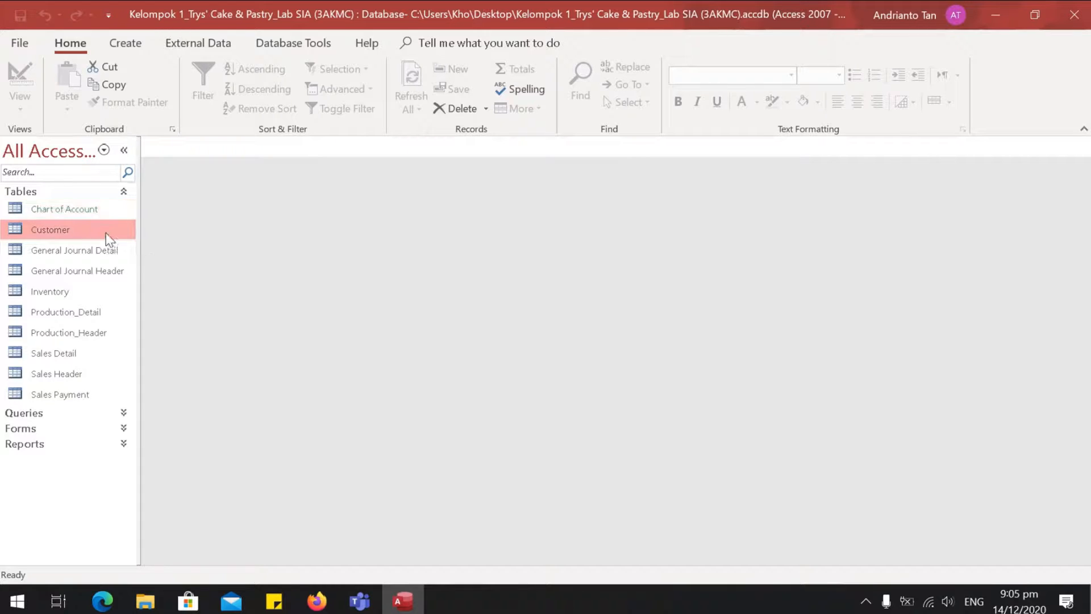
pyautogui.press('Down')
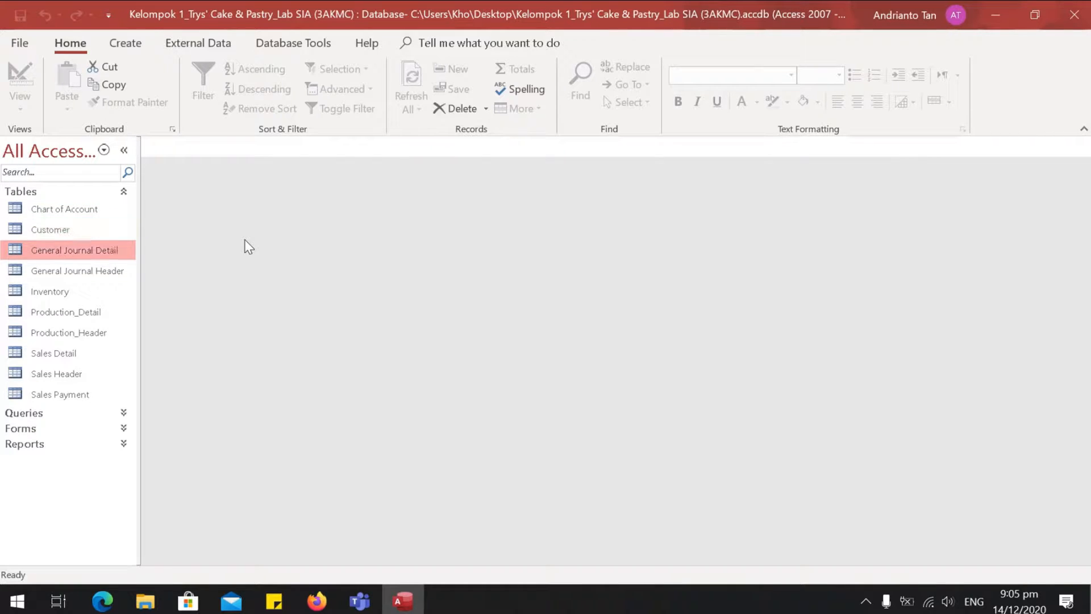
pyautogui.press('Down')
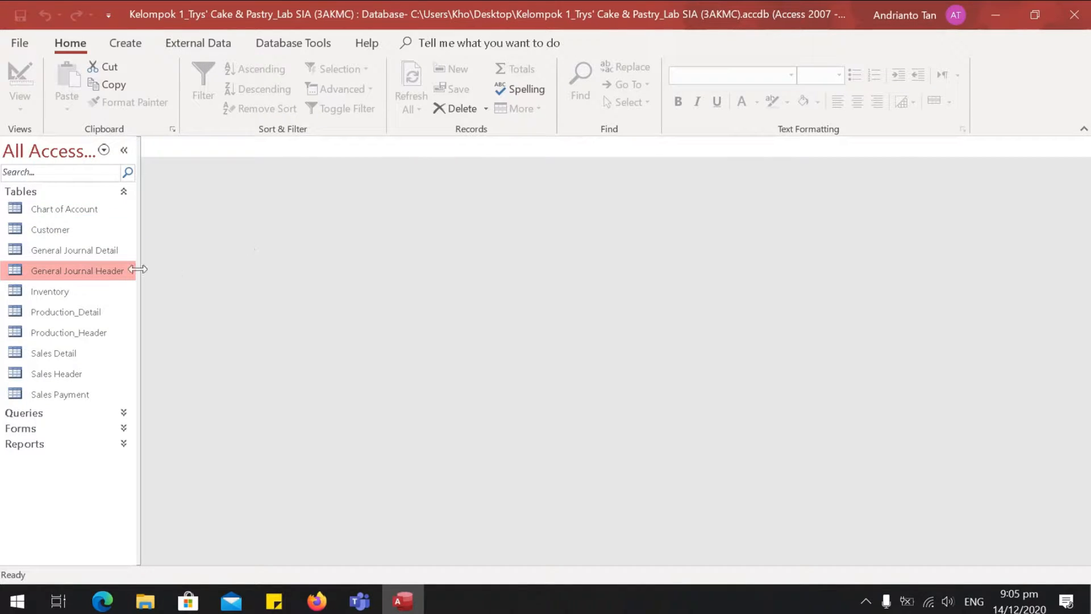
pyautogui.click(93, 294)
pyautogui.click(111, 314)
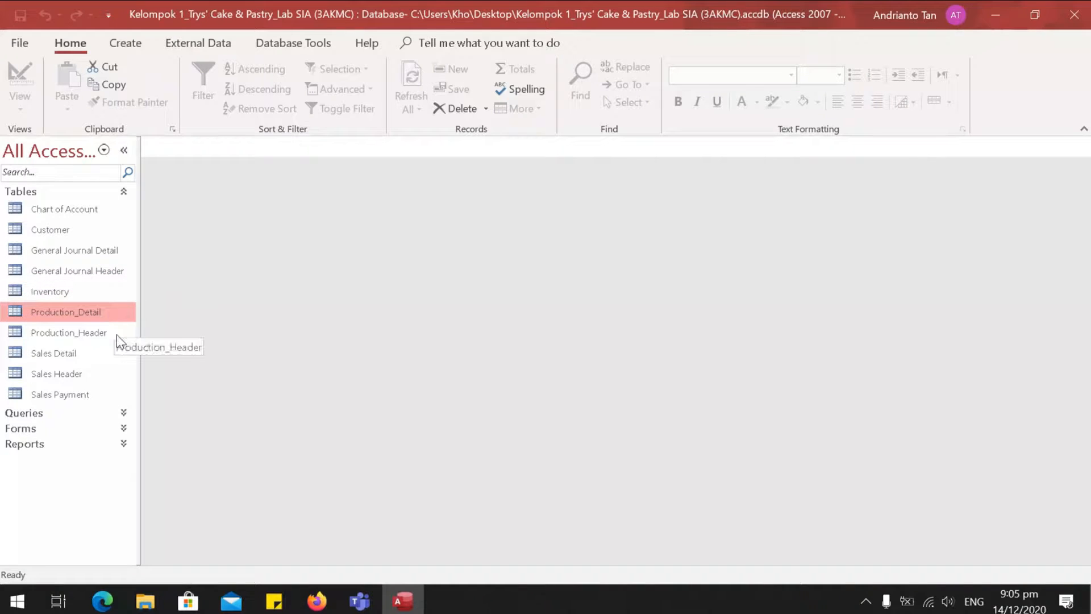
pyautogui.click(117, 335)
pyautogui.click(101, 358)
pyautogui.click(100, 374)
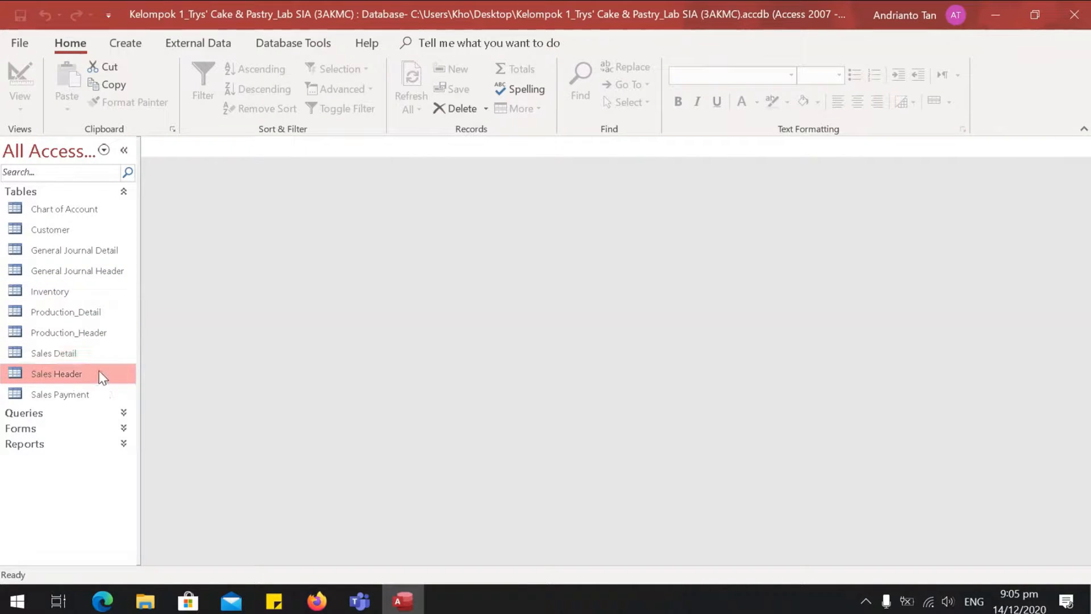
pyautogui.click(96, 396)
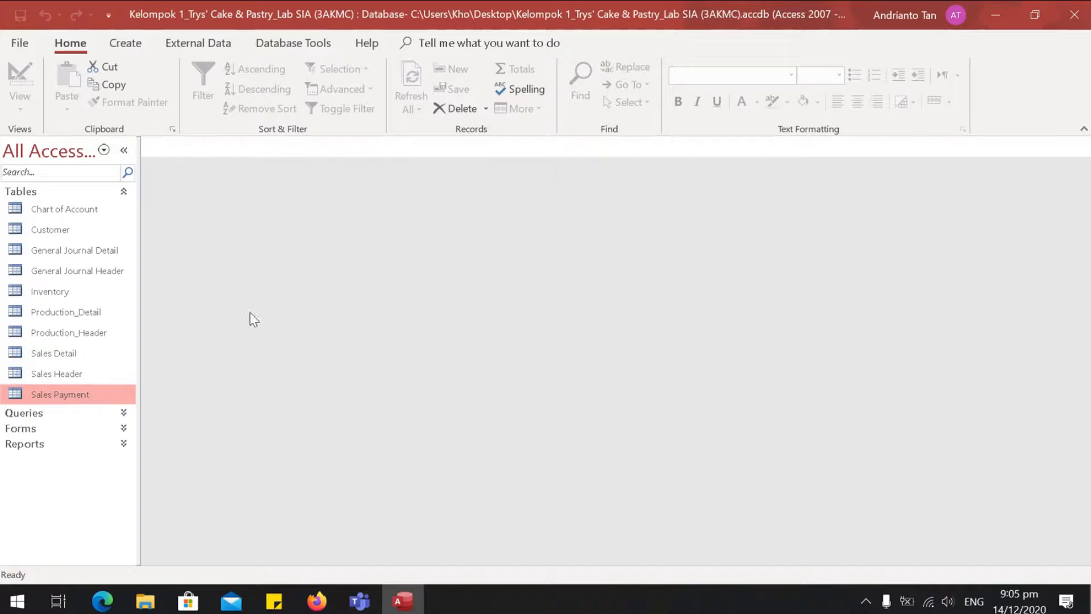
# - Open the Relationships diagram and examine how the database's tables are linked
pyautogui.click(289, 46)
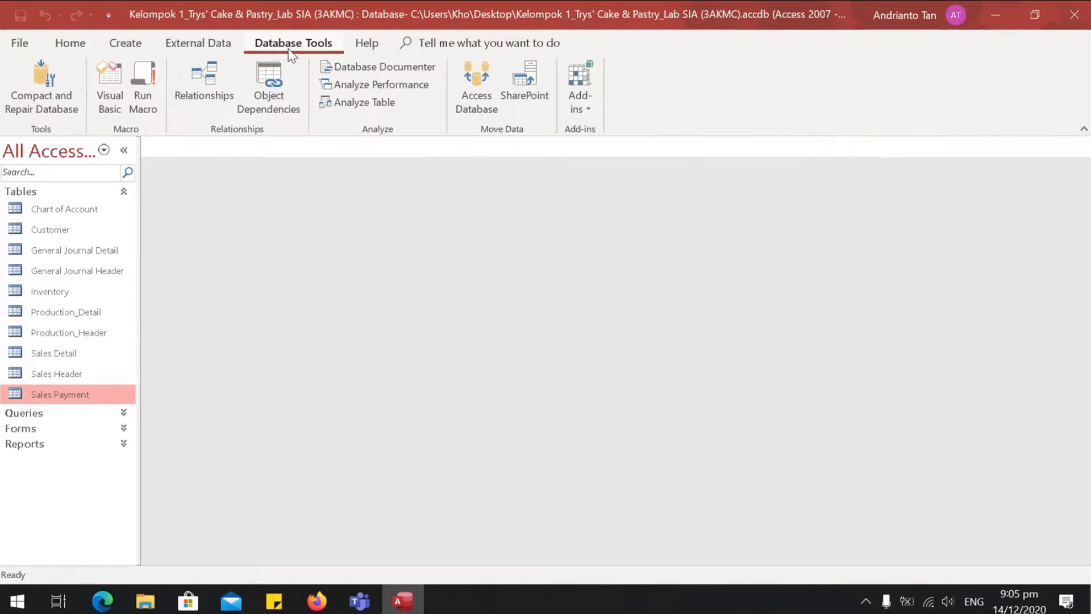
pyautogui.click(214, 96)
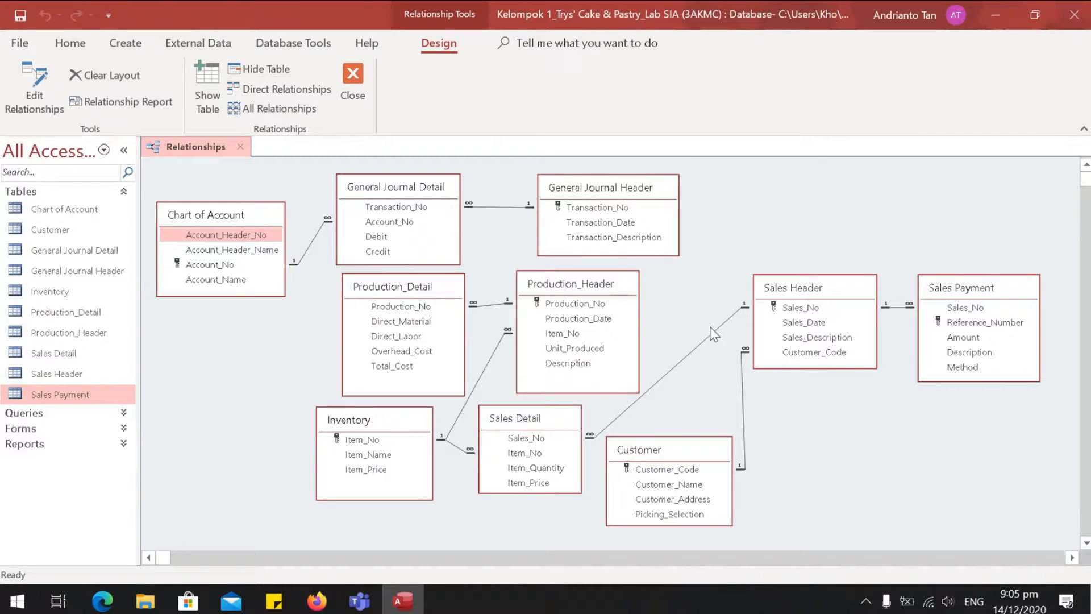
pyautogui.click(187, 266)
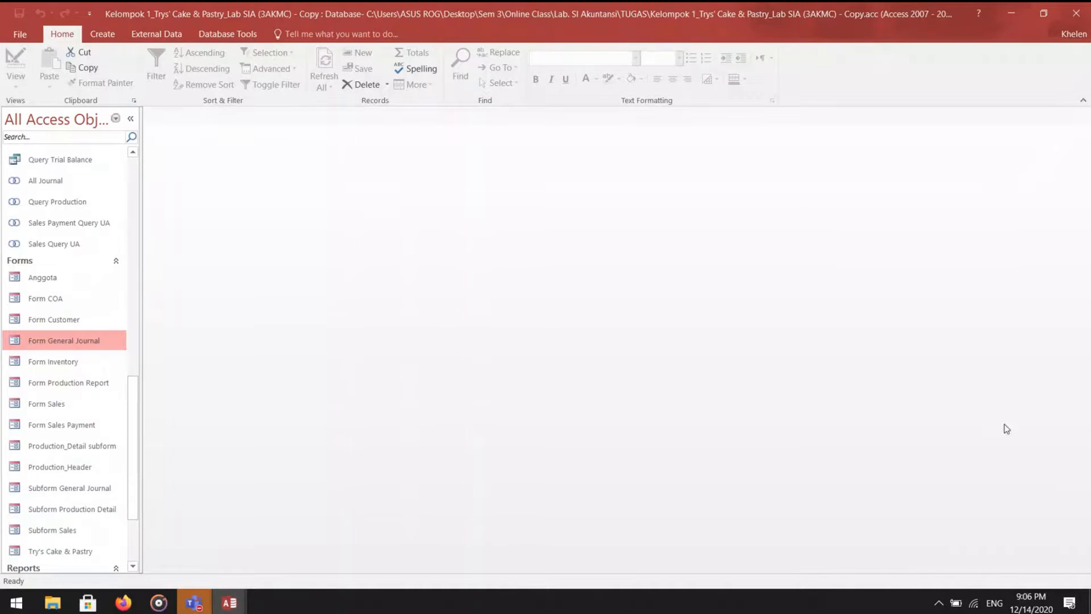
# - Start a new wizard-built form containing all fields of the Production_Header table in a Columnar layout
pyautogui.click(103, 34)
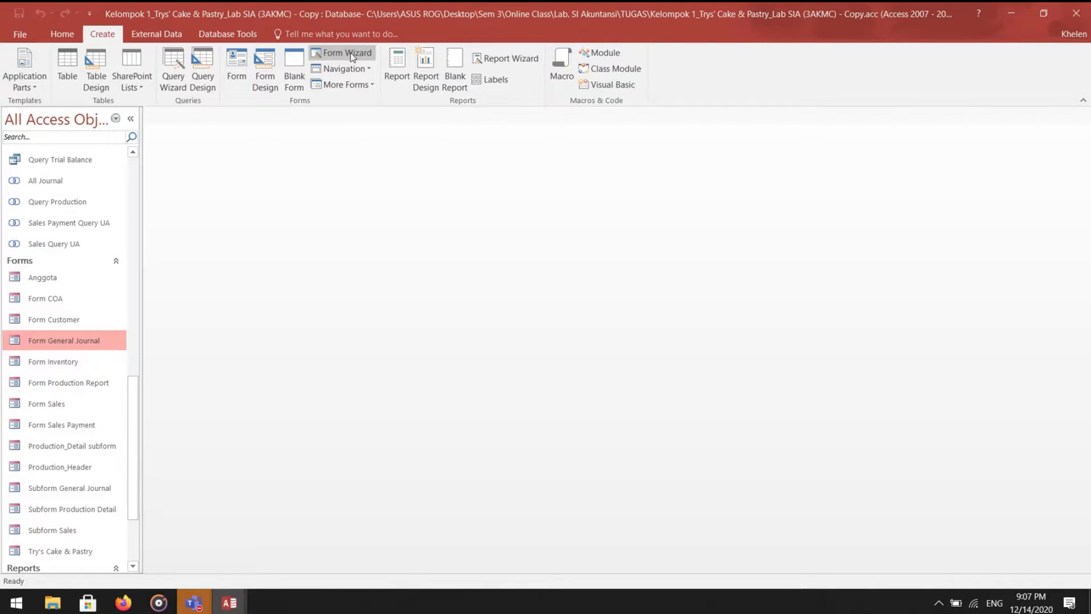
pyautogui.click(352, 56)
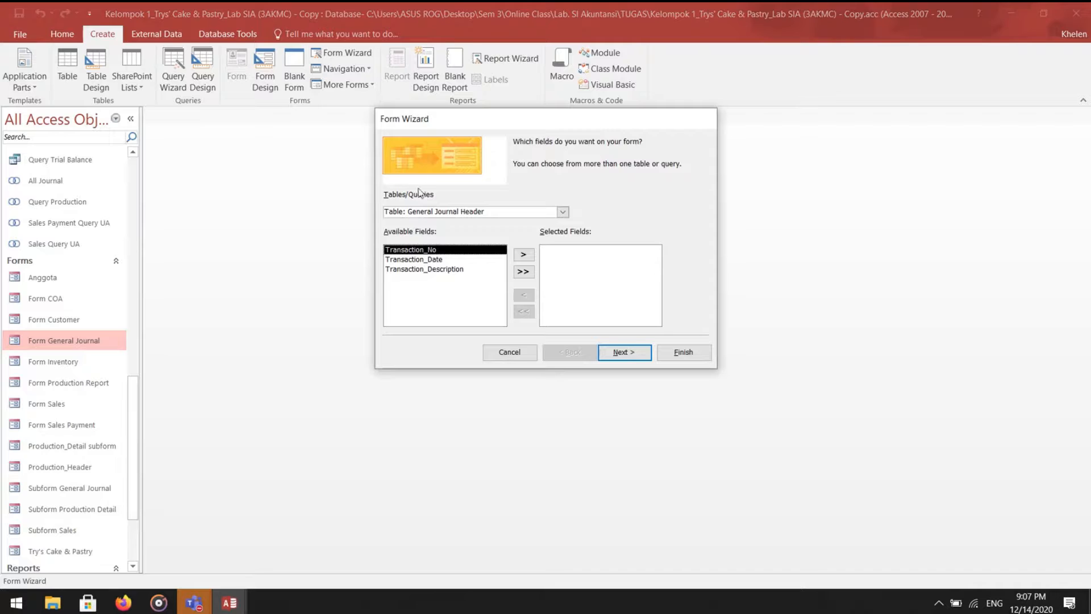
pyautogui.click(563, 215)
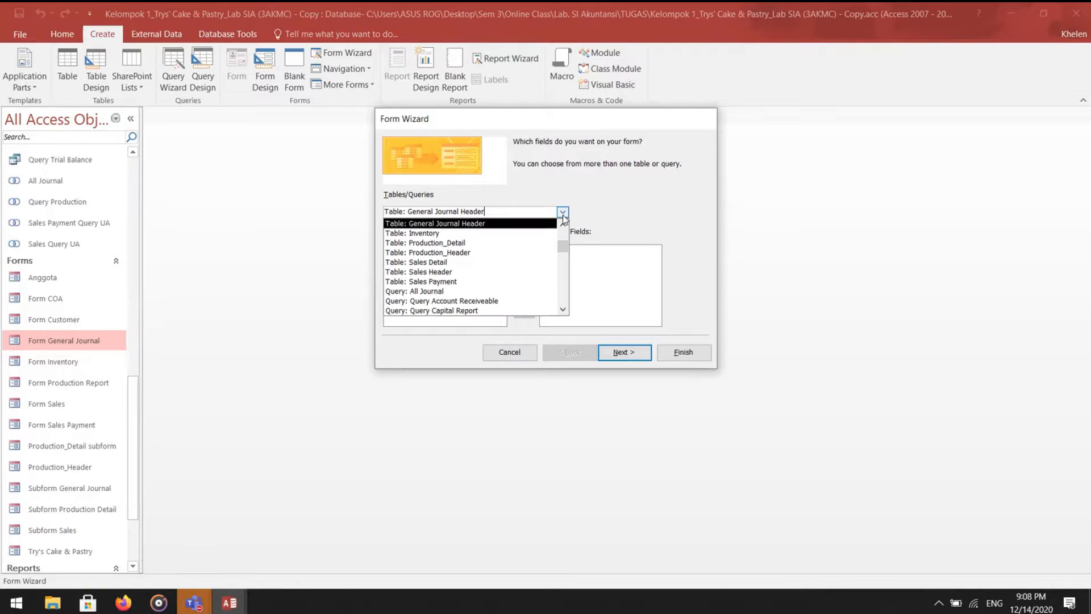
pyautogui.click(522, 254)
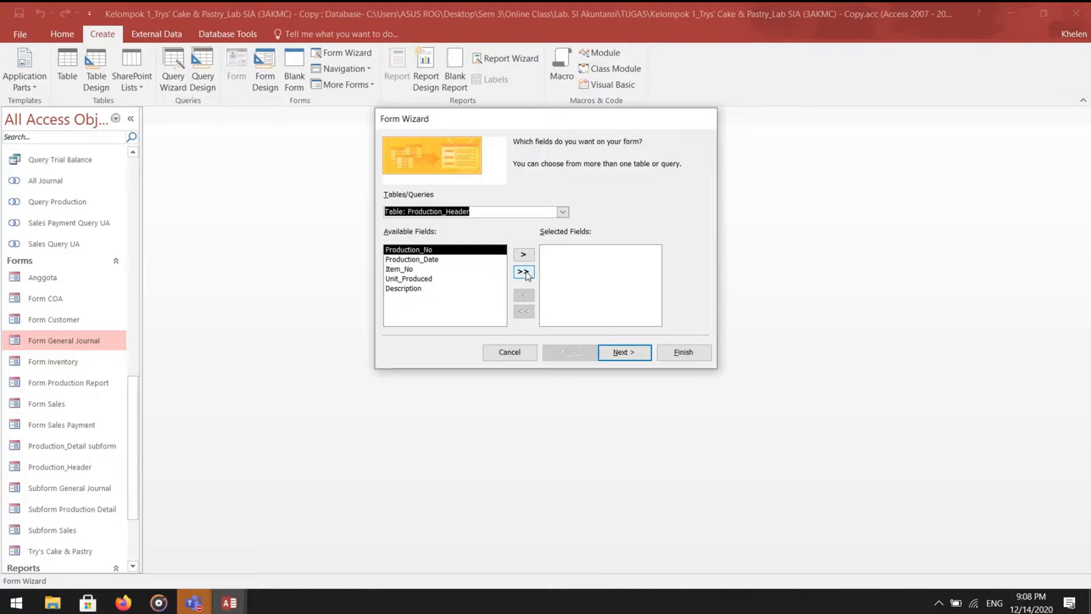
pyautogui.click(525, 272)
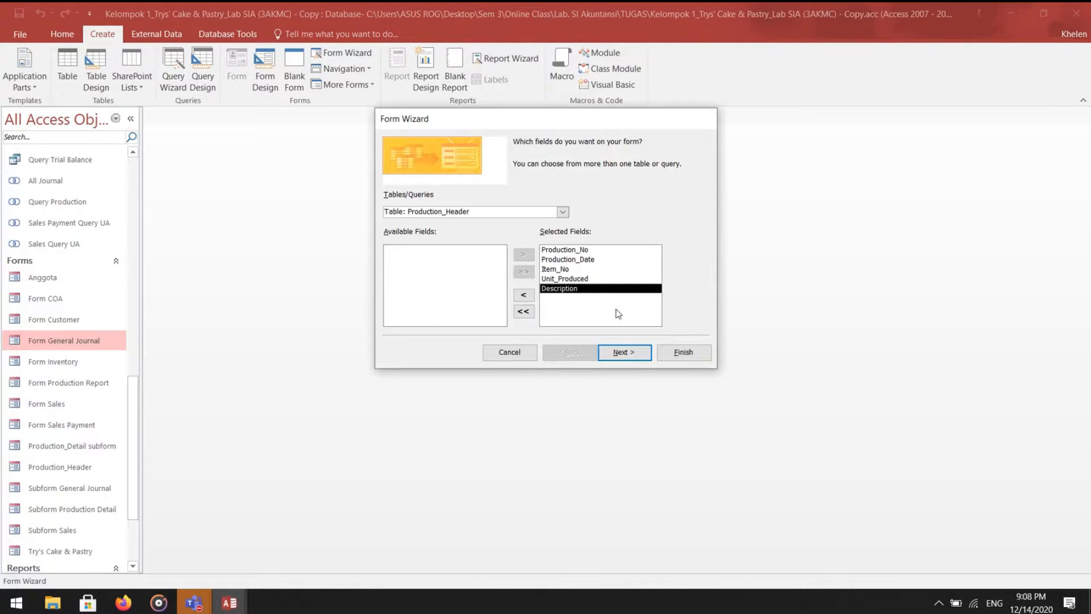
pyautogui.click(628, 351)
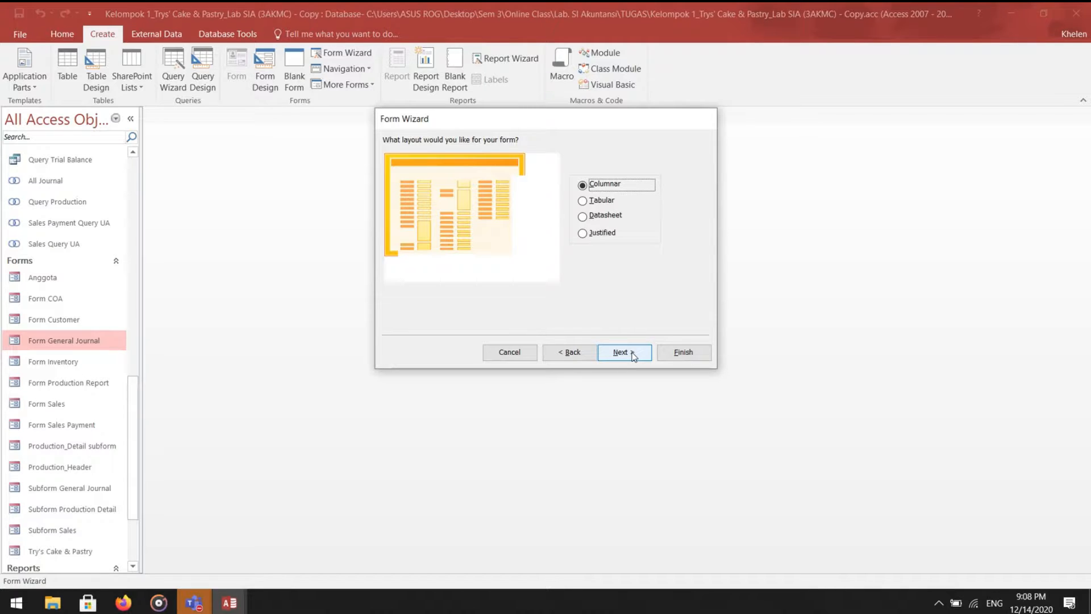
pyautogui.click(633, 356)
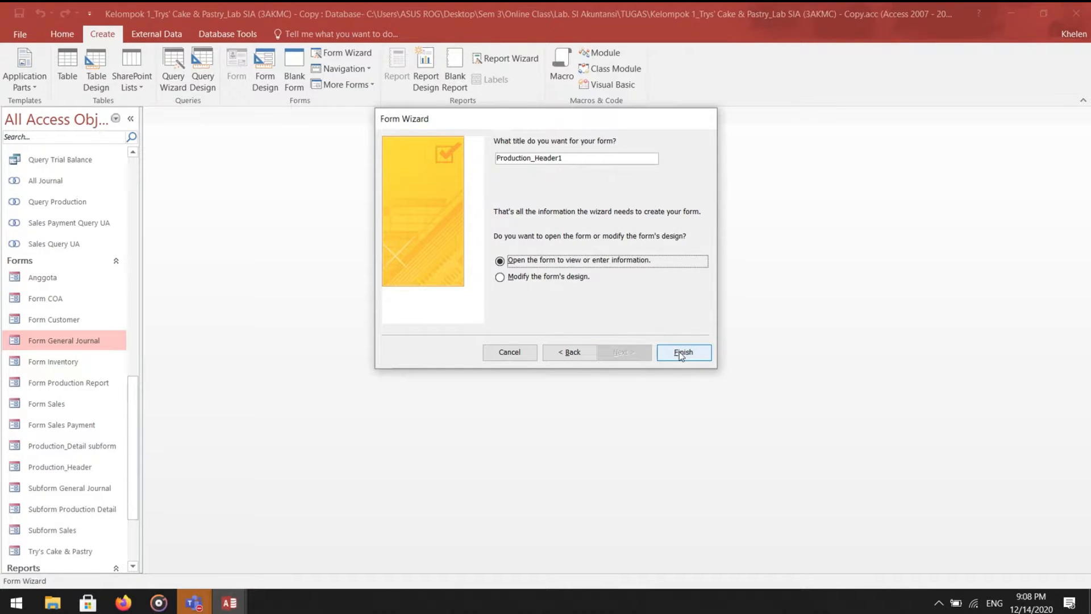
# - Title the form Production Report and finish it with the option to modify the form's design
pyautogui.doubleClick(589, 157)
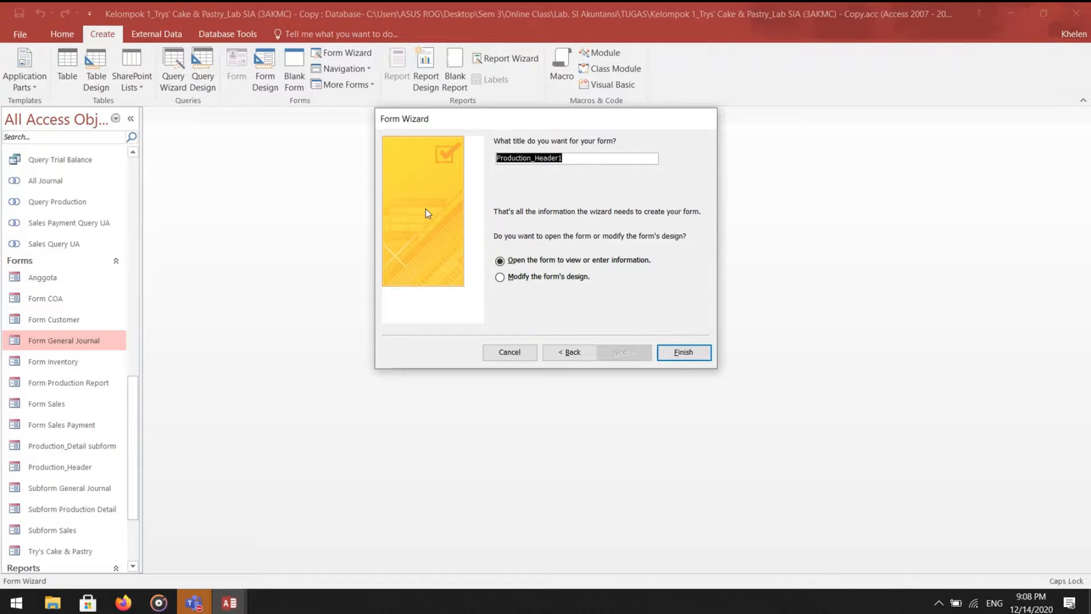
pyautogui.write('Producti')
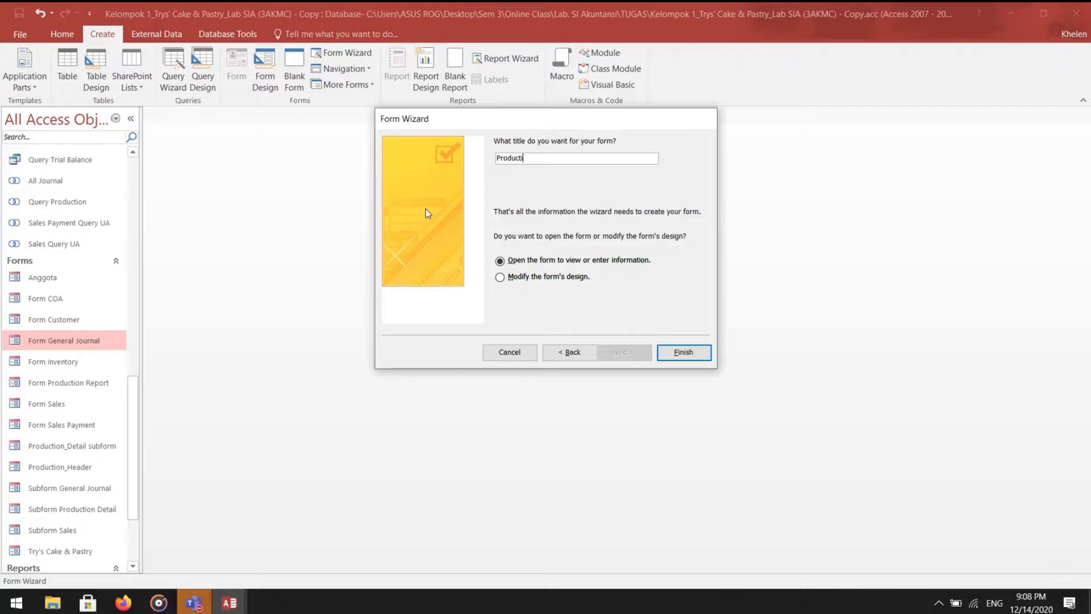
pyautogui.write('on Report')
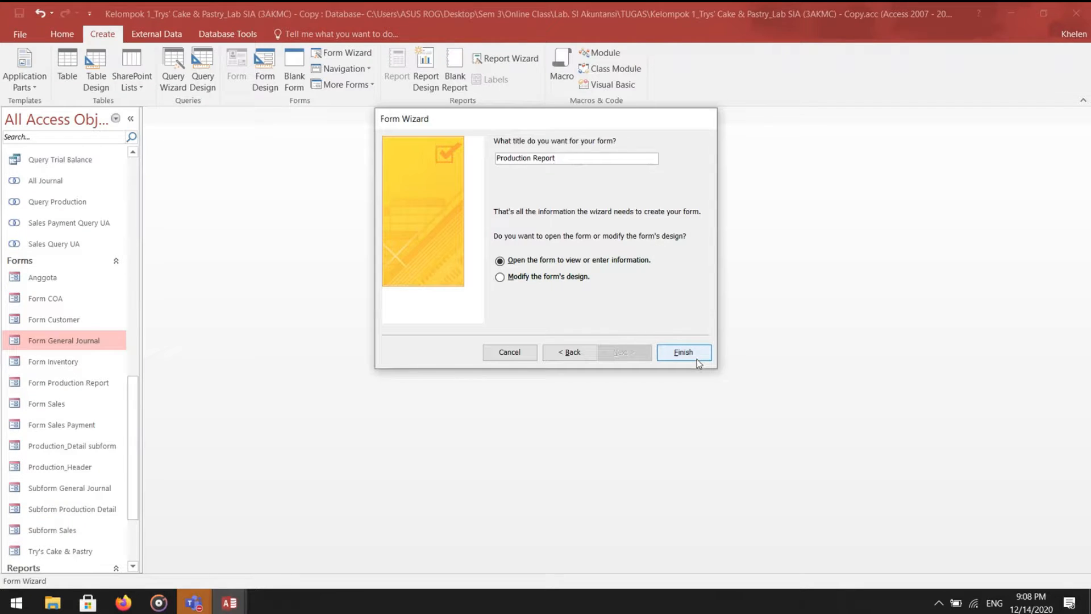
pyautogui.click(511, 278)
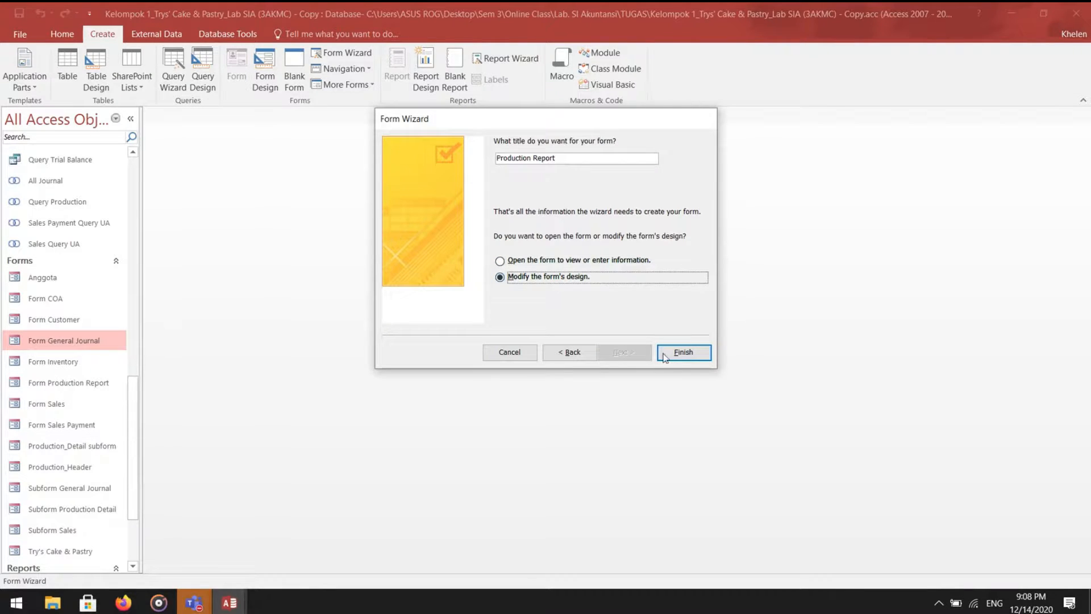
pyautogui.click(693, 355)
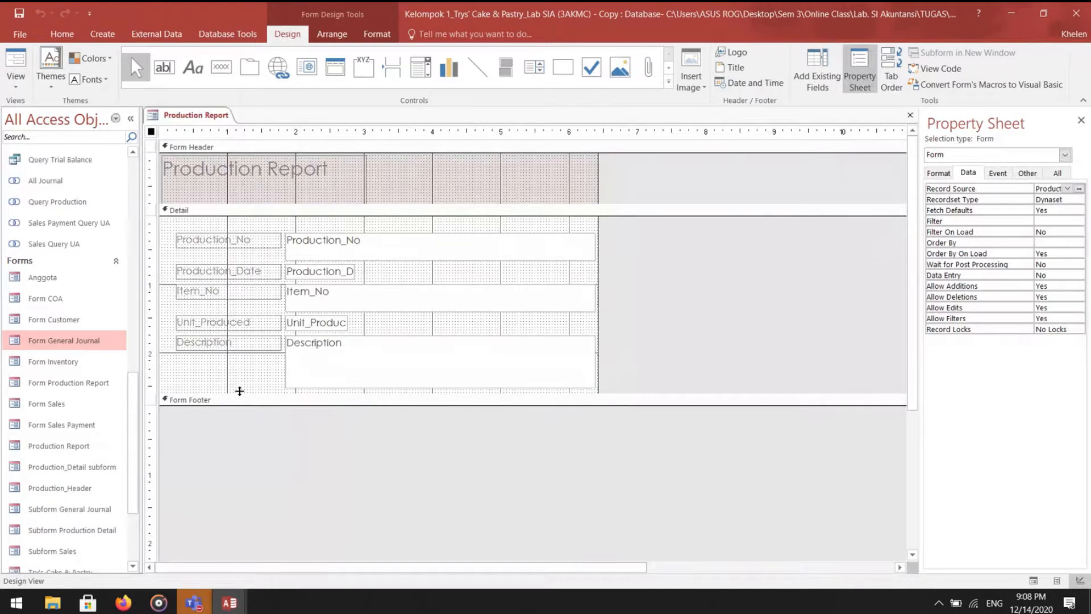
# - Extend the form's Detail section to about 4.9 inches and draw a subform about 6 by 2 inches below Description, allowing its wizard to open
pyautogui.moveTo(255, 404); pyautogui.dragTo(256, 544)
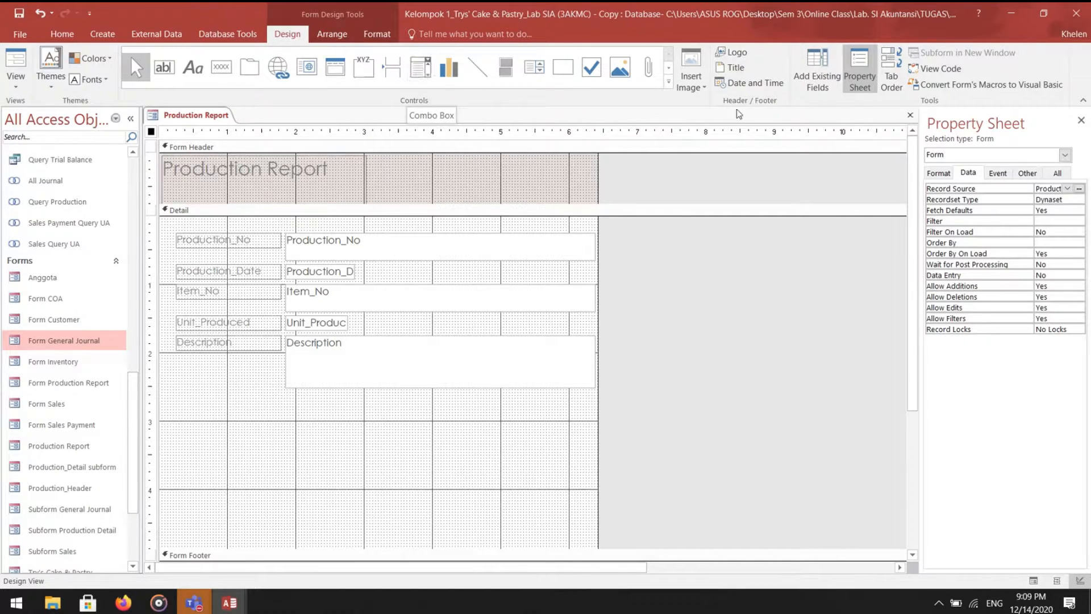
pyautogui.click(669, 68)
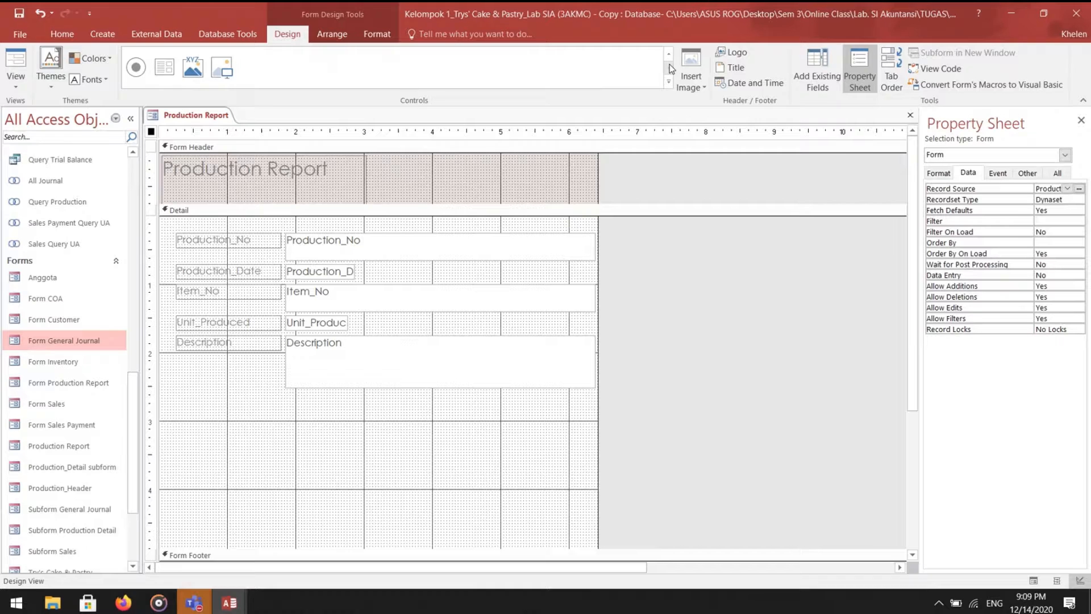
pyautogui.click(164, 67)
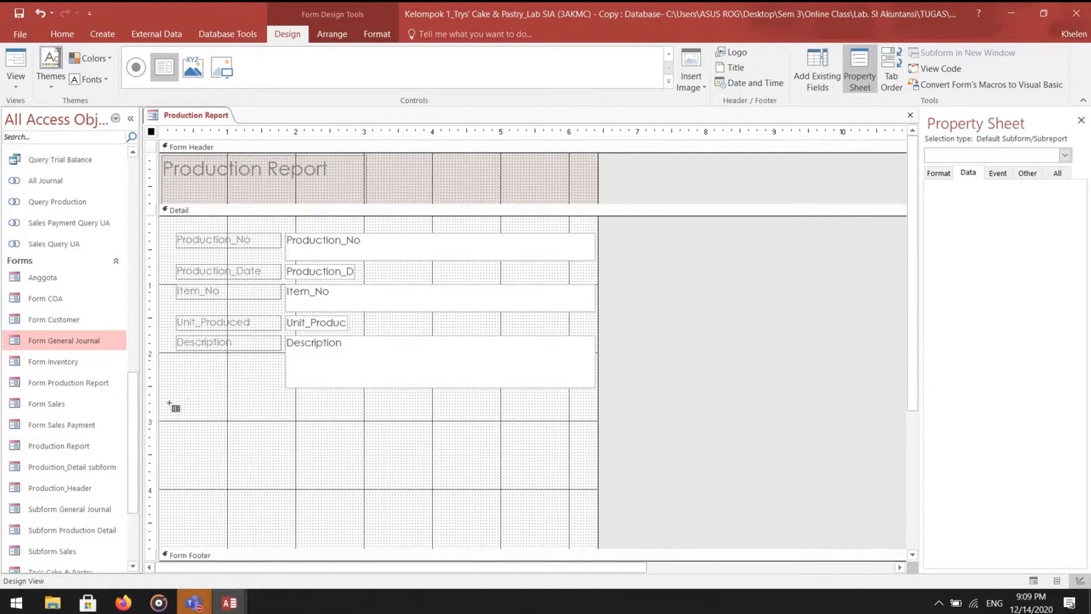
pyautogui.moveTo(182, 396)
pyautogui.mouseDown()
pyautogui.moveTo(363, 554)
pyautogui.moveTo(561, 528)
pyautogui.moveTo(596, 537)
pyautogui.mouseUp()
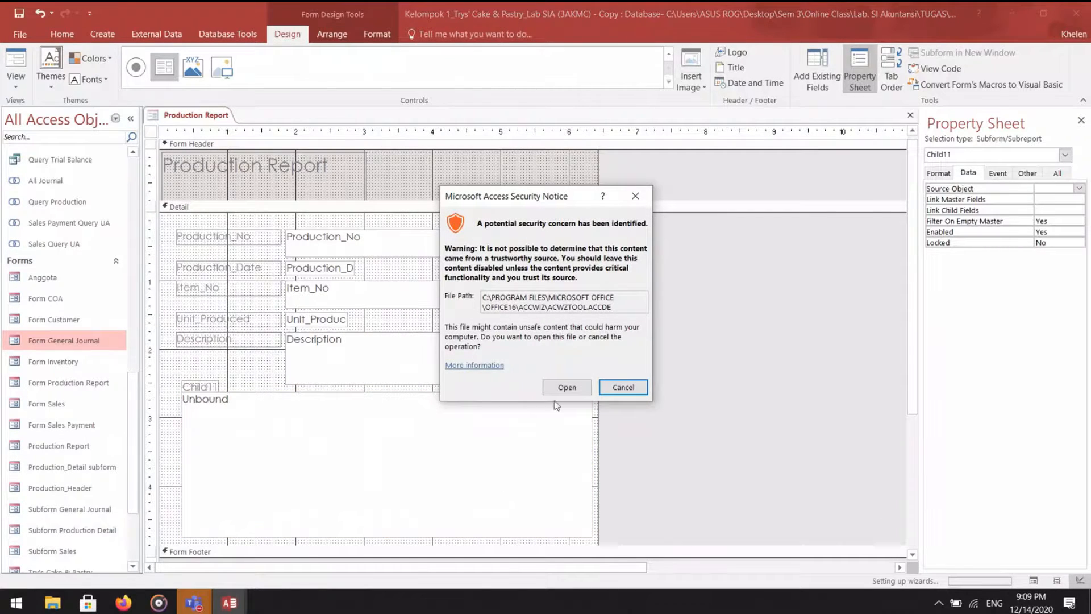
pyautogui.click(567, 387)
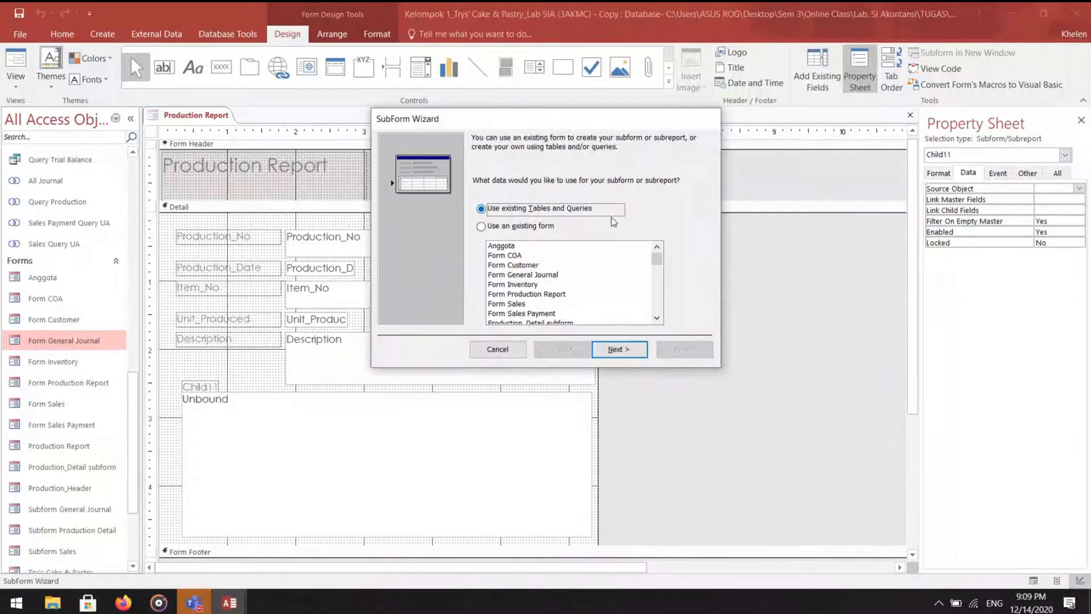
# - Build the subform from all fields of the Production_Detail table, linked to Production_Header by Production_No, keeping the suggested name
pyautogui.click(620, 348)
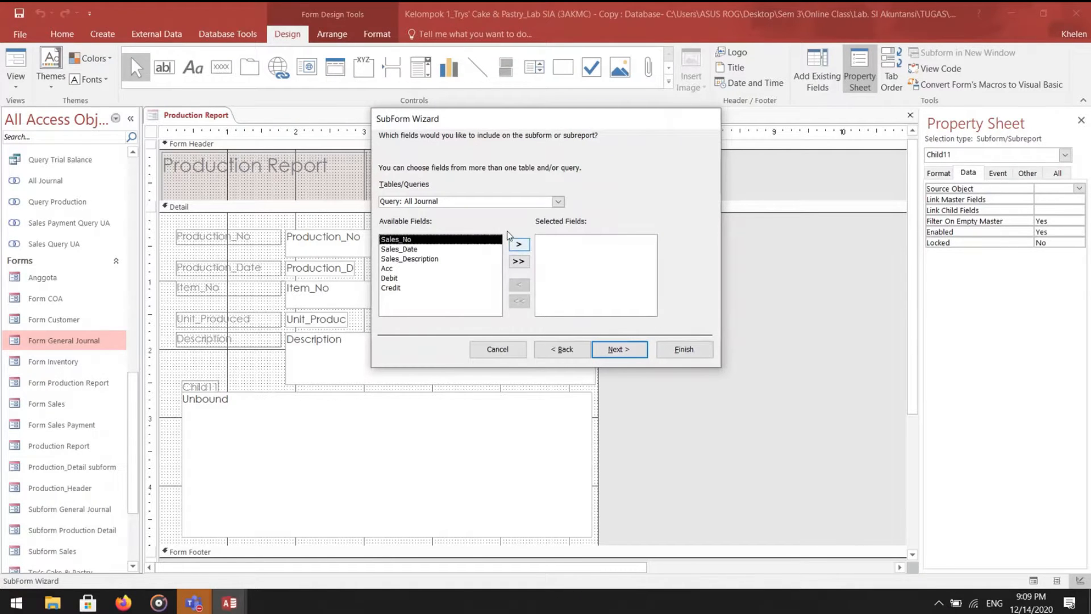
pyautogui.click(558, 201)
pyautogui.scroll(5, 556, 226)
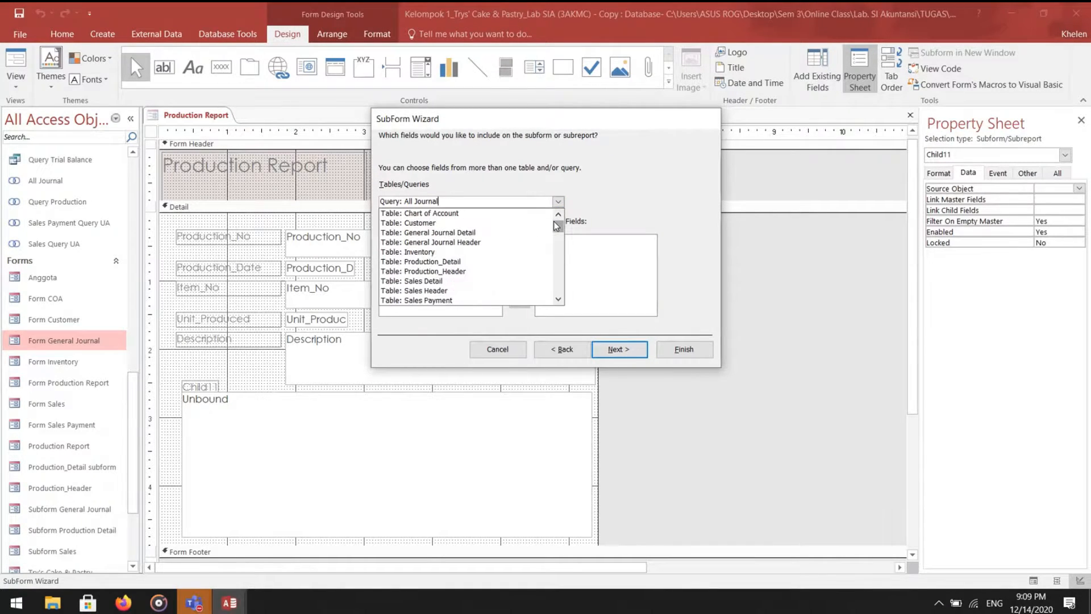
pyautogui.click(510, 263)
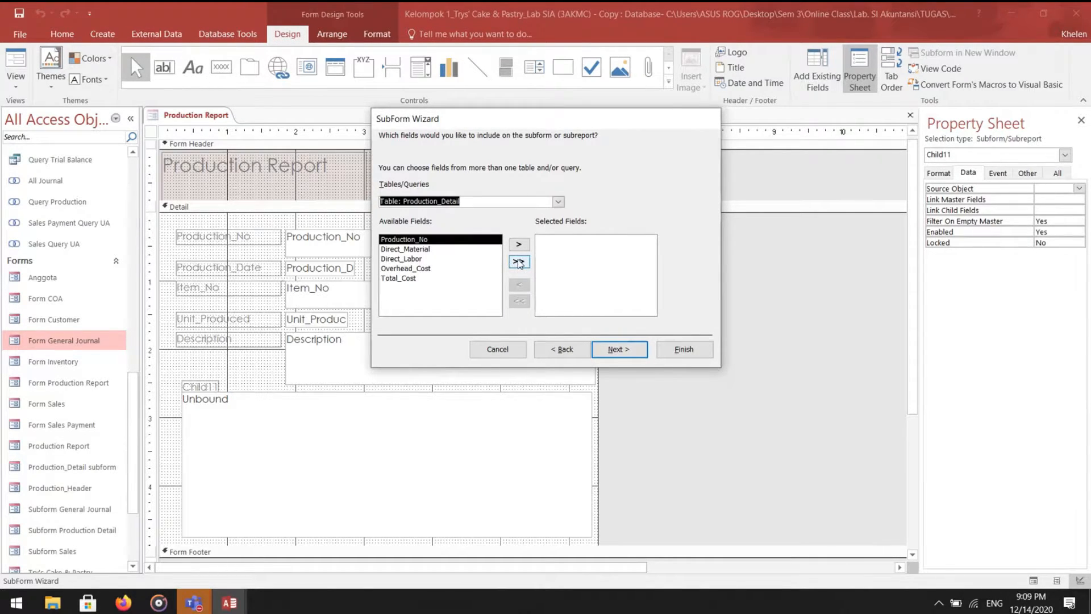
pyautogui.click(519, 262)
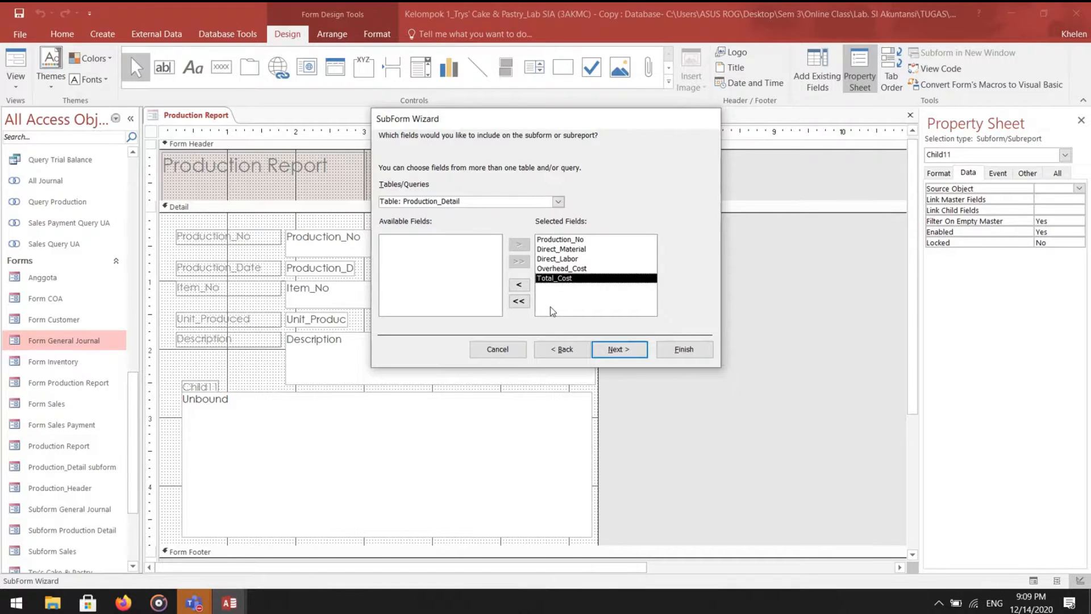
pyautogui.click(618, 350)
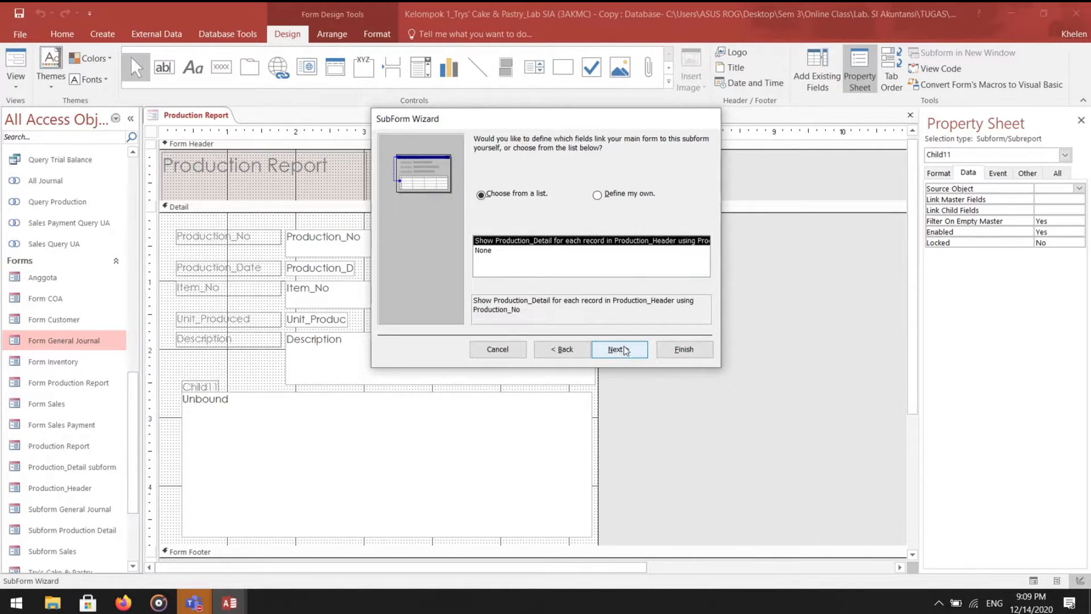
pyautogui.click(618, 349)
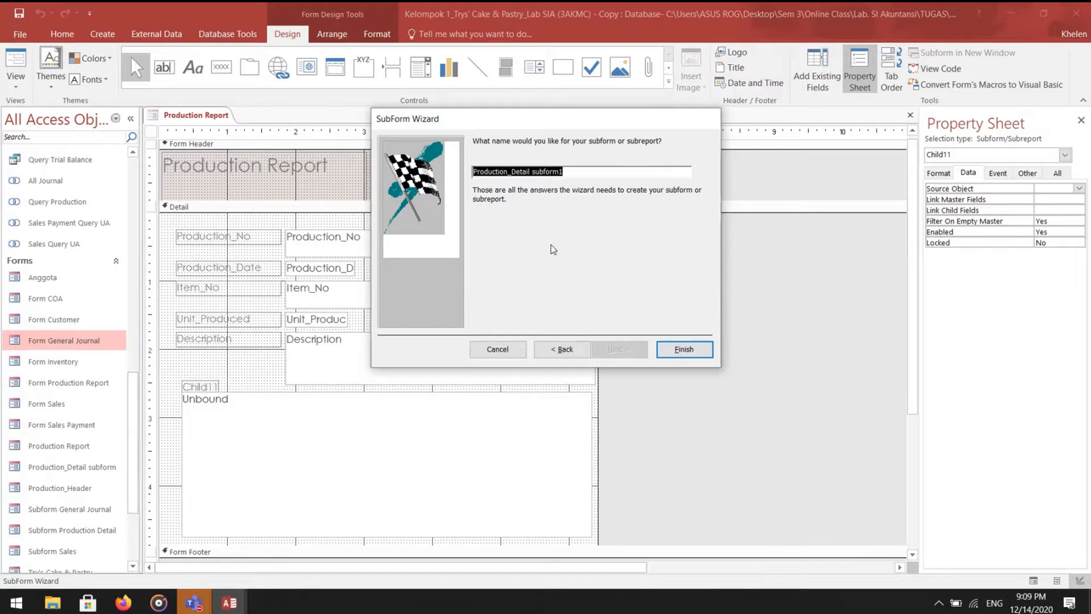
pyautogui.click(701, 351)
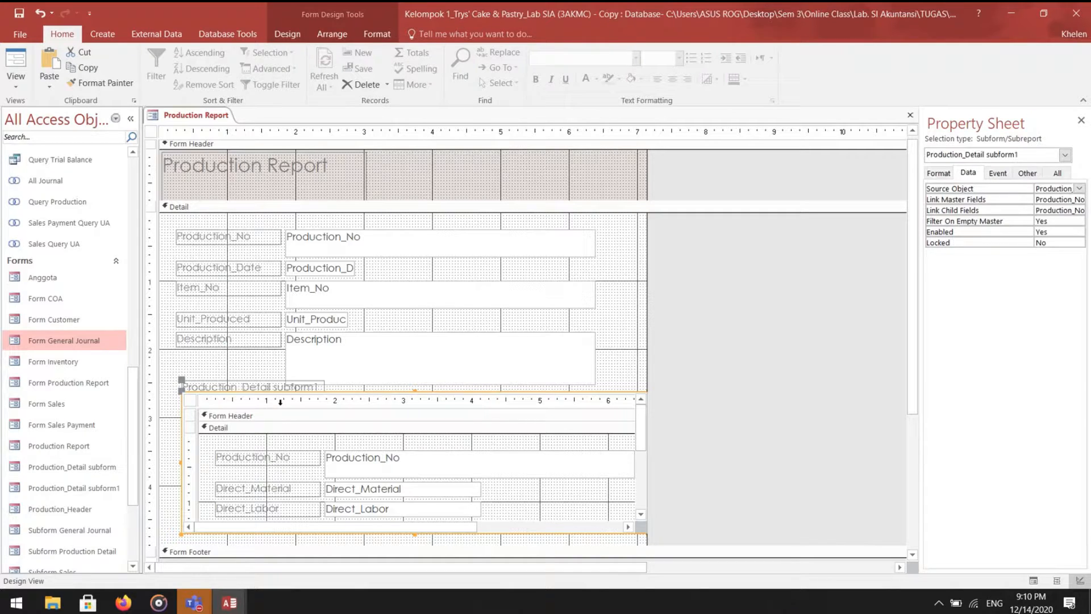
# - Delete the subform's label and shift the subform slightly left beneath the Description field
pyautogui.click(233, 382)
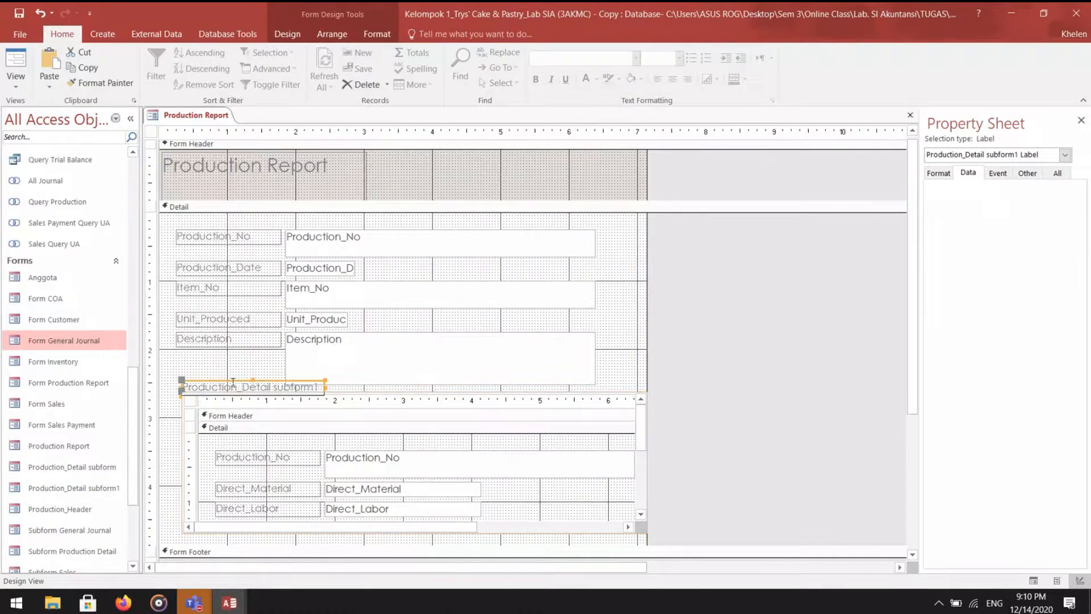
pyautogui.click(264, 370)
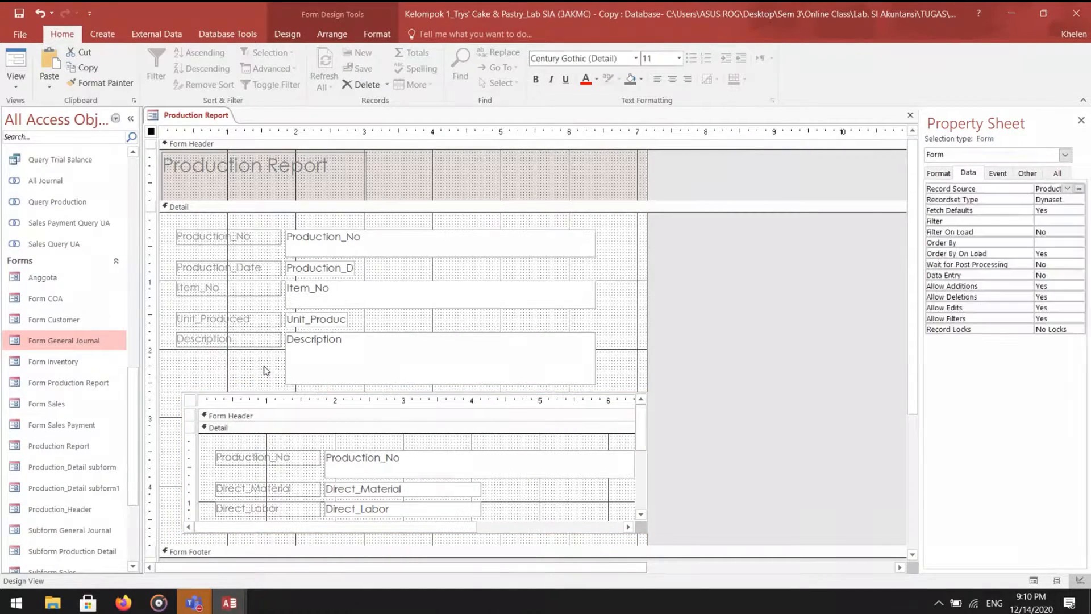
pyautogui.click(188, 404)
pyautogui.moveTo(188, 404); pyautogui.dragTo(192, 403)
# - Extend the subform's Detail section below Total_Cost and add an unbound text box there, aligning it and its label with the fields above
pyautogui.moveTo(627, 426); pyautogui.dragTo(620, 495)
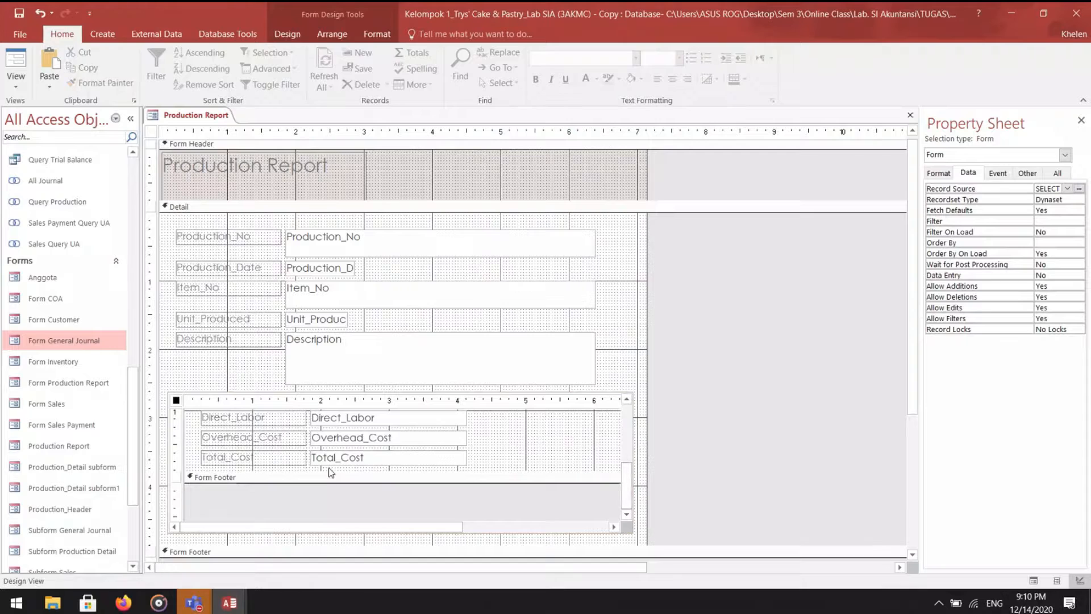
pyautogui.moveTo(334, 472); pyautogui.dragTo(333, 509)
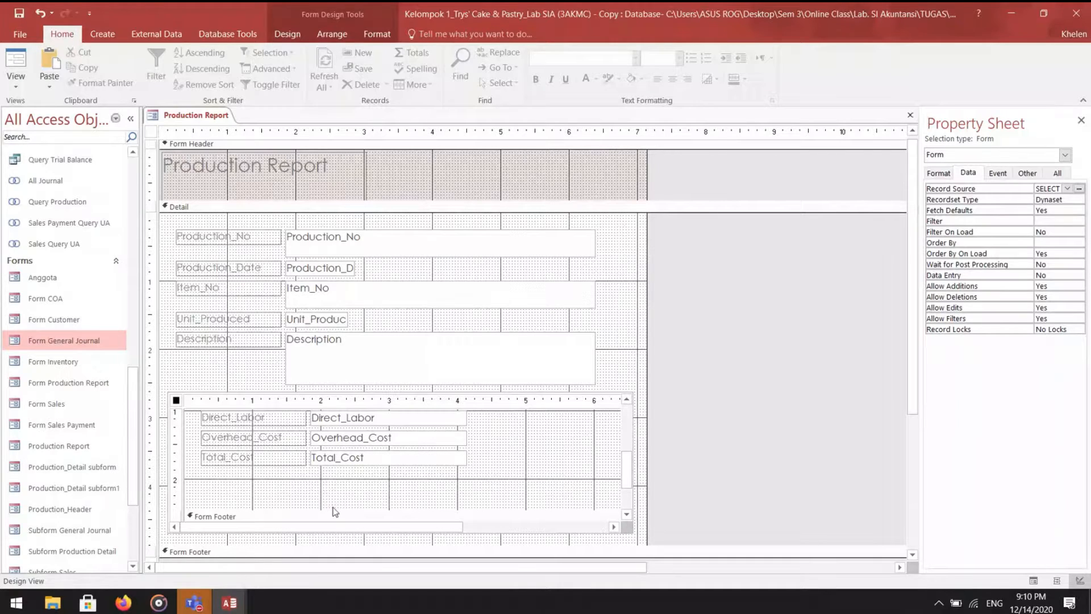
pyautogui.click(100, 36)
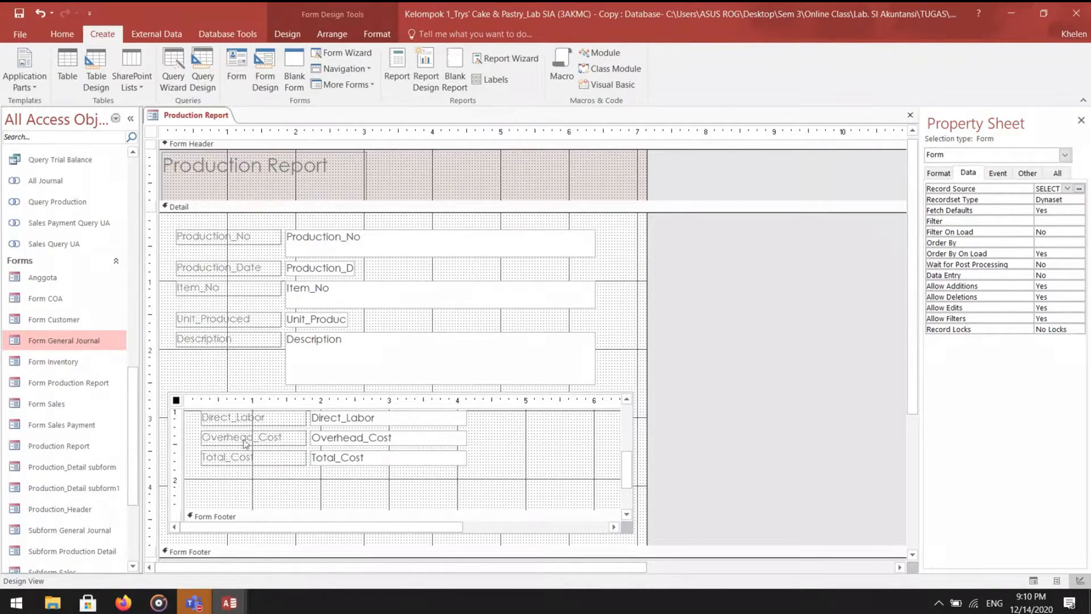
pyautogui.click(287, 35)
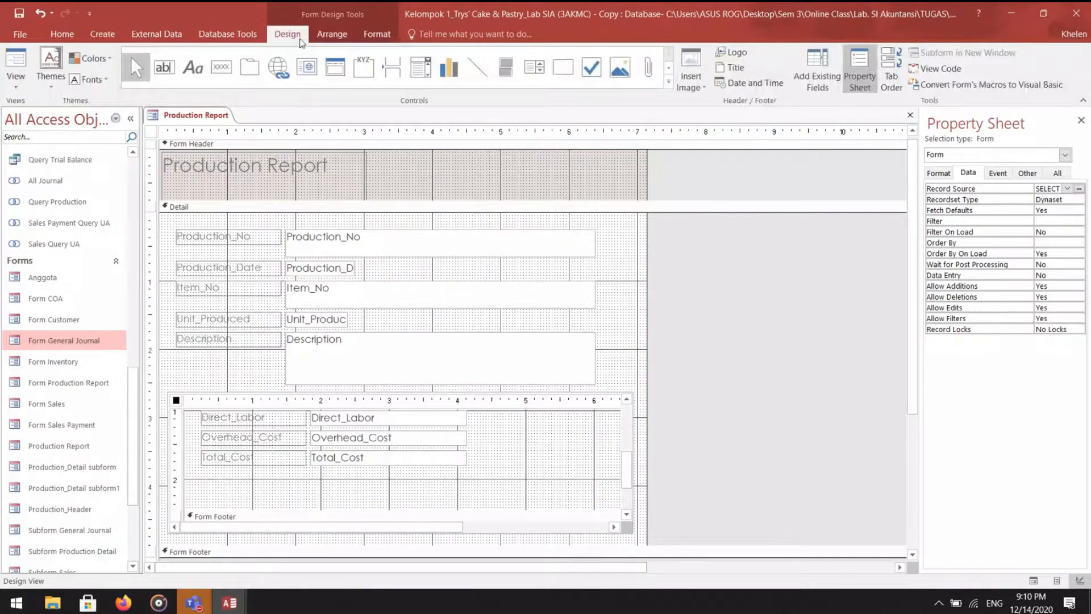
pyautogui.click(163, 68)
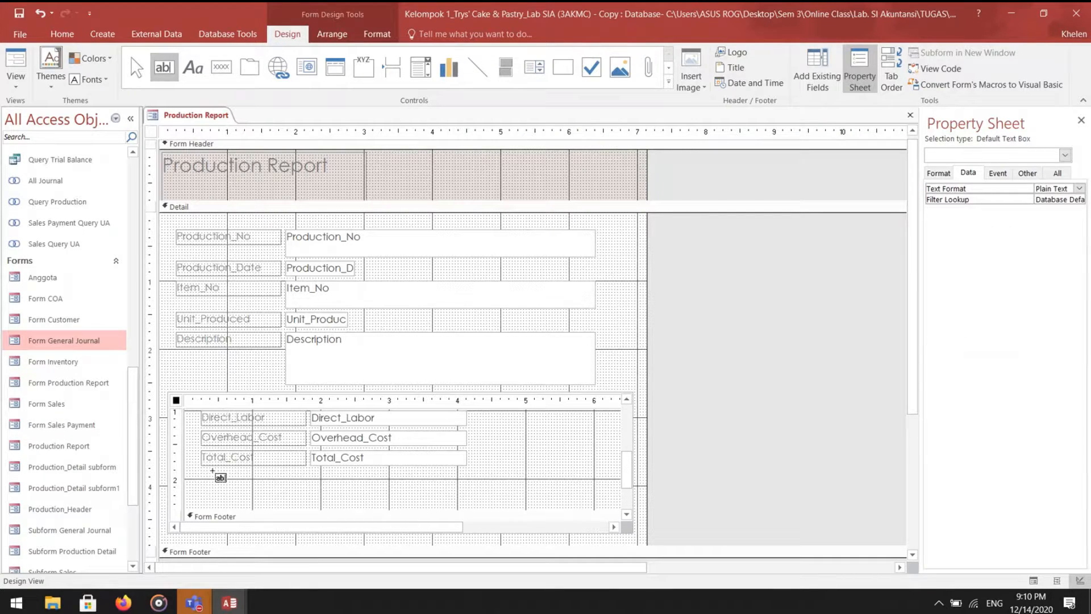
pyautogui.moveTo(204, 477); pyautogui.dragTo(476, 496)
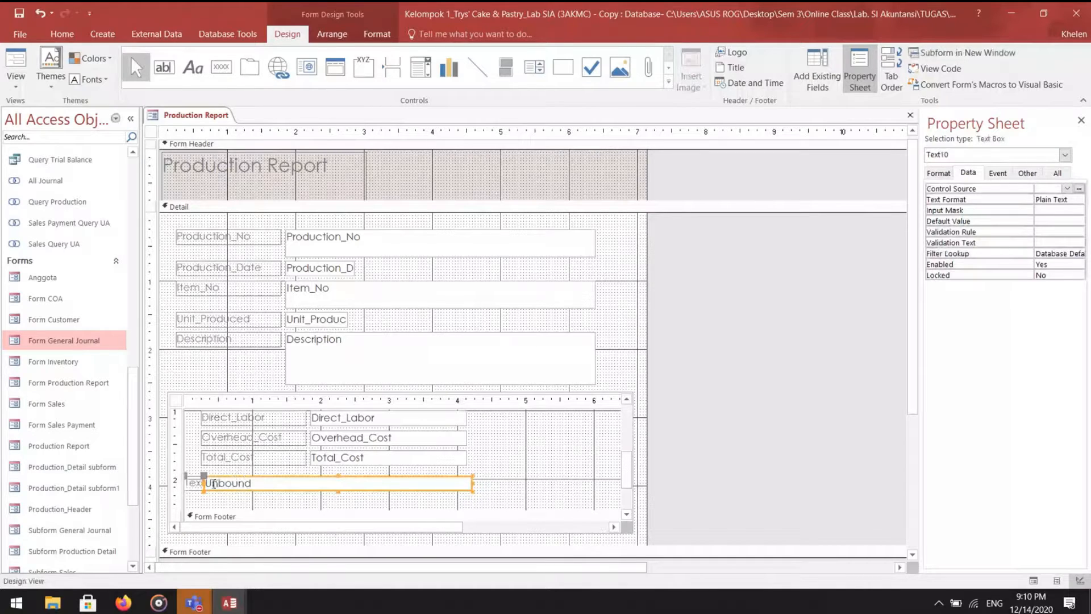
pyautogui.moveTo(204, 479); pyautogui.dragTo(310, 480)
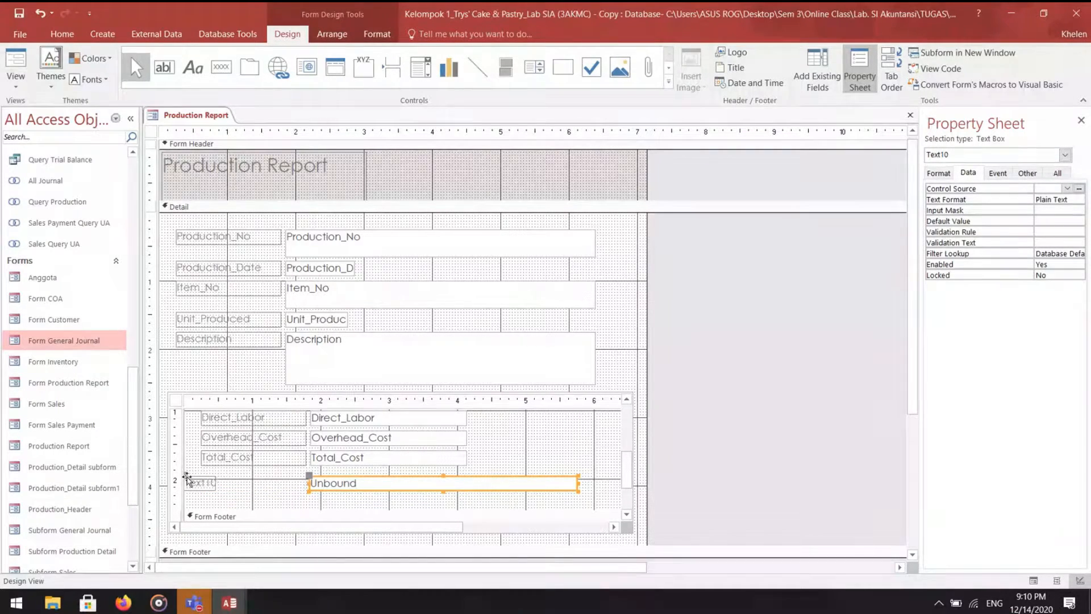
pyautogui.moveTo(190, 482); pyautogui.dragTo(209, 481)
# - Change the caption of the unbound text box's label in the subform to Total
pyautogui.click(222, 489)
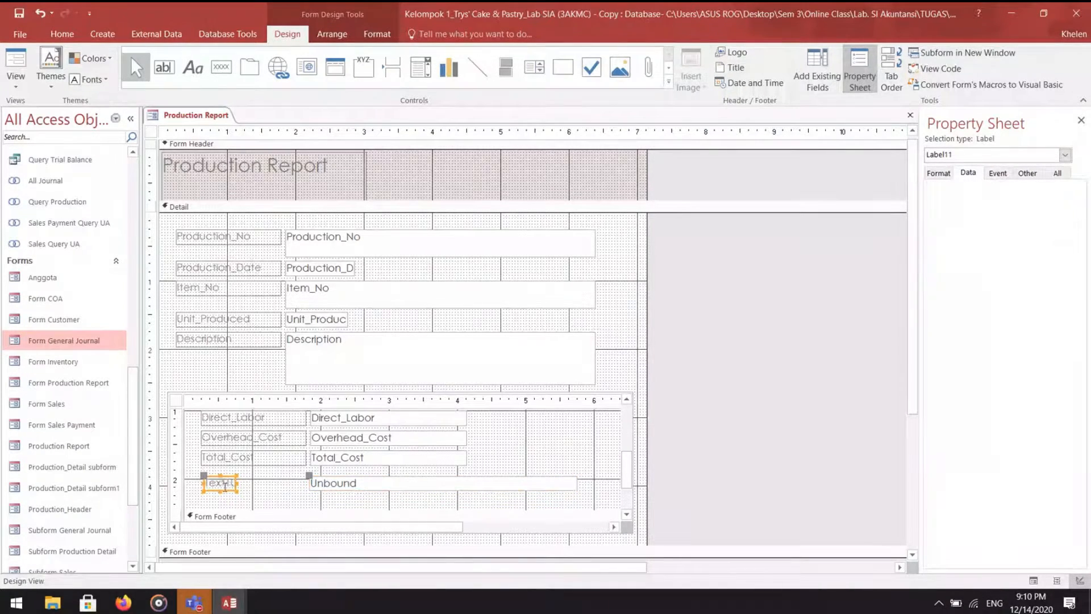
pyautogui.write('Tot')
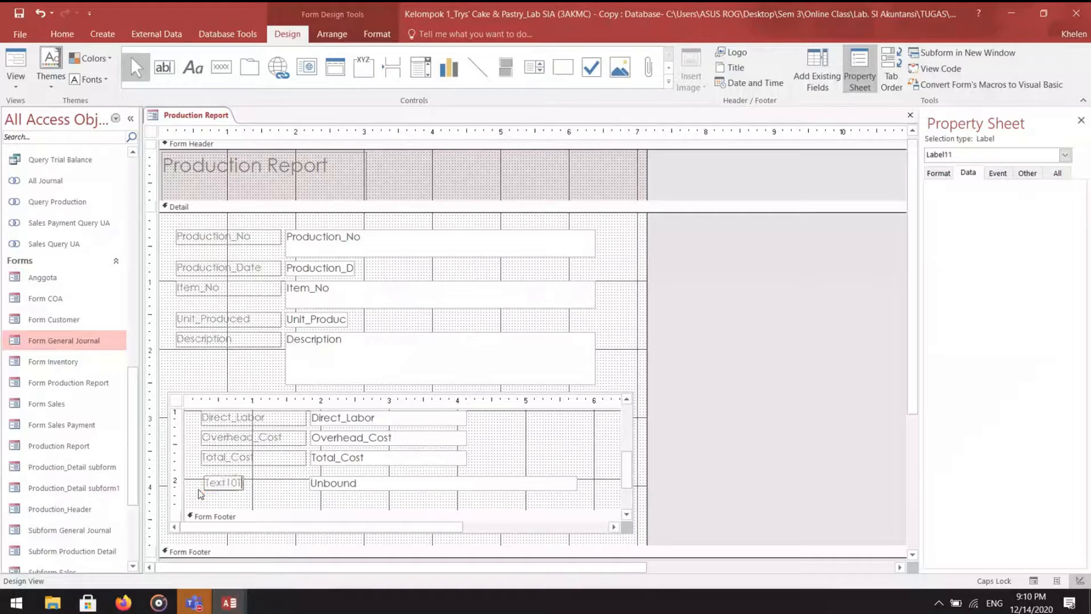
pyautogui.press('BackSpace')
pyautogui.press('BackSpace')
pyautogui.press('BackSpace')
pyautogui.press('BackSpace')
pyautogui.write('Total')
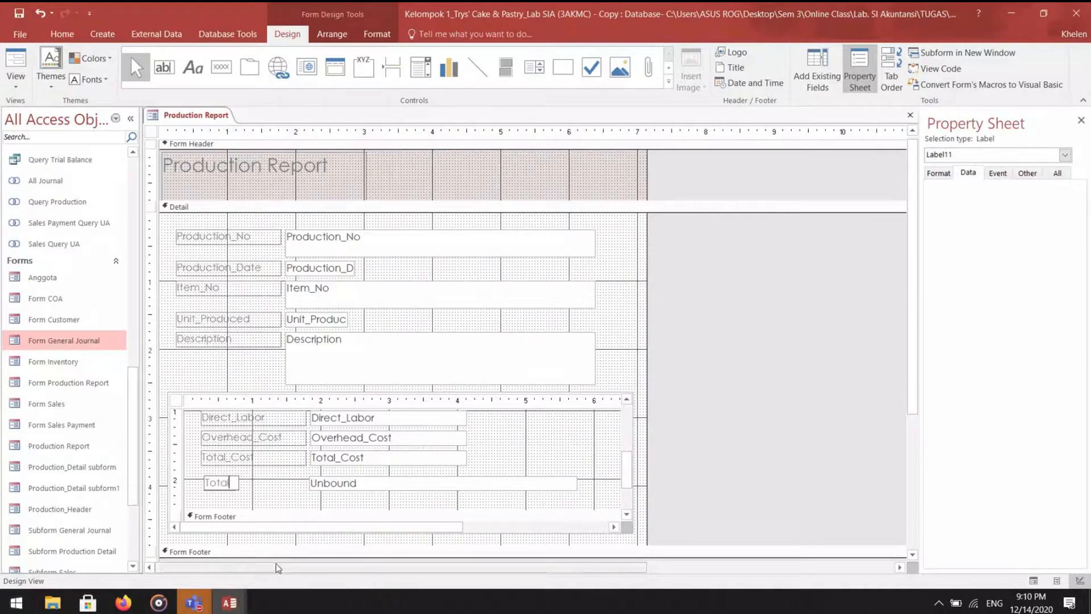
# - Set the unbound text box beside Total to the expression =[Direct_Material]+[Direct_Labor]+[Overhead_Cost]
pyautogui.click(372, 484)
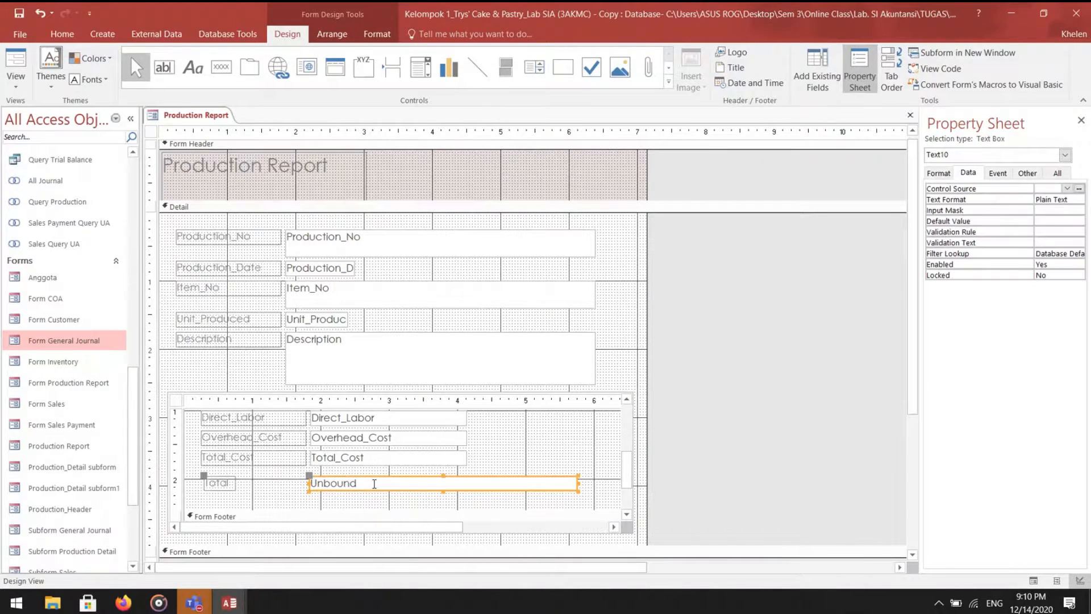
pyautogui.click(372, 484)
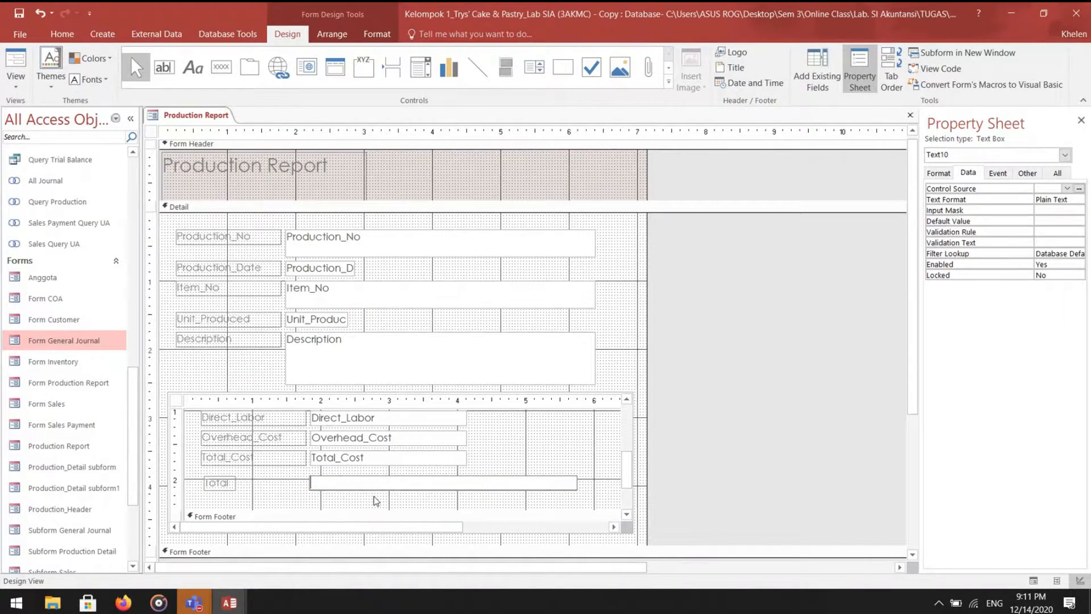
pyautogui.write('=[Direct_Material]')
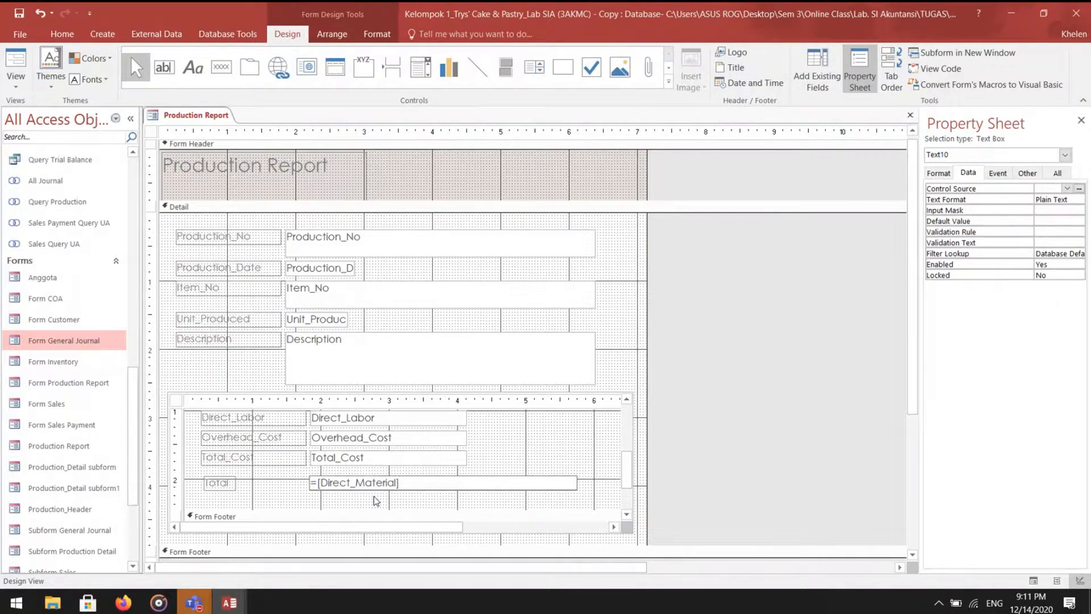
pyautogui.write('=')
pyautogui.press('Num_Lock')
pyautogui.press('Num_Lock')
pyautogui.press('BackSpace')
pyautogui.press('BackSpace')
pyautogui.write('+[Direcr')
pyautogui.press('capslock')
pyautogui.write('L')
pyautogui.press('capslock')
pyautogui.write('abor]+[Ov')
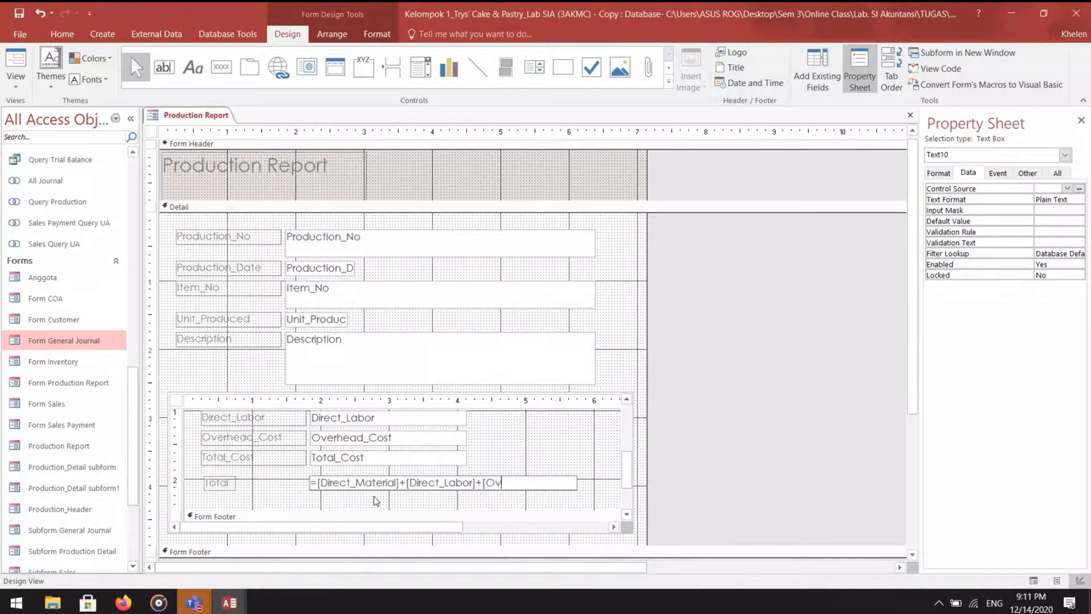
pyautogui.write('erhead_')
pyautogui.press('capslock')
pyautogui.write('C')
pyautogui.press('capslock')
pyautogui.write('ost')
pyautogui.click(261, 289)
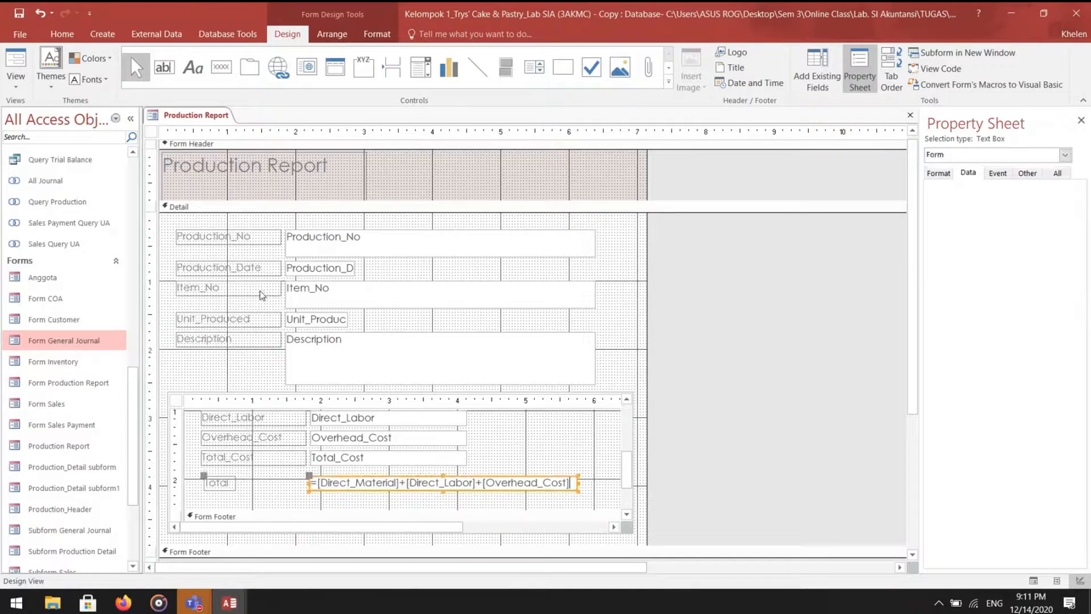
# - Delete the Item_No text box and its label from the main form's Detail section
pyautogui.click(536, 308)
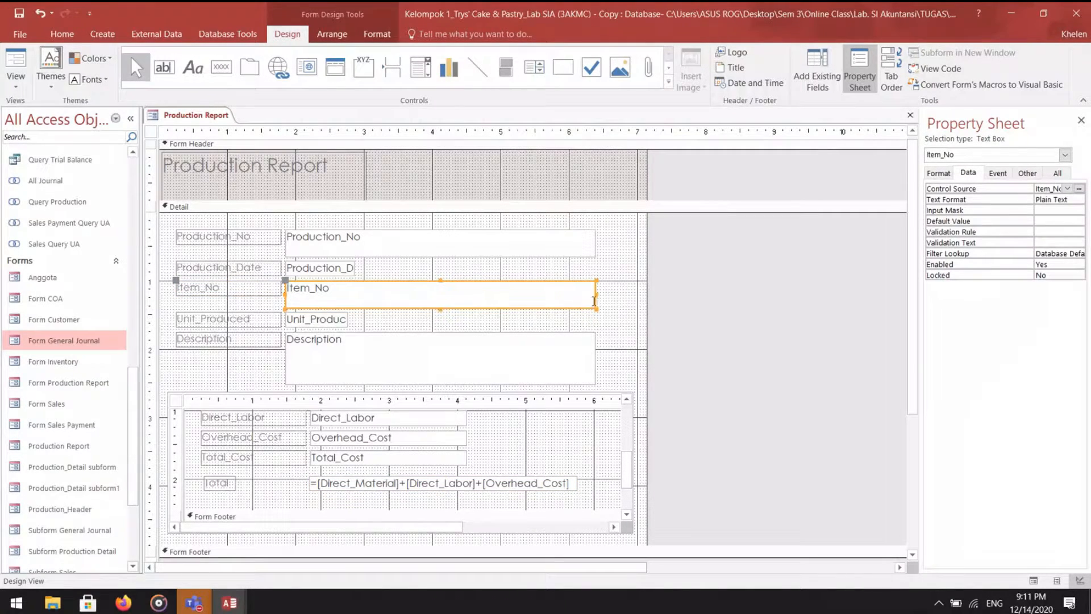
pyautogui.moveTo(598, 300); pyautogui.dragTo(350, 298)
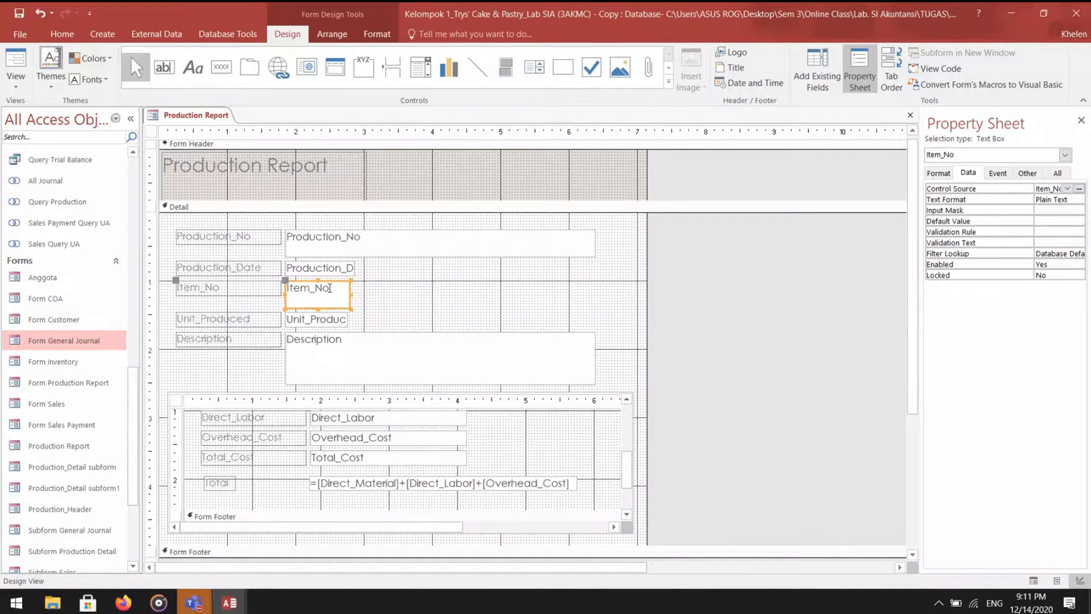
pyautogui.keyDown('shift'); pyautogui.click(206, 284); pyautogui.keyUp('shift')
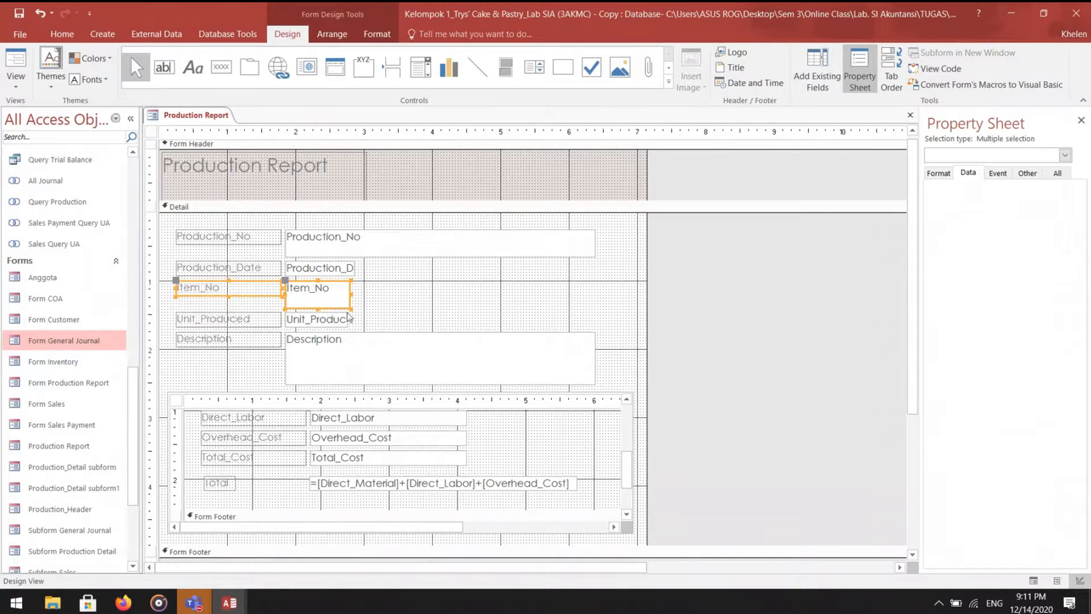
pyautogui.press('Delete')
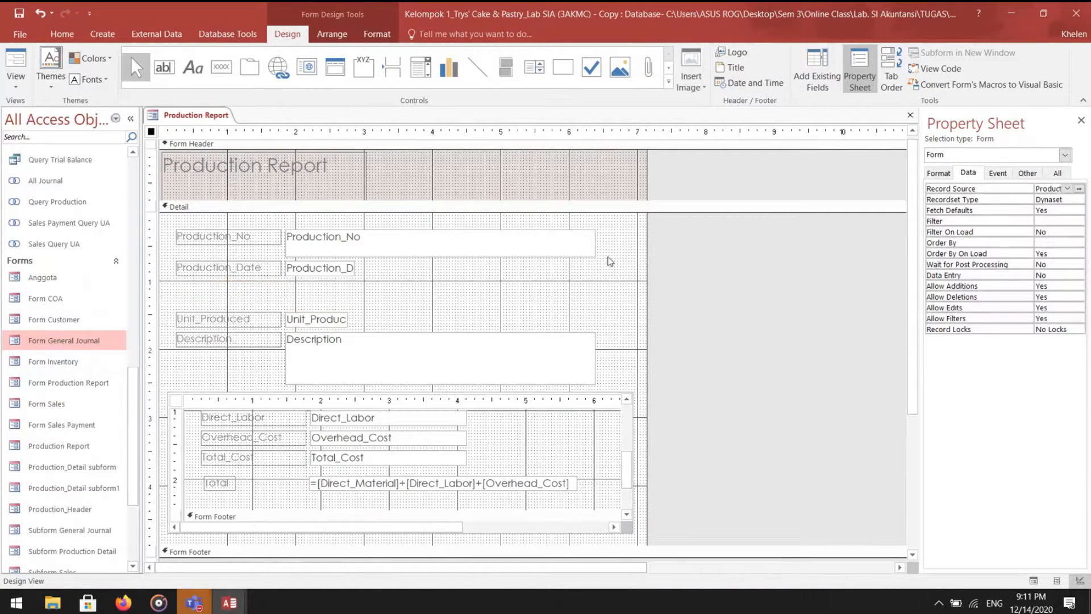
pyautogui.click(421, 72)
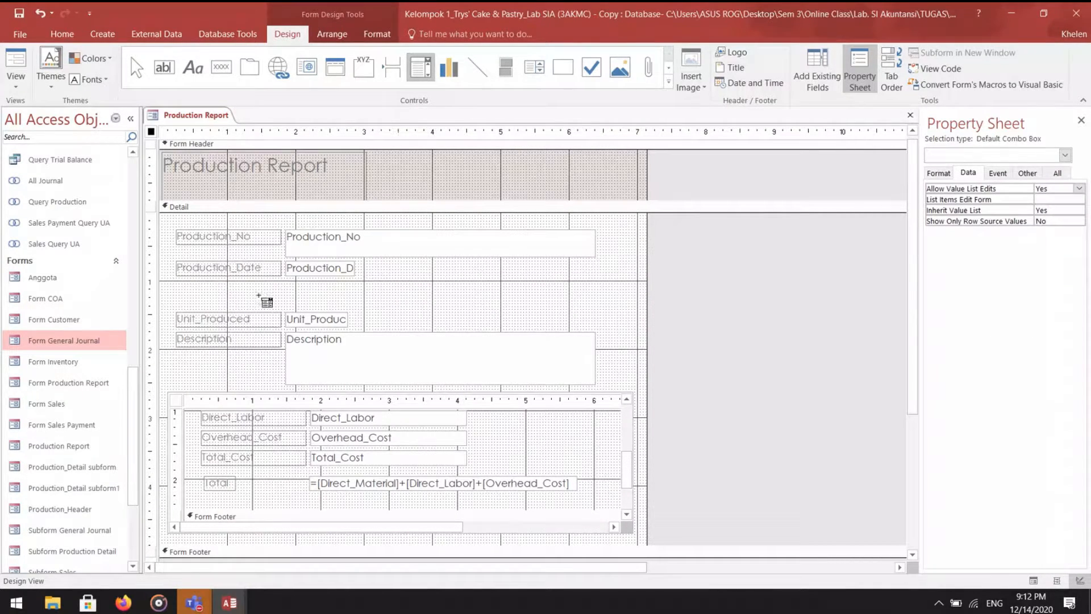
pyautogui.click(937, 173)
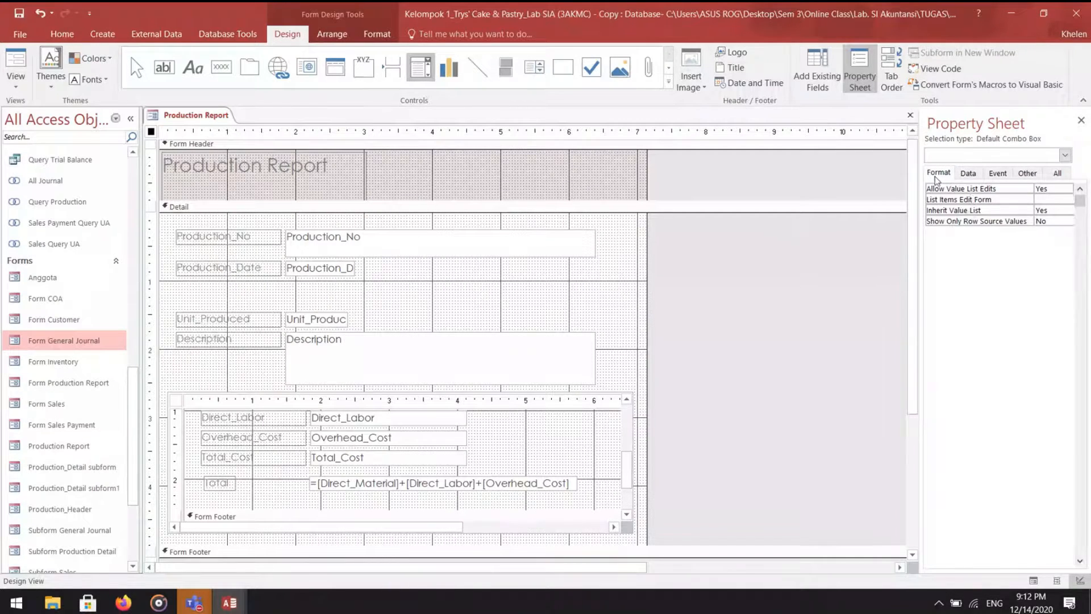
pyautogui.click(999, 173)
pyautogui.click(1026, 173)
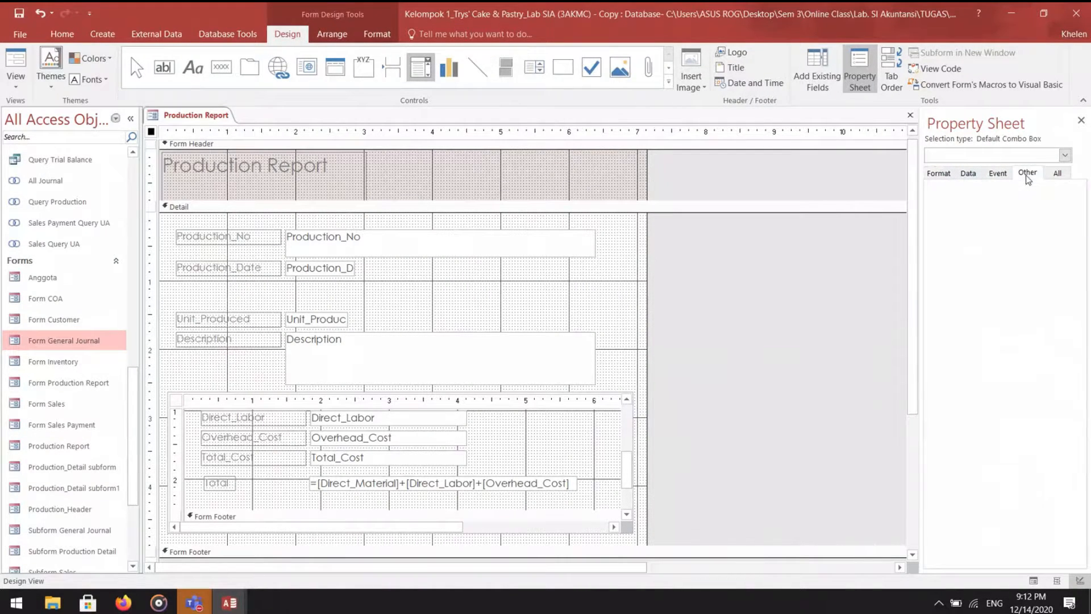
pyautogui.click(1057, 174)
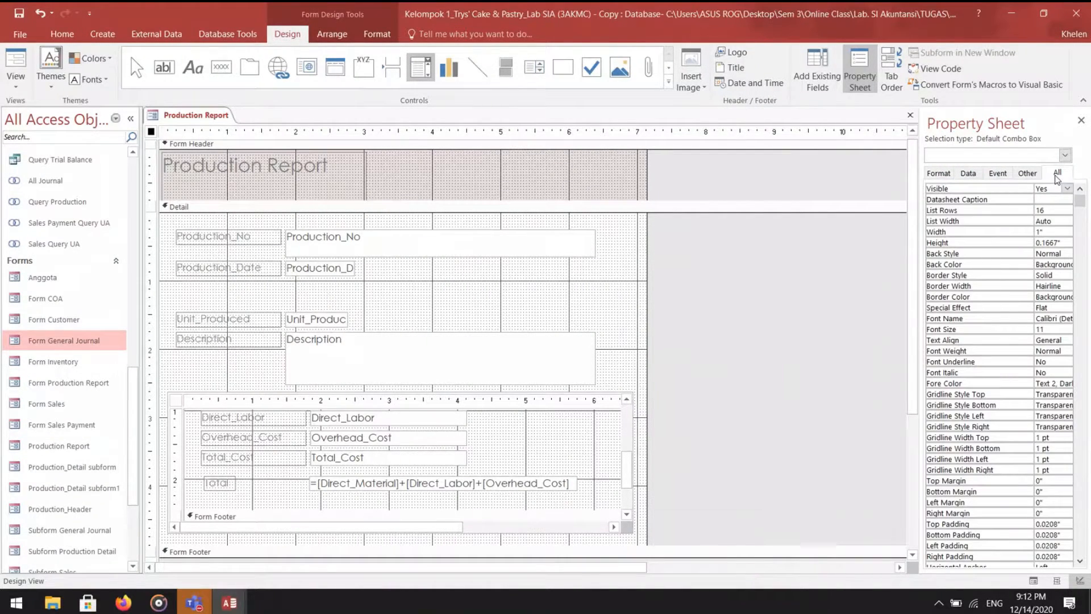
# - Show the existing fields of all tables and expand the related Inventory table
pyautogui.click(819, 64)
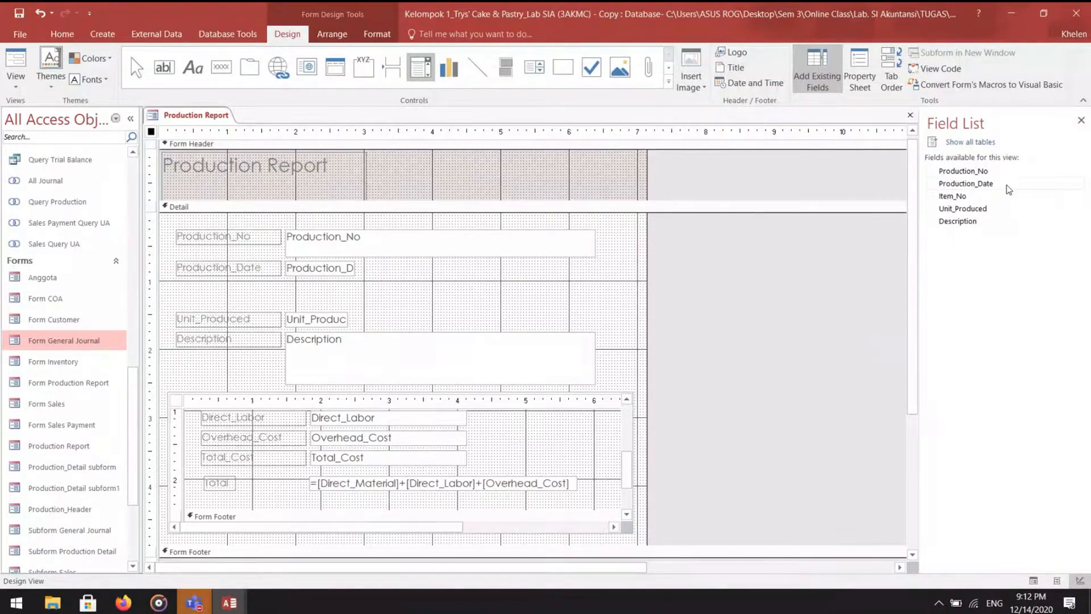
pyautogui.click(969, 142)
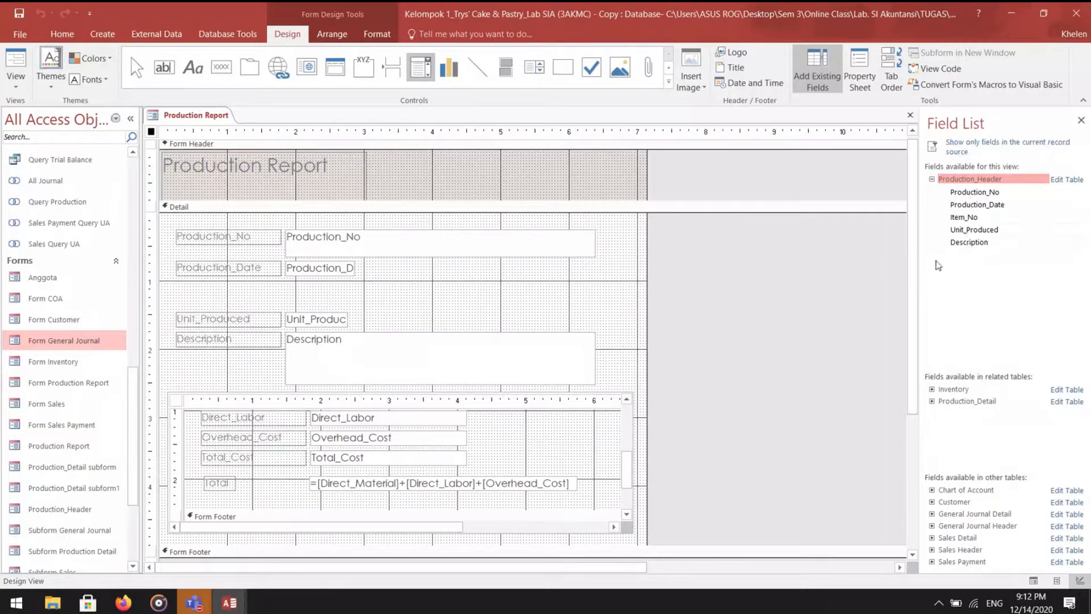
pyautogui.doubleClick(957, 390)
pyautogui.doubleClick(957, 390)
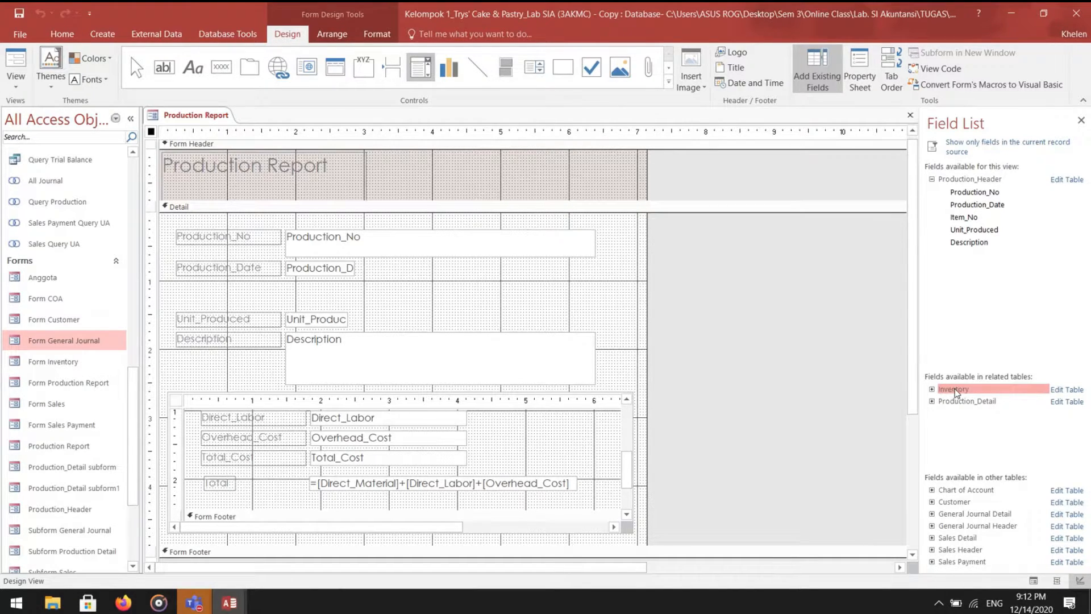
pyautogui.doubleClick(957, 391)
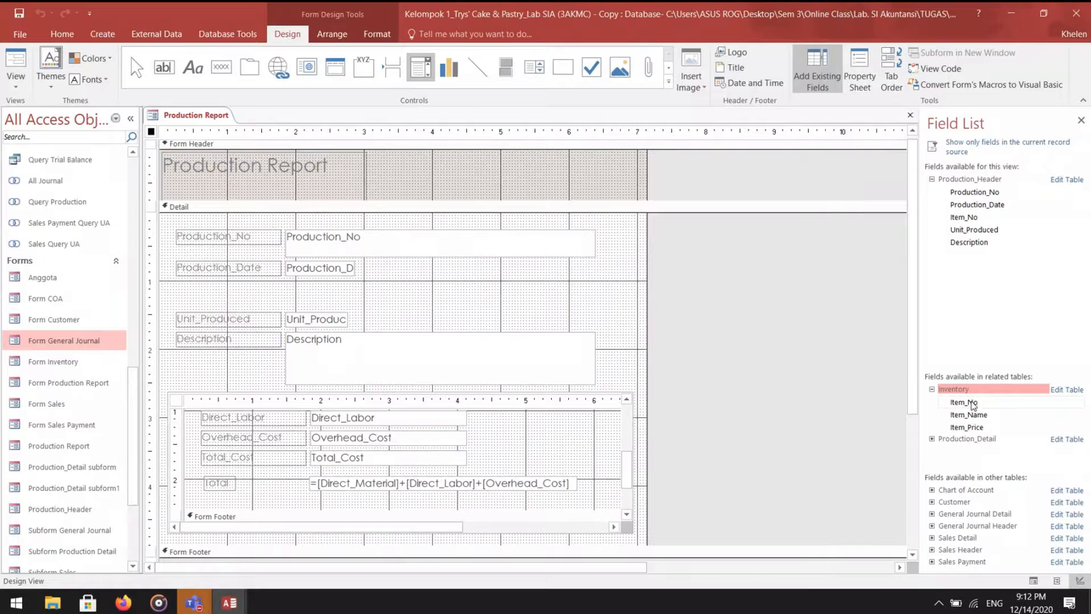
# - Add Inventory's Item_No field to the gap above Unit_Produced as a combo box, cancelling the Combo Box Wizard
pyautogui.moveTo(973, 402); pyautogui.dragTo(245, 309)
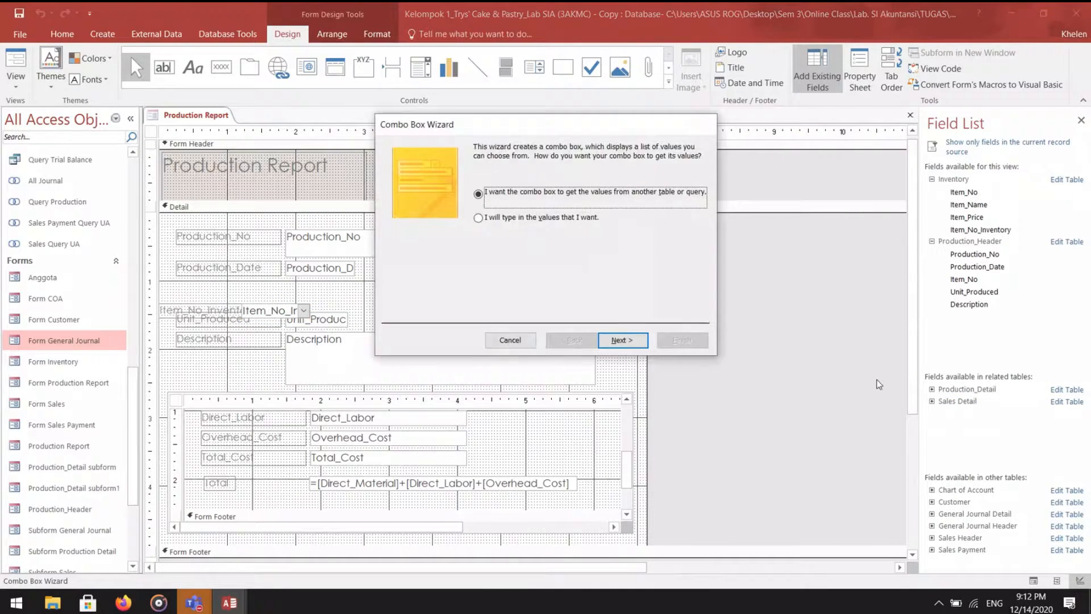
pyautogui.click(621, 344)
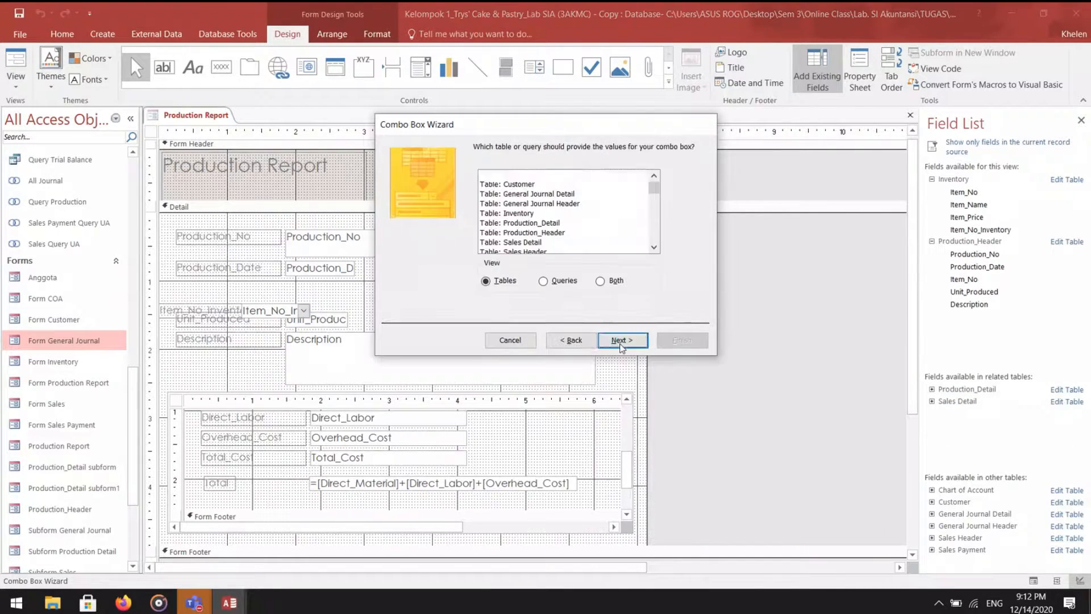
pyautogui.click(523, 343)
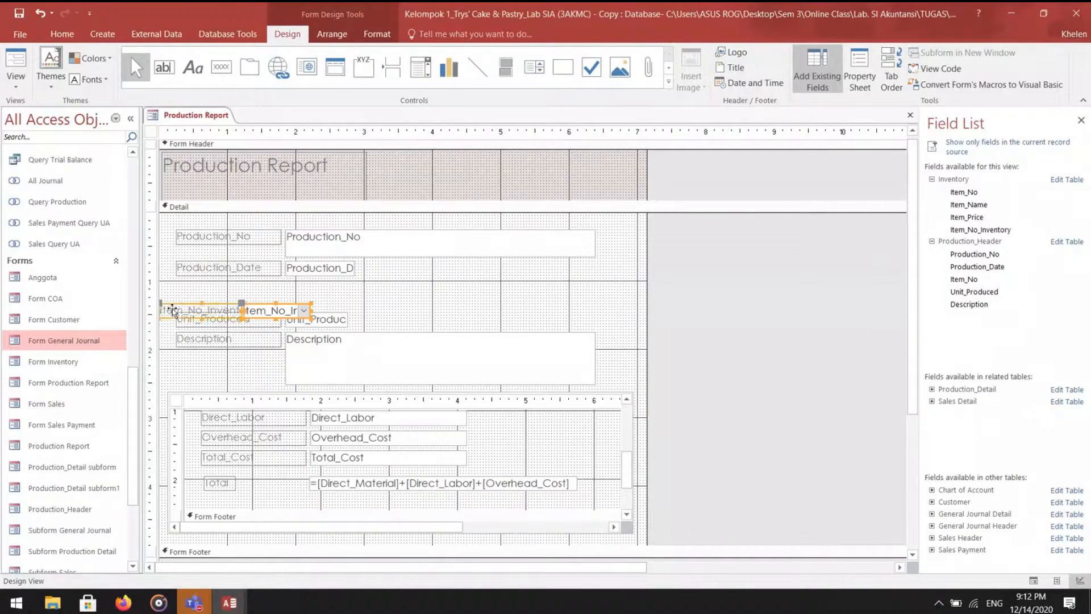
# - Position the new combo box and its label between Production_Date and Unit_Produced, with the label's left edge aligned to the labels above
pyautogui.moveTo(172, 311); pyautogui.dragTo(203, 292)
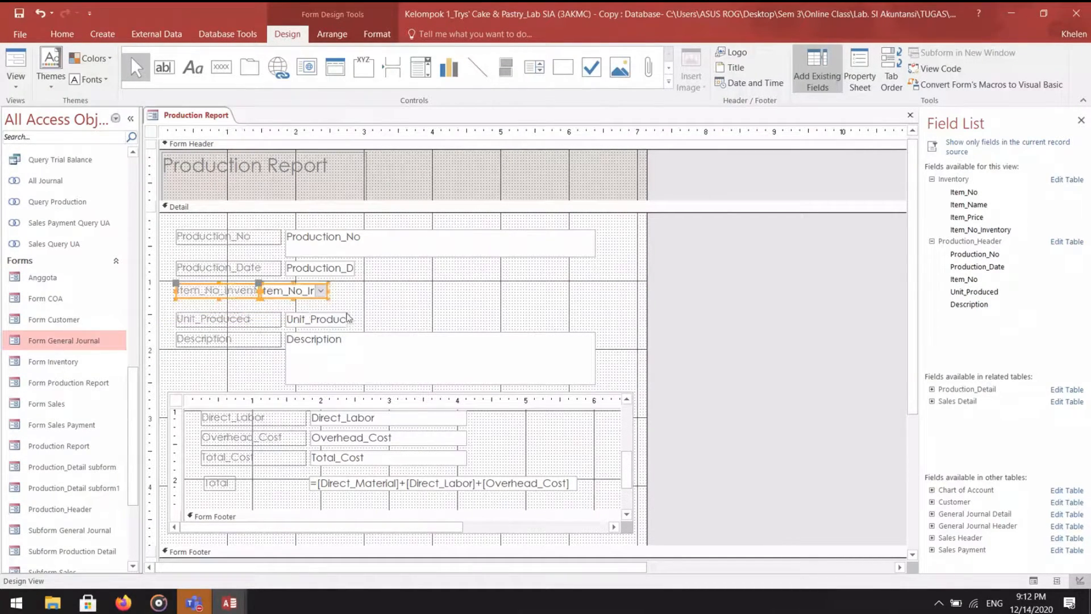
pyautogui.click(277, 294)
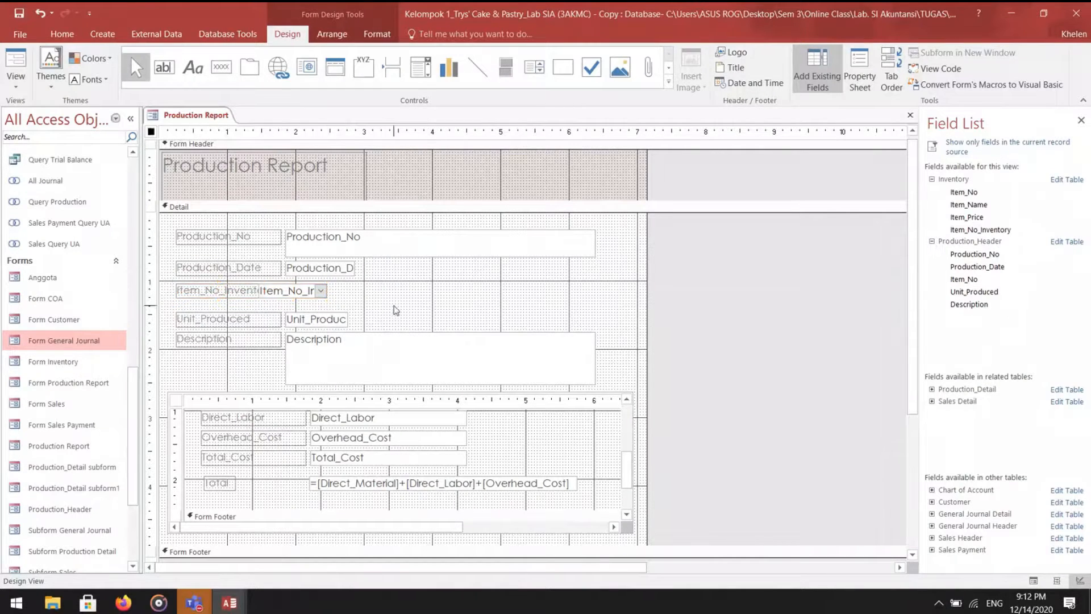
pyautogui.click(345, 293)
pyautogui.click(296, 291)
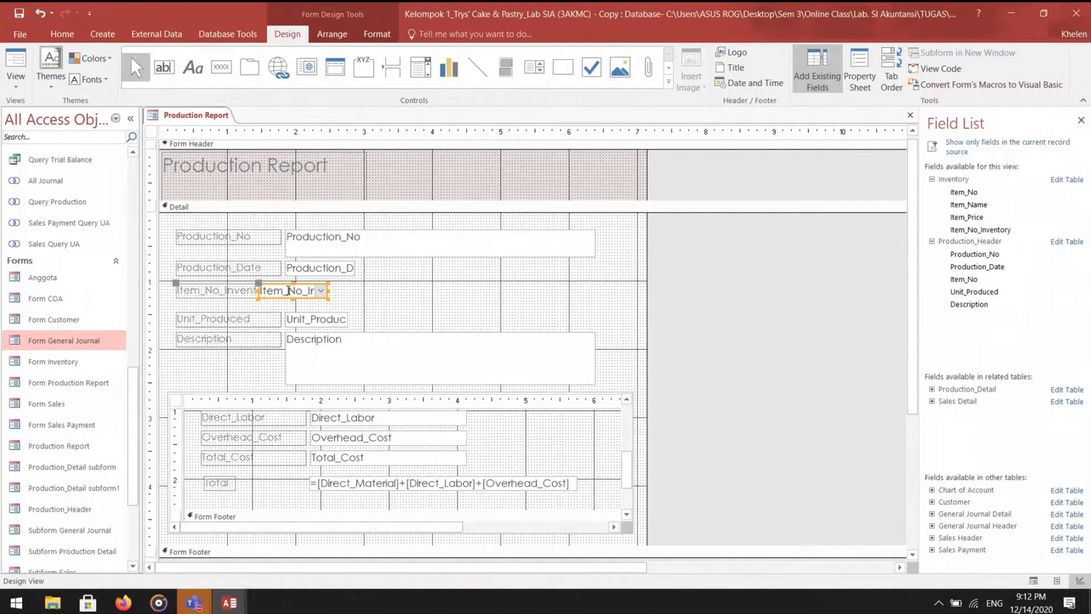
pyautogui.moveTo(284, 285); pyautogui.dragTo(312, 288)
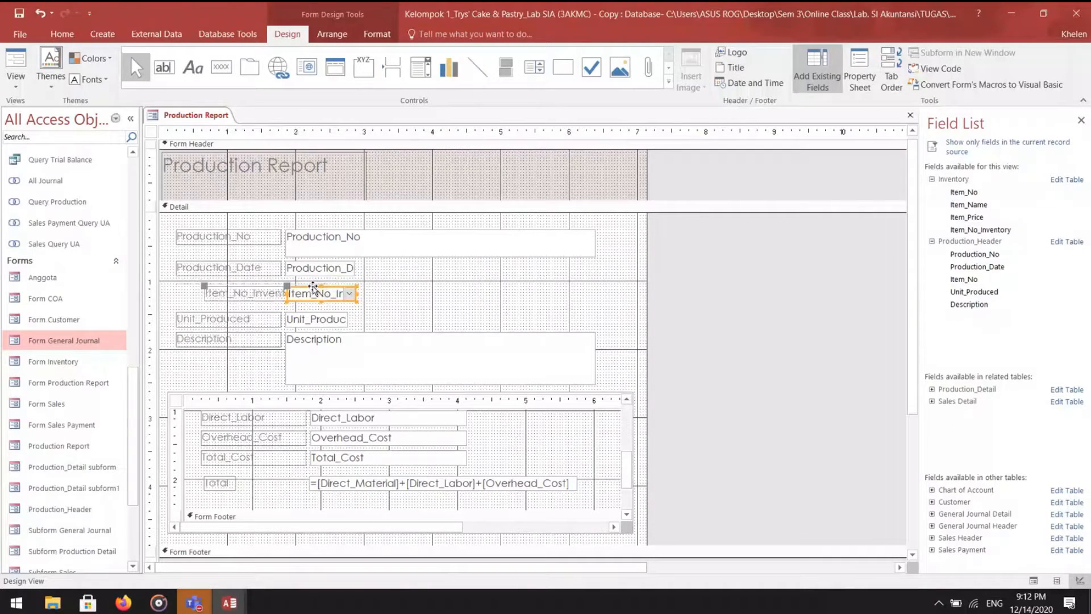
pyautogui.click(236, 294)
pyautogui.moveTo(235, 287); pyautogui.dragTo(207, 288)
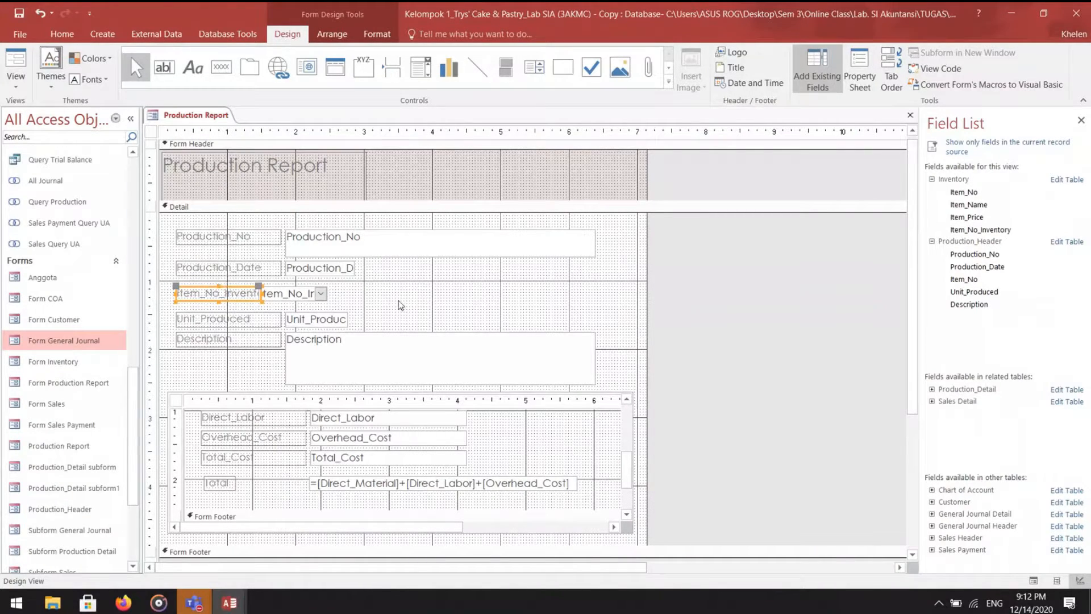
# - Add Inventory's Item_Name field to the form and delete its label
pyautogui.doubleClick(975, 206)
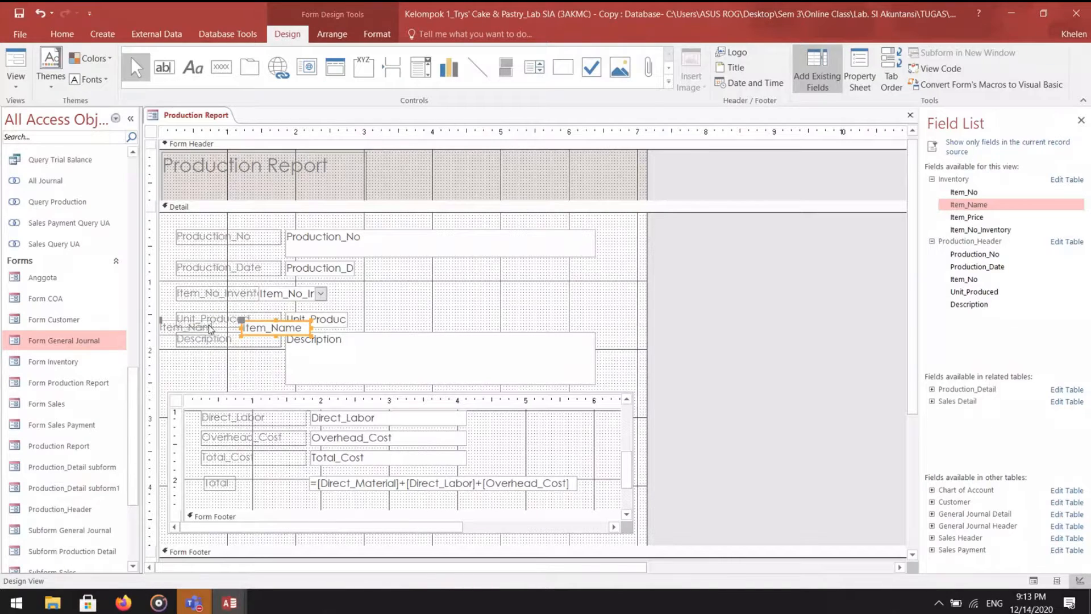
pyautogui.click(184, 329)
pyautogui.press('Delete')
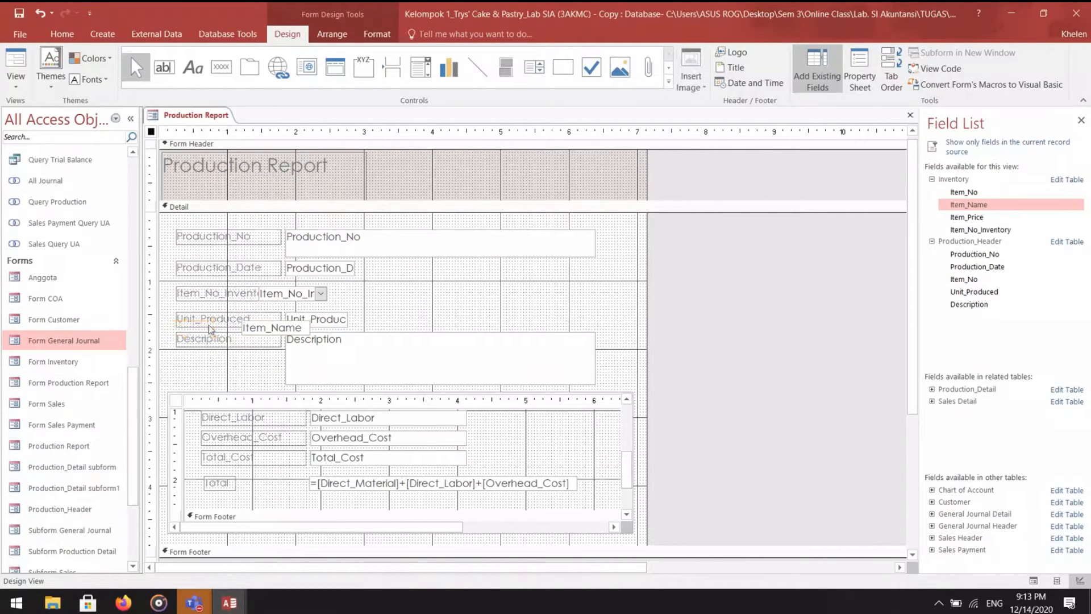
# - Move the Item_Name text box just right of the item number combo box and widen it to about 2 inches
pyautogui.click(266, 327)
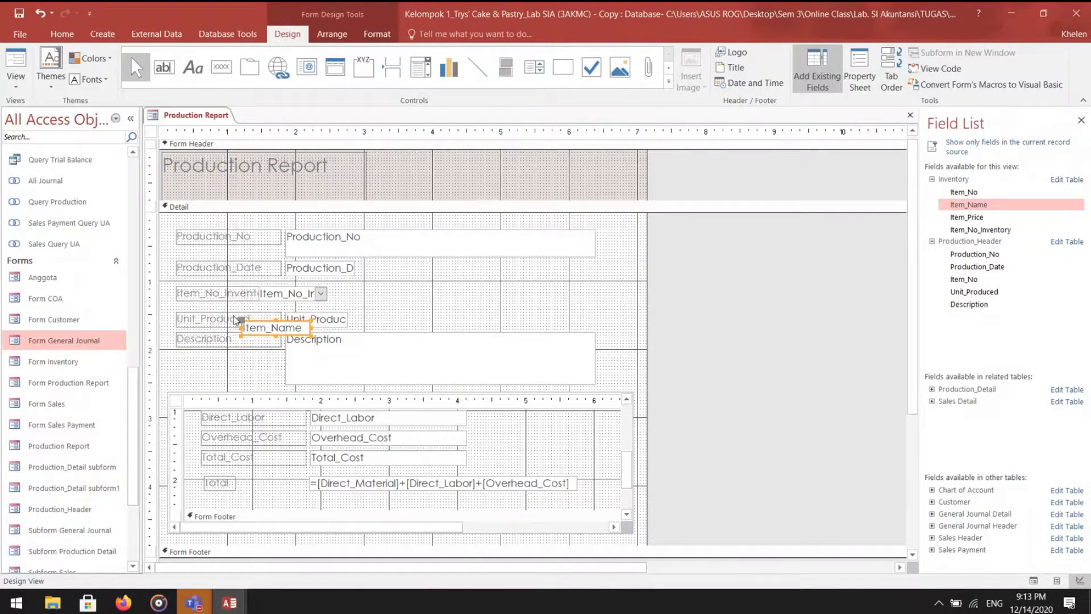
pyautogui.moveTo(250, 322); pyautogui.dragTo(342, 288)
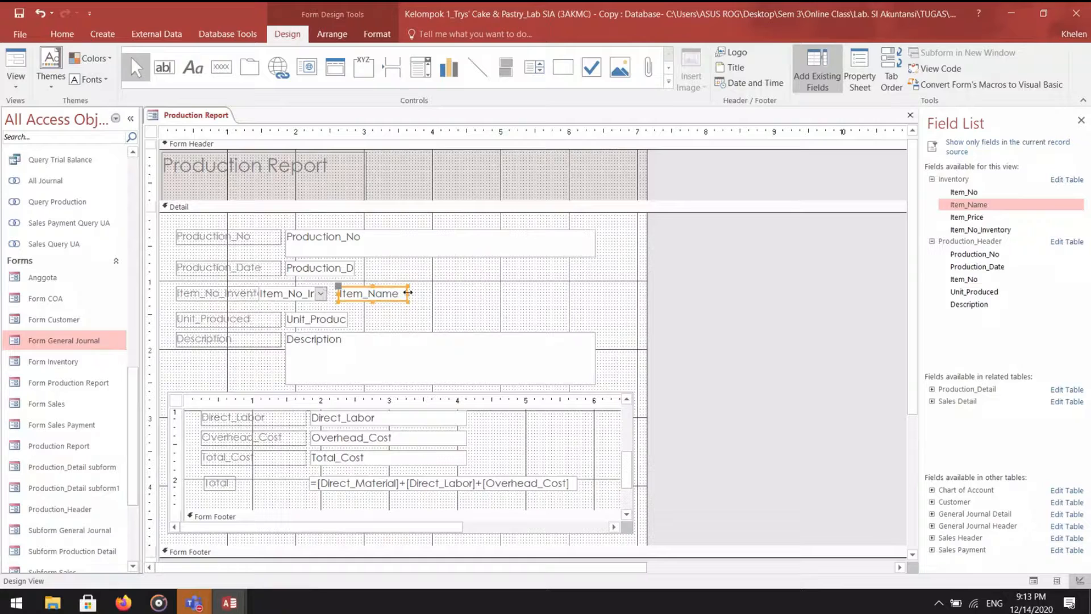
pyautogui.moveTo(408, 292); pyautogui.dragTo(479, 295)
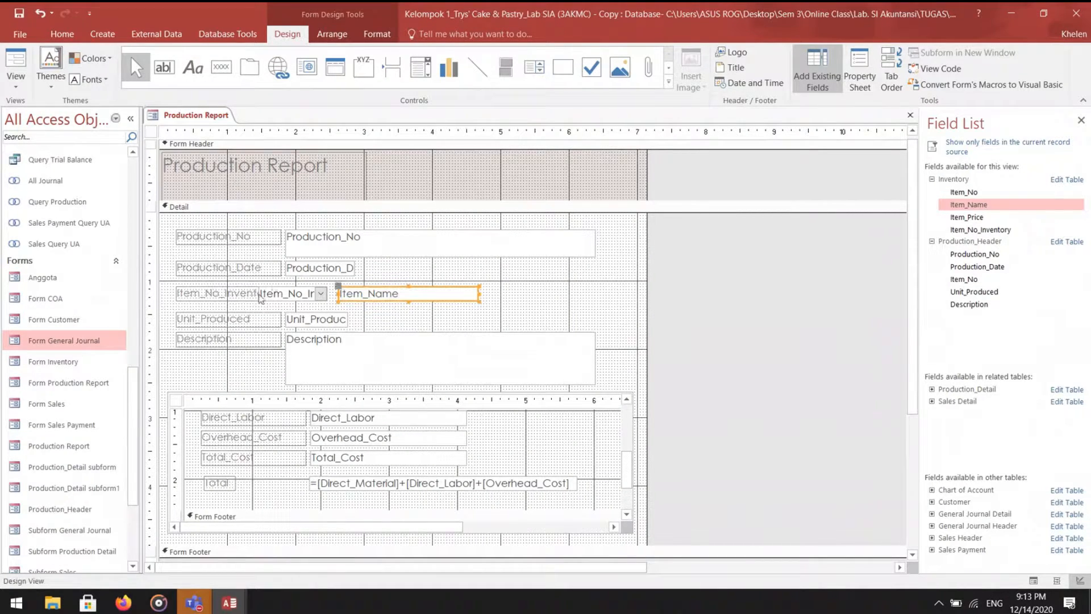
# - Shorten the combo box label's caption to Item_No
pyautogui.doubleClick(248, 295)
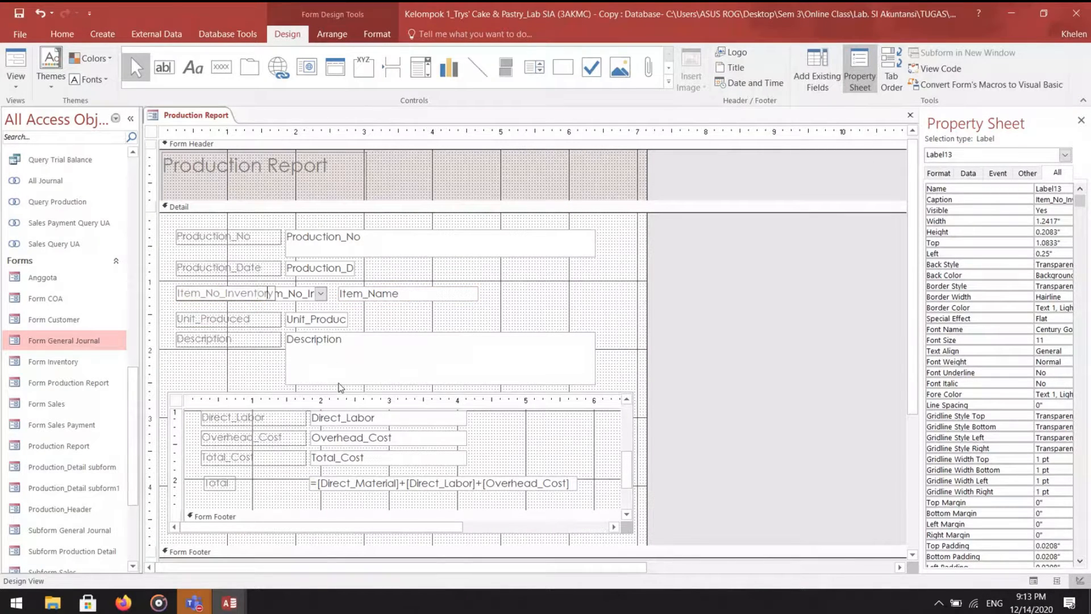
pyautogui.press('Right')
pyautogui.press('BackSpace')
pyautogui.press('BackSpace')
pyautogui.press('BackSpace')
pyautogui.press('BackSpace')
# - Change the bound field name of the item number combo box on the Production Report form to Item_No
pyautogui.click(305, 294)
pyautogui.hotkey('shift', 'Left')
pyautogui.hotkey('shift', 'Left')
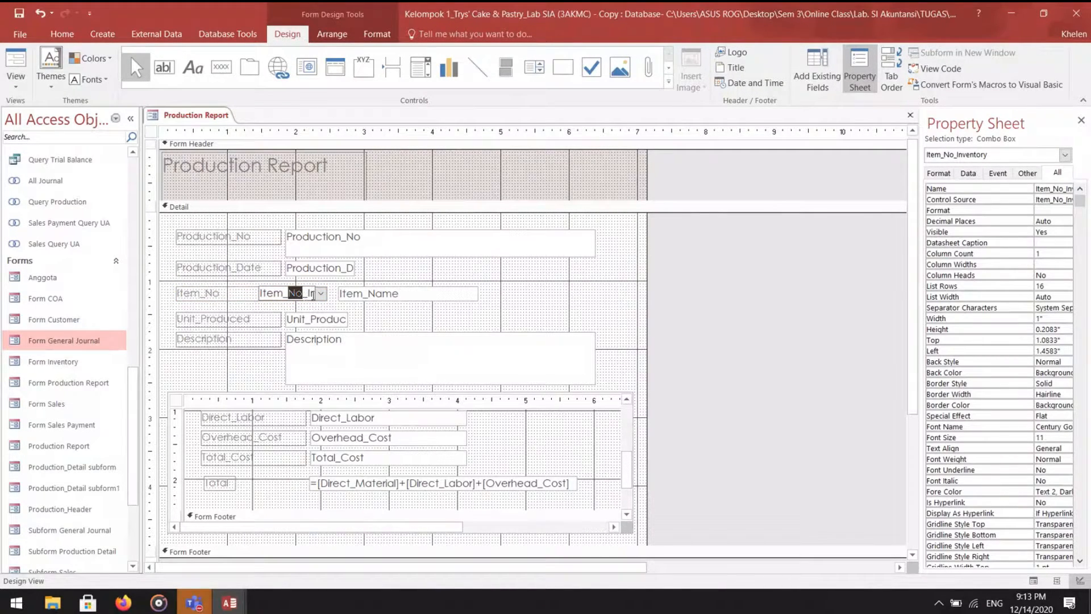
pyautogui.click(313, 295)
pyautogui.press('Right')
pyautogui.press('Right')
pyautogui.press('Right')
pyautogui.press('Right')
pyautogui.press('Right')
pyautogui.press('Right')
pyautogui.press('Right')
pyautogui.press('Right')
pyautogui.press('BackSpace')
pyautogui.press('BackSpace')
pyautogui.press('BackSpace')
pyautogui.press('BackSpace')
pyautogui.press('BackSpace')
pyautogui.press('BackSpace')
pyautogui.press('BackSpace')
pyautogui.click(529, 304)
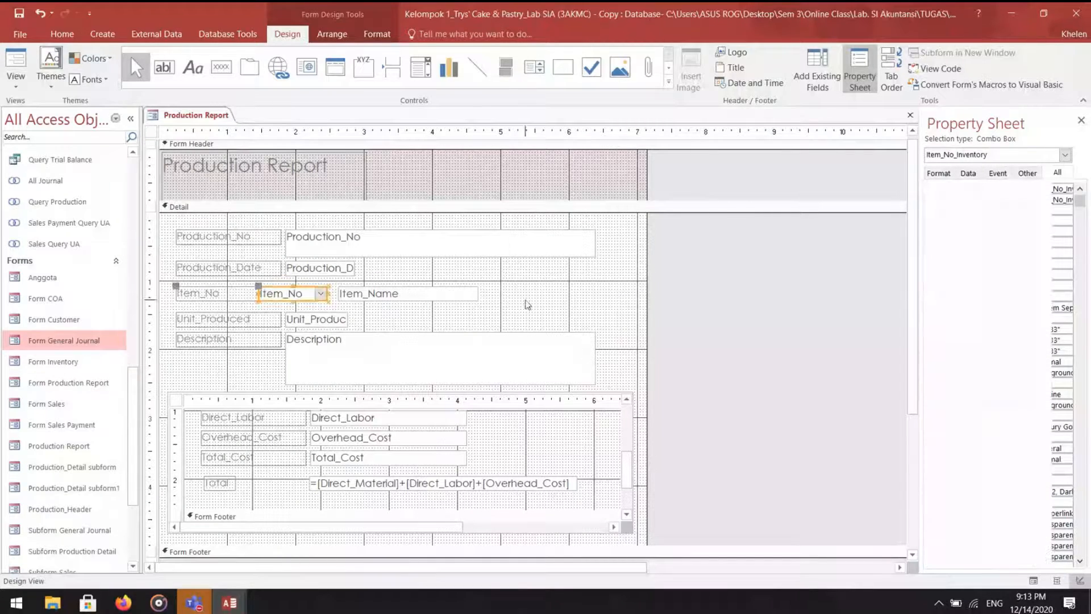
# - Try a red background fill (#C0504D) on the Production Report form's header section
pyautogui.click(342, 271)
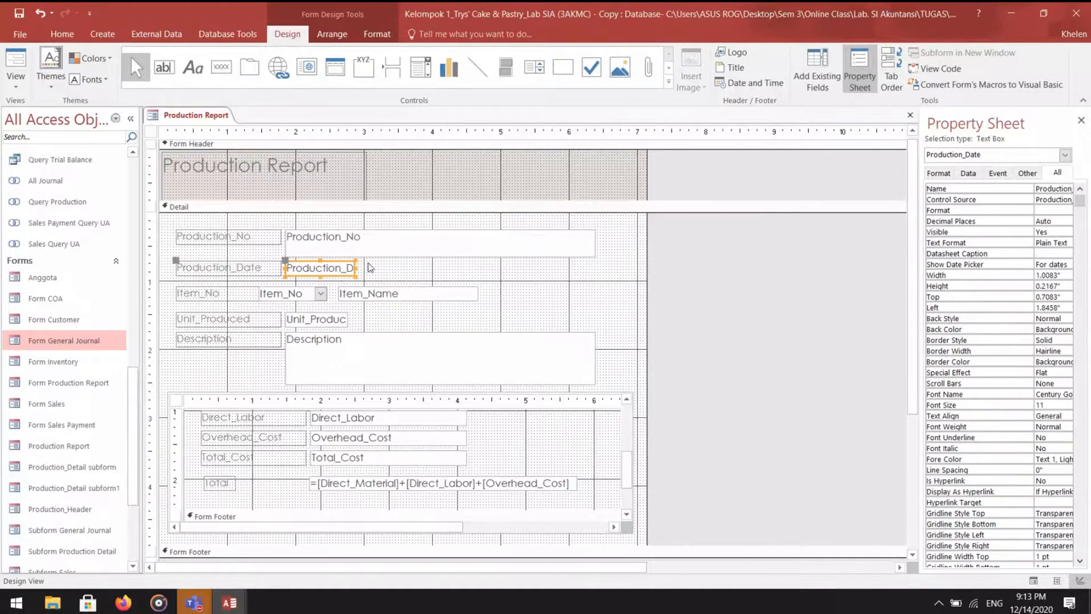
pyautogui.click(428, 172)
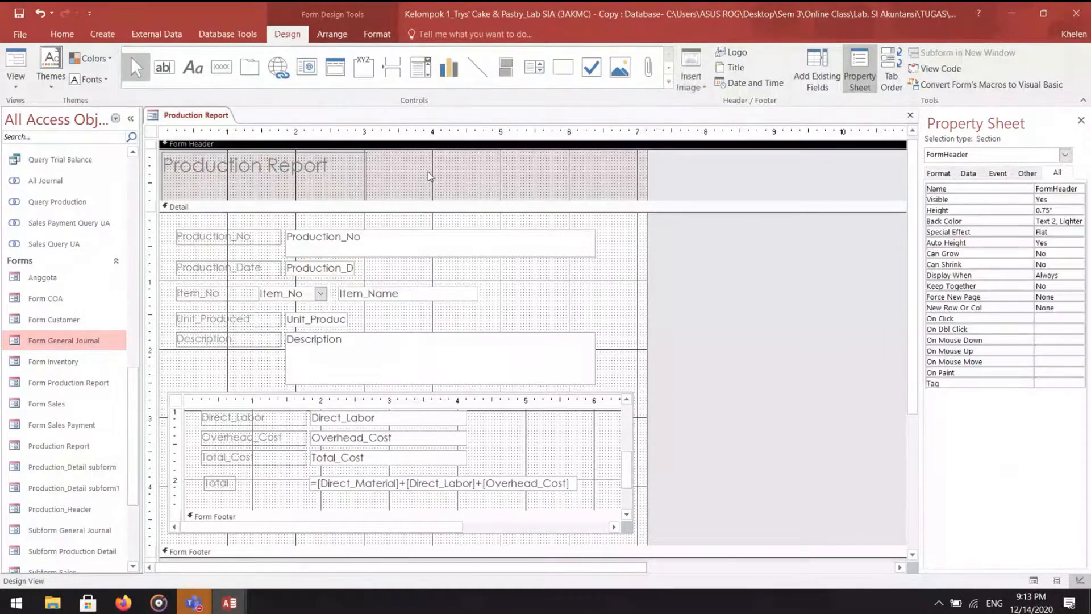
pyautogui.rightClick(427, 172)
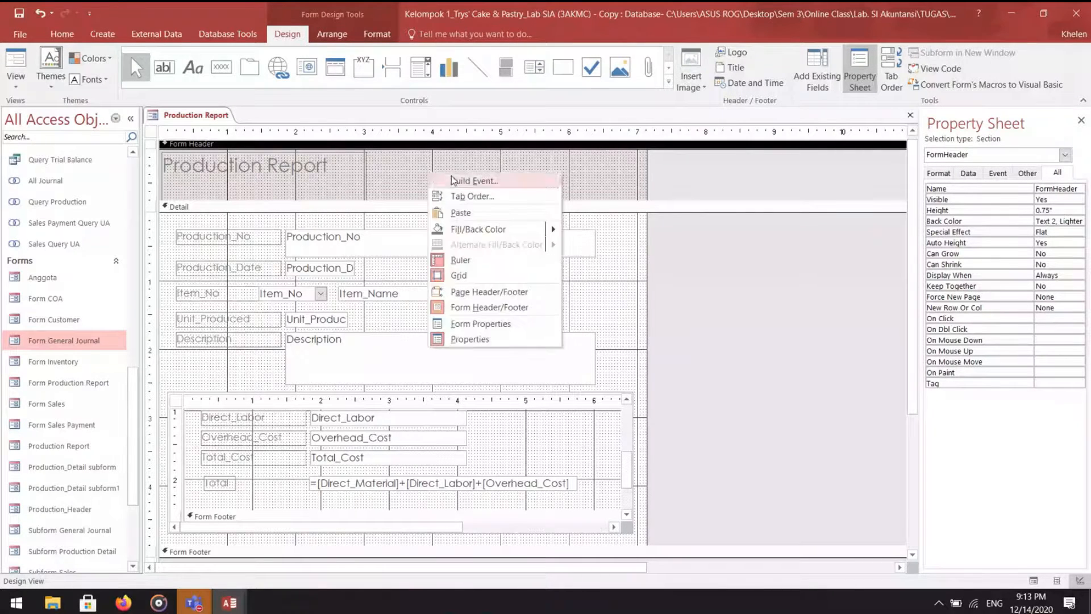
pyautogui.moveTo(510, 231)
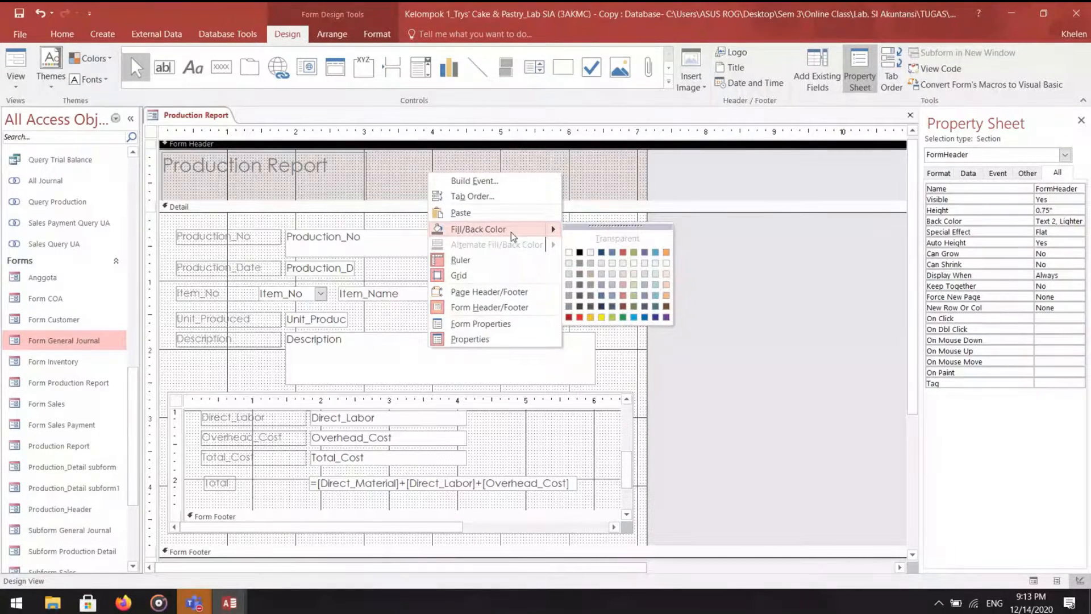
pyautogui.click(623, 252)
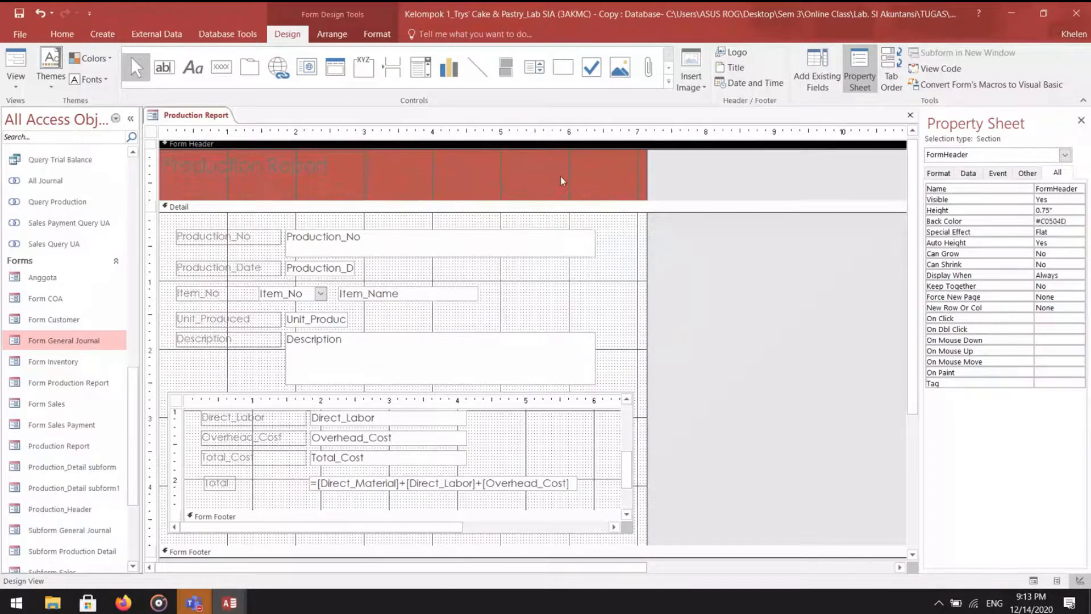
# - Set the form header section's background fill to white (#FFFFFF)
pyautogui.moveTo(641, 236)
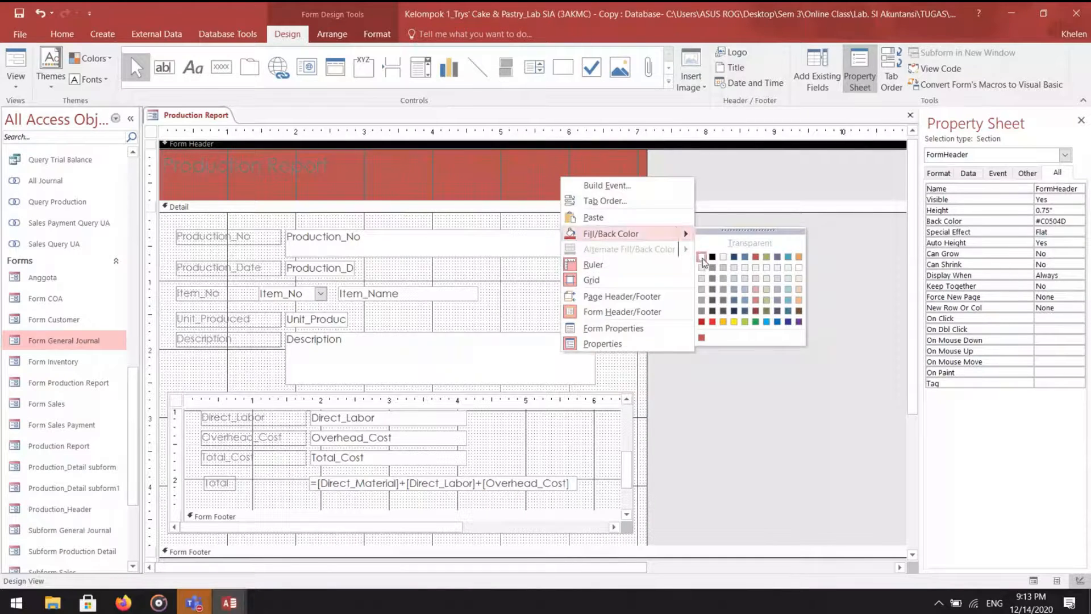
pyautogui.click(702, 257)
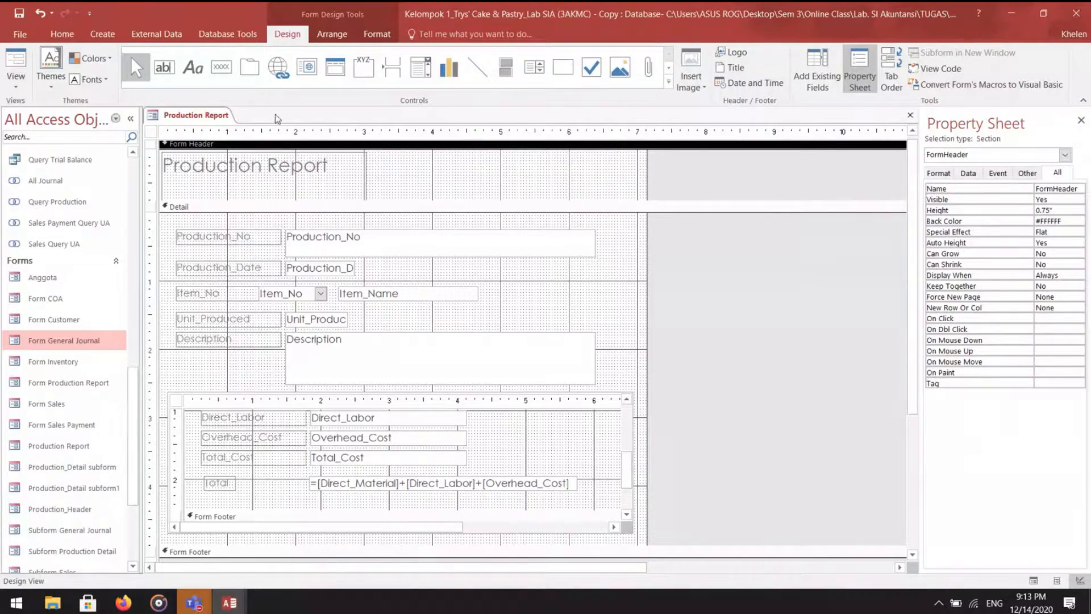
pyautogui.click(592, 300)
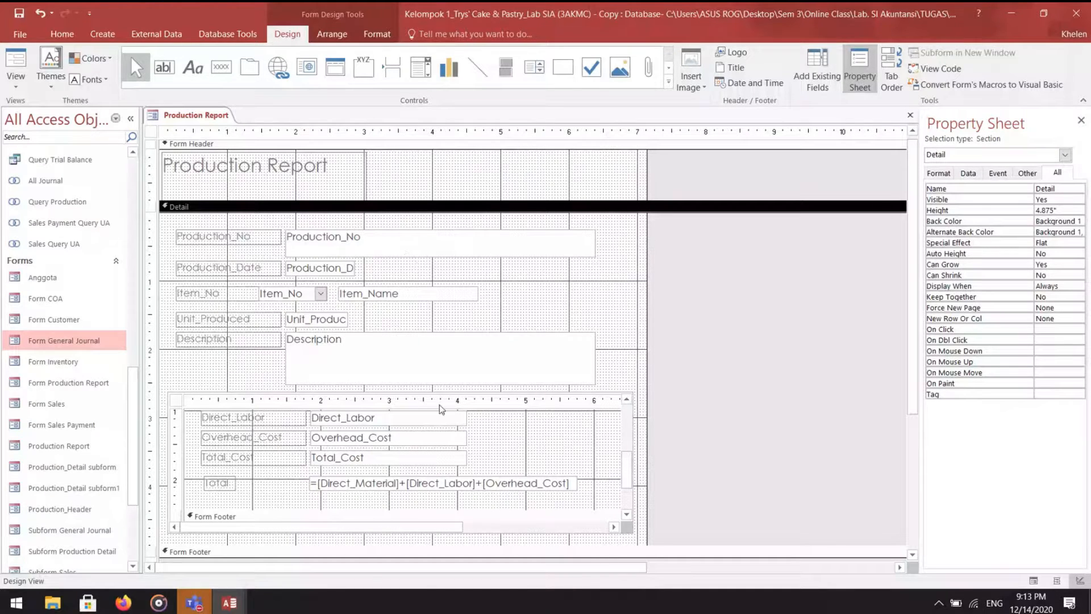
# - Display the Production Report form in Form View and check the Item_No combo box
pyautogui.rightClick(223, 118)
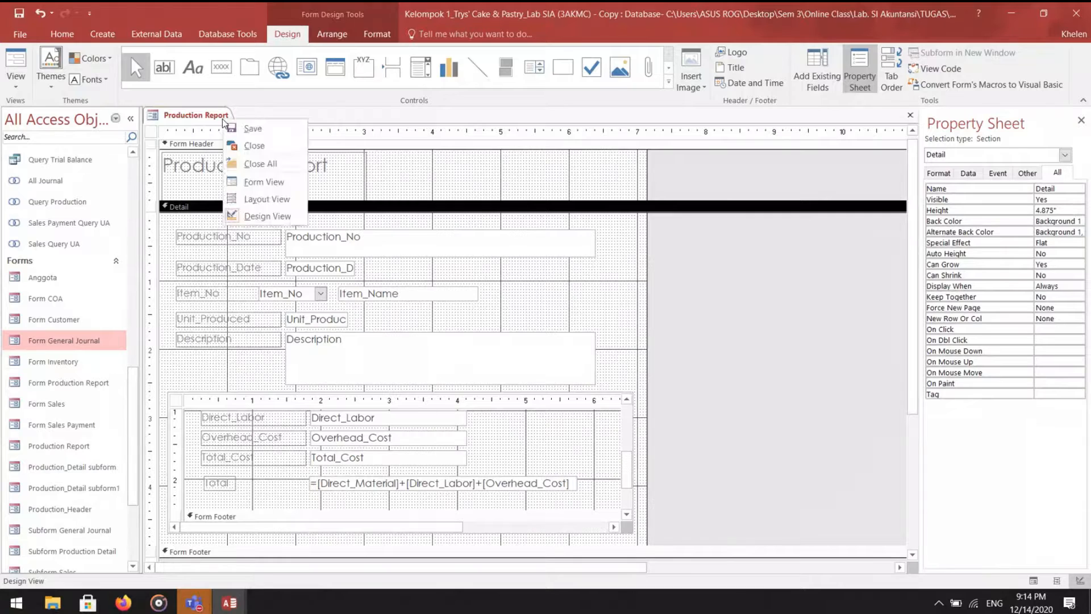
pyautogui.click(276, 182)
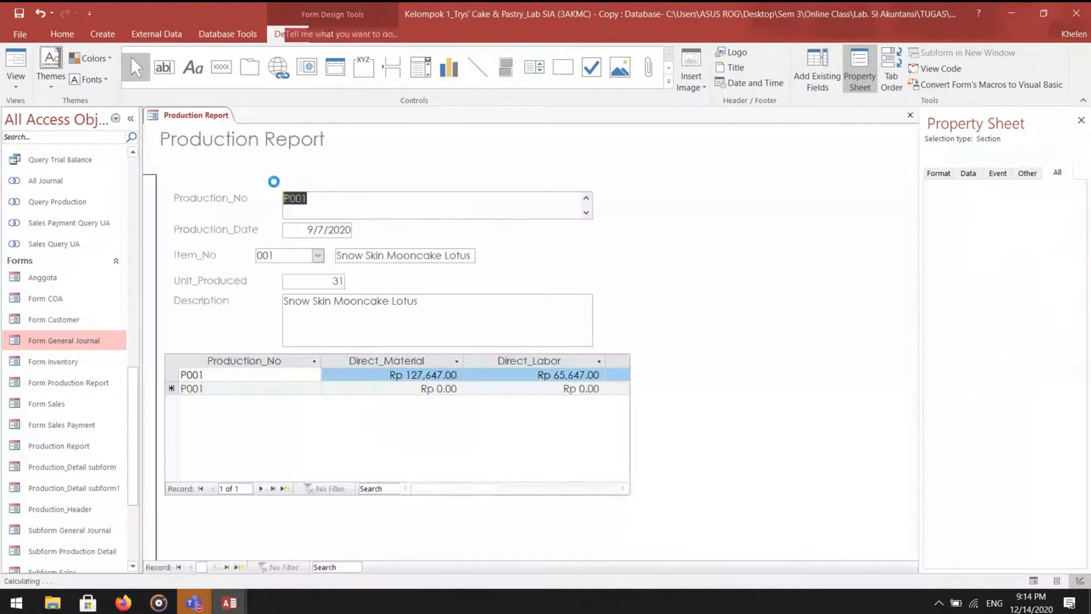
pyautogui.click(318, 257)
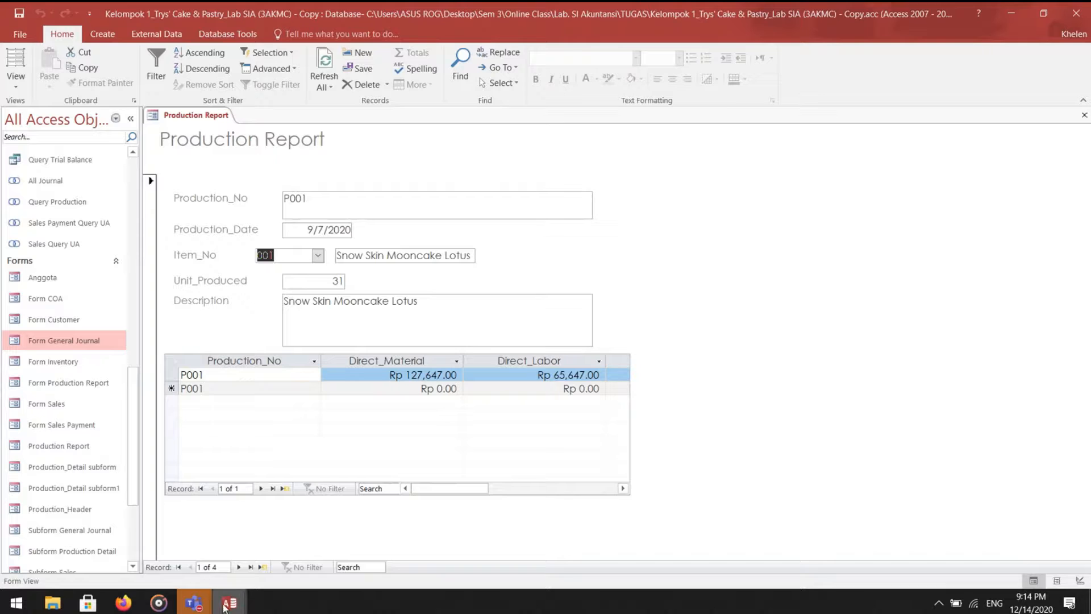
# - Switch to the other Access database window and review its open COA, Customer, Inventory, Production Report, Sales, Sales Payment and General Journal Detail forms
pyautogui.moveTo(226, 607)
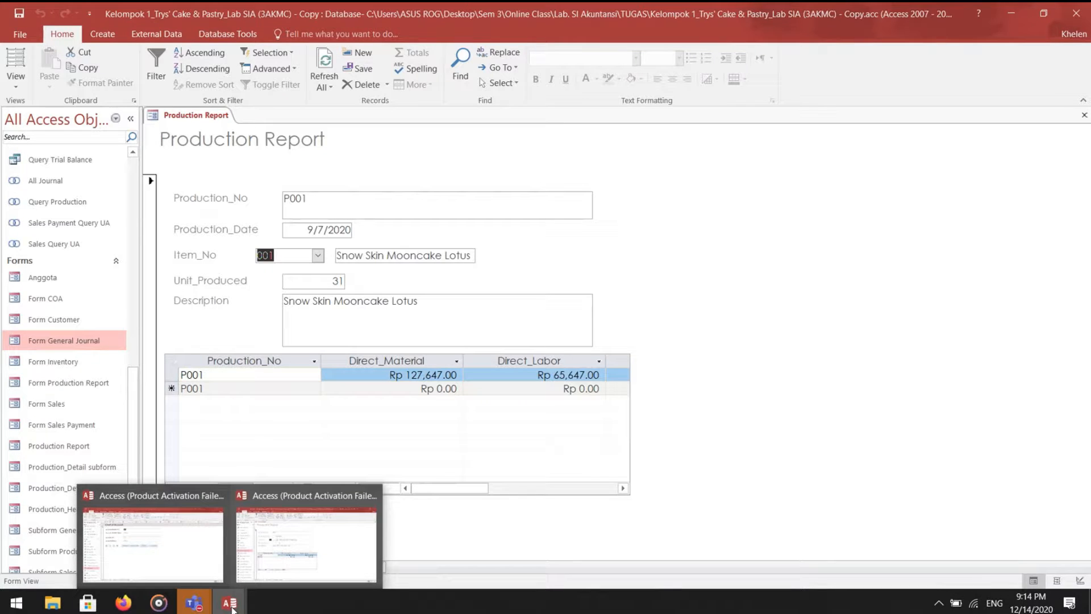
pyautogui.click(186, 564)
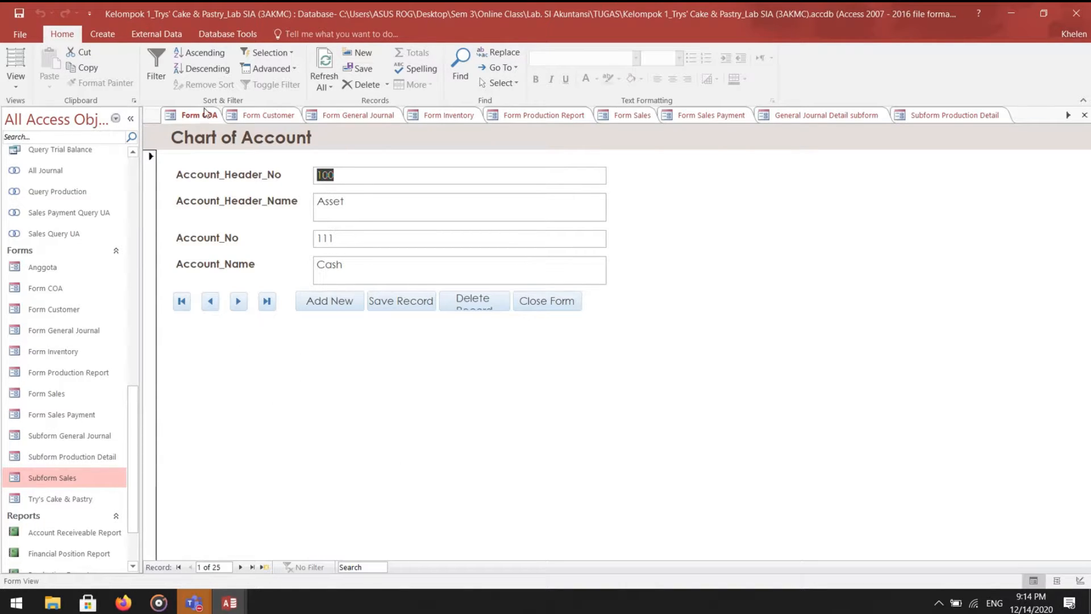
pyautogui.click(266, 116)
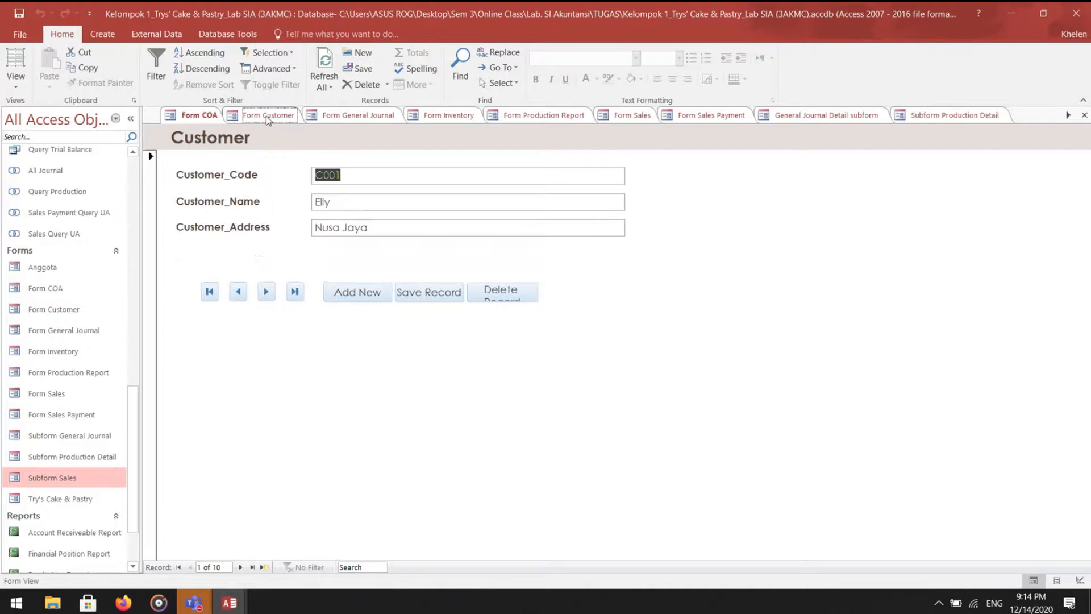
pyautogui.click(358, 116)
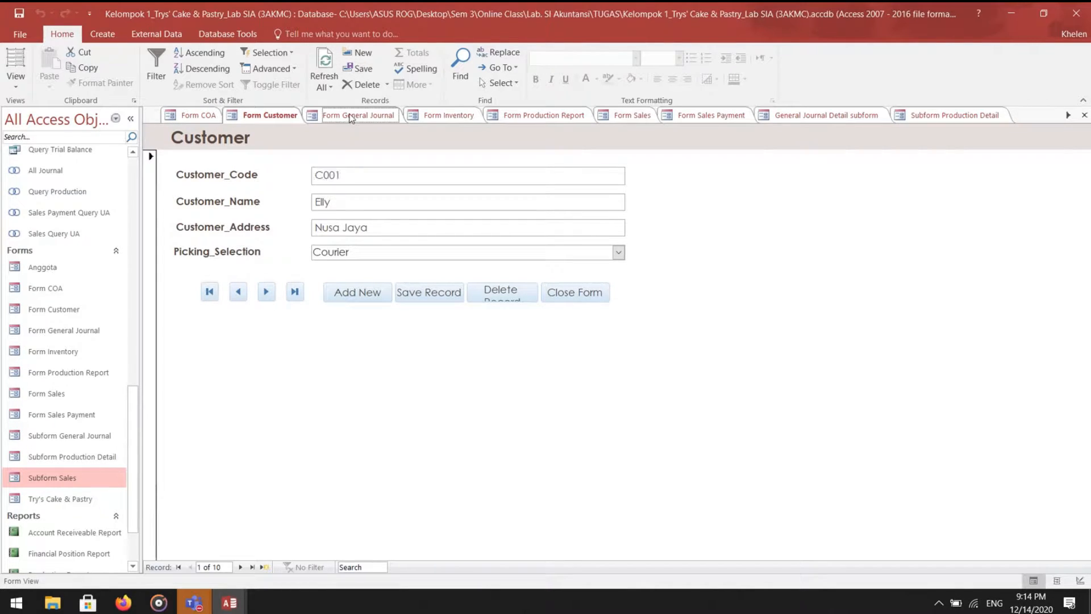
pyautogui.click(461, 117)
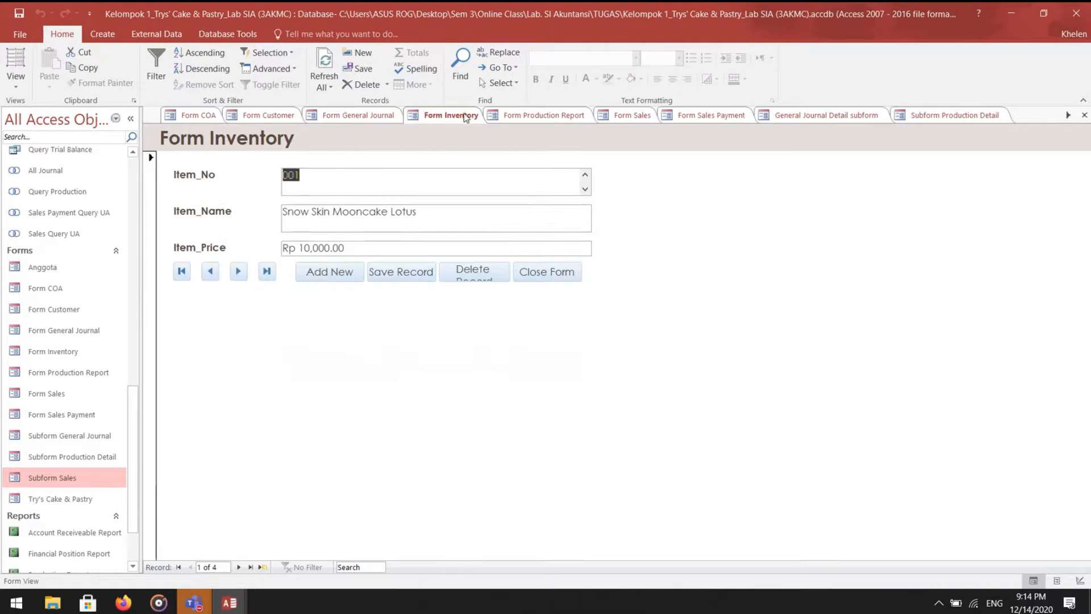
pyautogui.click(566, 122)
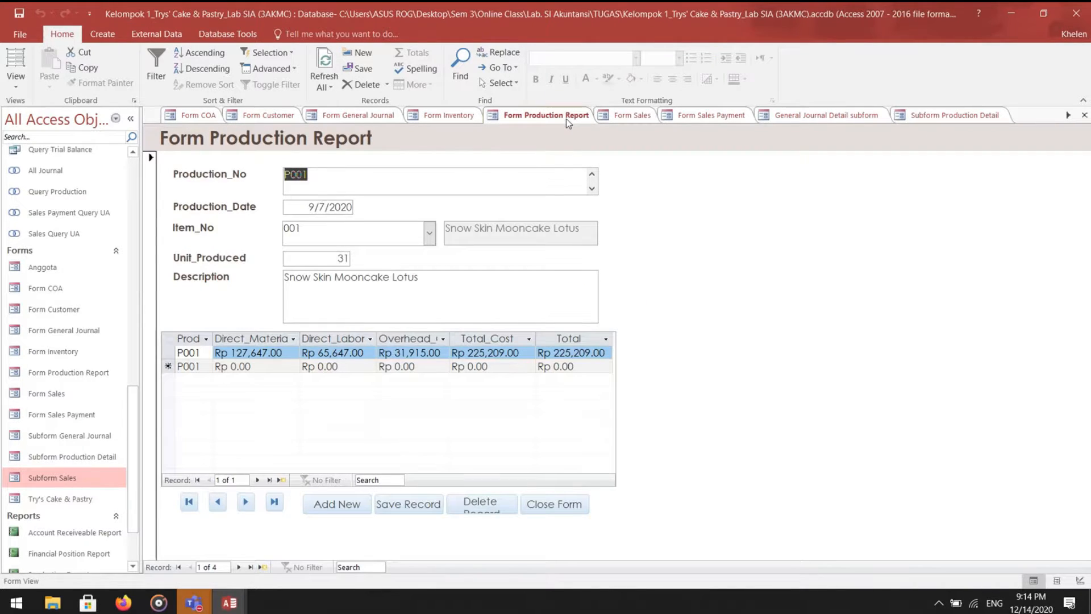
pyautogui.click(632, 120)
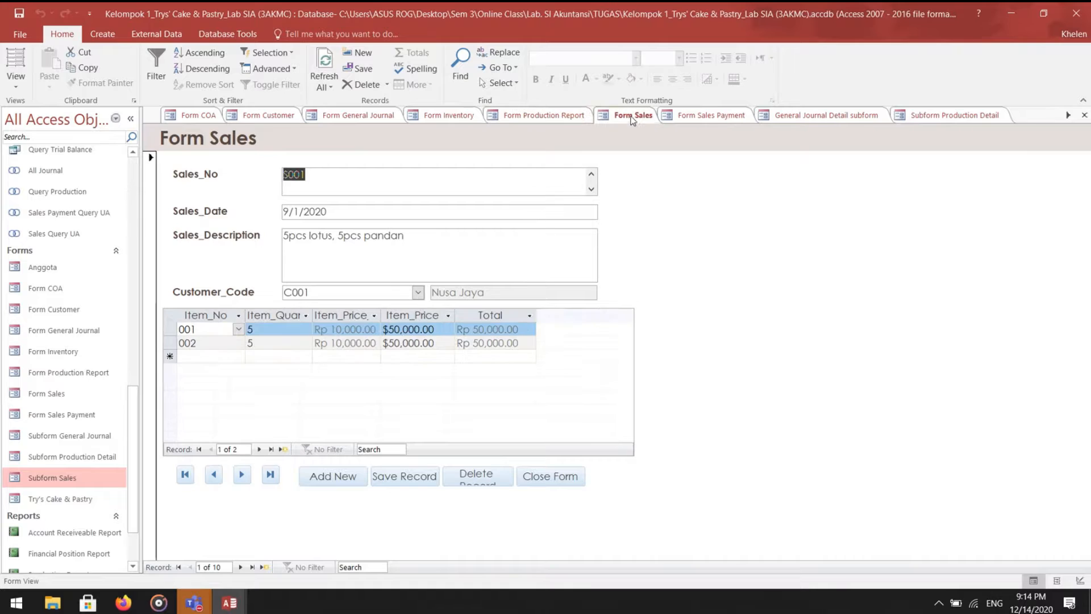
pyautogui.click(715, 116)
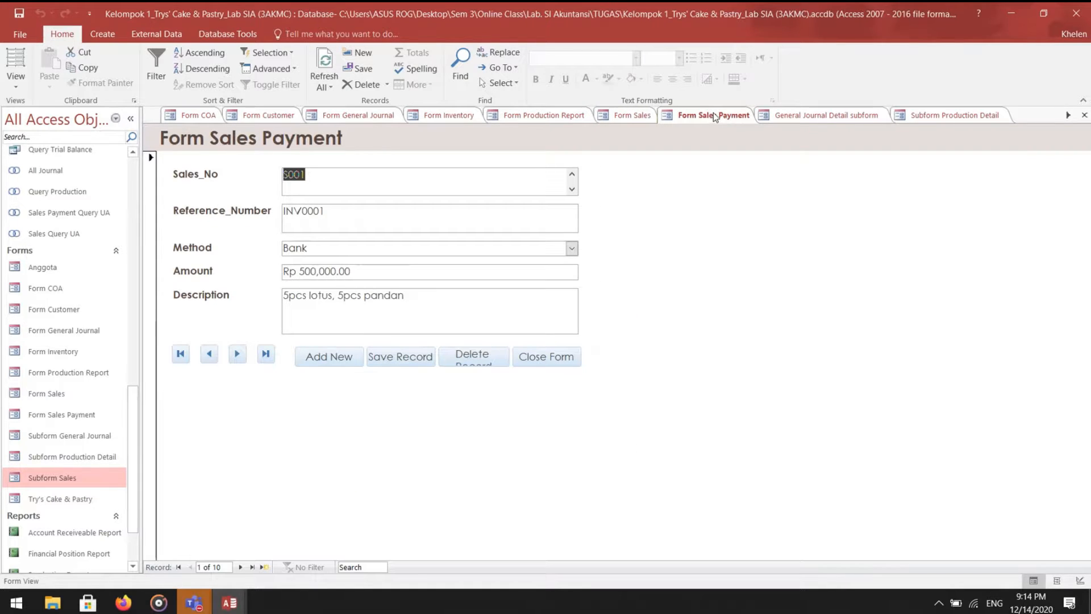
pyautogui.click(834, 117)
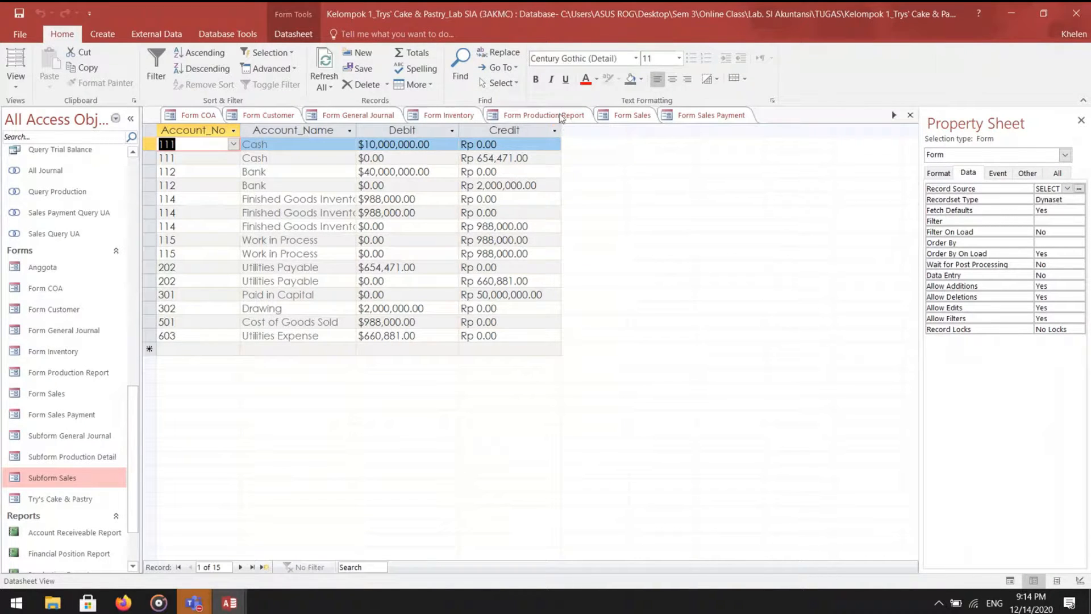
pyautogui.click(639, 118)
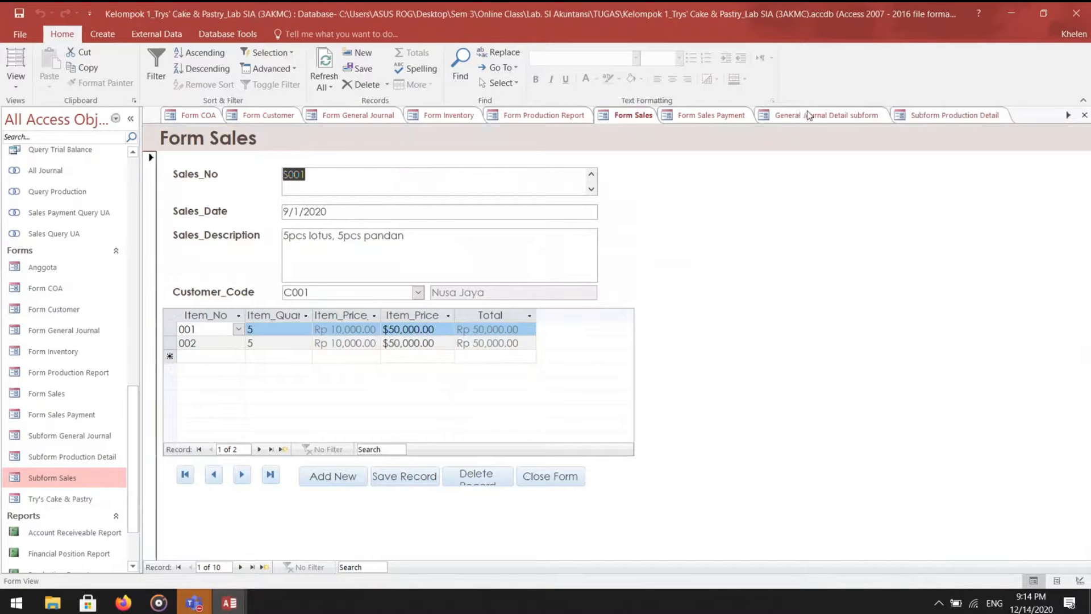
pyautogui.click(817, 117)
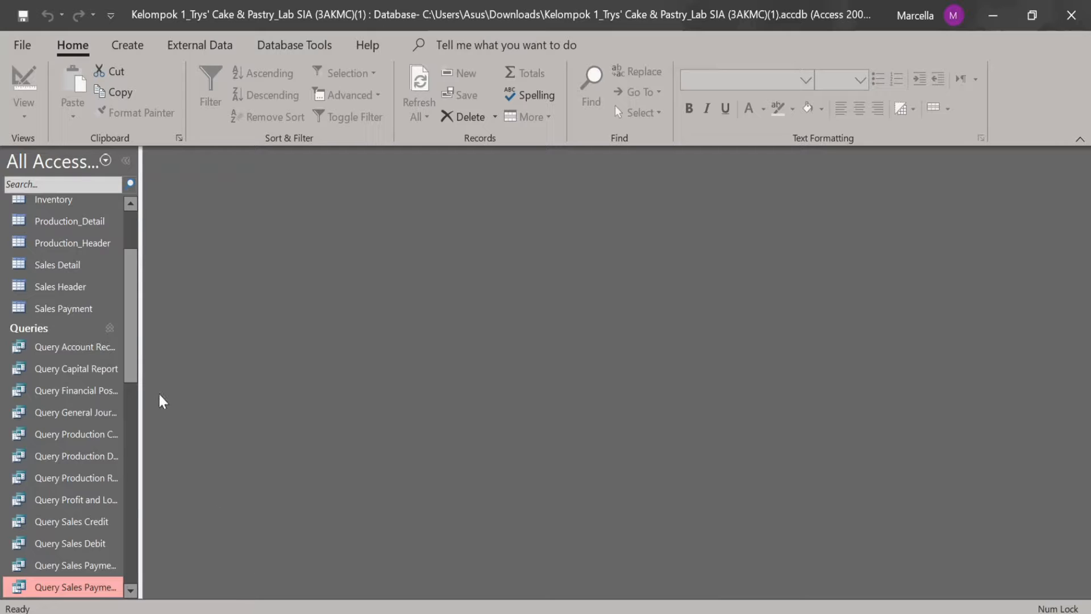
# - Open Query General Journal and examine its tables and fields in Design View
pyautogui.click(105, 421)
pyautogui.doubleClick(104, 419)
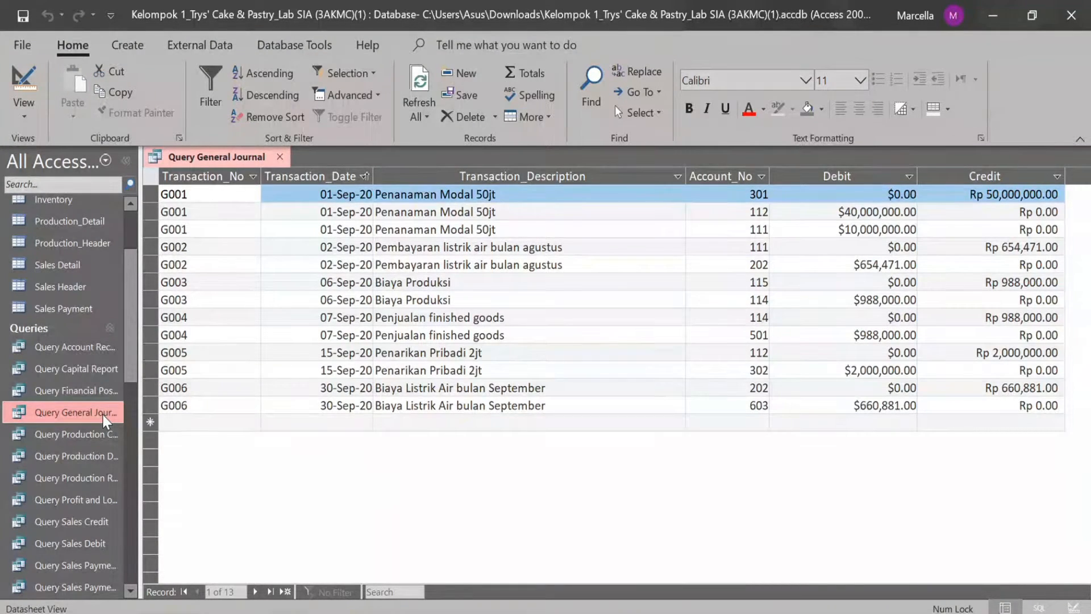
pyautogui.click(18, 77)
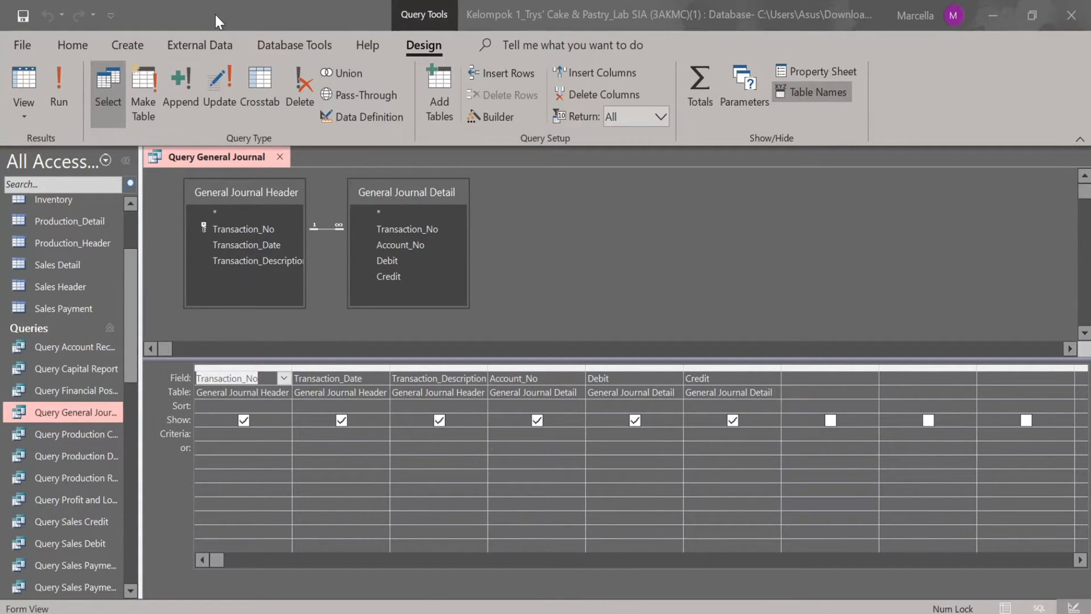
# - Create a new query in Design View with the General Journal Detail and General Journal Header tables
pyautogui.click(136, 46)
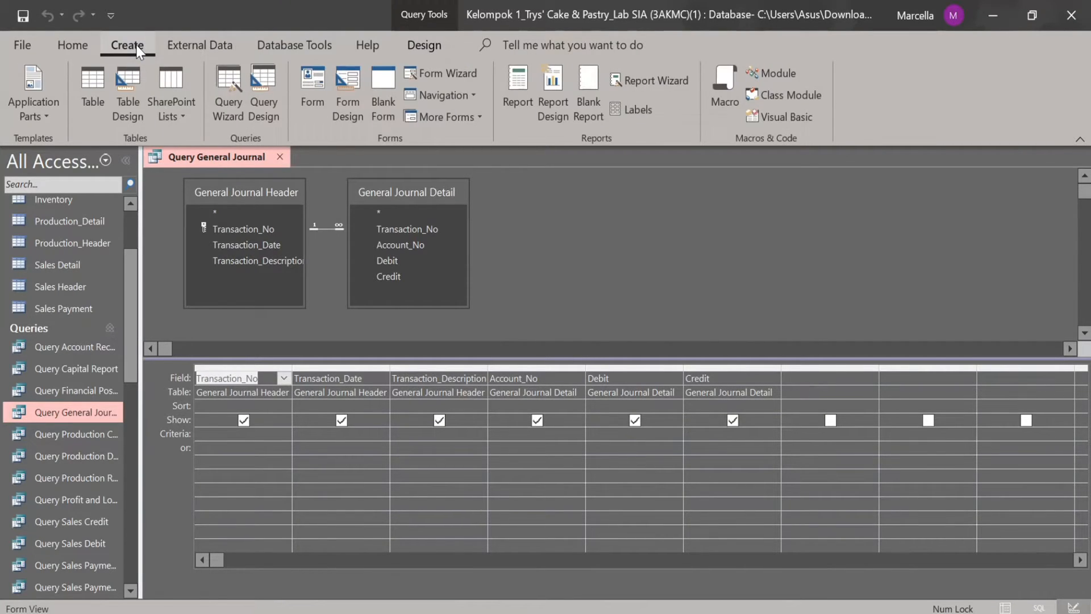
pyautogui.click(278, 119)
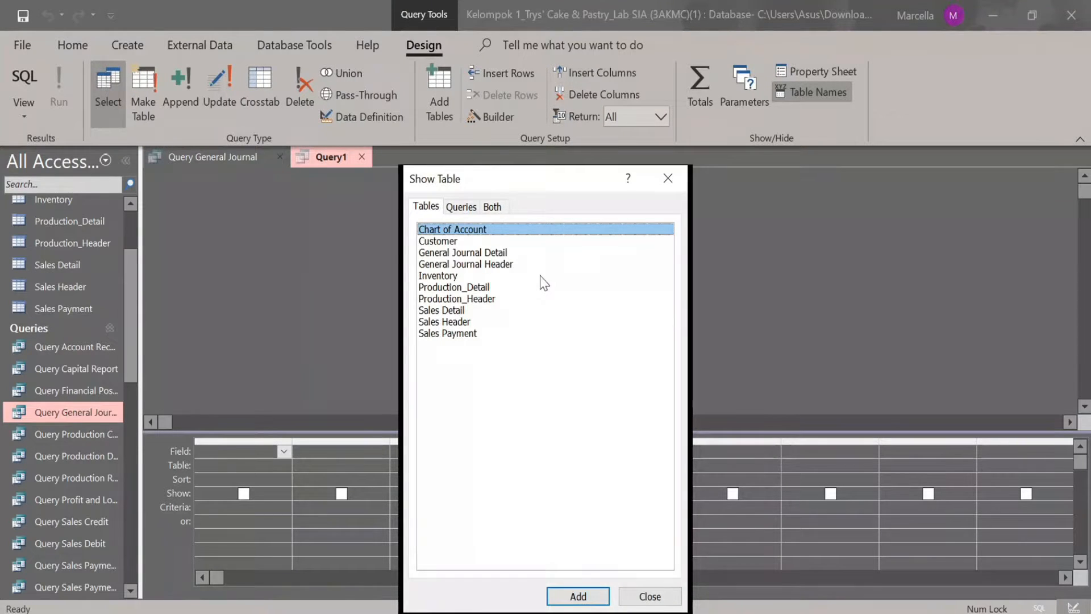
pyautogui.doubleClick(493, 254)
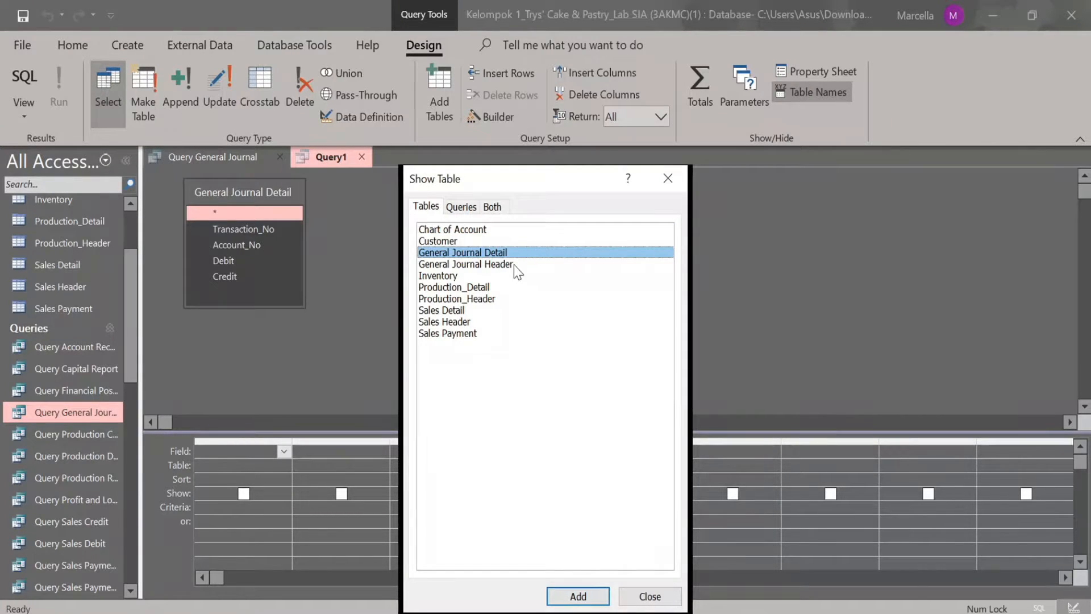
pyautogui.doubleClick(507, 265)
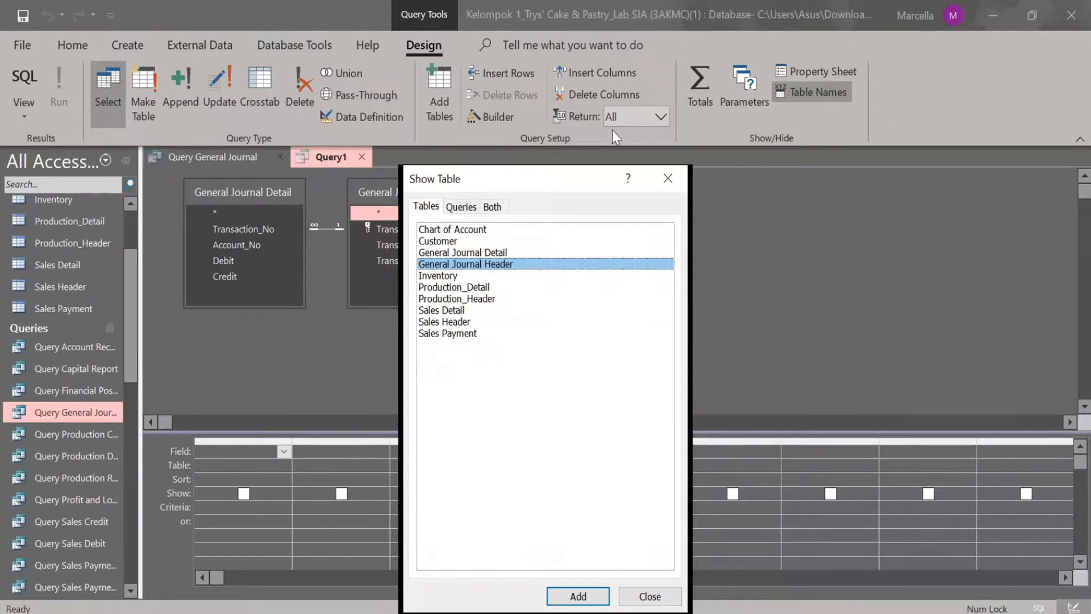
pyautogui.moveTo(587, 176); pyautogui.dragTo(848, 116)
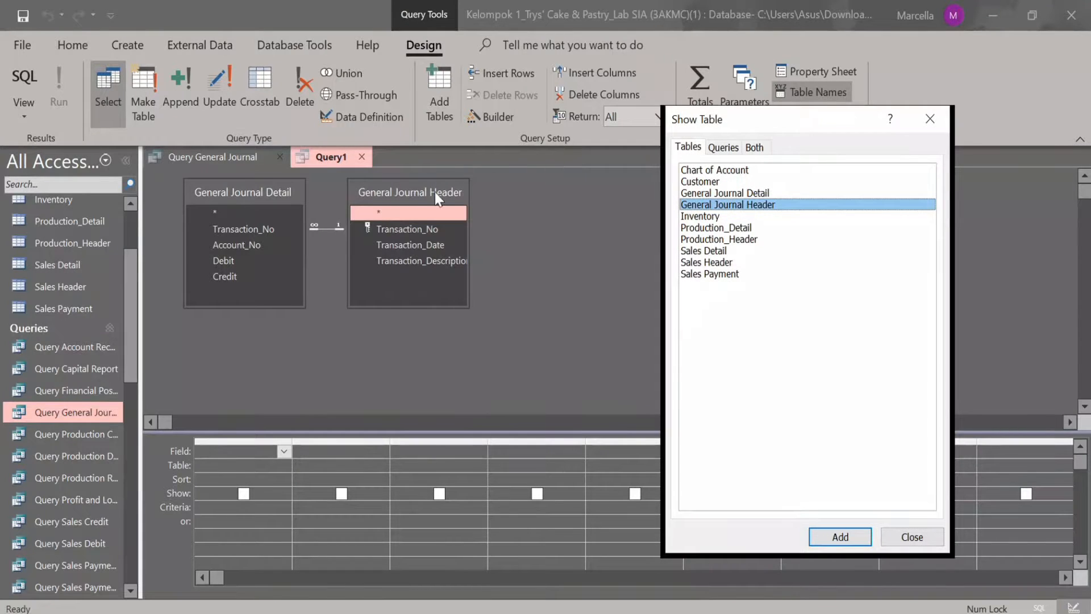
pyautogui.click(930, 119)
# - Rearrange the query's tables so General Journal Detail sits to the right of General Journal Header
pyautogui.click(268, 191)
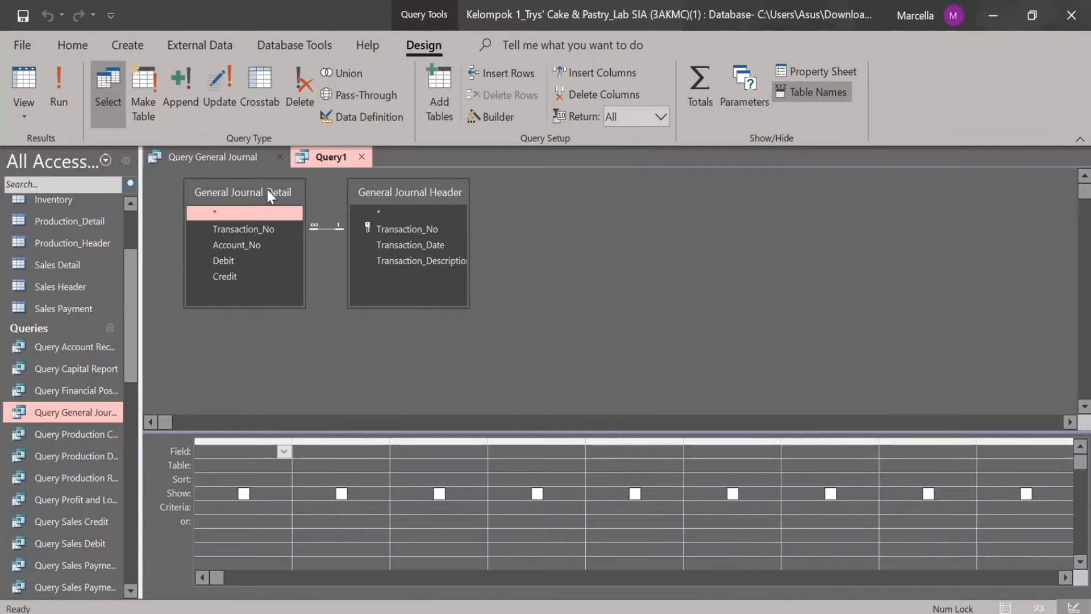
pyautogui.moveTo(268, 193); pyautogui.dragTo(614, 195)
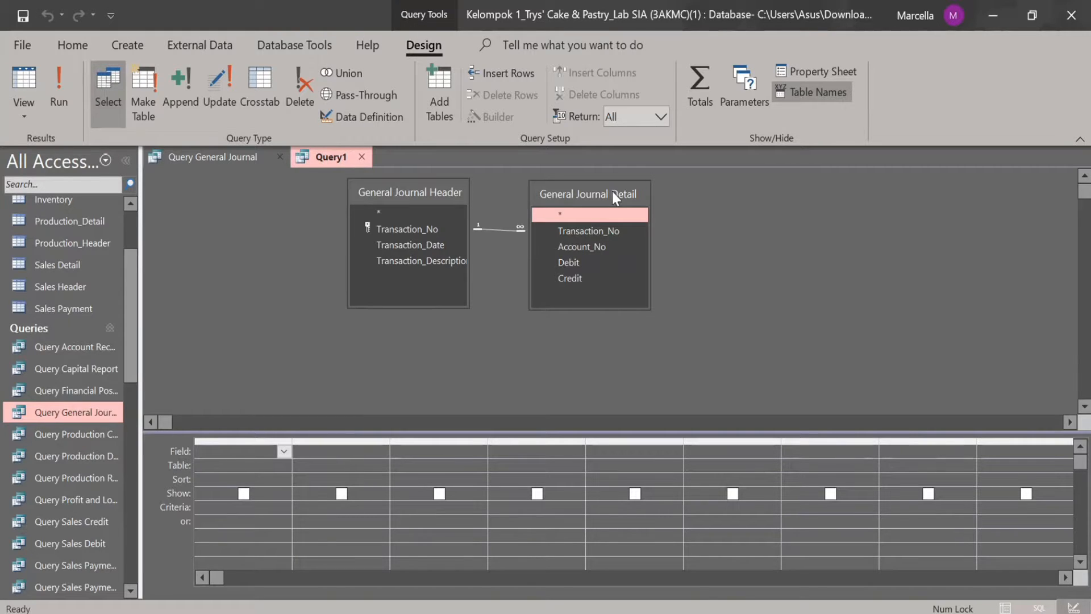
pyautogui.click(435, 192)
pyautogui.moveTo(433, 189); pyautogui.dragTo(430, 197)
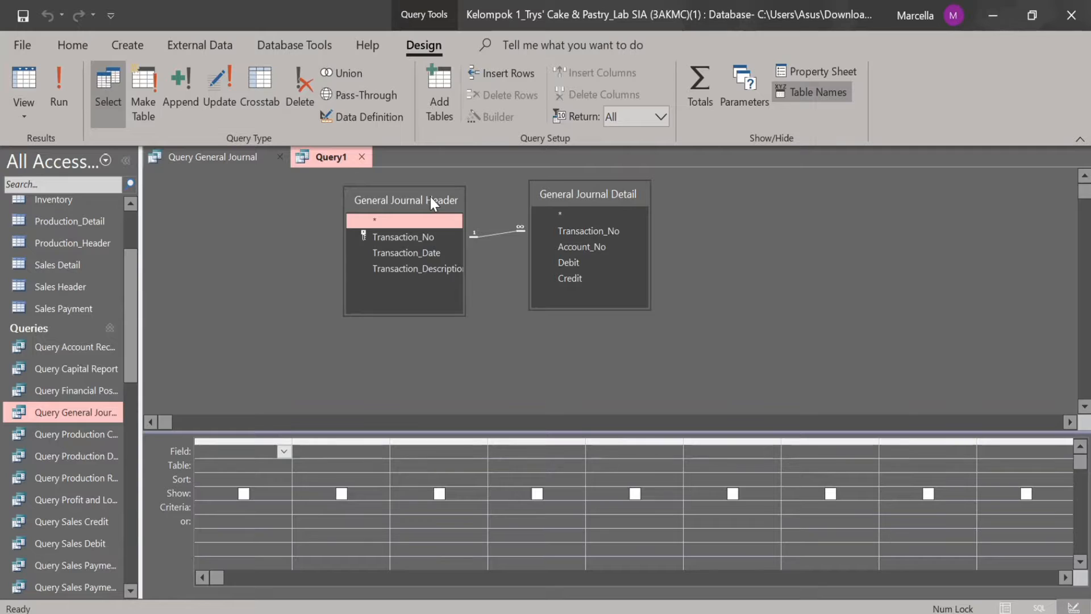
# - Add Transaction_No, Transaction_Date and Transaction_Description from General Journal Header to the query's first three columns
pyautogui.doubleClick(413, 237)
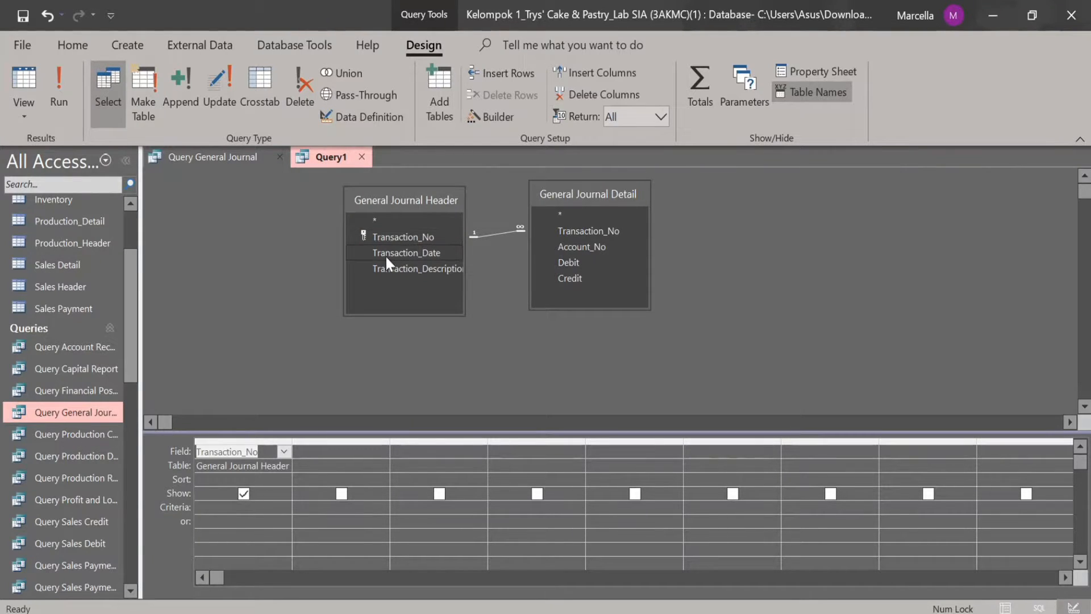
pyautogui.moveTo(386, 260); pyautogui.dragTo(325, 446)
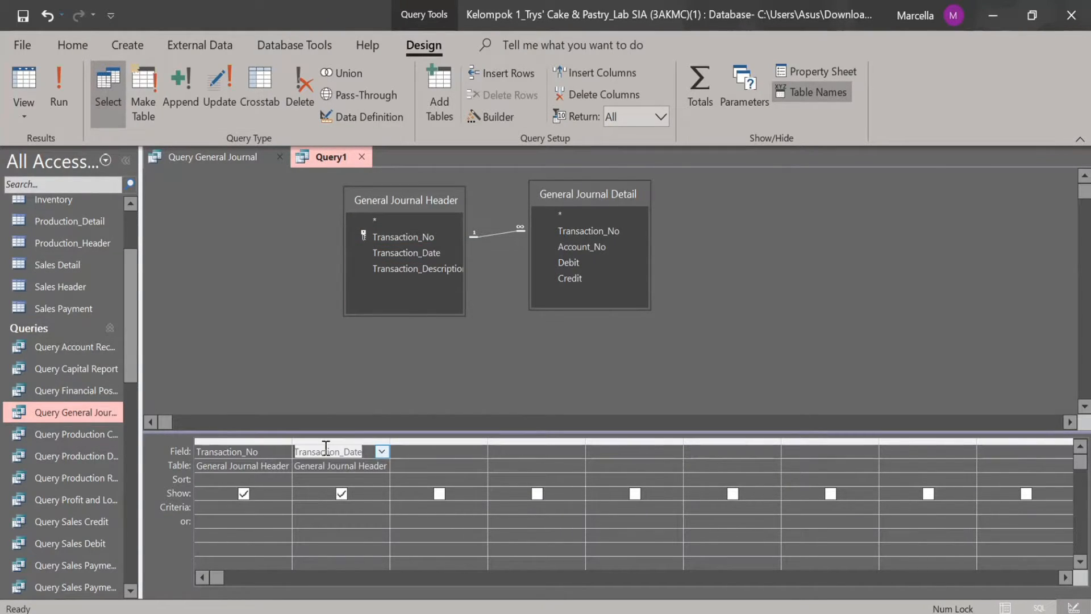
pyautogui.moveTo(422, 266); pyautogui.dragTo(479, 499)
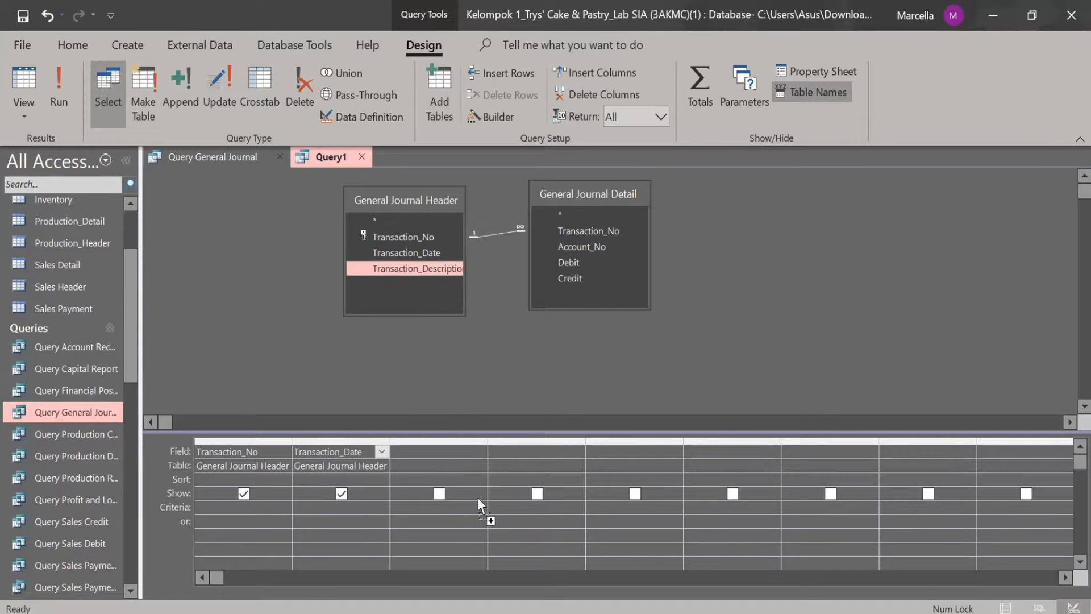
pyautogui.moveTo(465, 455); pyautogui.dragTo(460, 449)
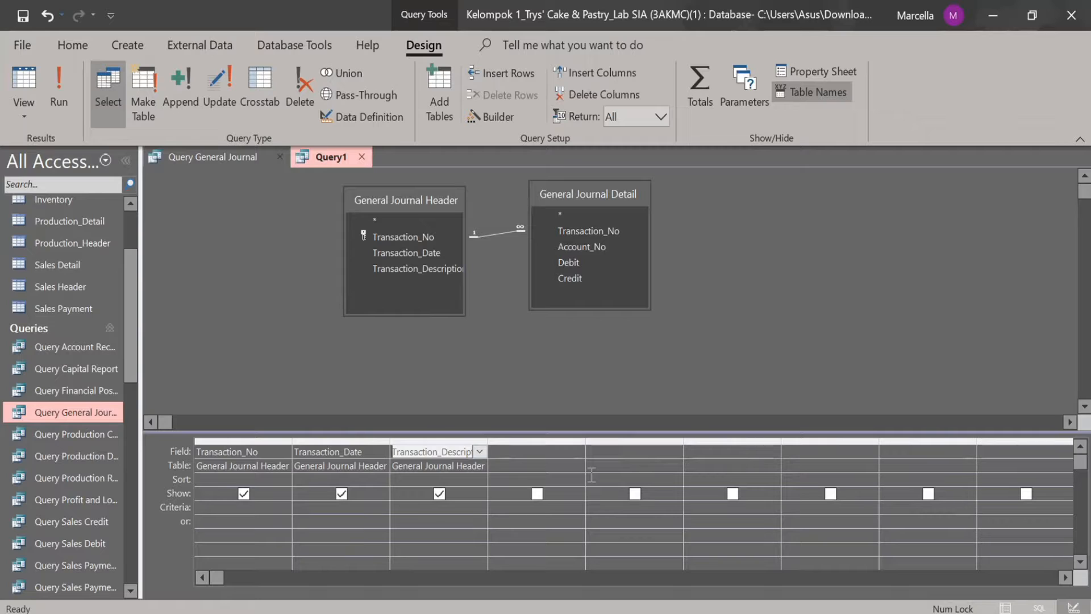
# - Add Account_No, Debit and Credit from General Journal Detail to the query grid, deleting the duplicate Credit column
pyautogui.click(550, 450)
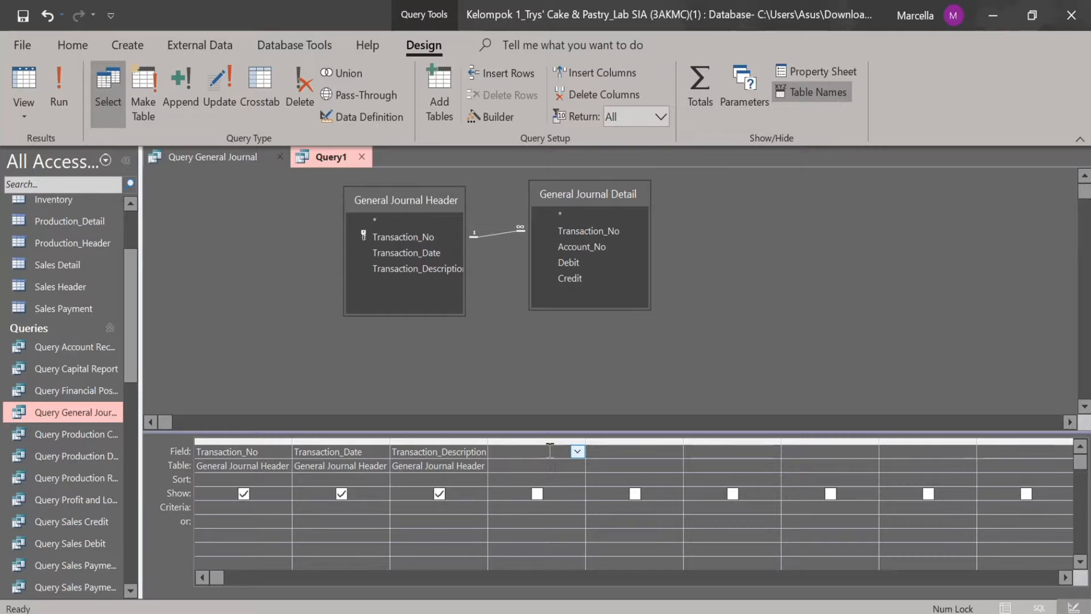
pyautogui.doubleClick(598, 246)
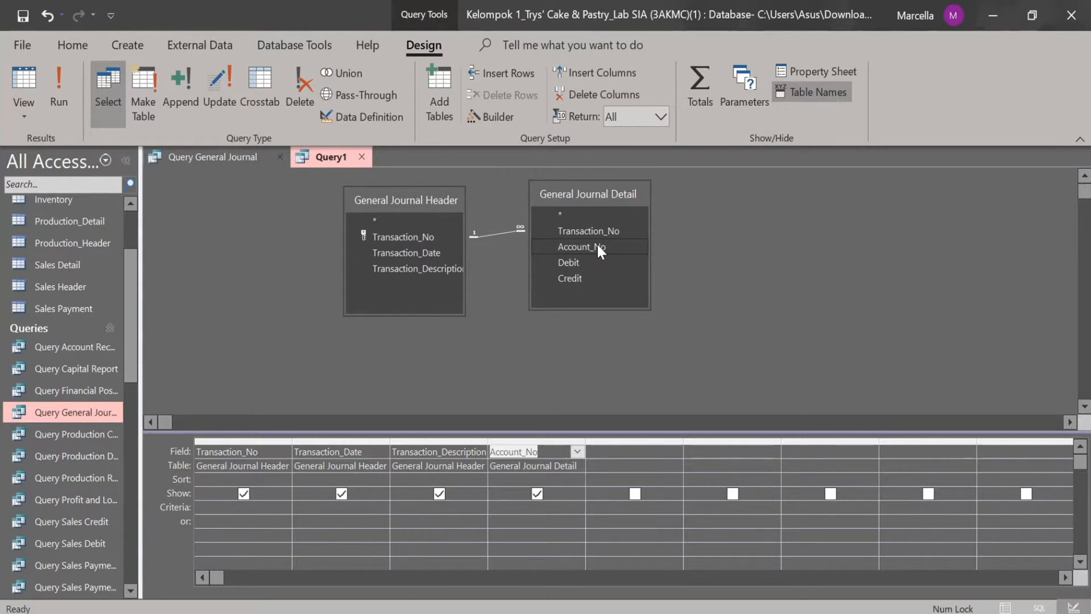
pyautogui.click(634, 451)
pyautogui.write('D')
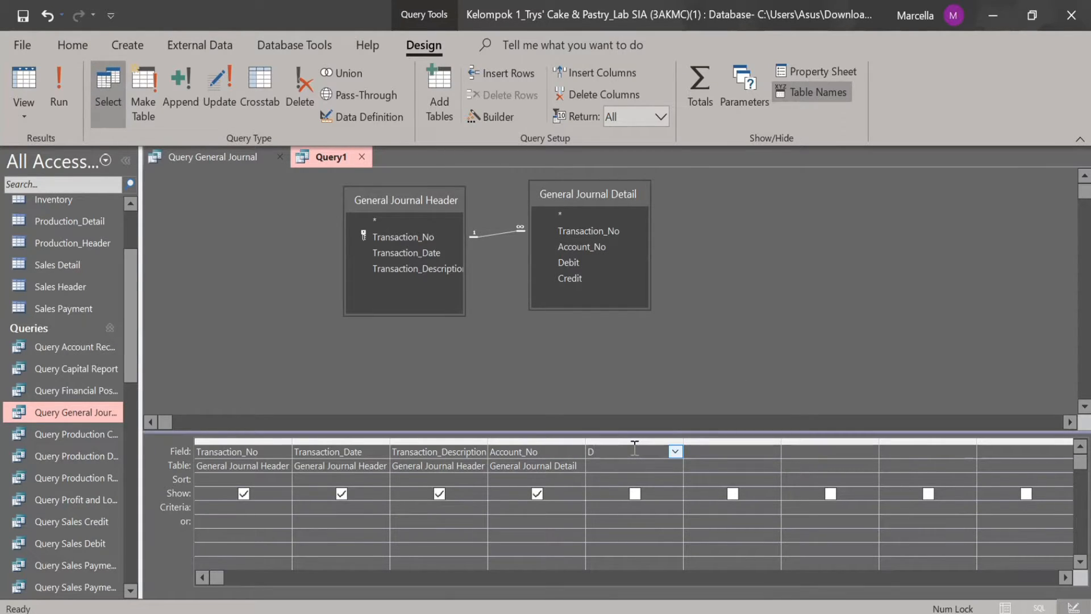
pyautogui.write('ebit')
pyautogui.click(764, 452)
pyautogui.click(772, 452)
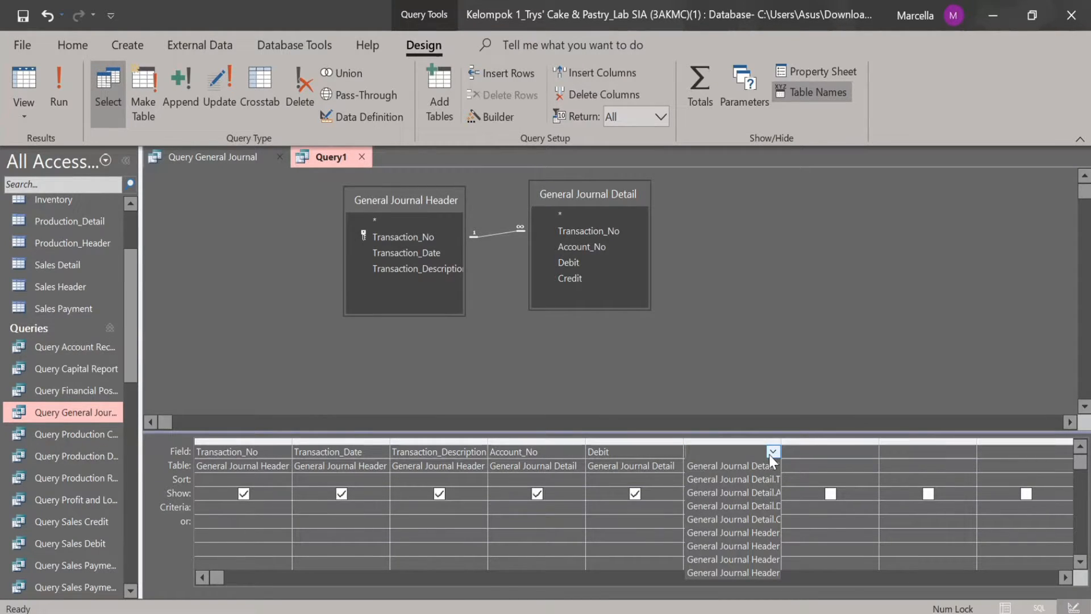
pyautogui.write('Credit')
pyautogui.click(799, 373)
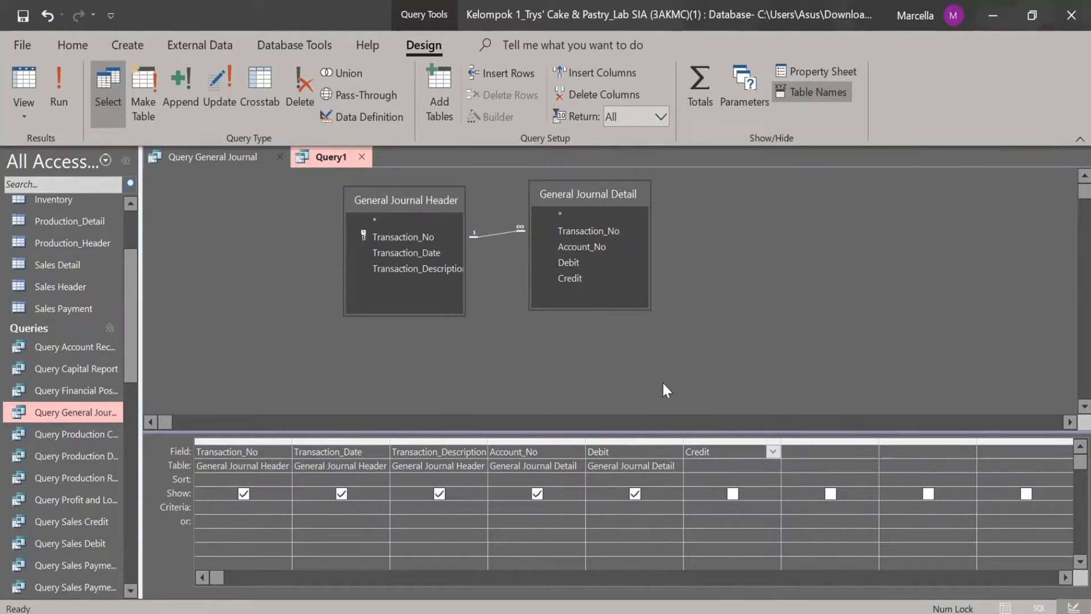
pyautogui.doubleClick(578, 278)
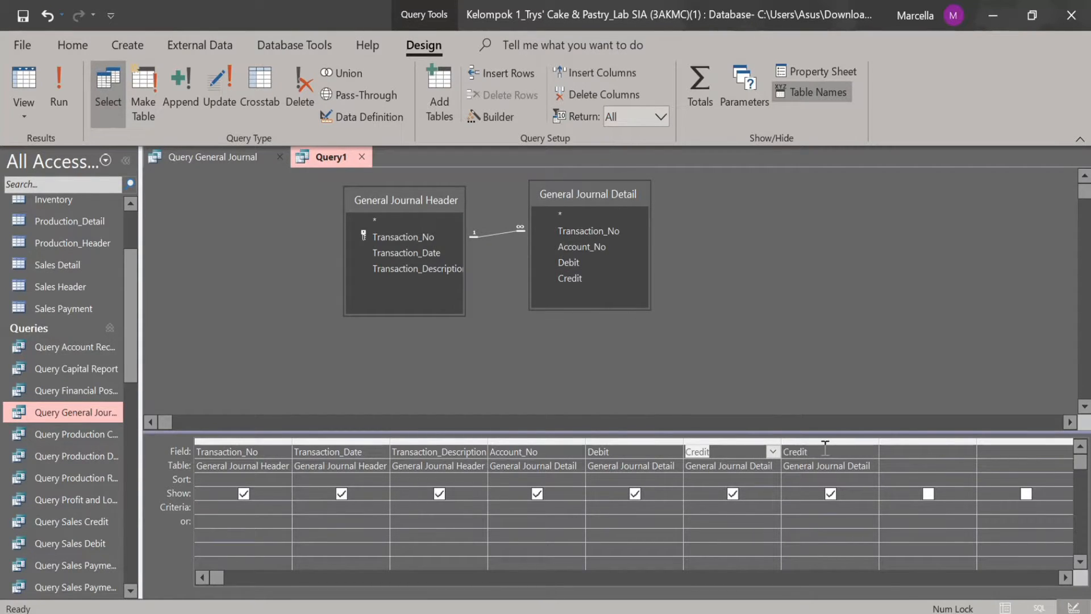
pyautogui.click(804, 440)
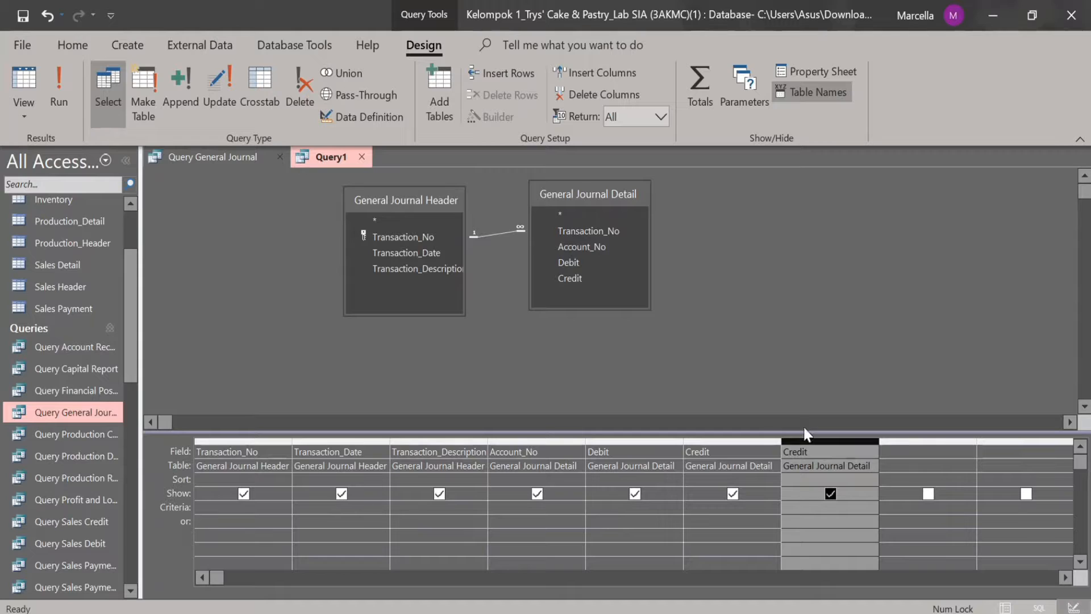
pyautogui.press('Delete')
# - Save the query as Query General Journal new
pyautogui.hotkey('ctrl', 's')
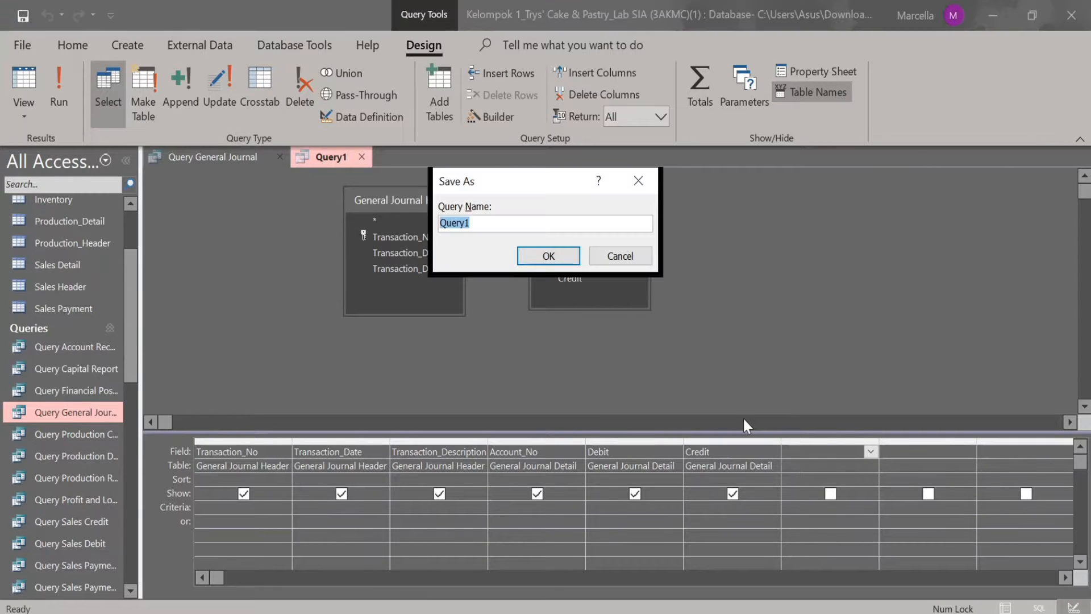
pyautogui.click(522, 221)
pyautogui.press('BackSpace')
pyautogui.write('Genera')
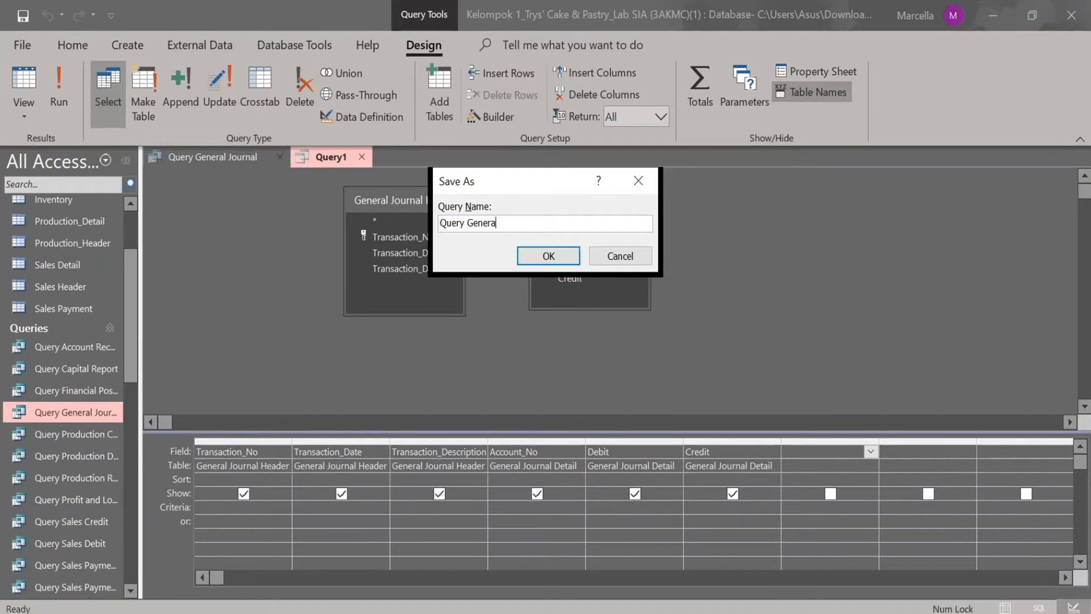
pyautogui.write('l Journal')
pyautogui.press('Return')
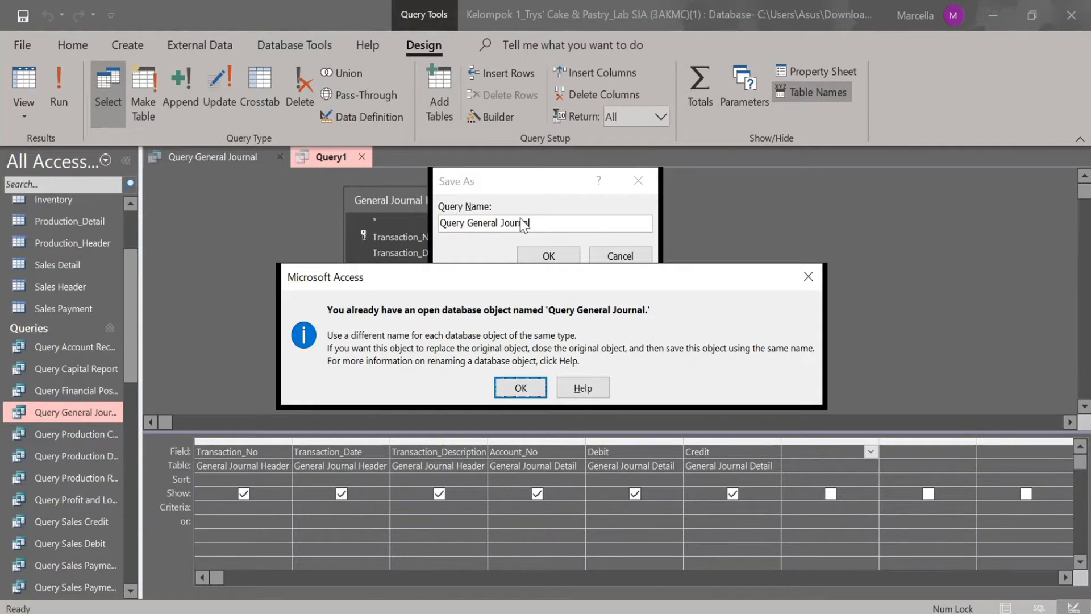
pyautogui.click(814, 274)
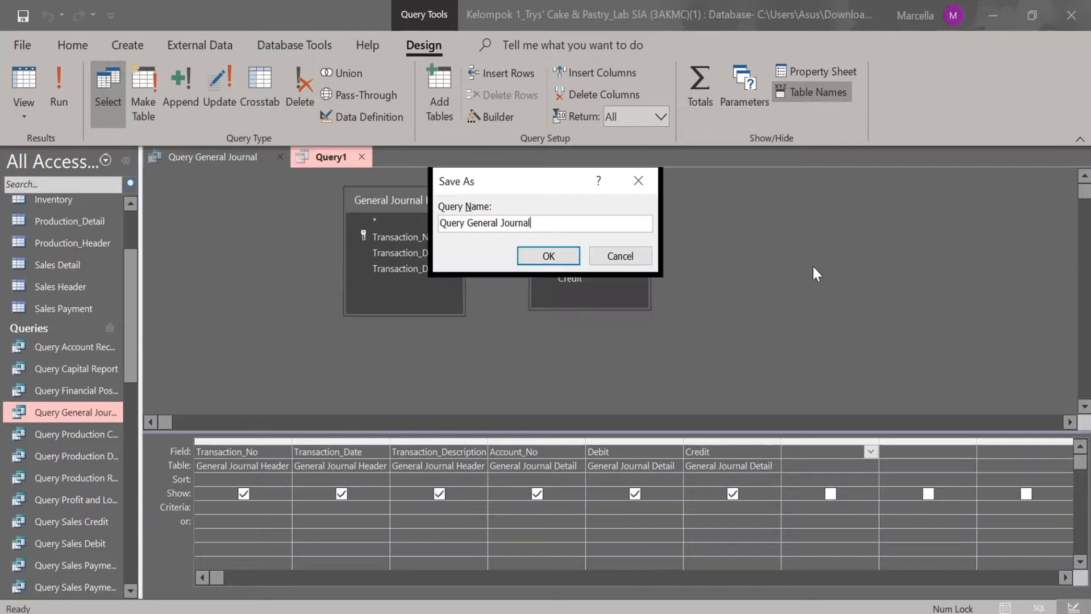
pyautogui.click(611, 228)
pyautogui.write('new')
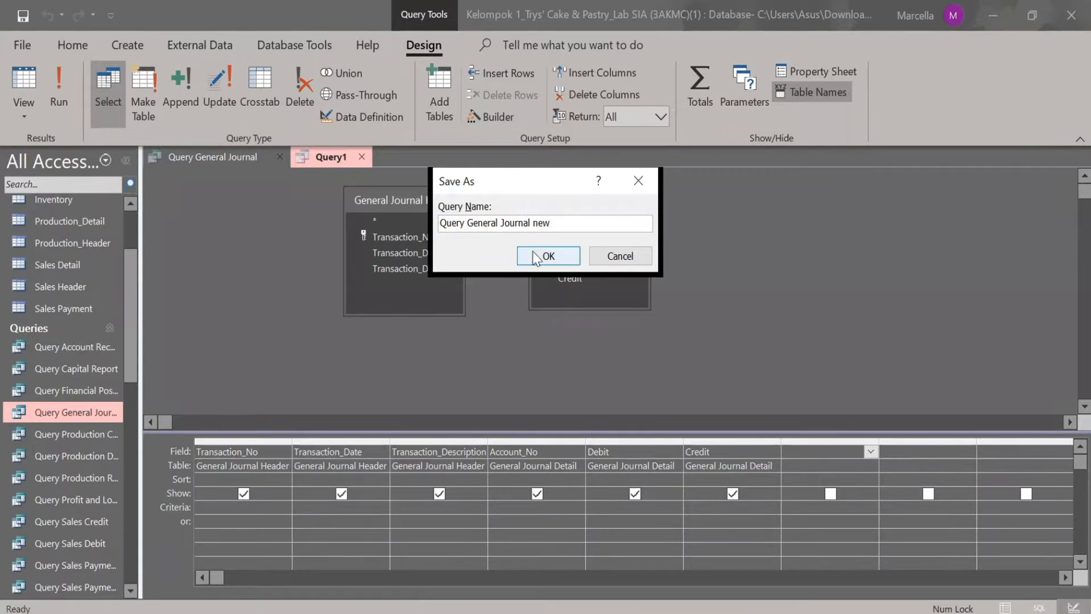
pyautogui.click(542, 262)
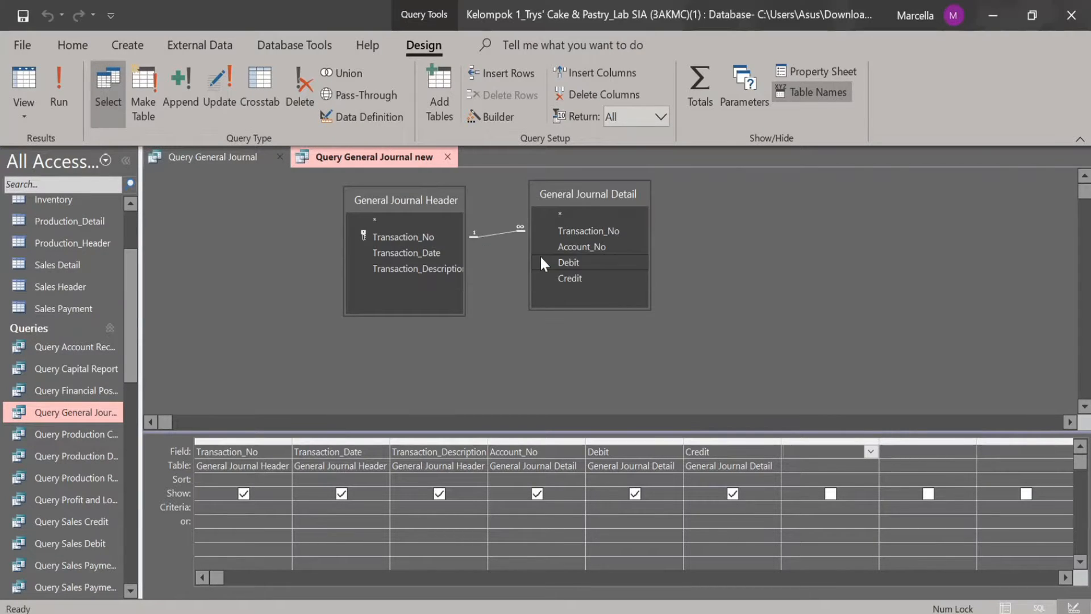
# - Compare the Datasheet View results of Query General Journal new with those of Query General Journal
pyautogui.click(24, 80)
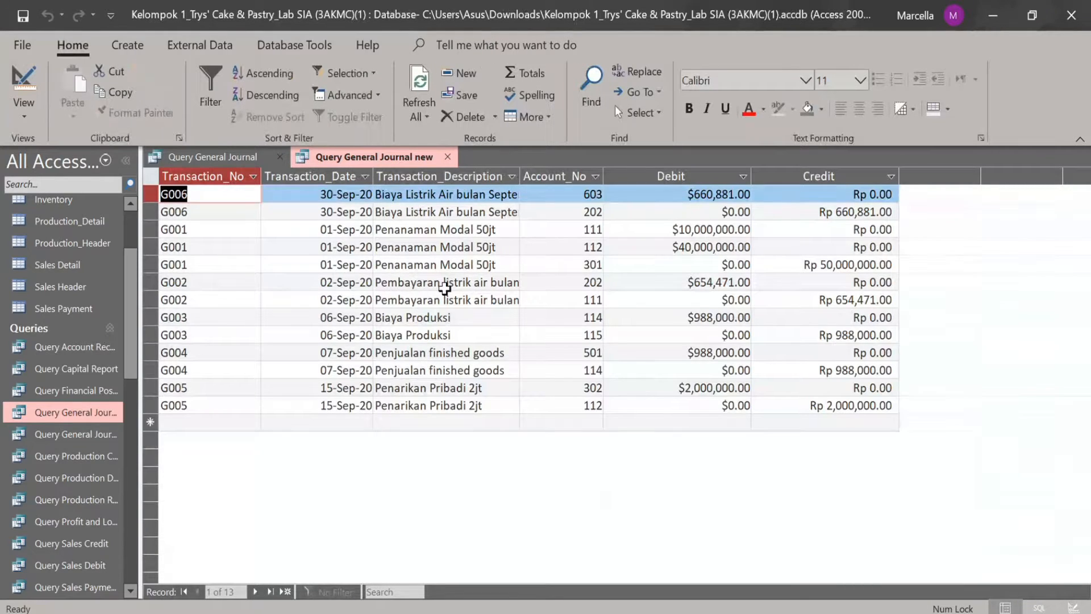
pyautogui.click(248, 159)
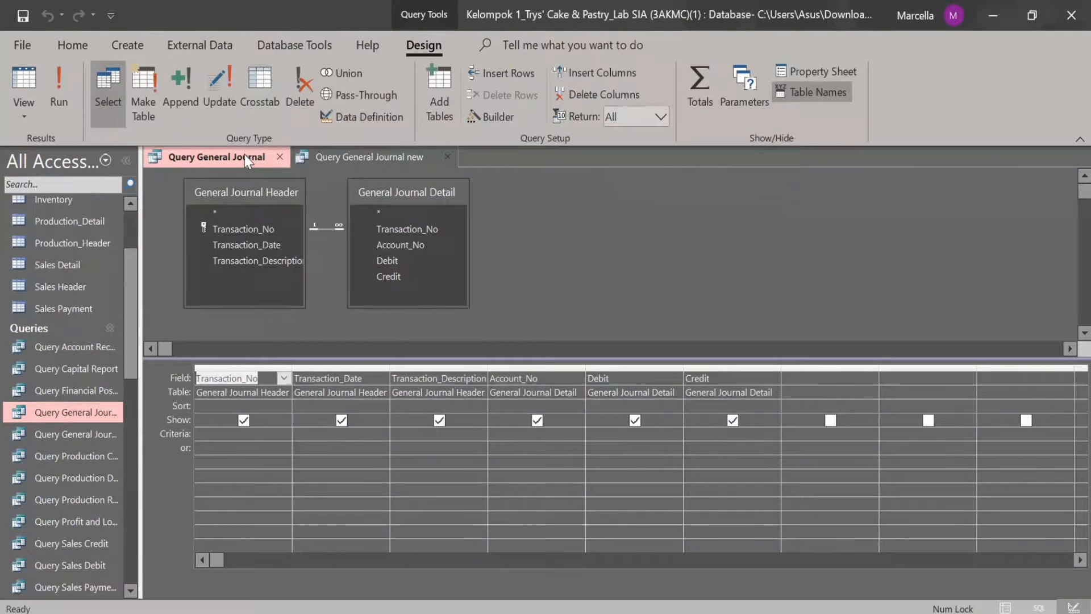
pyautogui.click(19, 81)
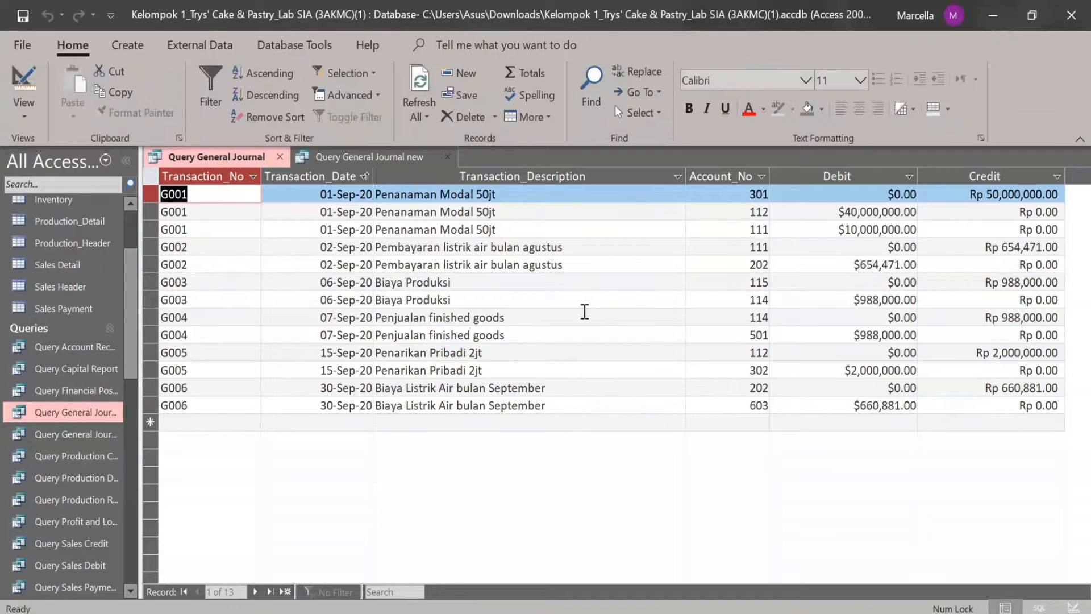
pyautogui.click(364, 156)
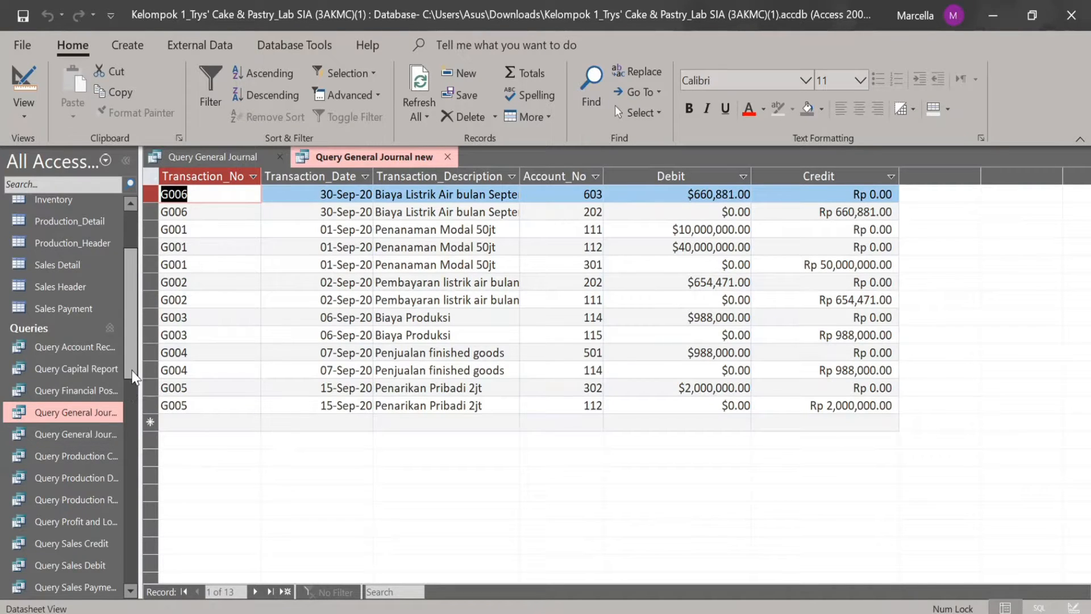
# - Open Query Sales Payment Credit and examine its table and fields in Design View
pyautogui.moveTo(134, 376); pyautogui.dragTo(132, 408)
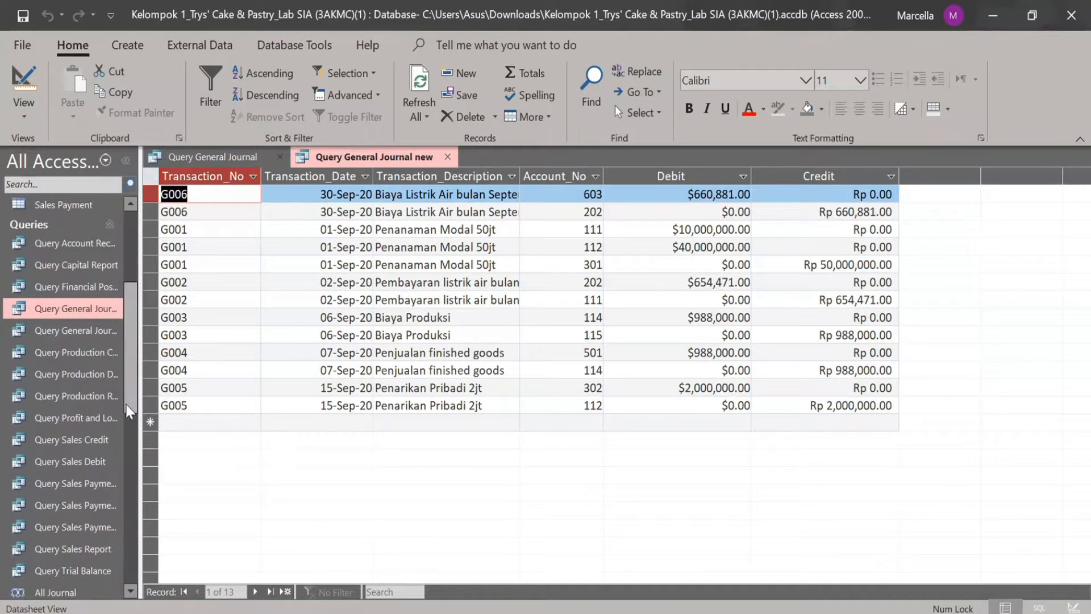
pyautogui.doubleClick(86, 483)
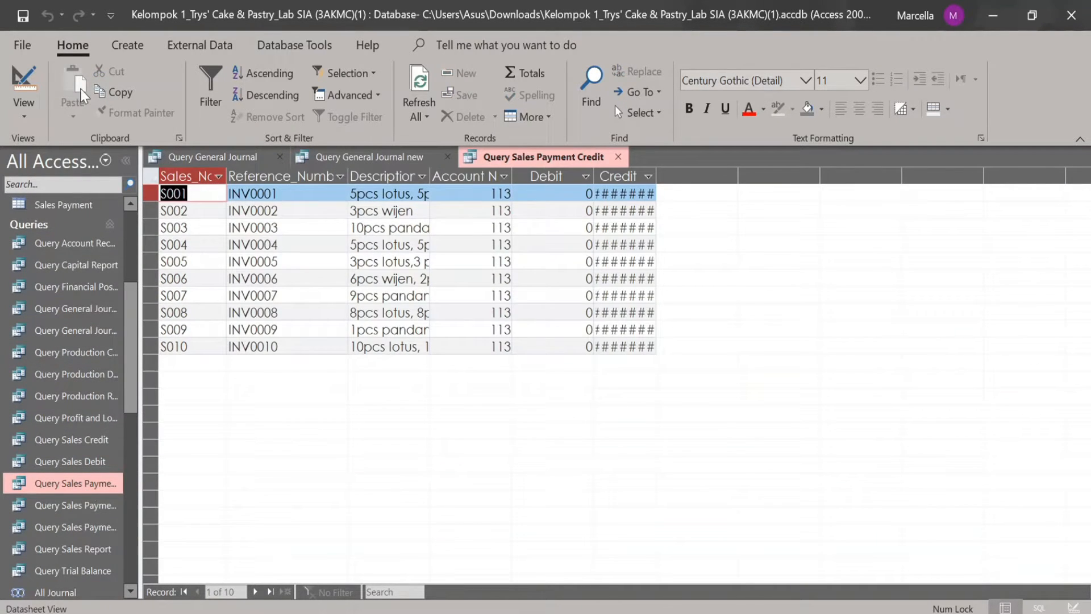
pyautogui.click(24, 81)
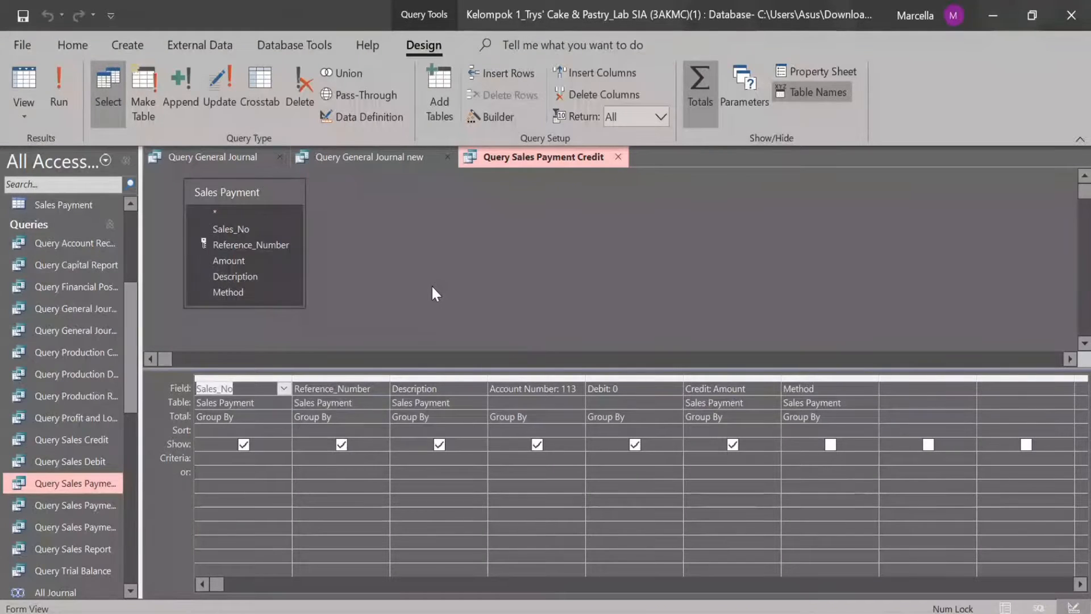
# - Create a blank query in Design View without adding any tables
pyautogui.click(130, 47)
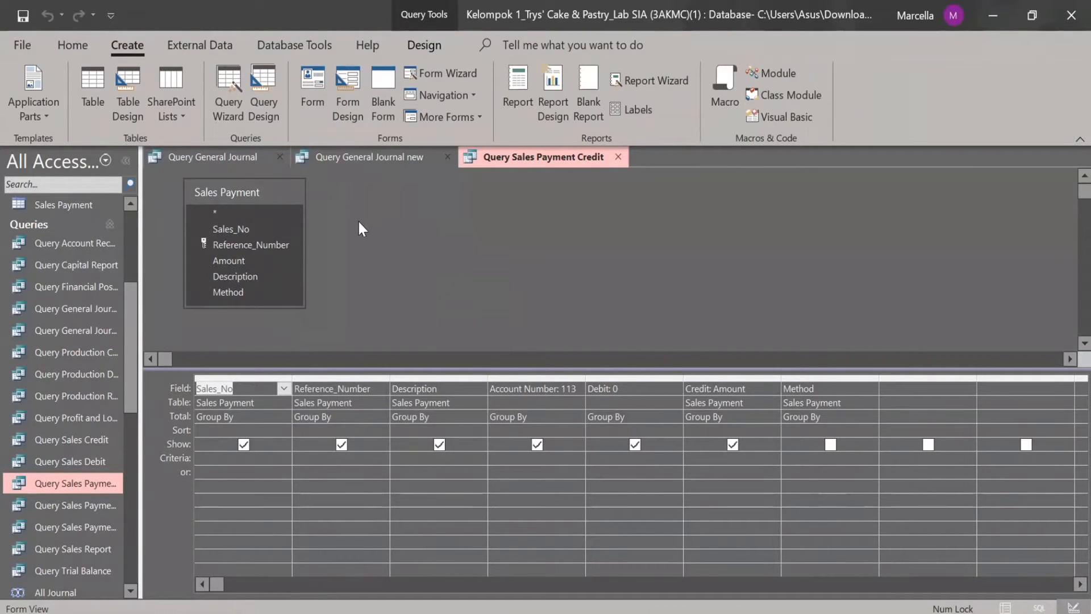
pyautogui.click(266, 117)
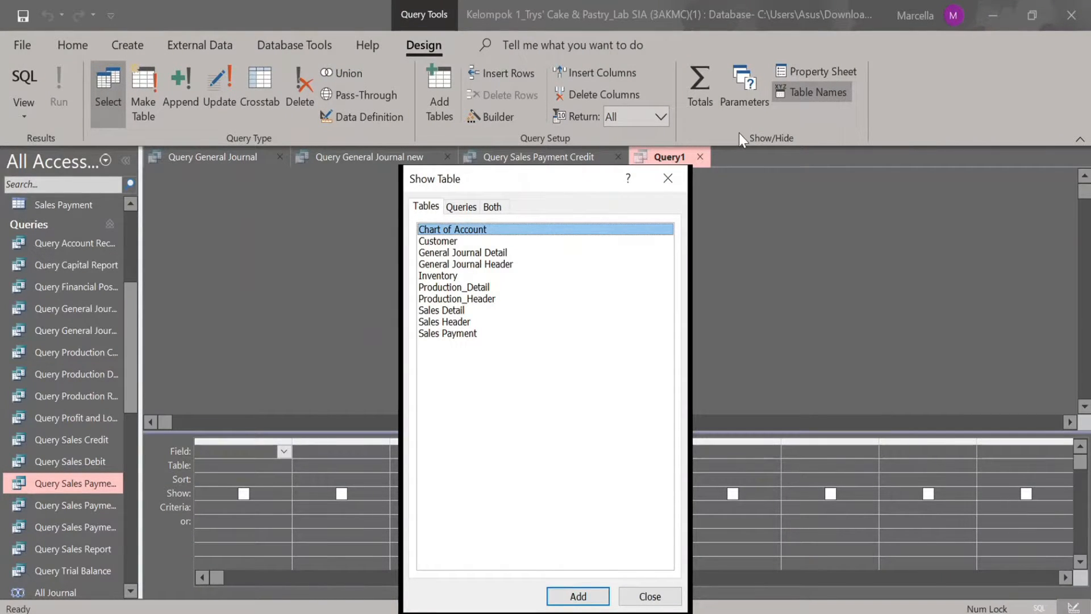
pyautogui.click(668, 178)
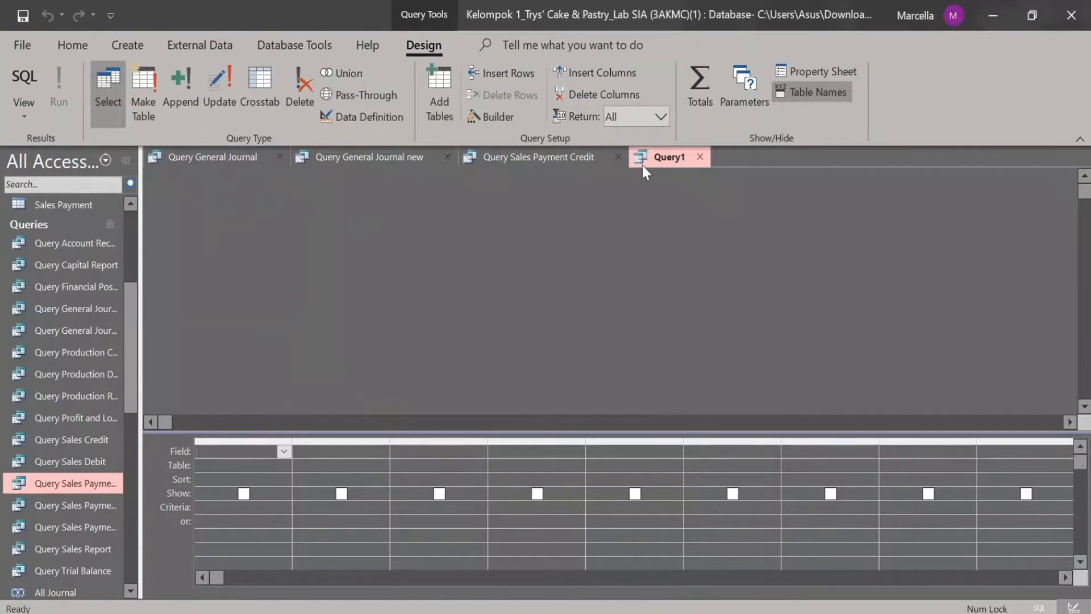
# - Review the datasheets of Query Sales Payment Credit, Query Sales Payment Debit Bank and Query Sales Payment Debit Cash
pyautogui.click(561, 156)
pyautogui.click(23, 79)
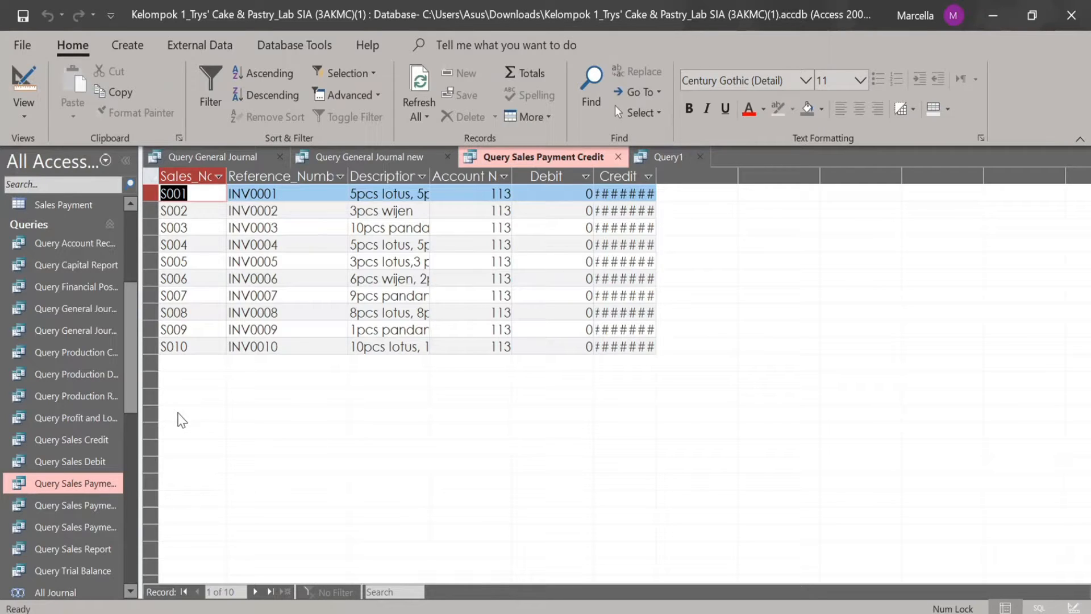
pyautogui.doubleClick(91, 506)
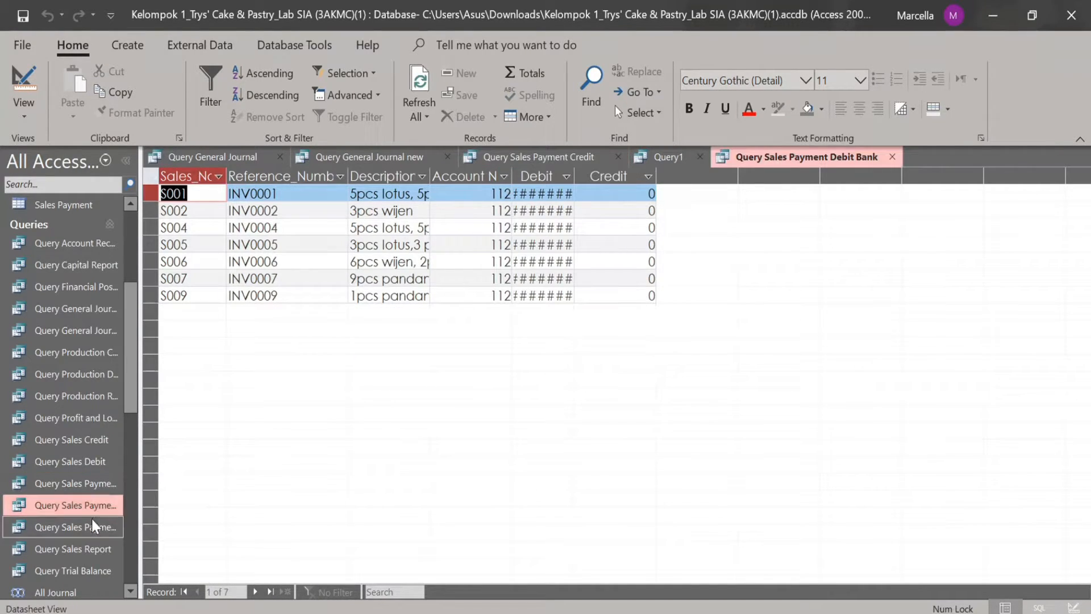
pyautogui.doubleClick(94, 526)
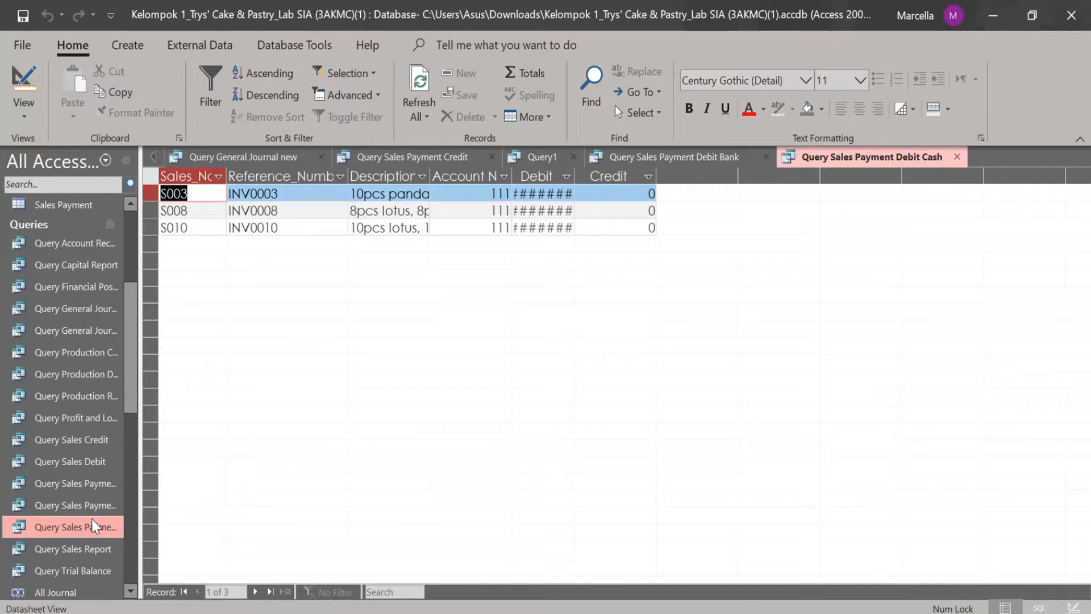
pyautogui.moveTo(128, 395); pyautogui.dragTo(128, 420)
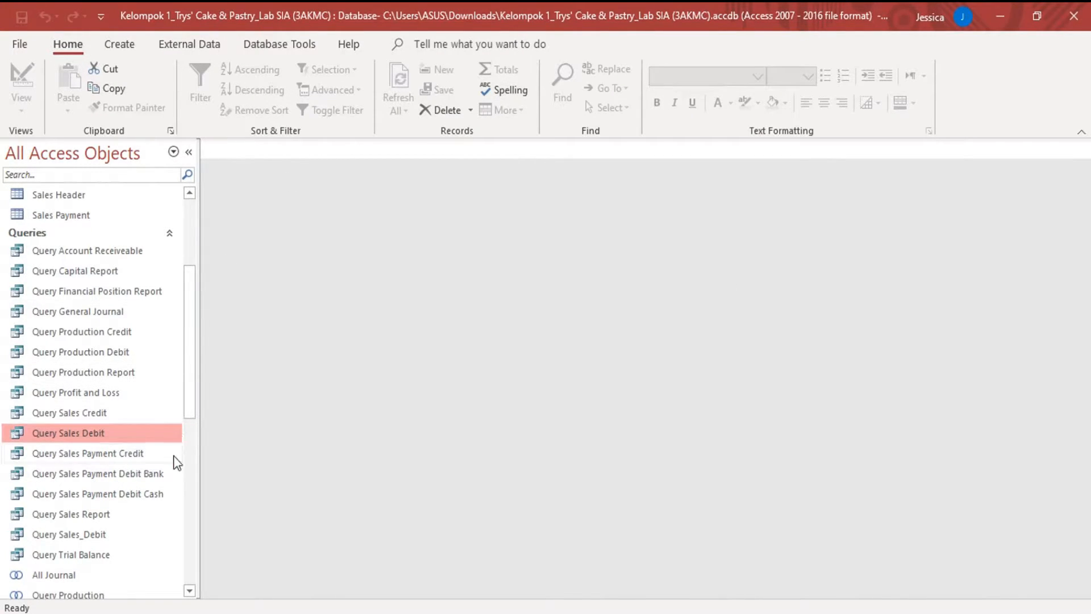
# - Create a query in Design View with the Inventory, Sales Detail and Sales Header tables, and space the tables apart
pyautogui.click(135, 46)
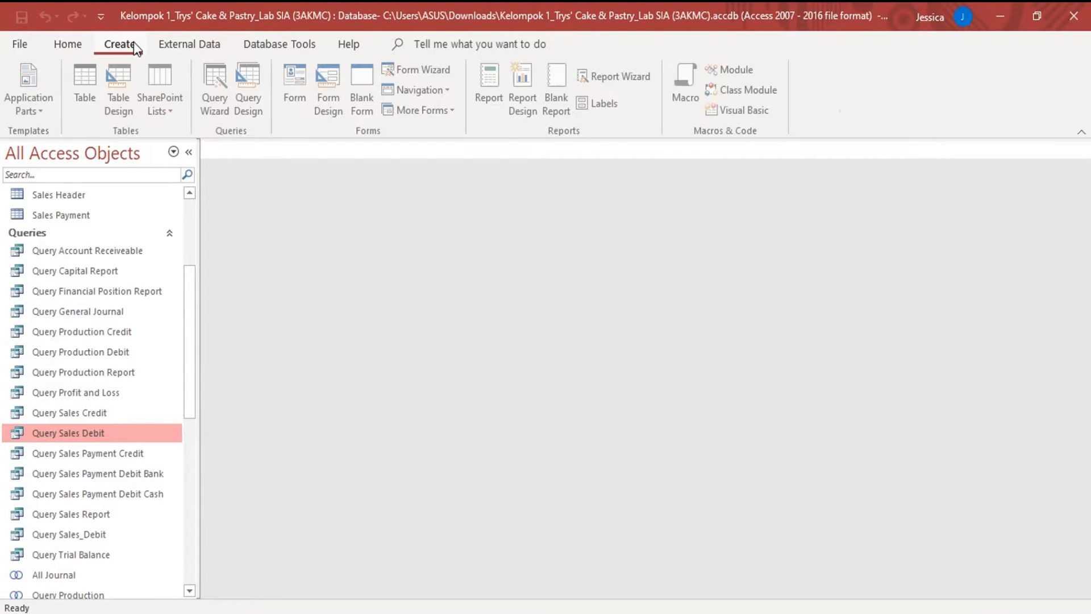
pyautogui.click(256, 107)
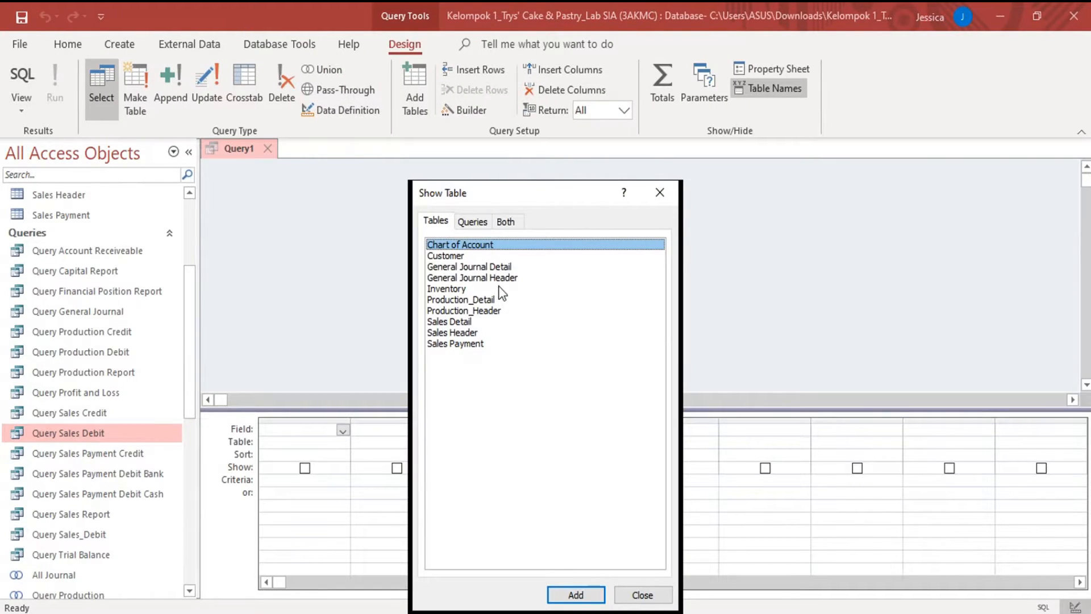
pyautogui.doubleClick(457, 291)
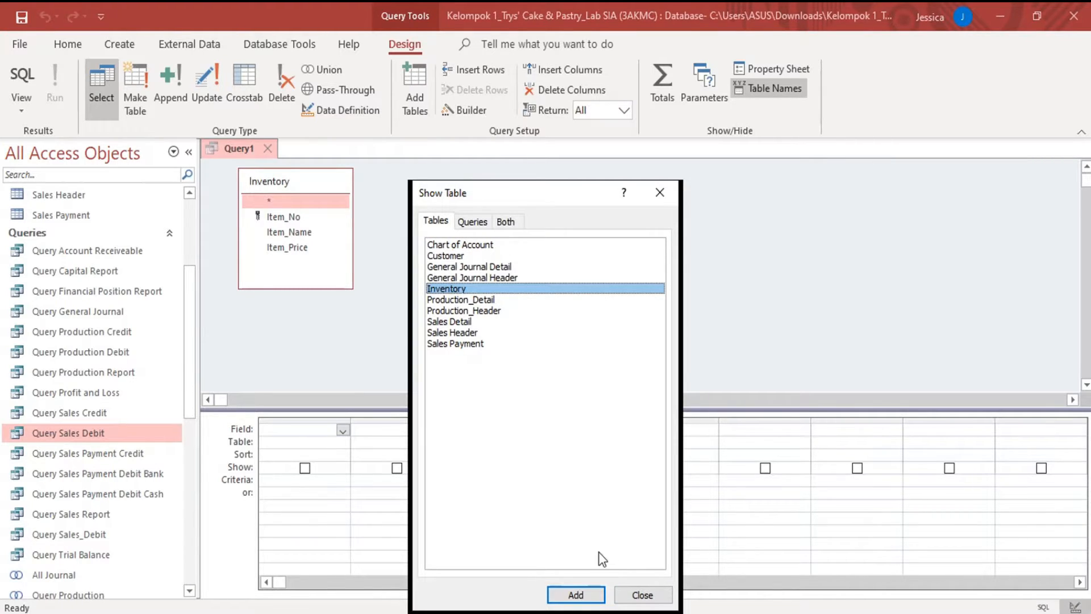
pyautogui.doubleClick(459, 322)
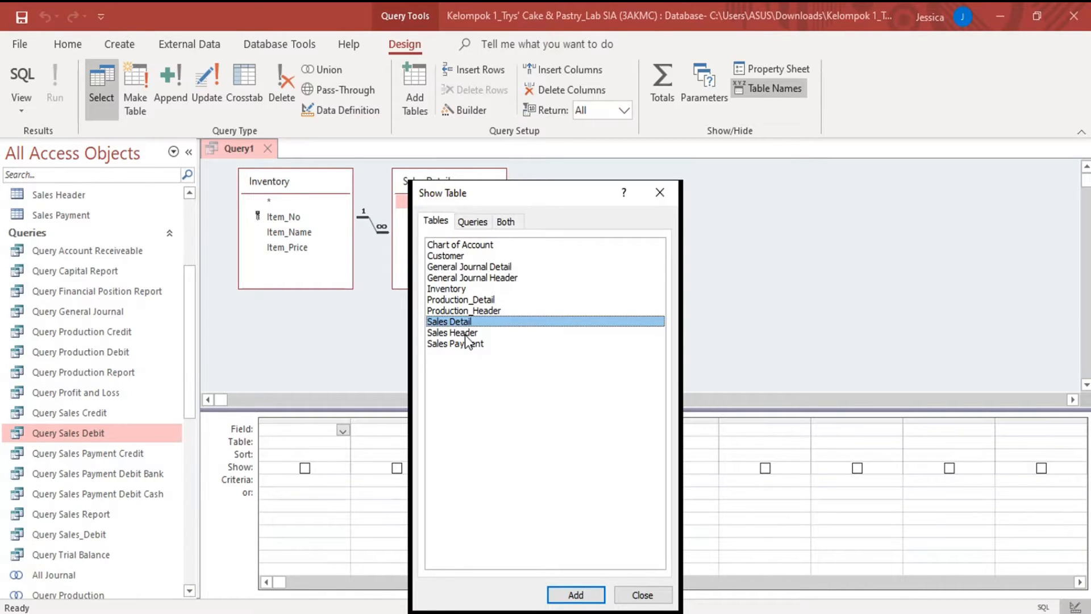
pyautogui.doubleClick(466, 333)
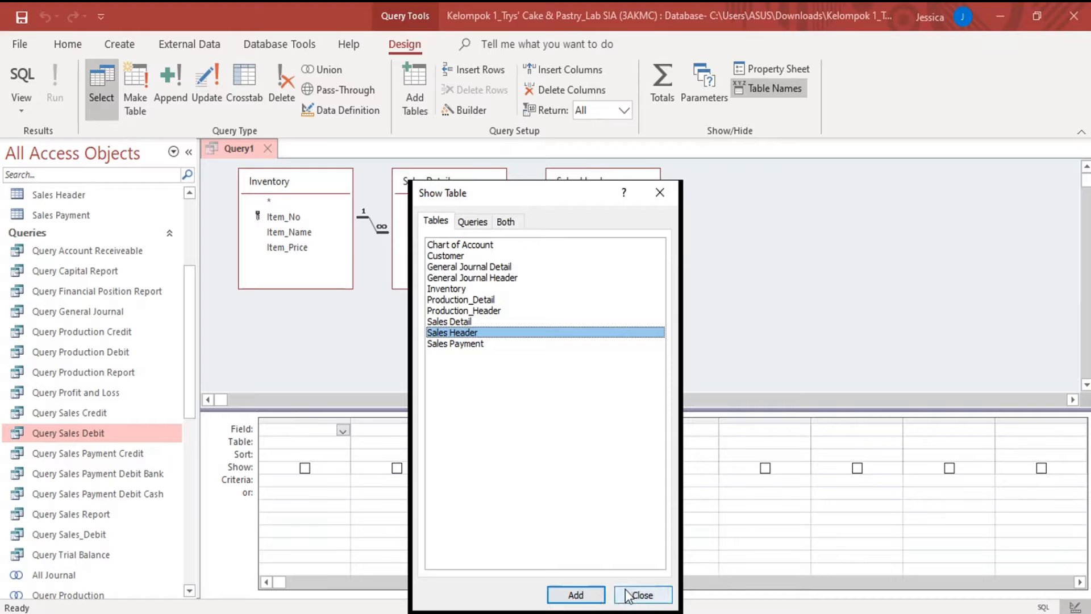
pyautogui.click(642, 595)
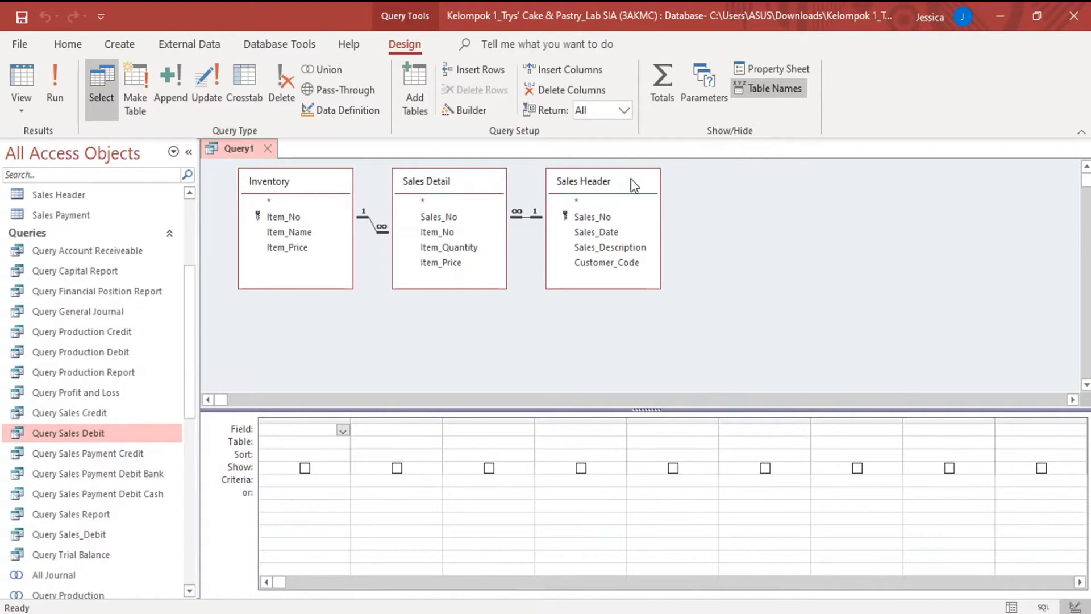
pyautogui.moveTo(634, 185); pyautogui.dragTo(688, 186)
pyautogui.moveTo(490, 179); pyautogui.dragTo(521, 179)
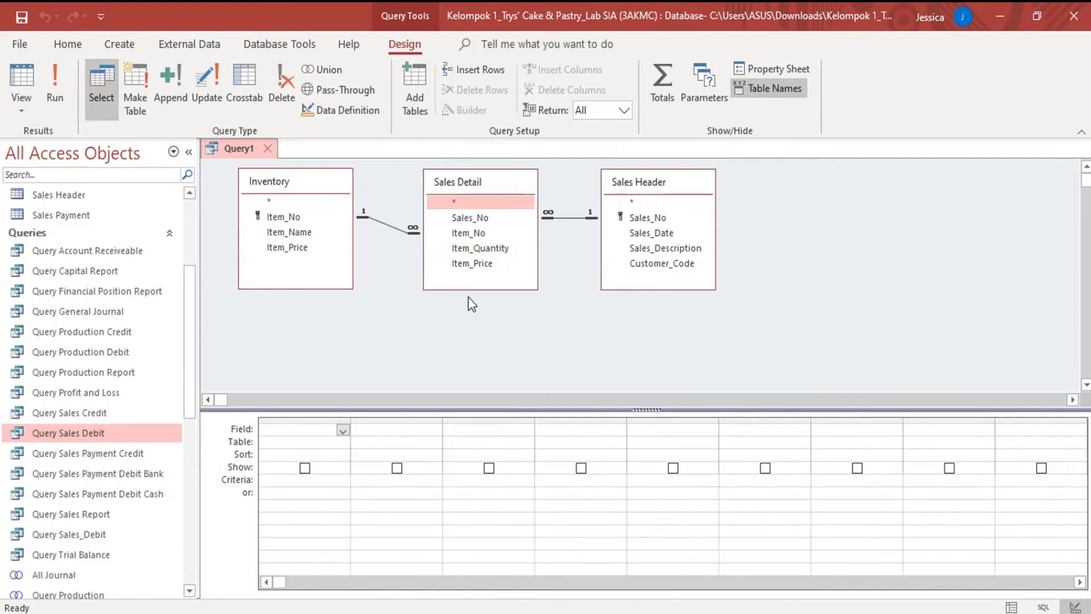
# - Add Sales_No, Sales_Date and Sales_Description from Sales Header to the query, plus a calculated field Acc: 113
pyautogui.doubleClick(650, 218)
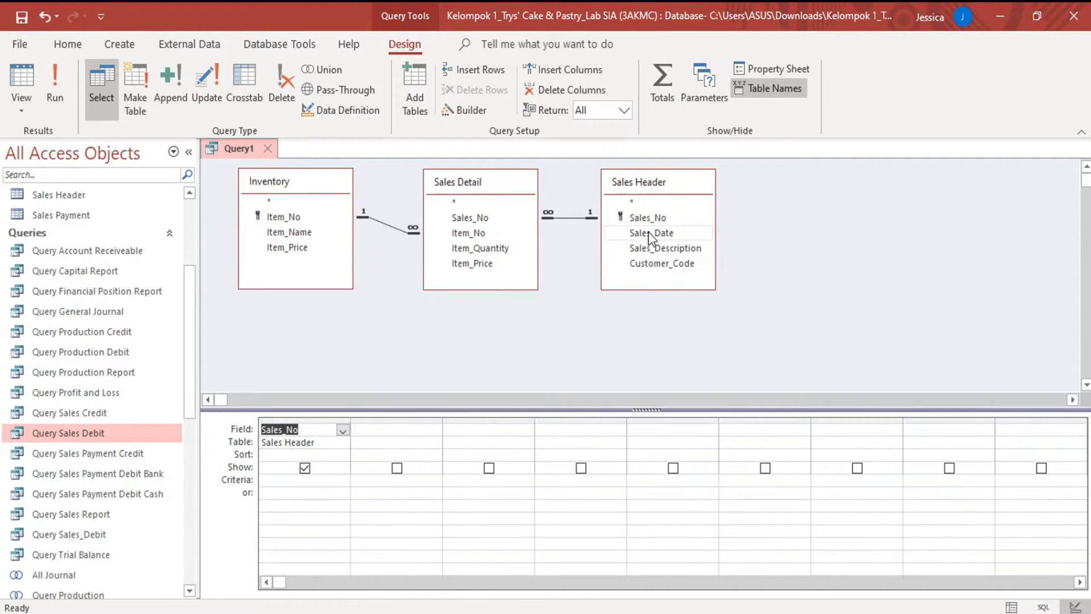
pyautogui.click(649, 232)
pyautogui.doubleClick(649, 232)
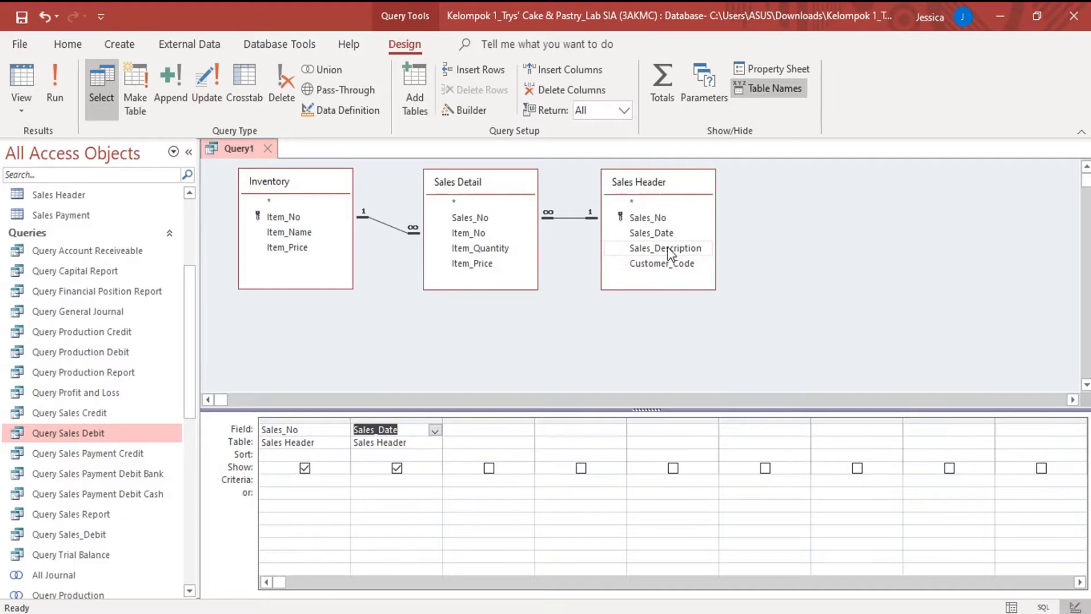
pyautogui.doubleClick(670, 249)
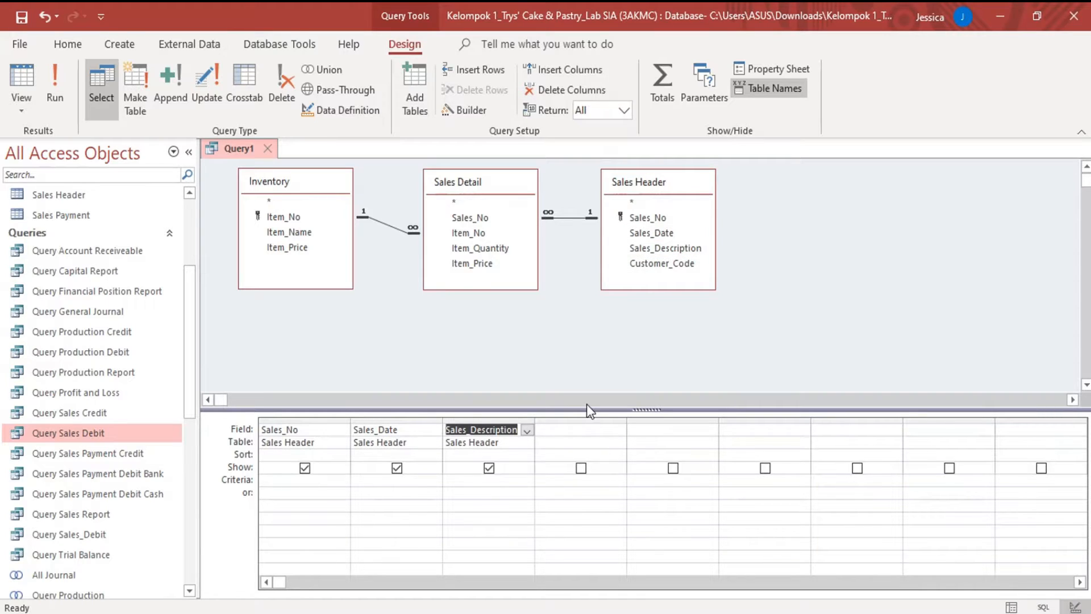
pyautogui.click(561, 430)
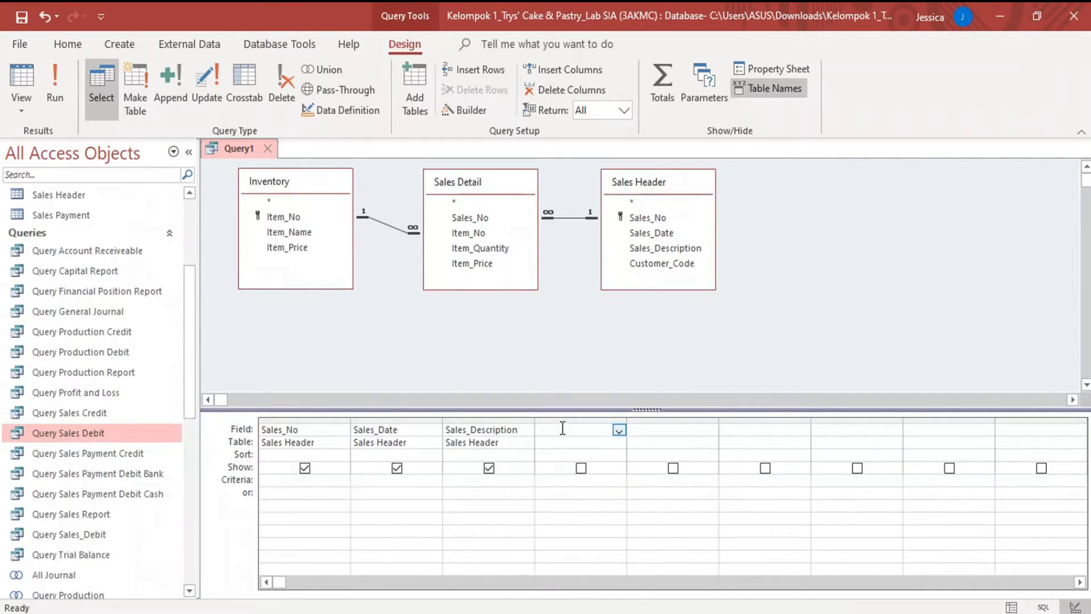
pyautogui.write('Acc: 113')
# - Save the query as Sale Debit Query
pyautogui.hotkey('ctrl', 's')
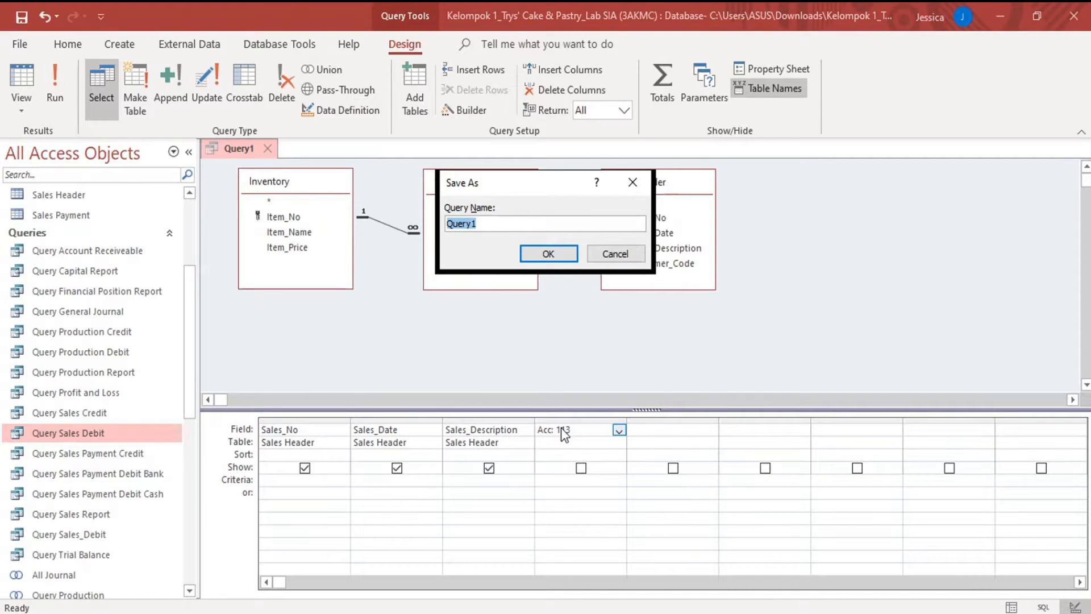
pyautogui.write('Sa')
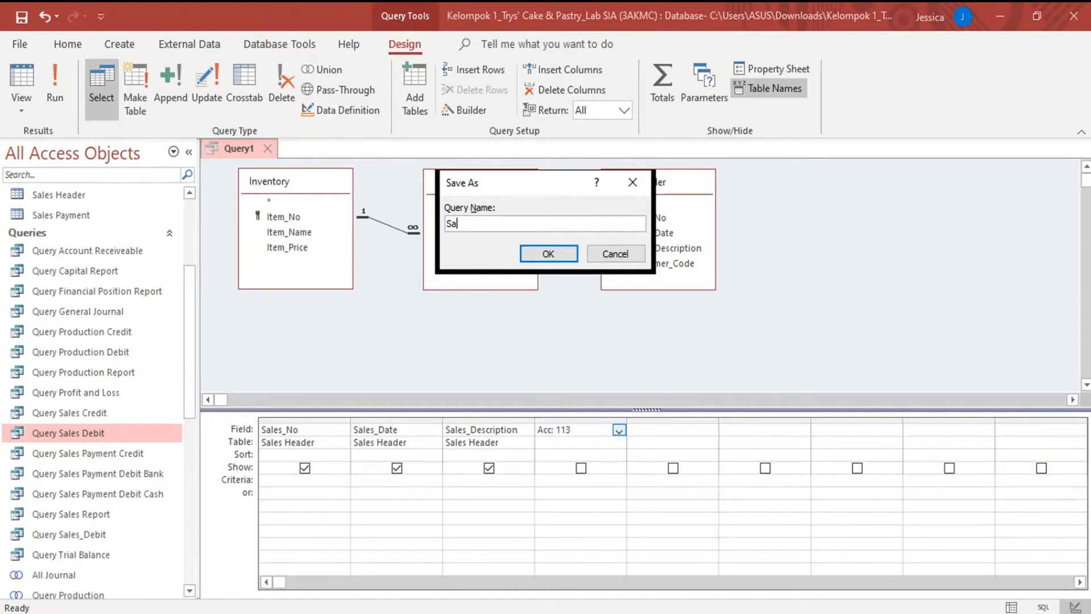
pyautogui.write('le Debit Query')
pyautogui.click(549, 254)
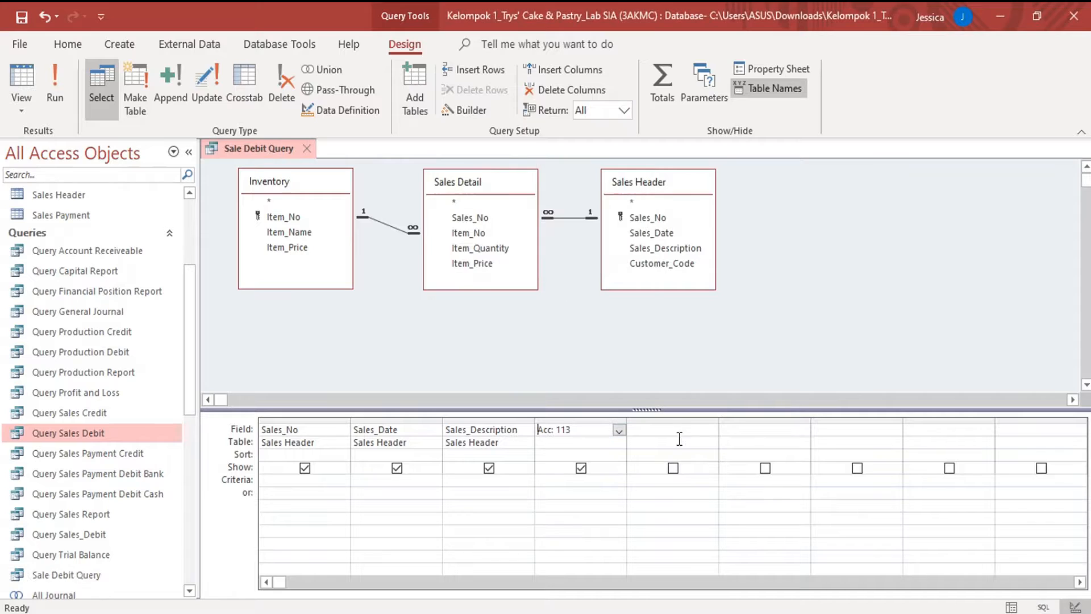
# - Open the Expression Builder for the empty column after Acc and list the fields of the Sales Detail table
pyautogui.click(667, 428)
pyautogui.rightClick(713, 433)
pyautogui.click(746, 543)
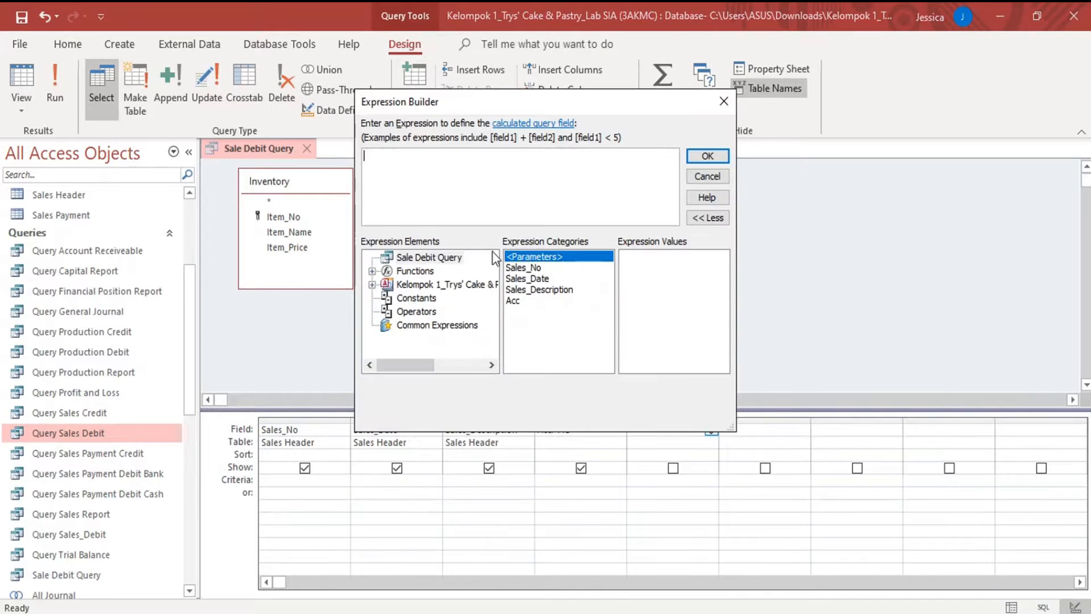
pyautogui.click(432, 285)
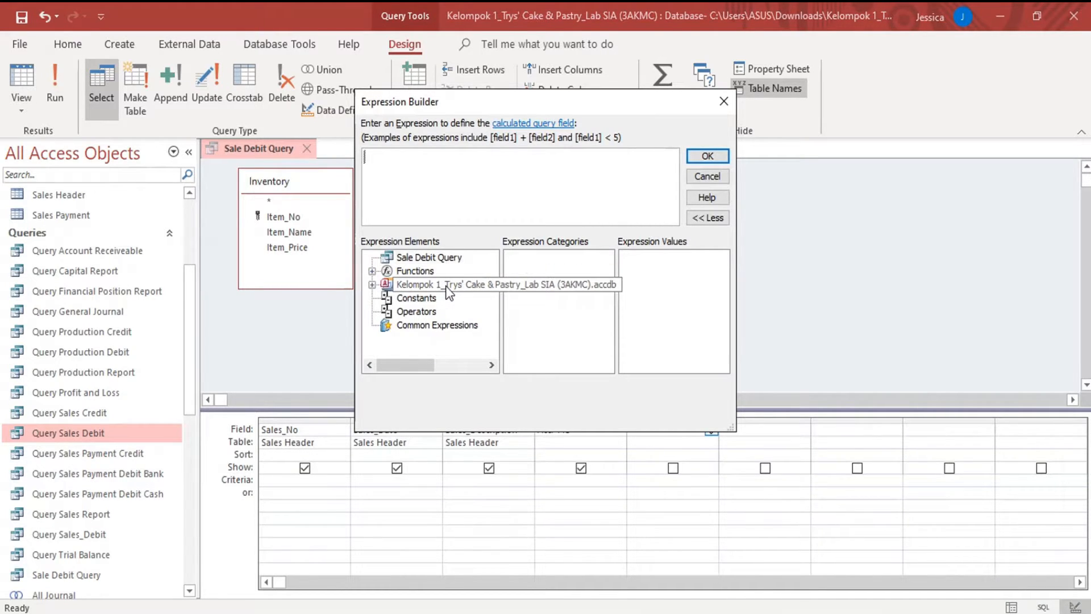
pyautogui.doubleClick(432, 284)
pyautogui.click(424, 298)
pyautogui.doubleClick(424, 298)
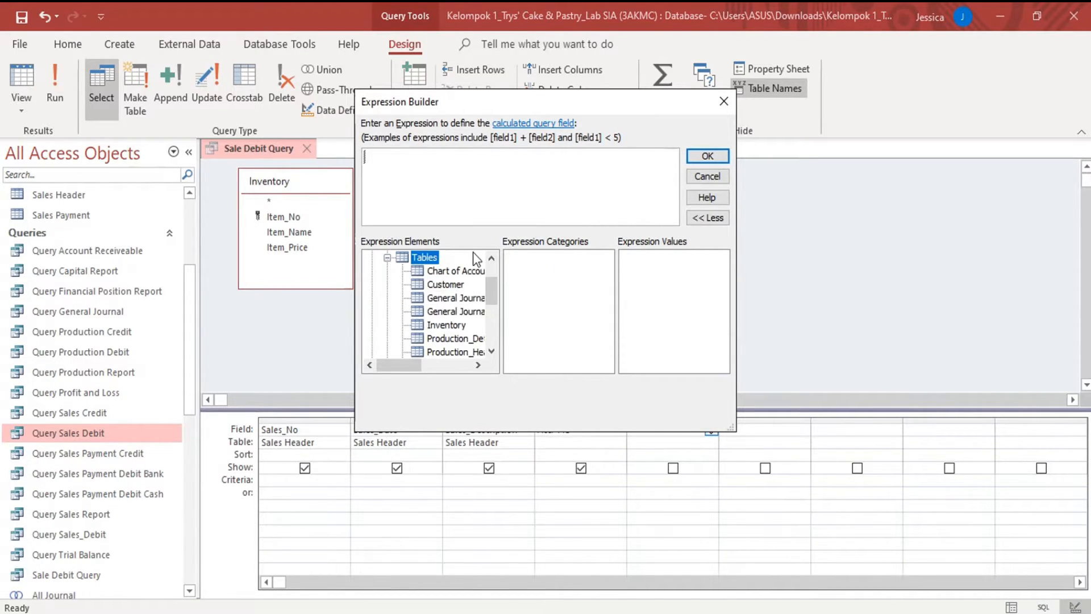
pyautogui.moveTo(489, 291); pyautogui.dragTo(489, 309)
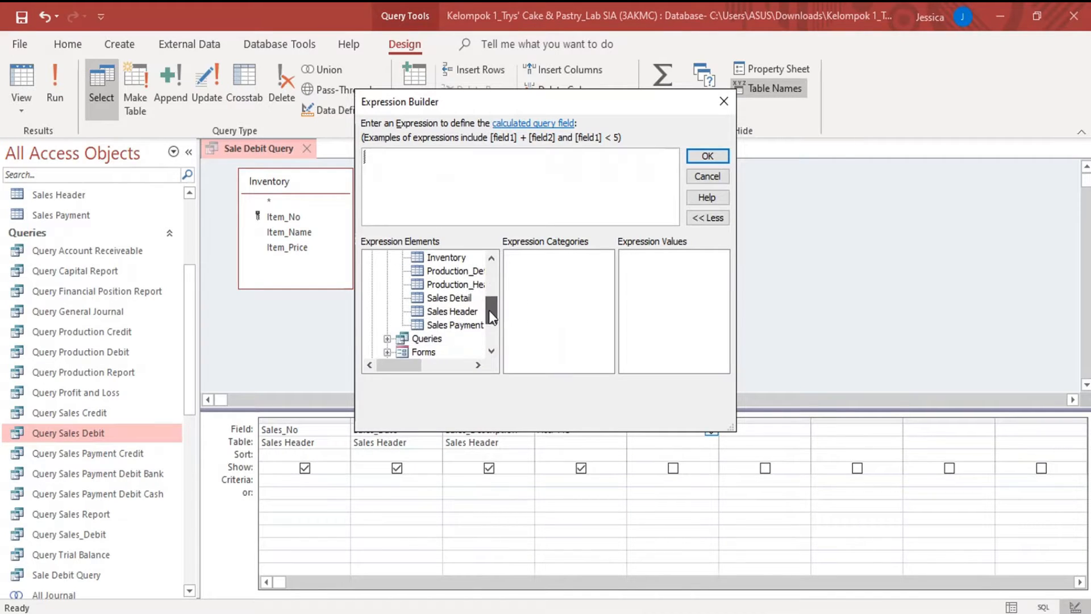
pyautogui.click(449, 298)
# - Define the calculated field Debit: Sum([Sales Detail]![Item_Price]*[Sales Detail]![Item_Quantity])
pyautogui.click(406, 171)
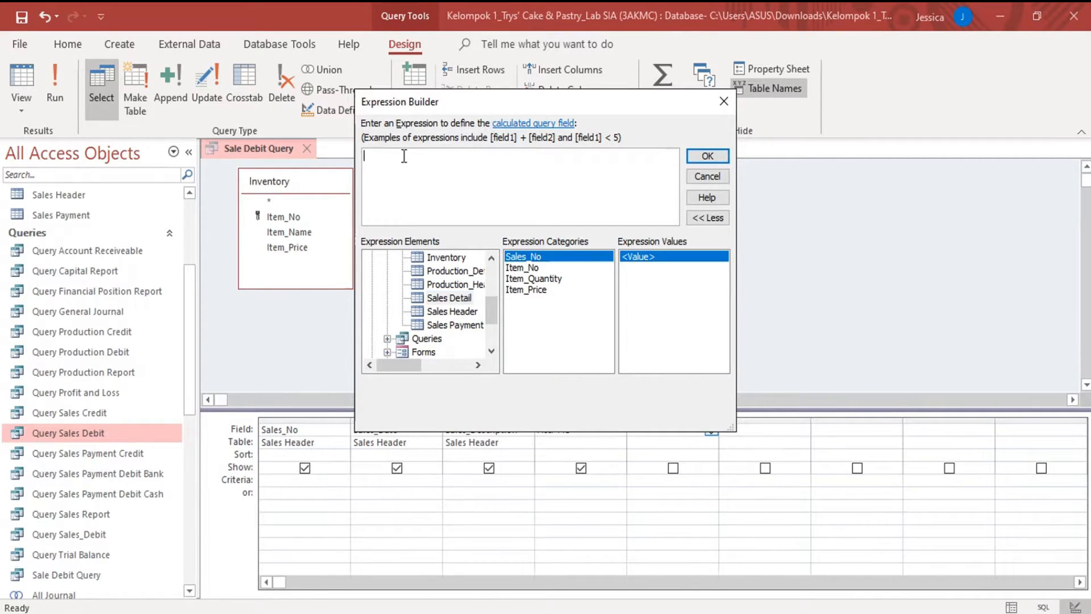
pyautogui.write('D')
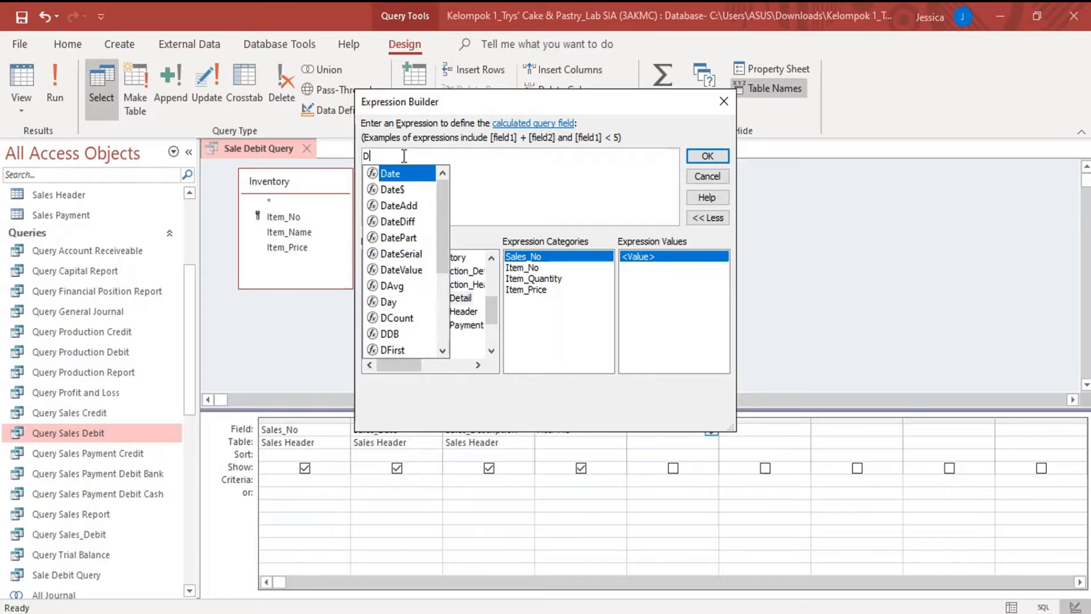
pyautogui.write('ebit')
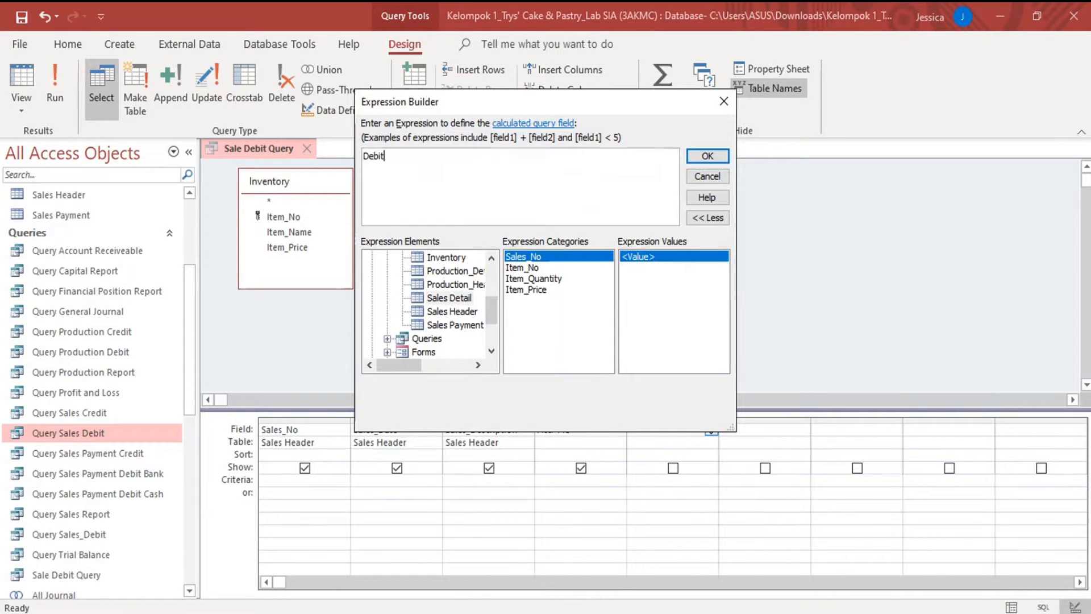
pyautogui.write(': sum(')
pyautogui.doubleClick(537, 290)
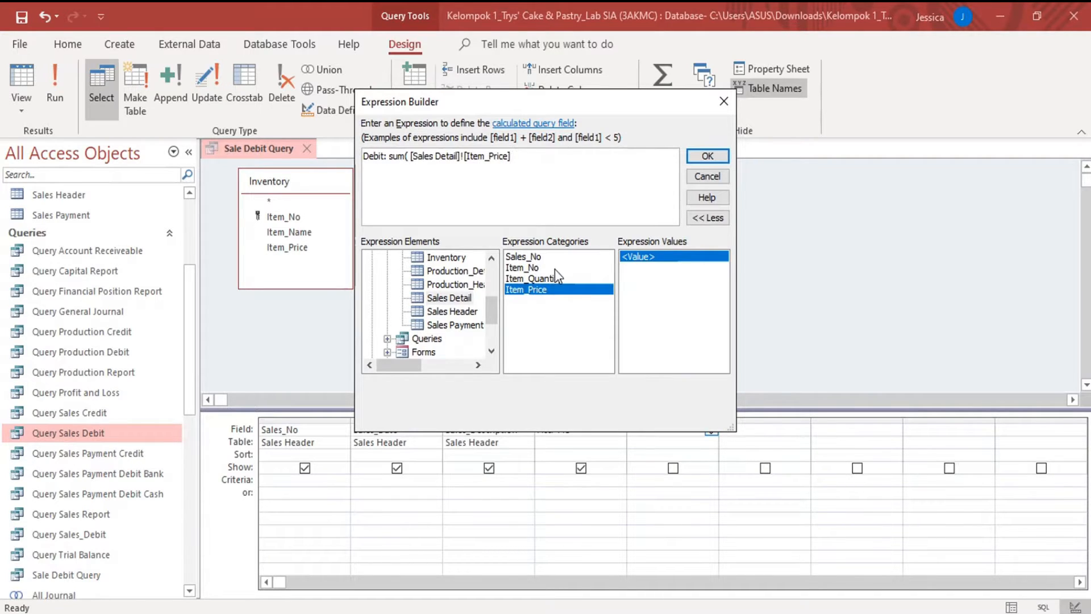
pyautogui.write('*')
pyautogui.doubleClick(555, 279)
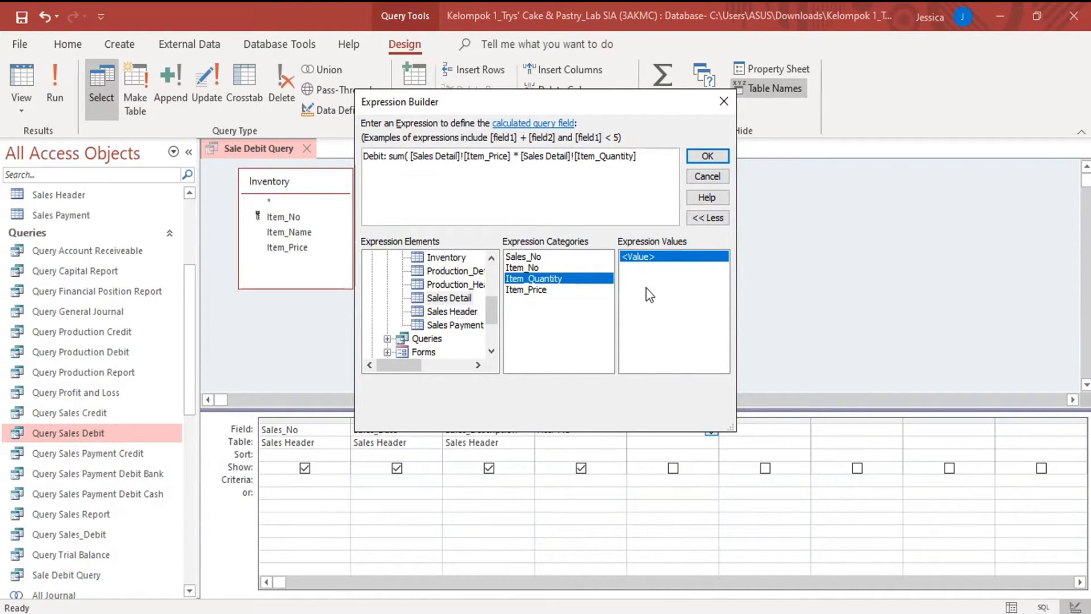
pyautogui.write(')')
pyautogui.click(718, 156)
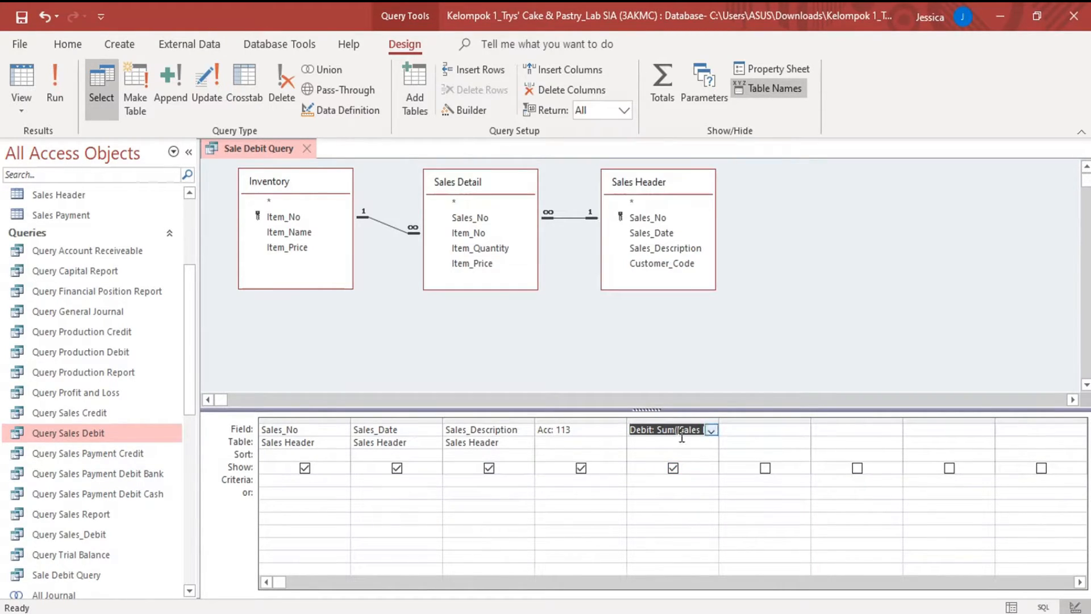
# - Add a calculated field Credit: 0 in the column after Debit
pyautogui.click(736, 430)
pyautogui.write('Cre')
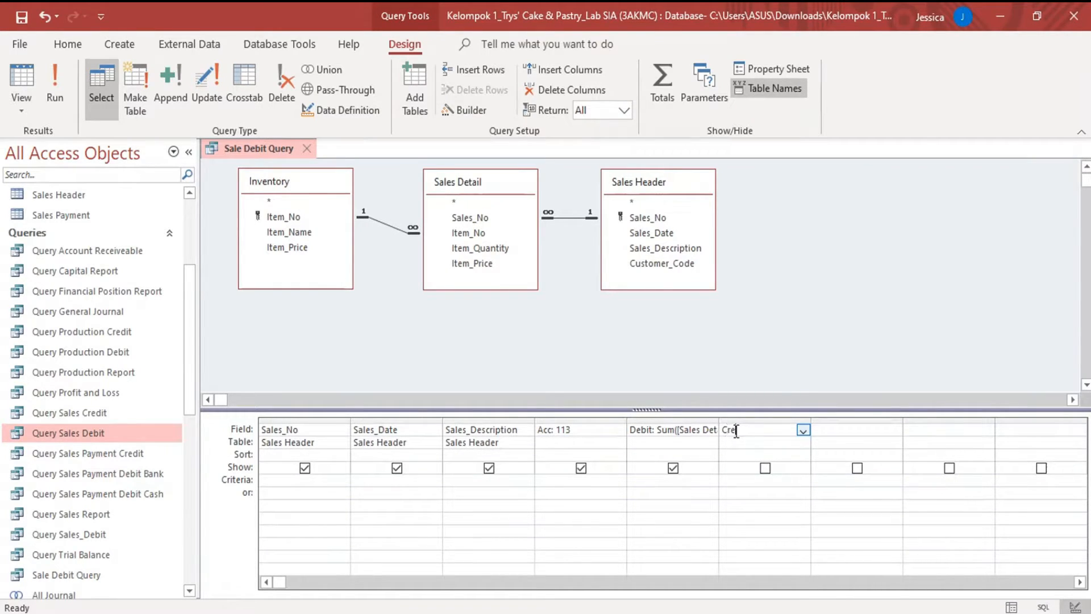
pyautogui.write('dit')
pyautogui.press('BackSpace')
pyautogui.write(': 0')
# - Turn on Totals for the query and set the Total option of both Debit and Credit to Expression
pyautogui.click(666, 81)
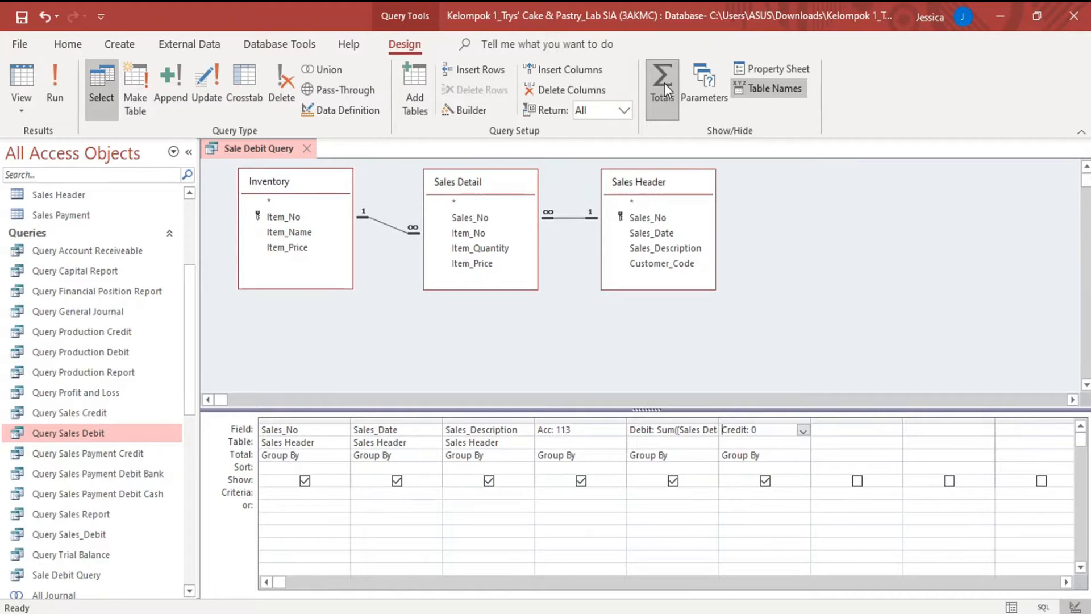
pyautogui.click(707, 455)
pyautogui.click(711, 454)
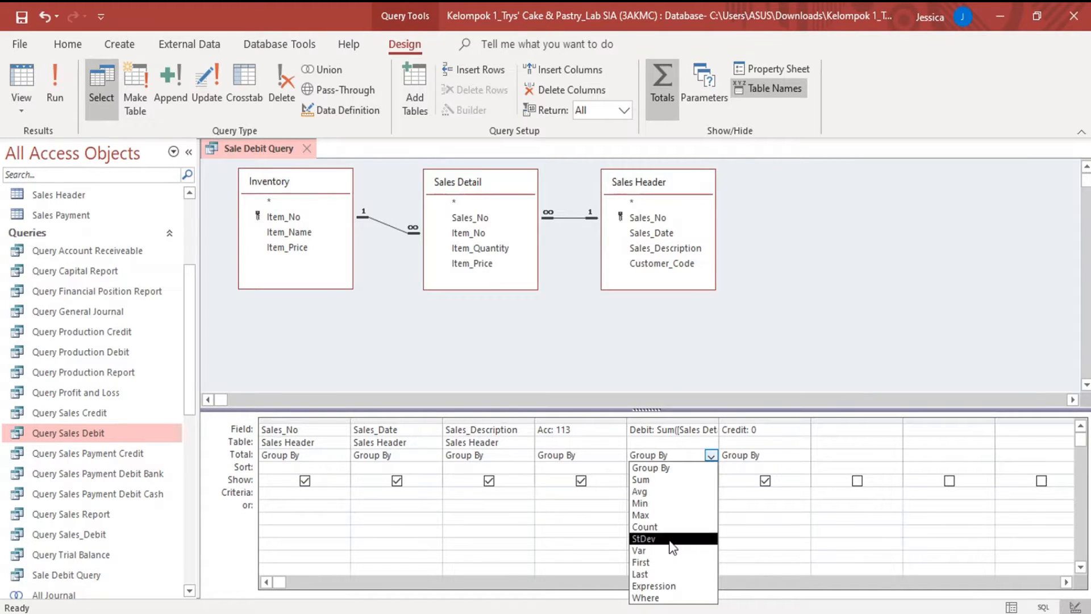
pyautogui.click(689, 586)
pyautogui.click(801, 457)
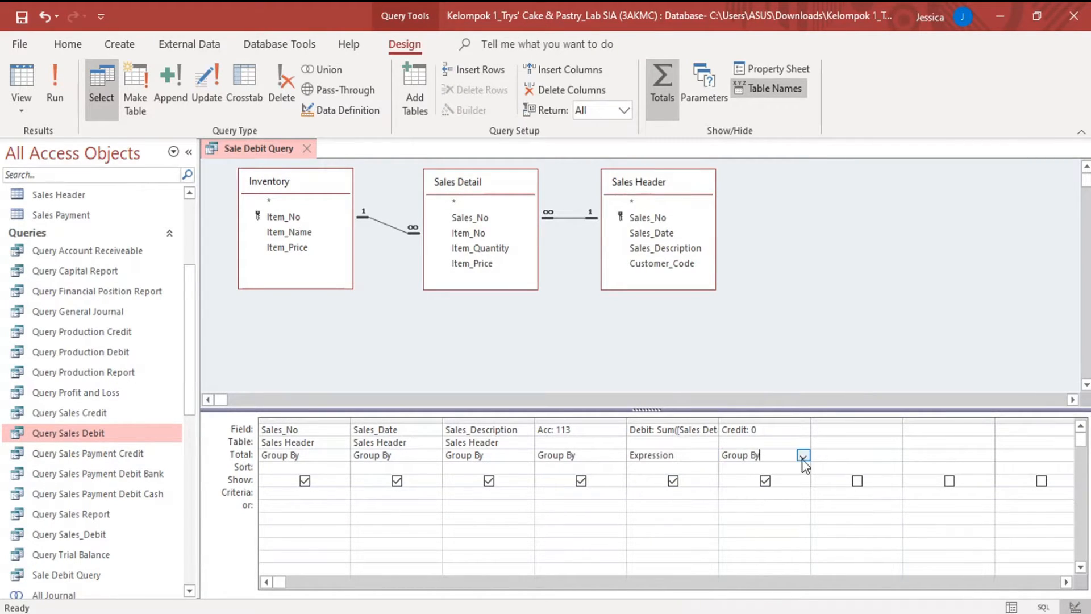
pyautogui.click(802, 456)
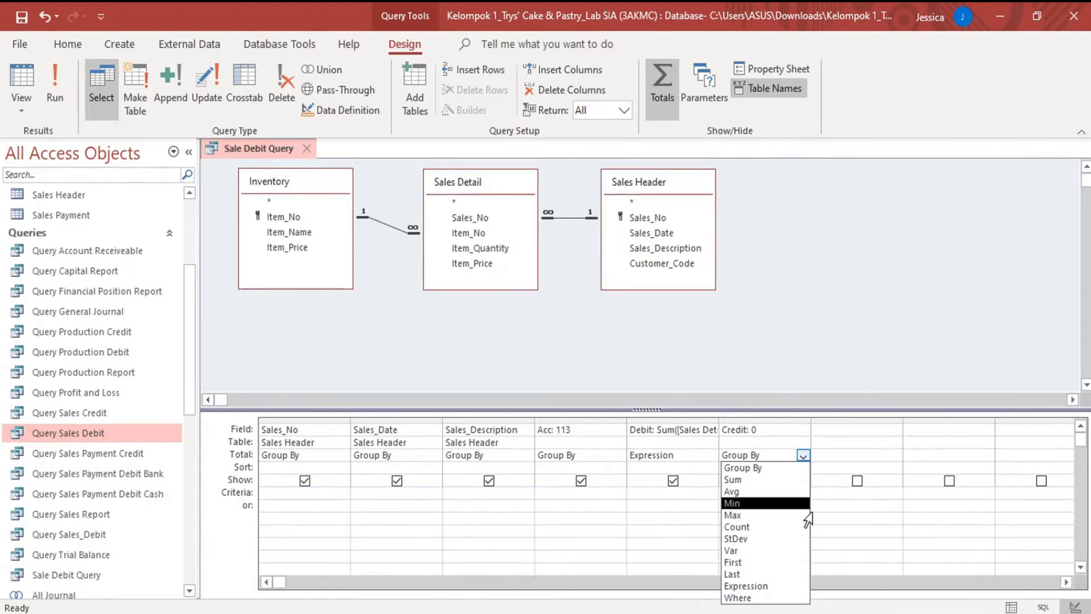
pyautogui.click(775, 586)
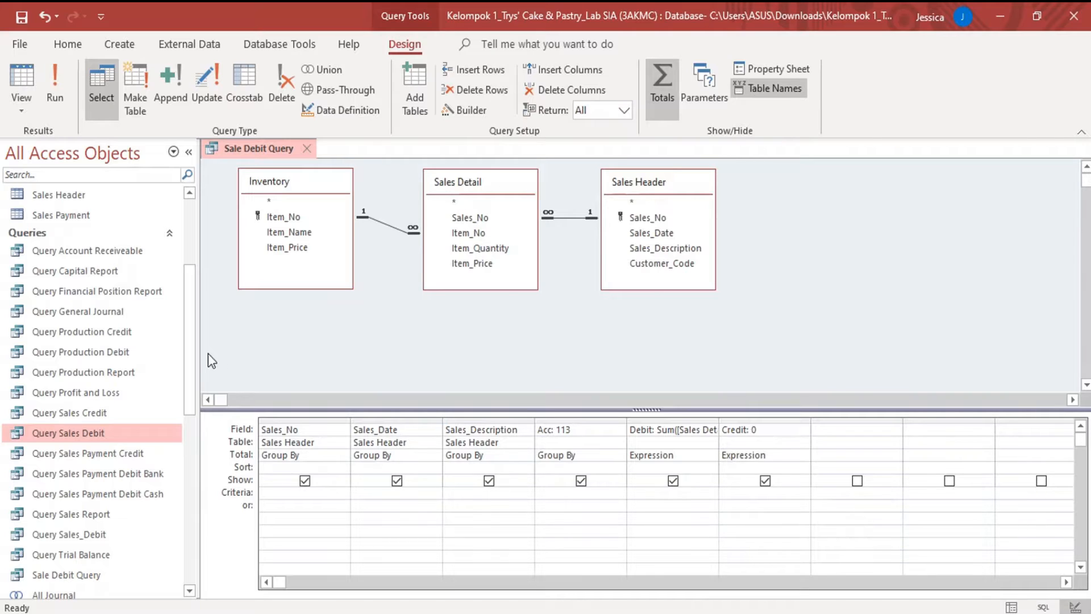
# - Open Query Sales Credit in Design View and examine its Credit field's formula in the Expression Builder
pyautogui.doubleClick(137, 416)
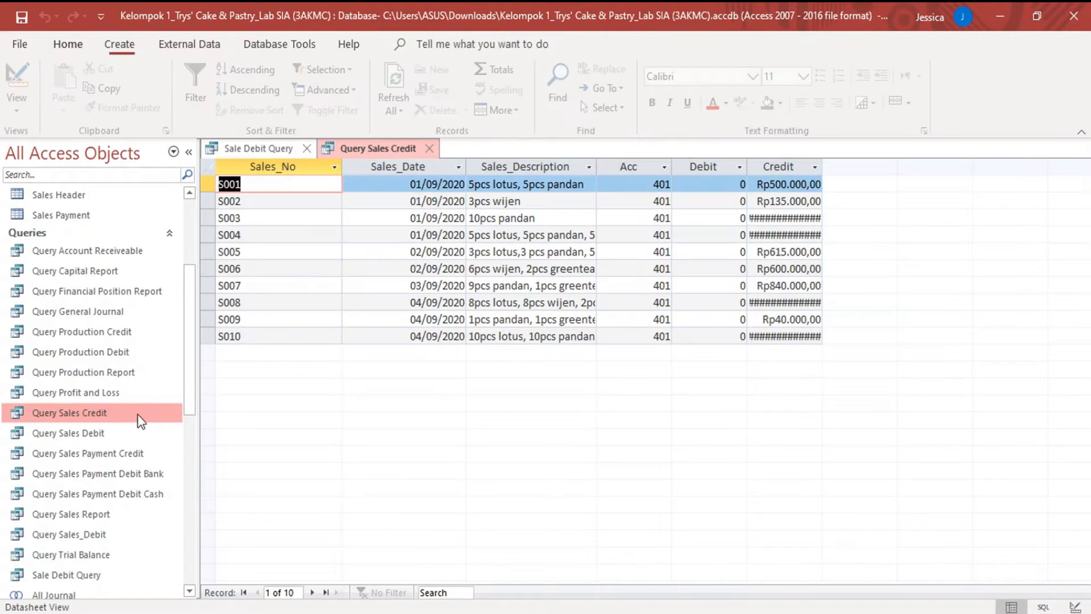
pyautogui.rightClick(377, 149)
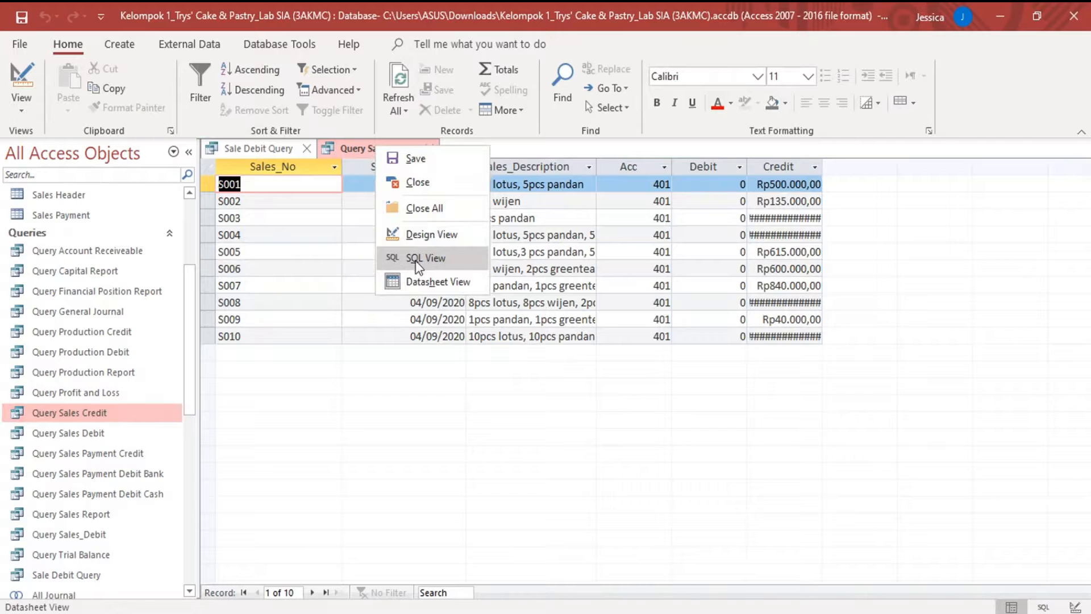
pyautogui.click(425, 234)
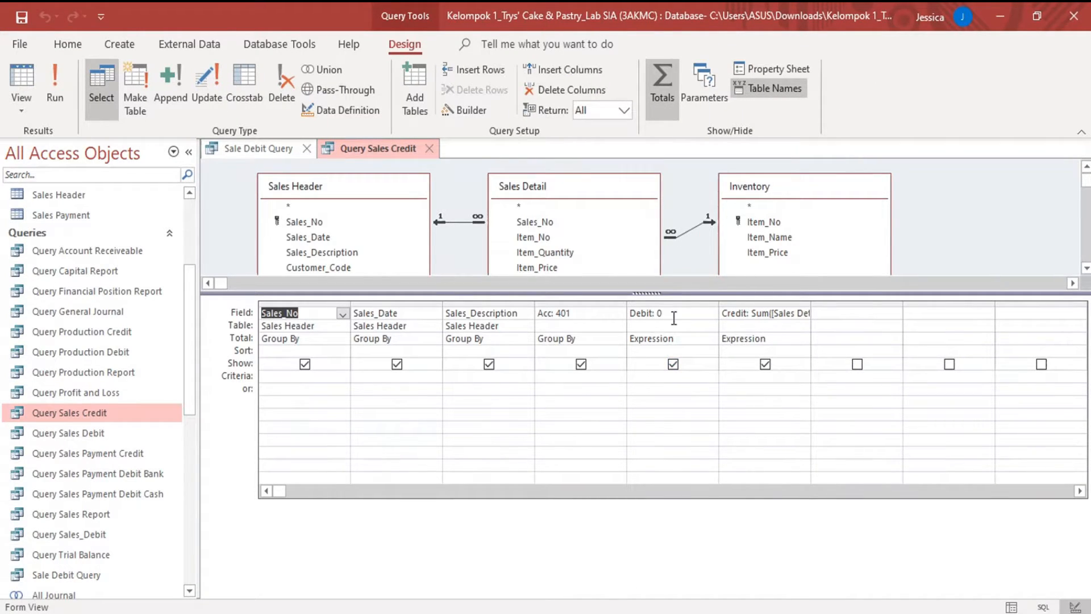
pyautogui.click(763, 313)
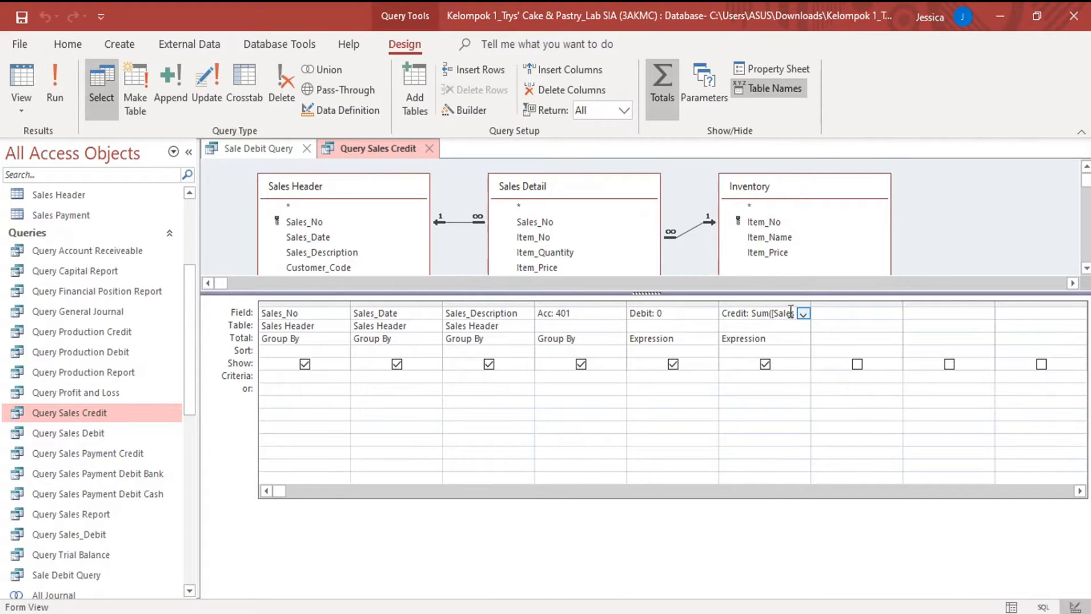
pyautogui.rightClick(801, 315)
pyautogui.click(841, 427)
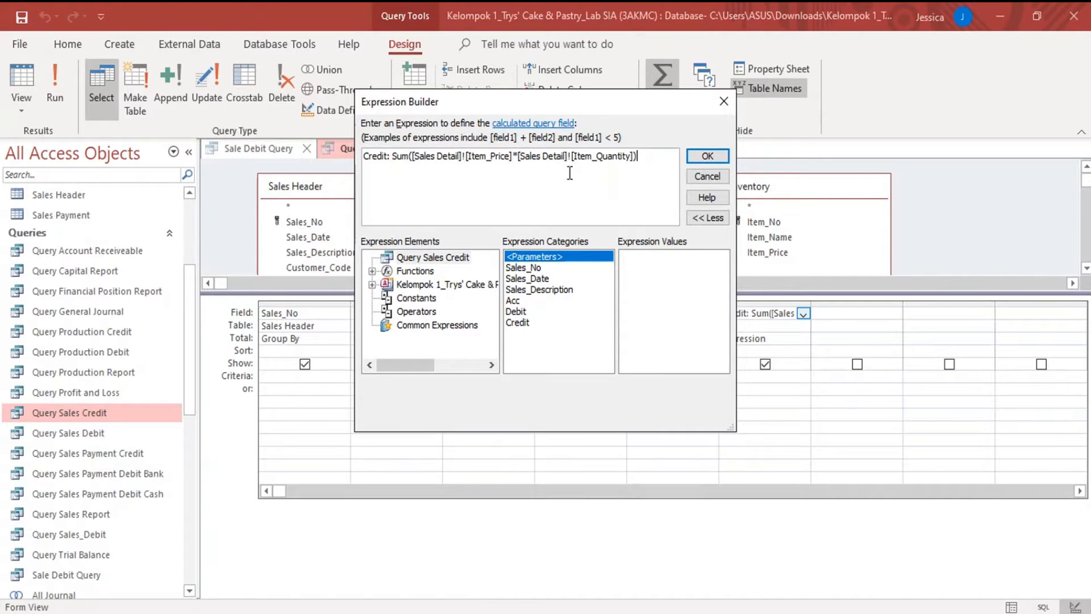
# - Close the Expression Builder, open Query Production Debit in Design View and examine its Acc, Debit and Credit fields
pyautogui.click(704, 156)
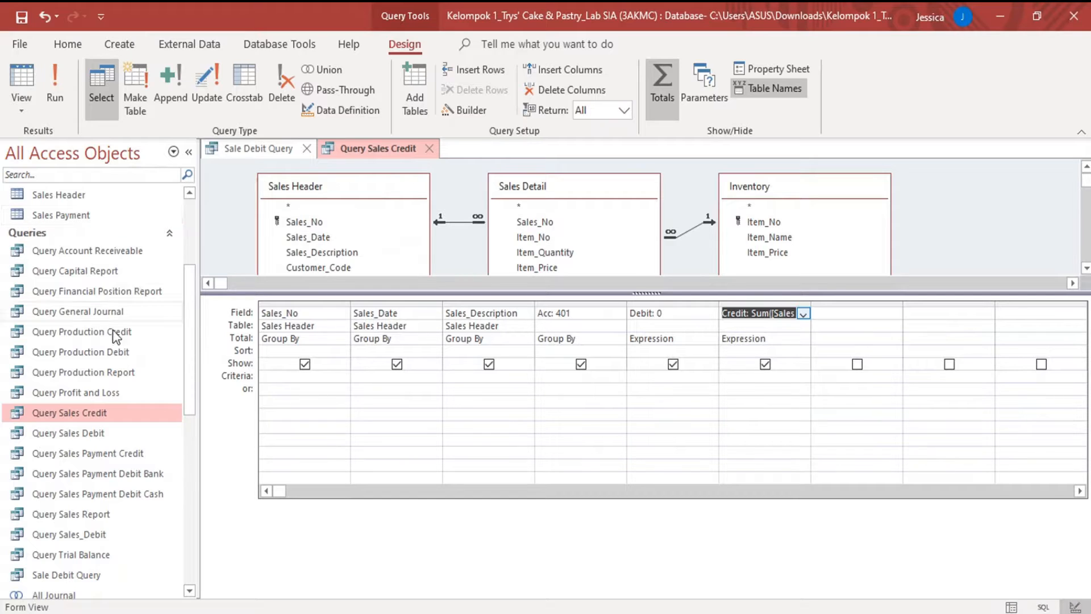
pyautogui.doubleClick(126, 356)
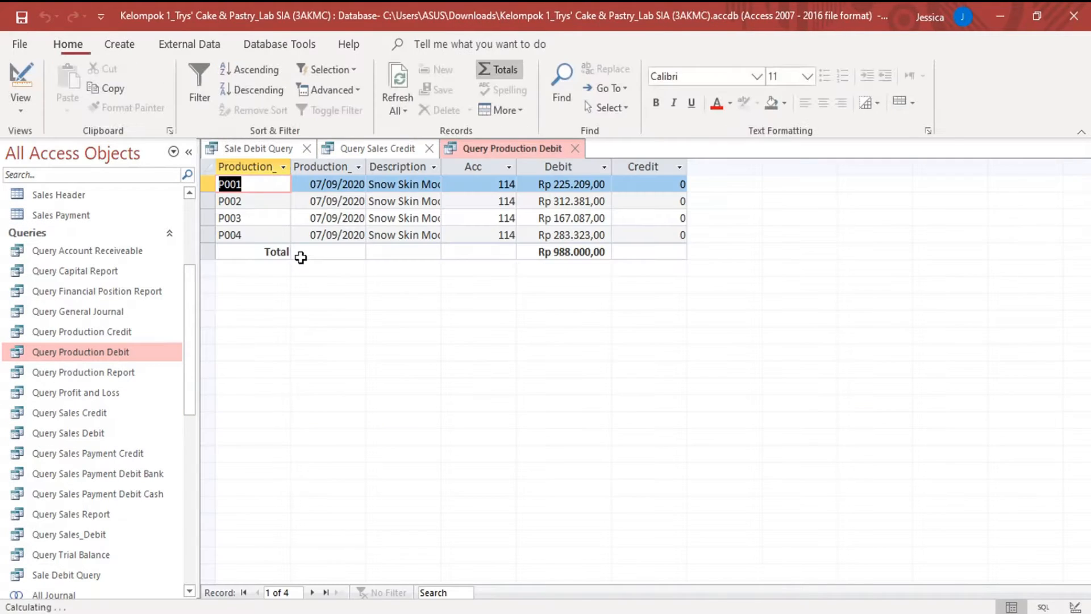
pyautogui.rightClick(508, 146)
pyautogui.click(547, 229)
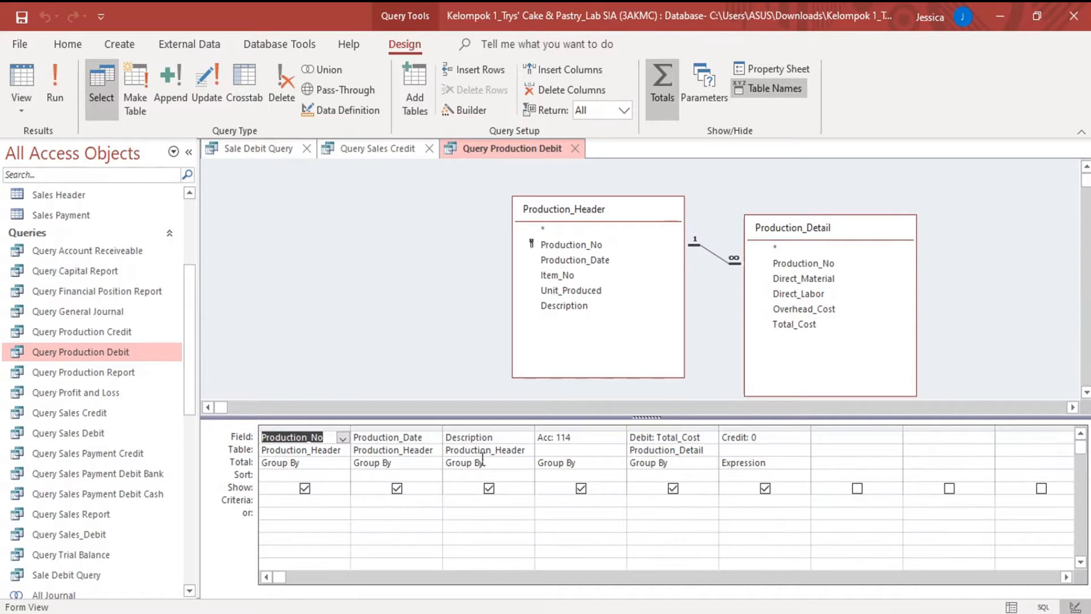
pyautogui.click(568, 439)
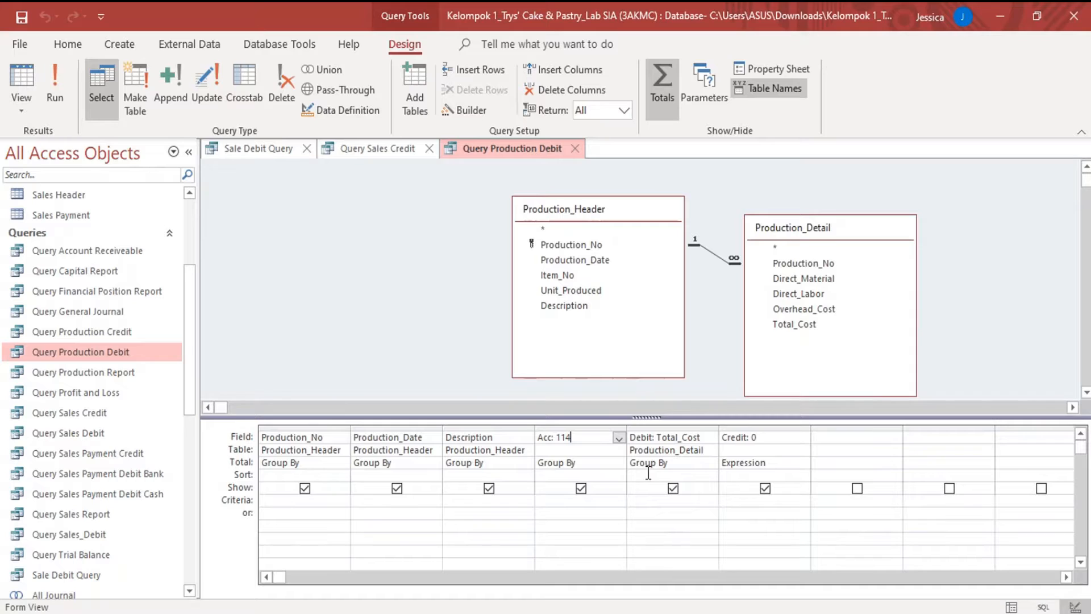
pyautogui.click(780, 465)
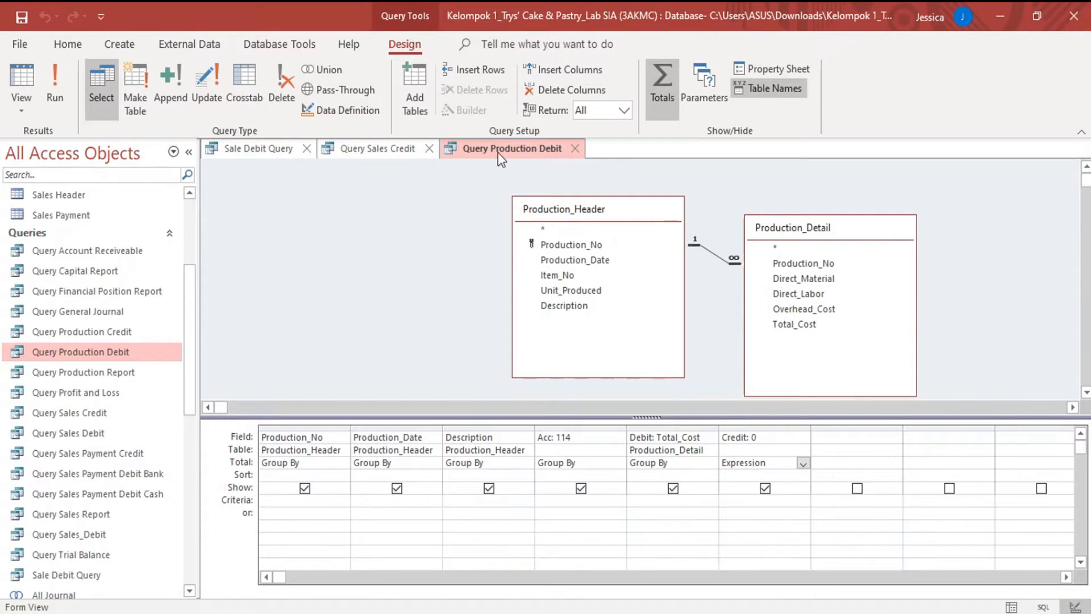
# - Open Query Production Credit in Design View to examine its Acc, Debit and Credit fields
pyautogui.doubleClick(166, 330)
pyautogui.rightClick(697, 152)
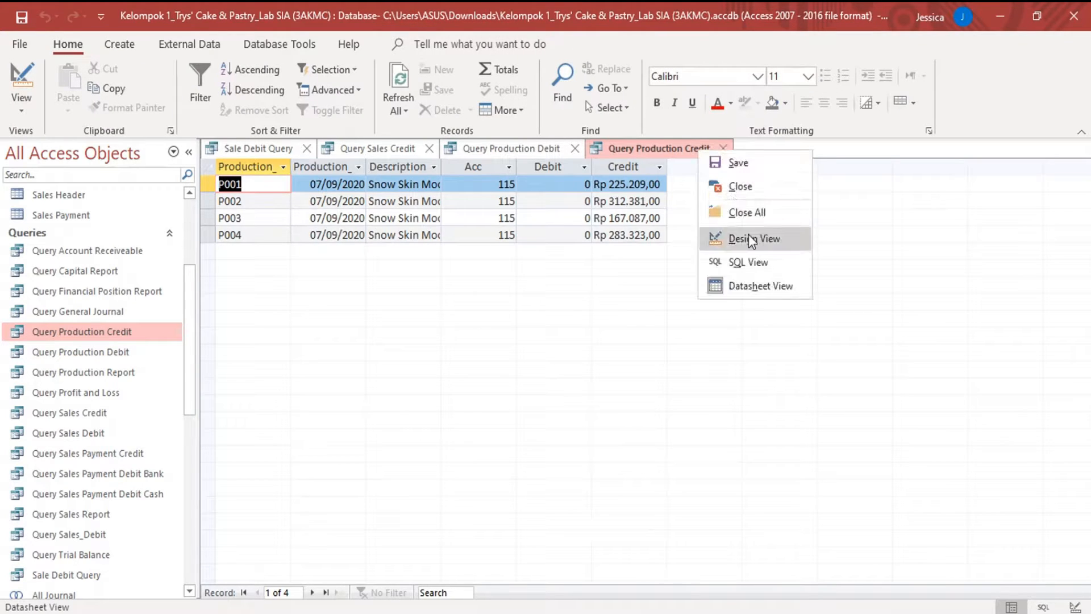
pyautogui.click(751, 240)
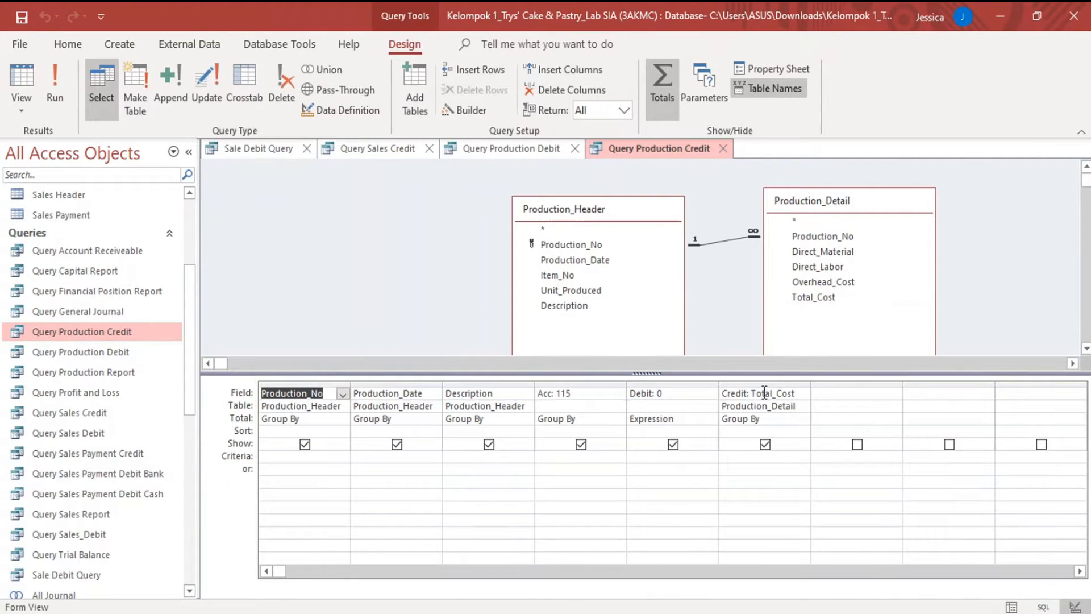
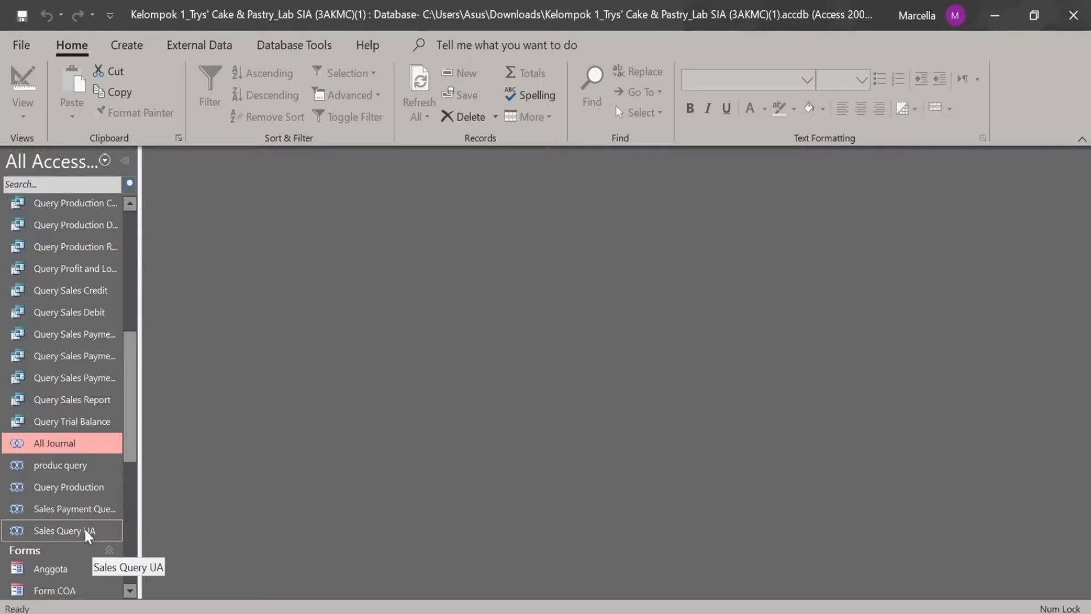
# - Open Sales Query UA for reference and create a new union query without adding any tables
pyautogui.click(87, 534)
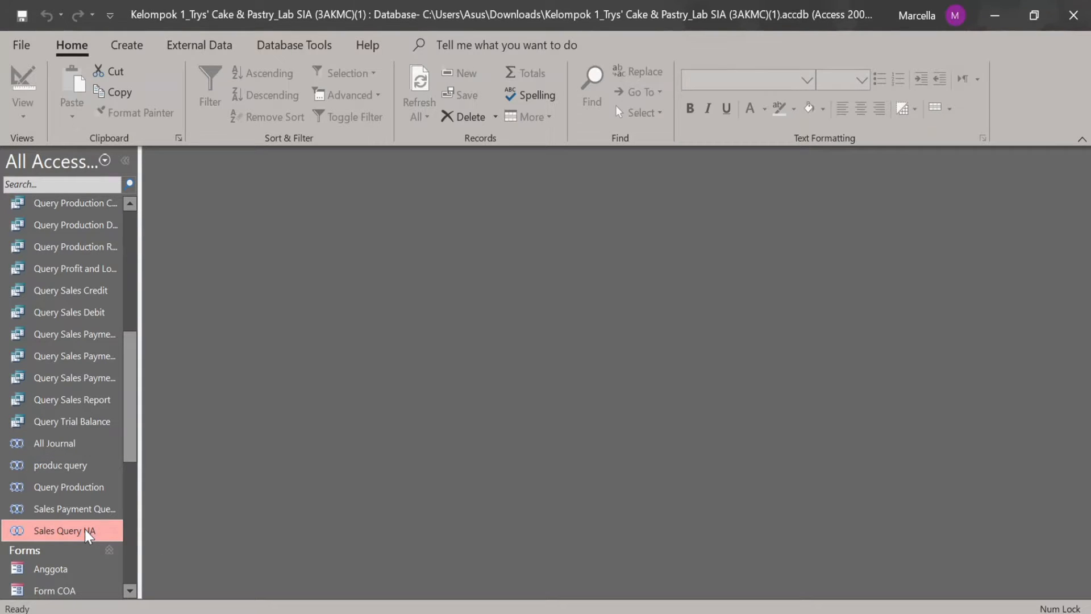
pyautogui.doubleClick(88, 534)
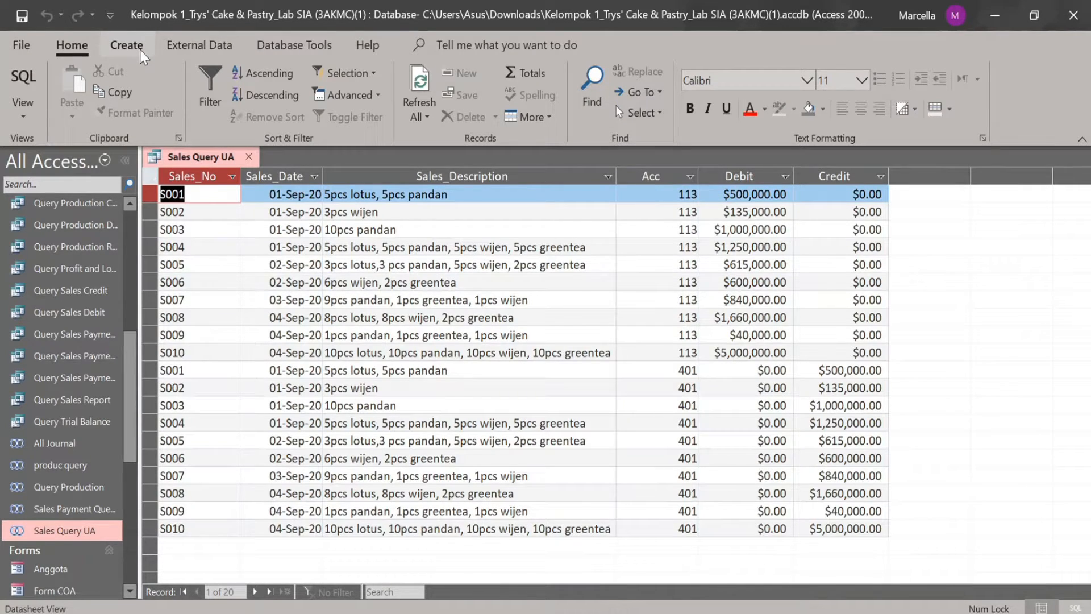
pyautogui.click(126, 45)
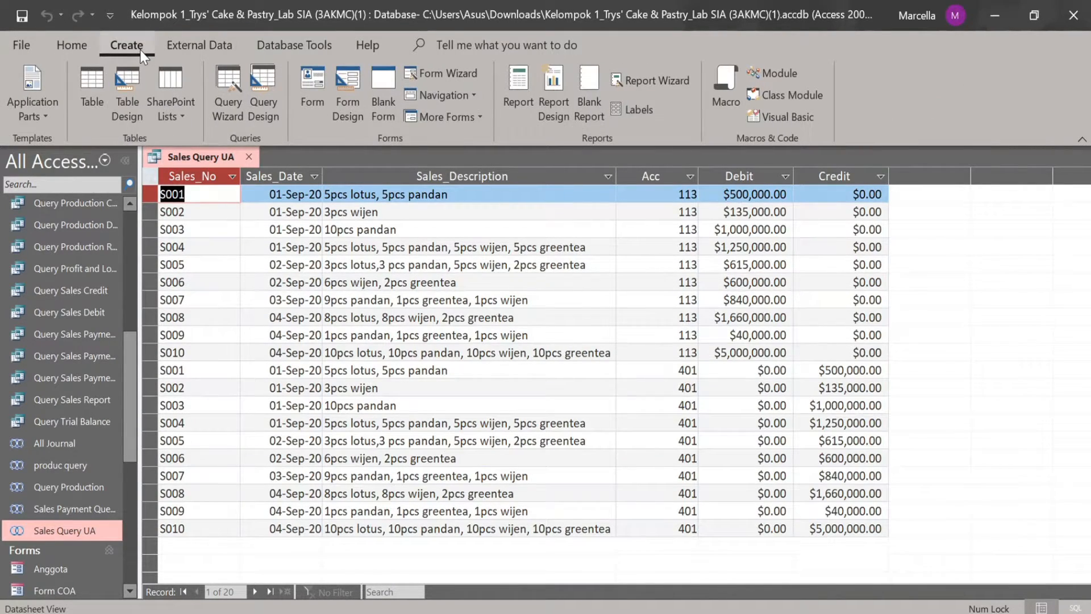
pyautogui.click(259, 113)
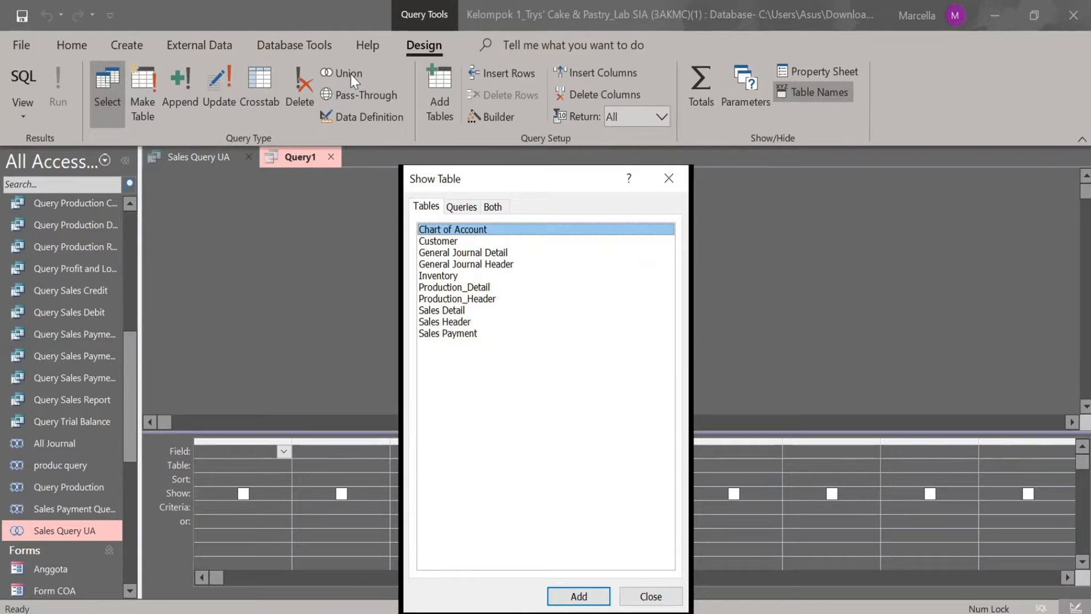
pyautogui.click(677, 186)
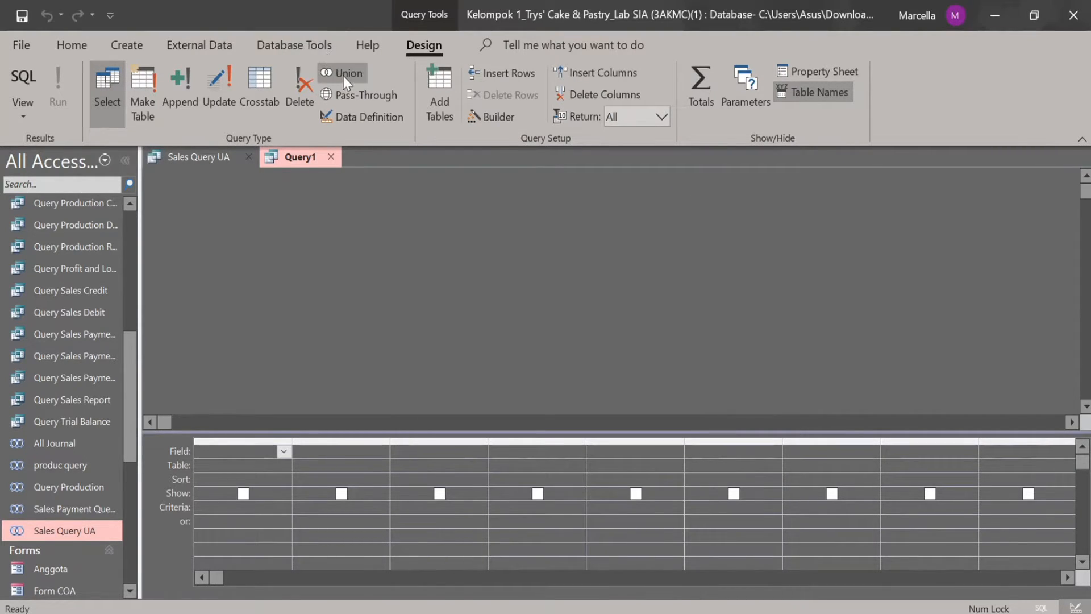
pyautogui.click(343, 76)
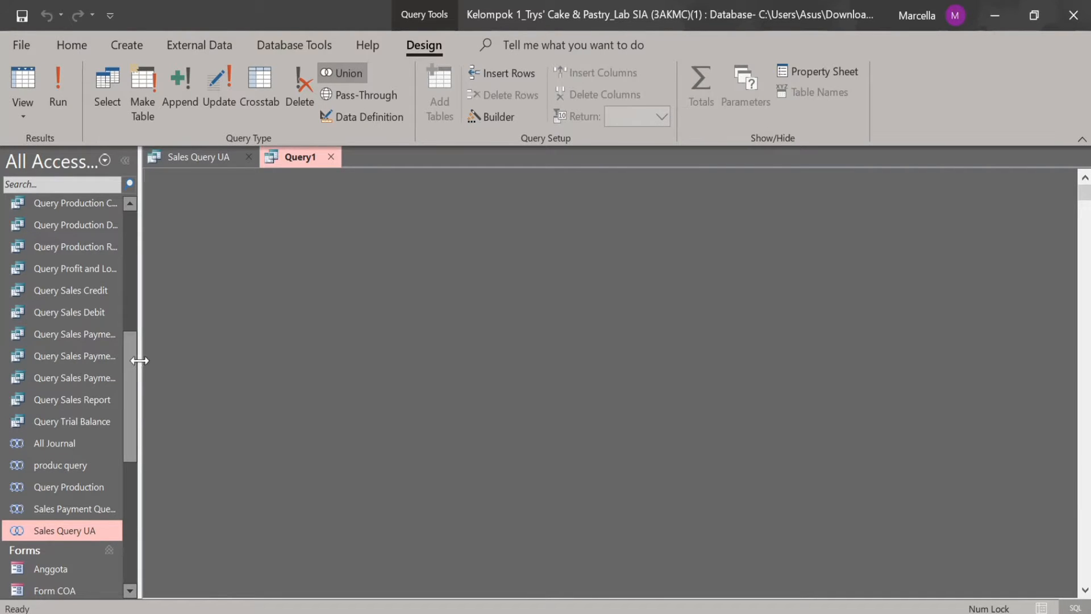
# - Open the datasheets of Query Sales Credit and Query Sales Debit
pyautogui.scroll(2, 134, 359)
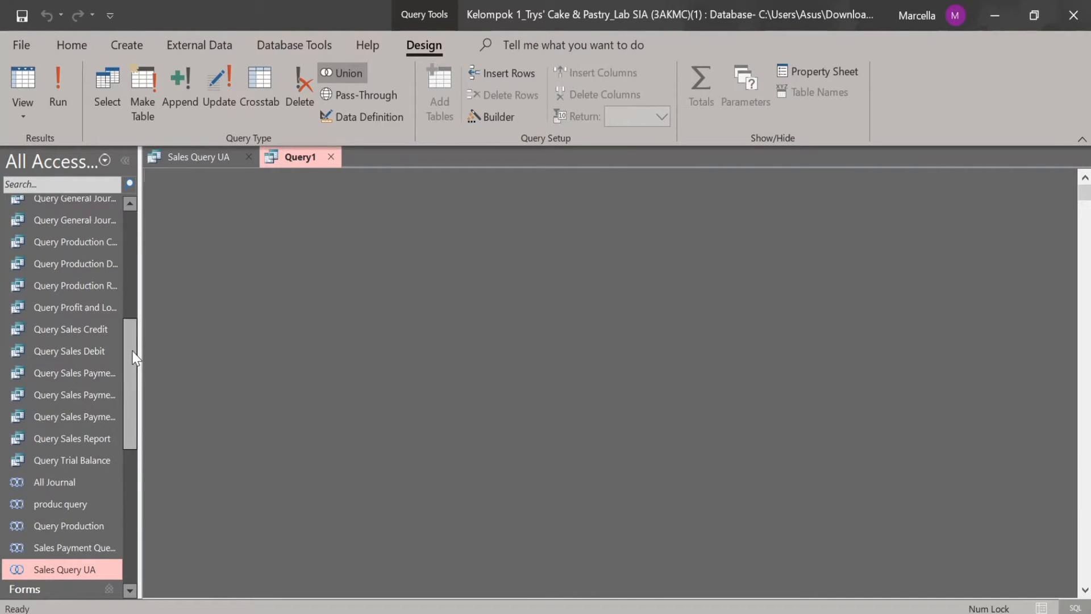
pyautogui.click(97, 337)
pyautogui.doubleClick(97, 338)
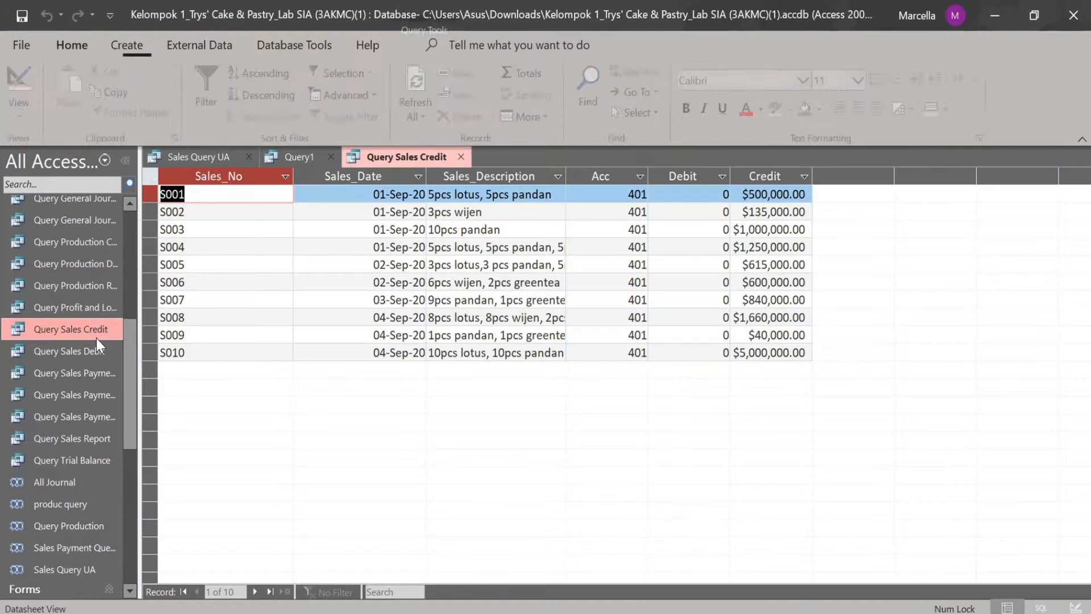
pyautogui.doubleClick(86, 350)
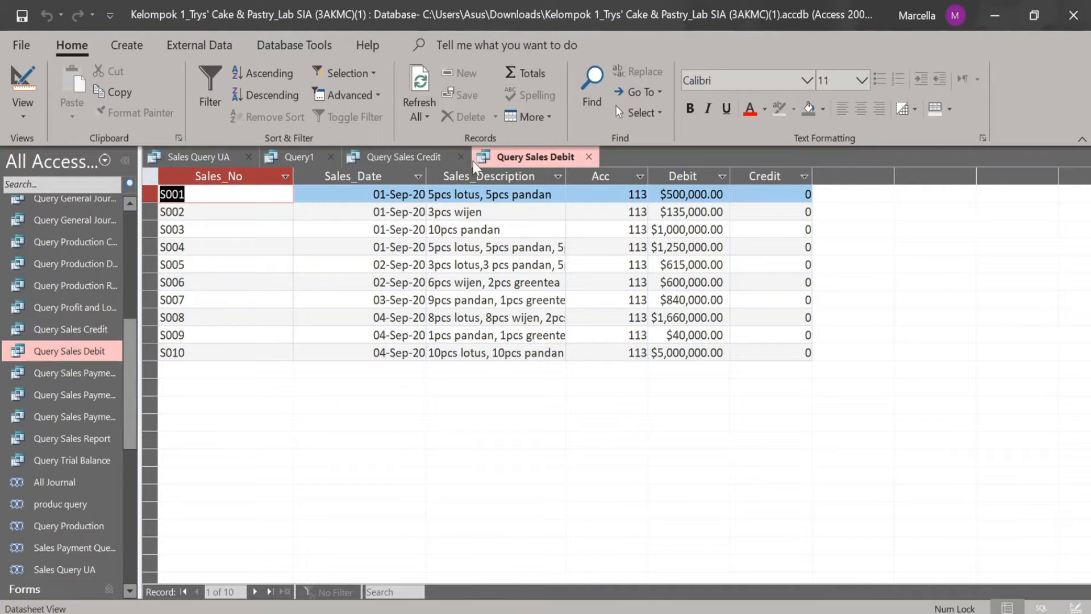
# - Show Query Sales Debit in SQL View and copy its complete SELECT statement into the new union query
pyautogui.rightClick(504, 162)
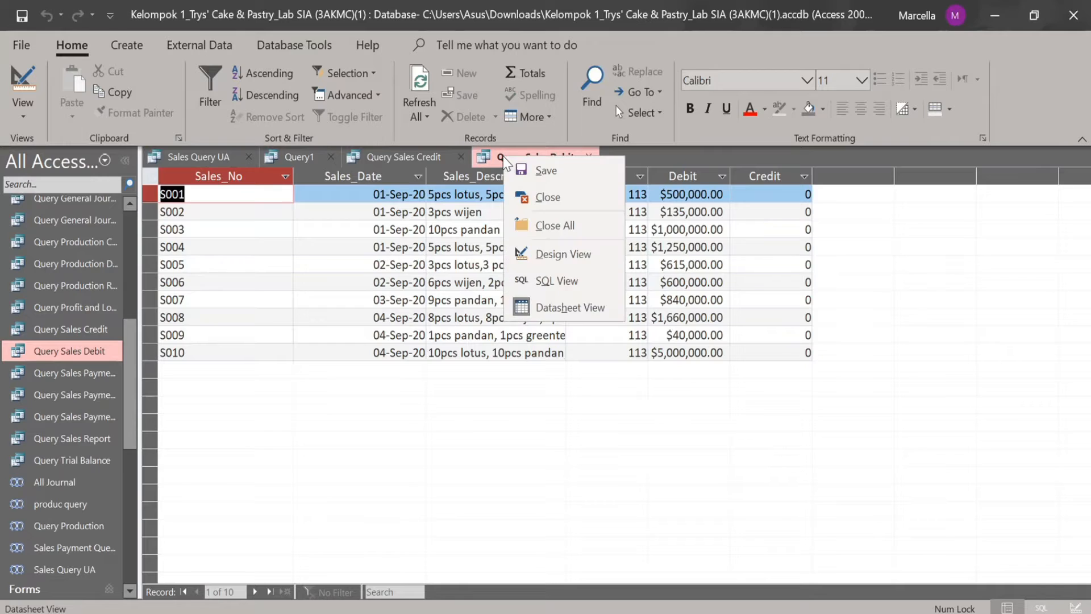
pyautogui.click(580, 291)
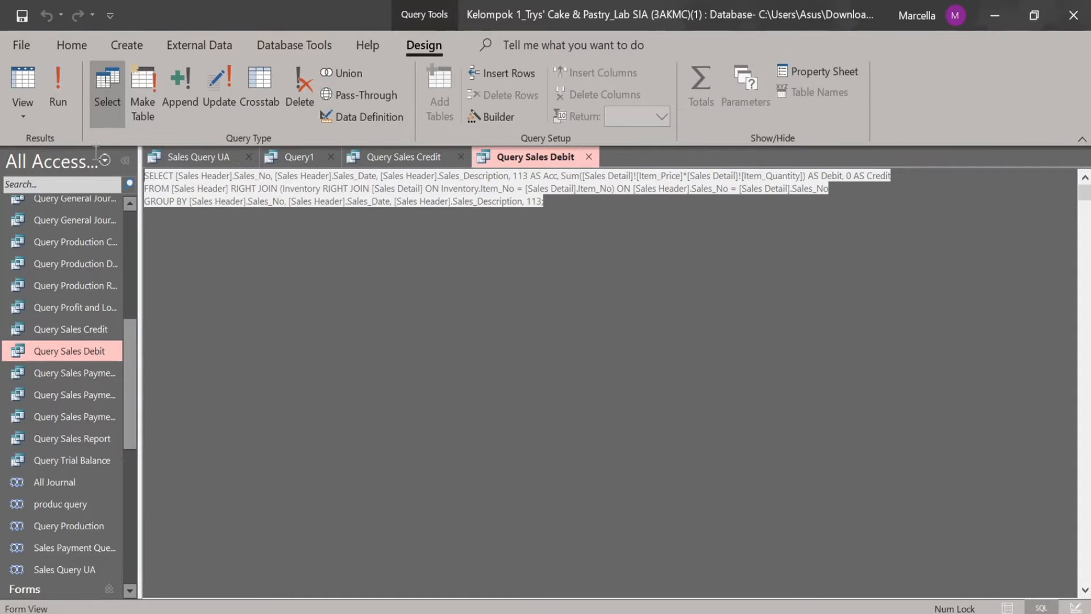
pyautogui.click(399, 150)
pyautogui.click(319, 157)
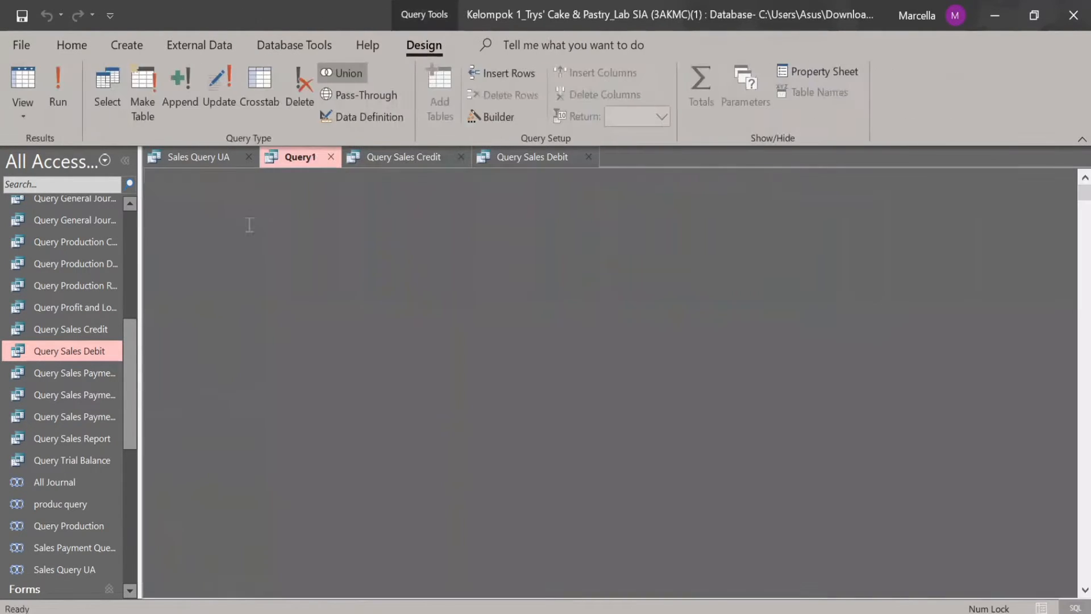
pyautogui.write('SELECT [Sales Header].Sales_No, [Sales Header].Sales_Date, [Sales Header].Sales_Description, 113 AS Acc, Sum([Sales Detail]![Item_Price]*[Sales Detail]![Item_Quantity]) AS Debit, 0 AS Credit FROM [Sales Header] RIGHT JOIN (Inventory RIGHT JOIN [Sales Detail] ON Inventory.Item_No = [Sales Detail].Item_No) ON [Sales Header].Sales_No = [Sales Detail].Sales_No GROUP BY [Sales Header].Sales_No, [Sales Header].Sales_Date, [Sales Header].Sales_Description, 113;')
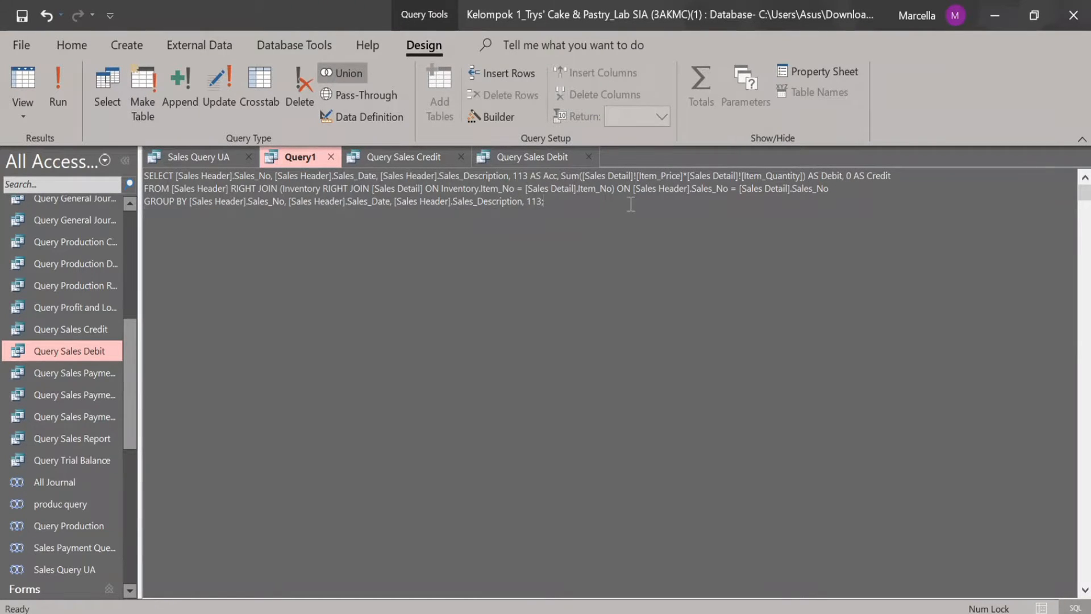
# - Add UNION ALL below the debit statement and copy the complete SQL statement of Query Sales Credit beneath it
pyautogui.press('capslock')
pyautogui.write('UNION ALL')
pyautogui.click(427, 151)
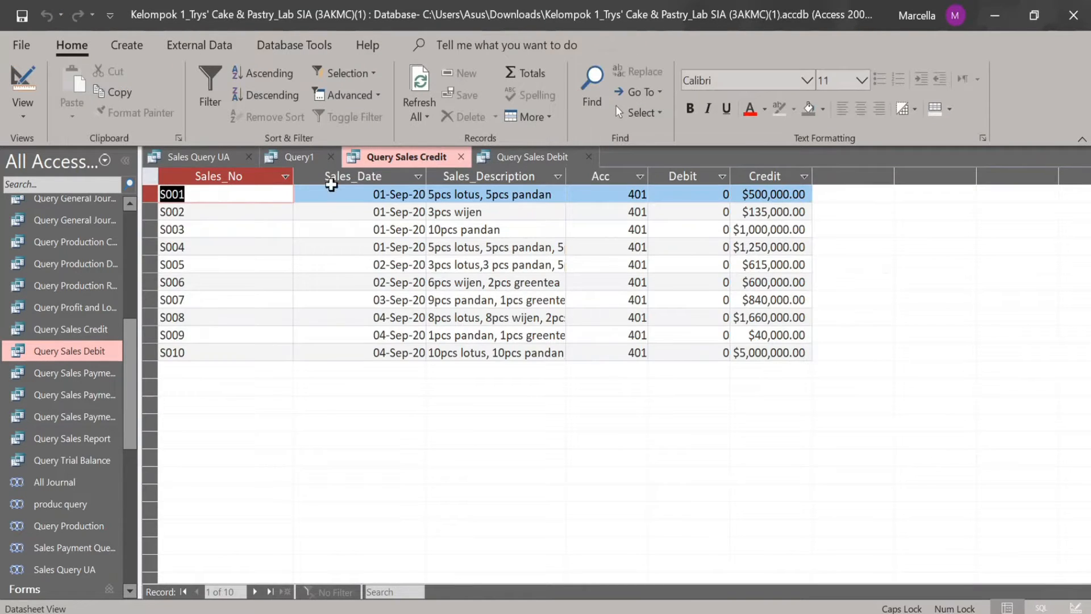
pyautogui.rightClick(435, 157)
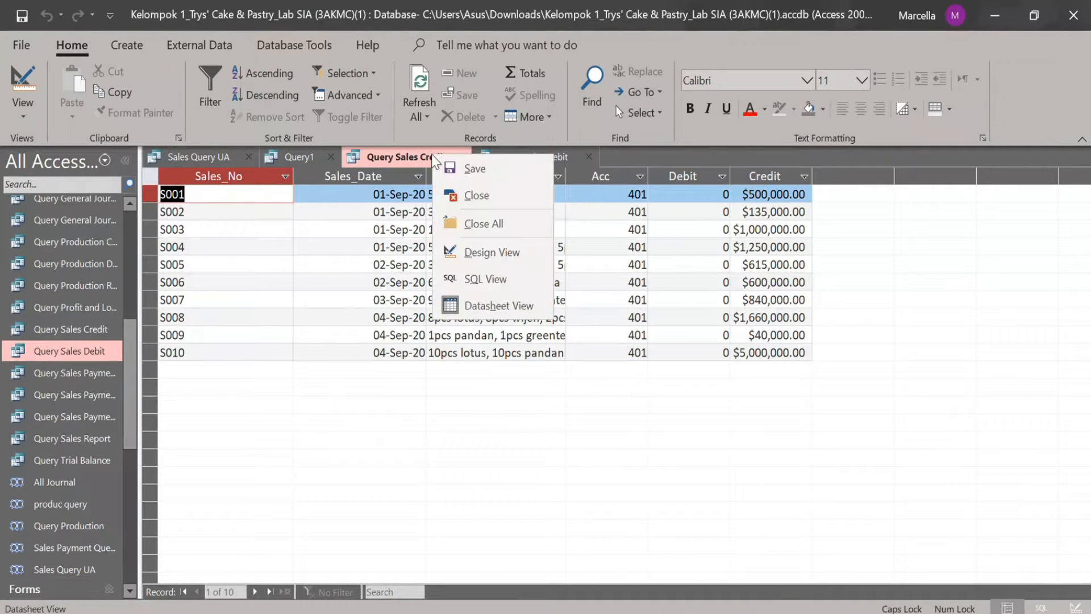
pyautogui.click(485, 278)
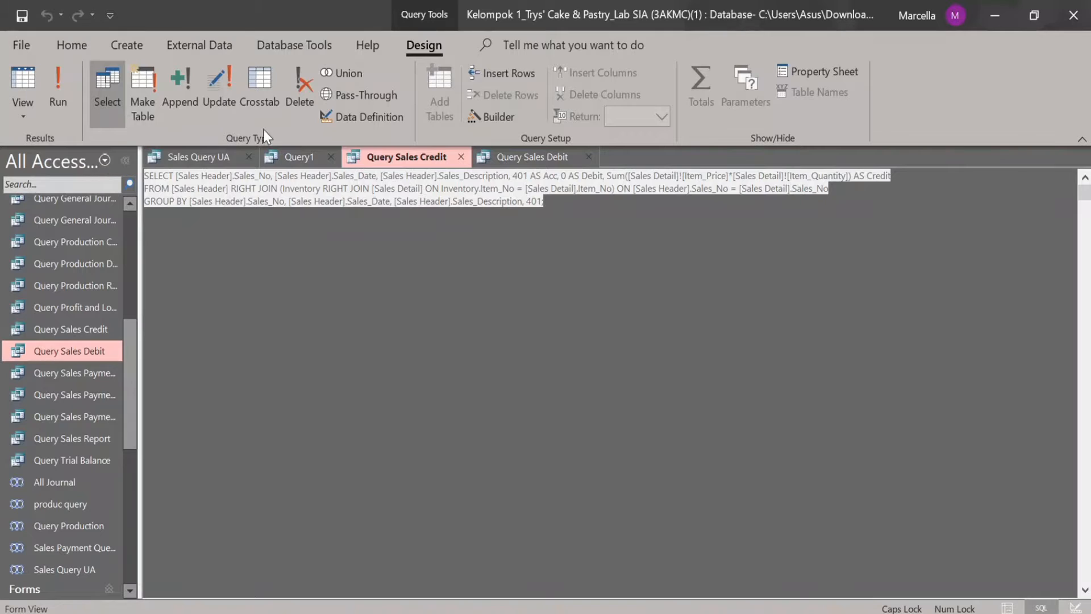
pyautogui.click(293, 162)
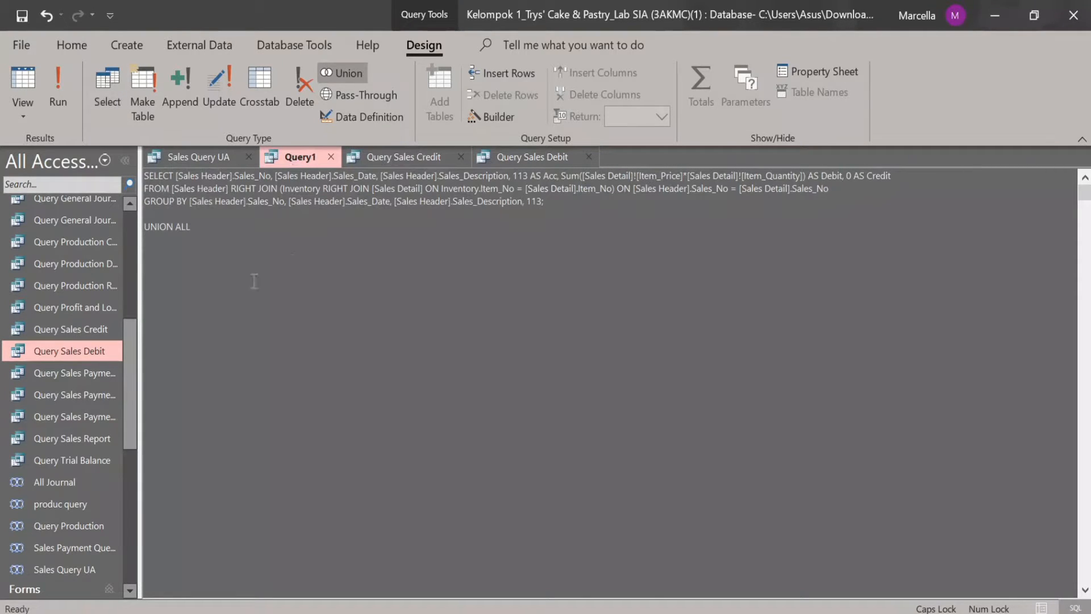
pyautogui.write('SELECT [Sales Header].Sales_No, [Sales Header].Sales_Date, [Sales Header].Sales_Description, 401 AS Acc, 0 AS Debit, Sum([Sales Detail]![Item_Price]*[Sales Detail]![Item_Quantity]) AS Credit FROM [Sales Header] RIGHT JOIN (Inventory RIGHT JOIN [Sales Detail] ON Inventory.Item_No = [Sales Detail].Item_No) ON [Sales Header].Sales_No = [Sales Detail].Sales_No GROUP BY [Sales Header].Sales_No, [Sales Header].Sales_Date, [Sales Header].Sales_Description, 401;')
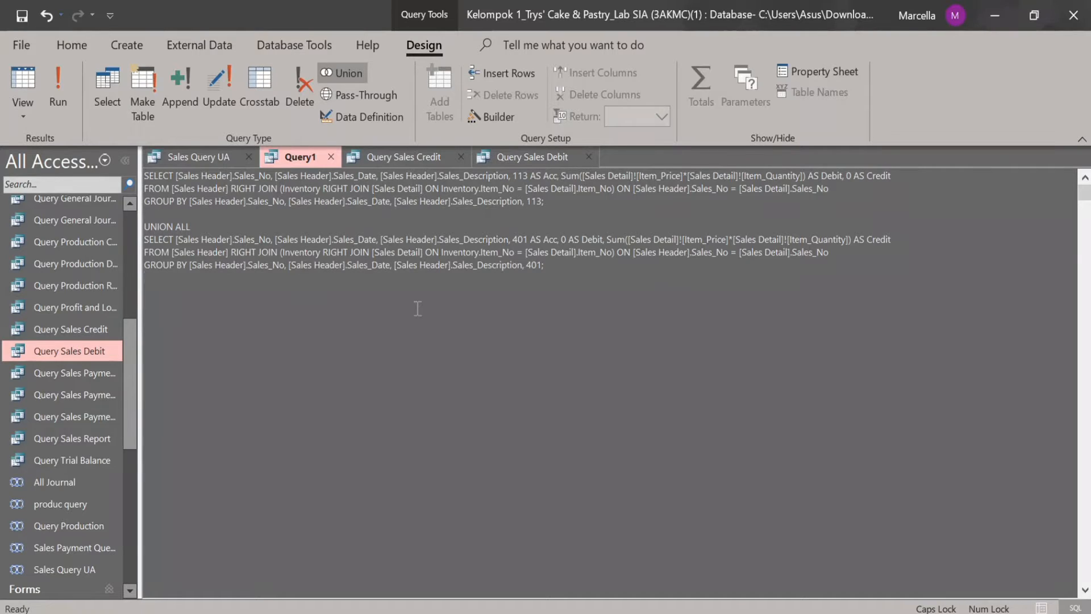
# - Save the union query as SALES QUERY NEW
pyautogui.hotkey('ctrl', 's')
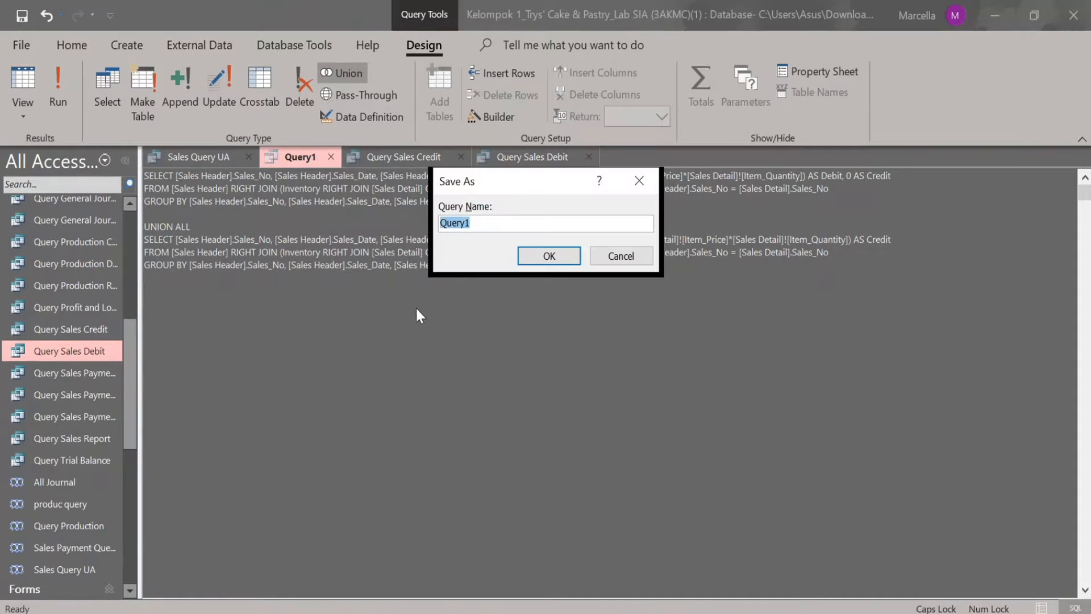
pyautogui.click(481, 228)
pyautogui.press('BackSpace')
pyautogui.press('BackSpace')
pyautogui.press('BackSpace')
pyautogui.press('BackSpace')
pyautogui.press('BackSpace')
pyautogui.press('BackSpace')
pyautogui.write('SALES QUERY NEW')
pyautogui.click(554, 257)
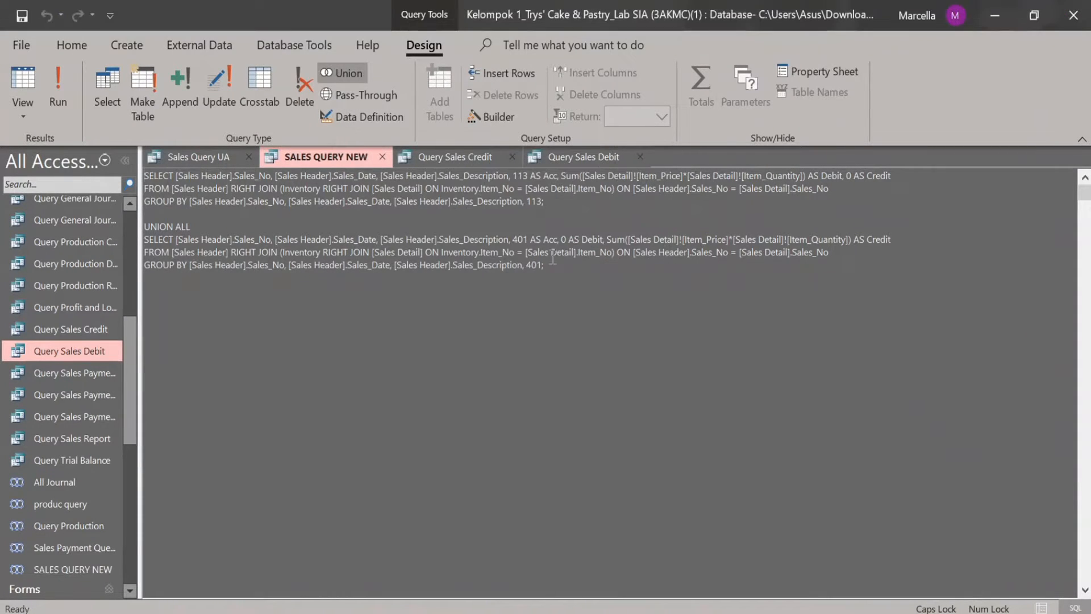
# - Display the results of SALES QUERY NEW as a datasheet and compare them with Sales Query UA
pyautogui.click(43, 76)
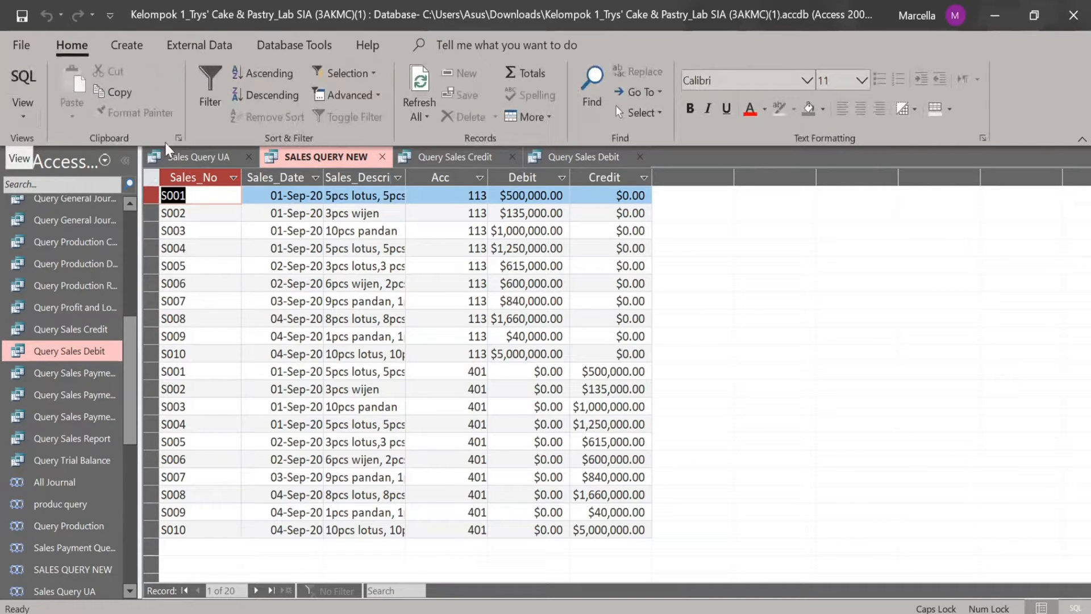
pyautogui.click(192, 162)
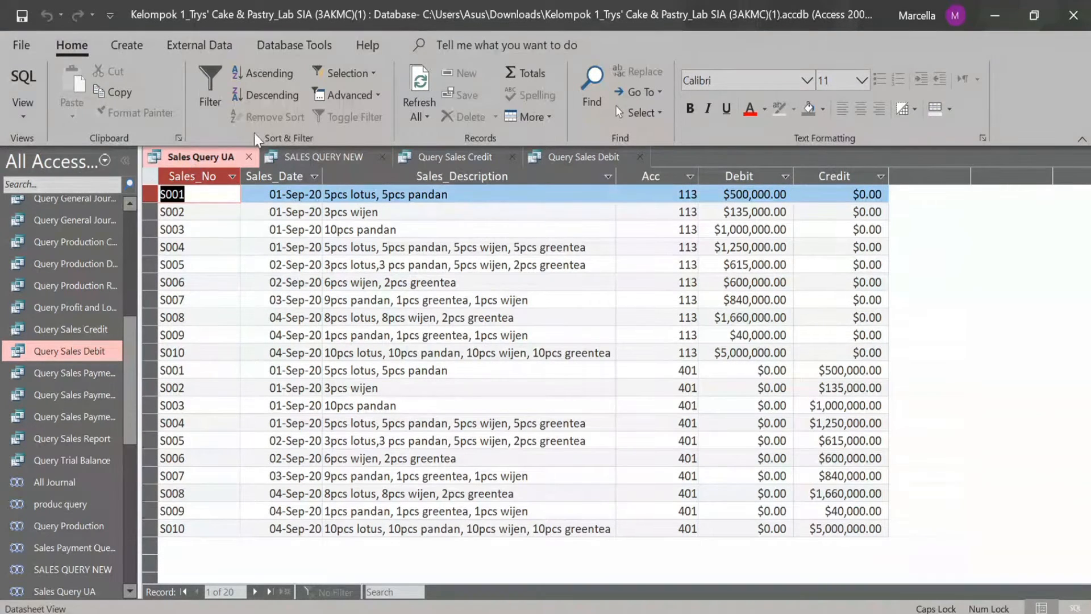
pyautogui.click(289, 154)
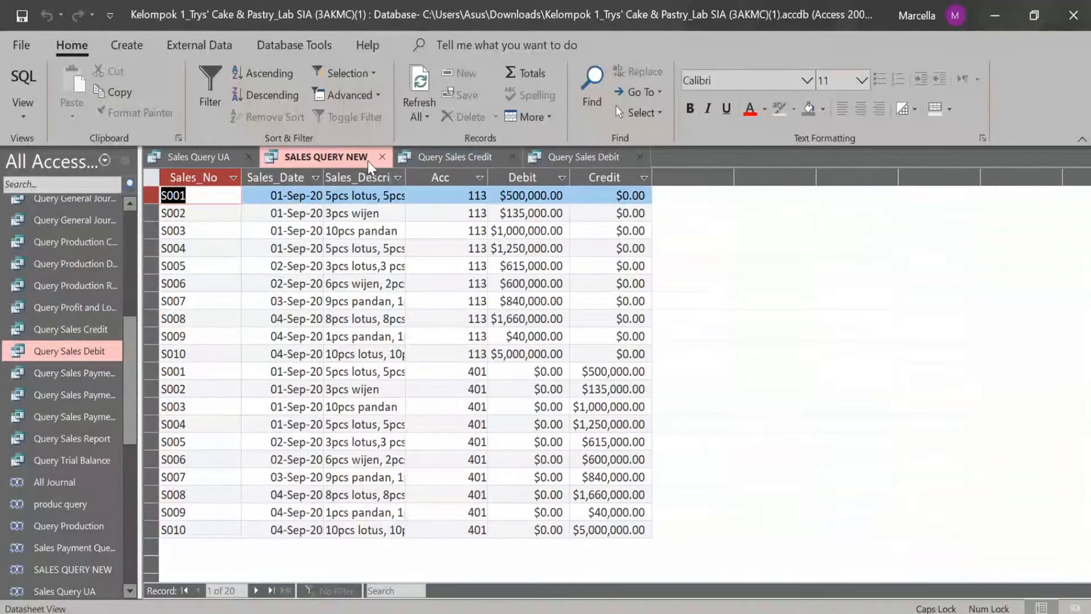
# - Widen the Sales_Description column of SALES QUERY NEW so the long descriptions are readable
pyautogui.click(397, 178)
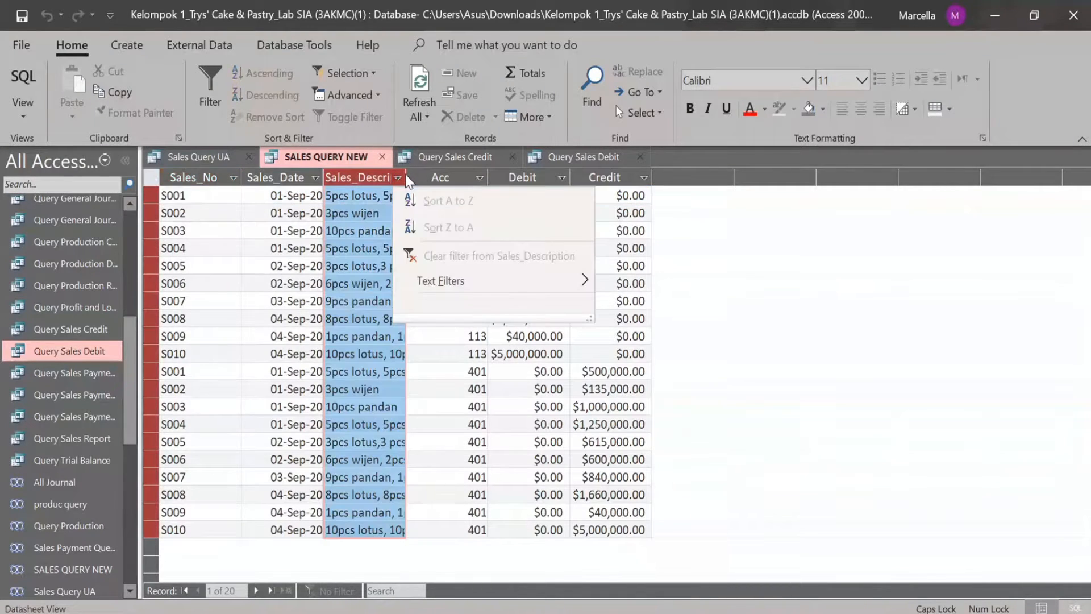
pyautogui.press('Escape')
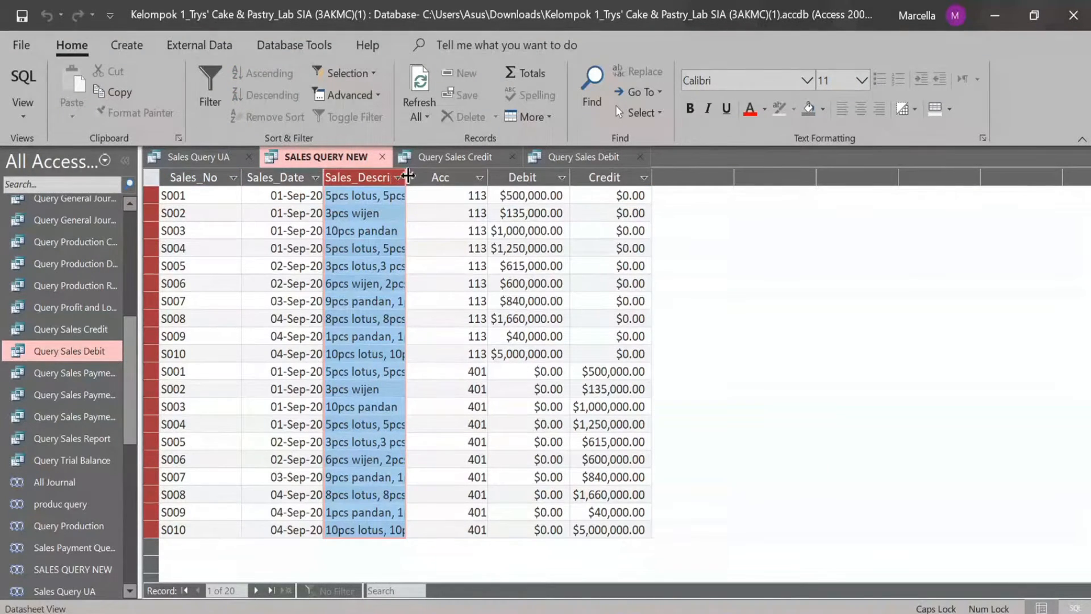
pyautogui.moveTo(405, 178); pyautogui.dragTo(611, 179)
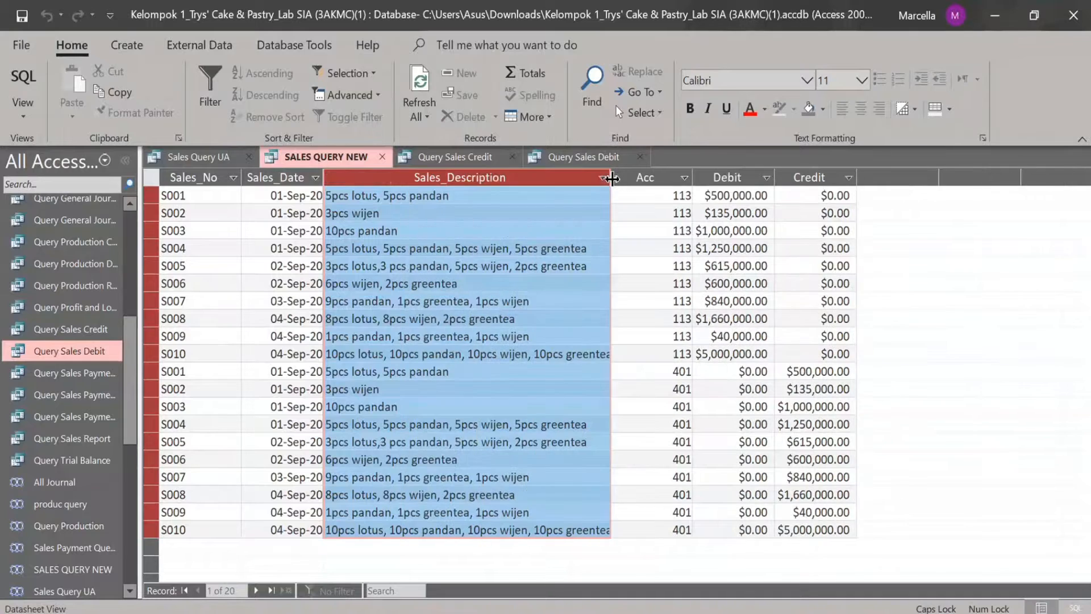
# - Compare the widened SALES QUERY NEW datasheet with Sales Query UA again
pyautogui.click(215, 156)
pyautogui.click(295, 163)
pyautogui.click(238, 162)
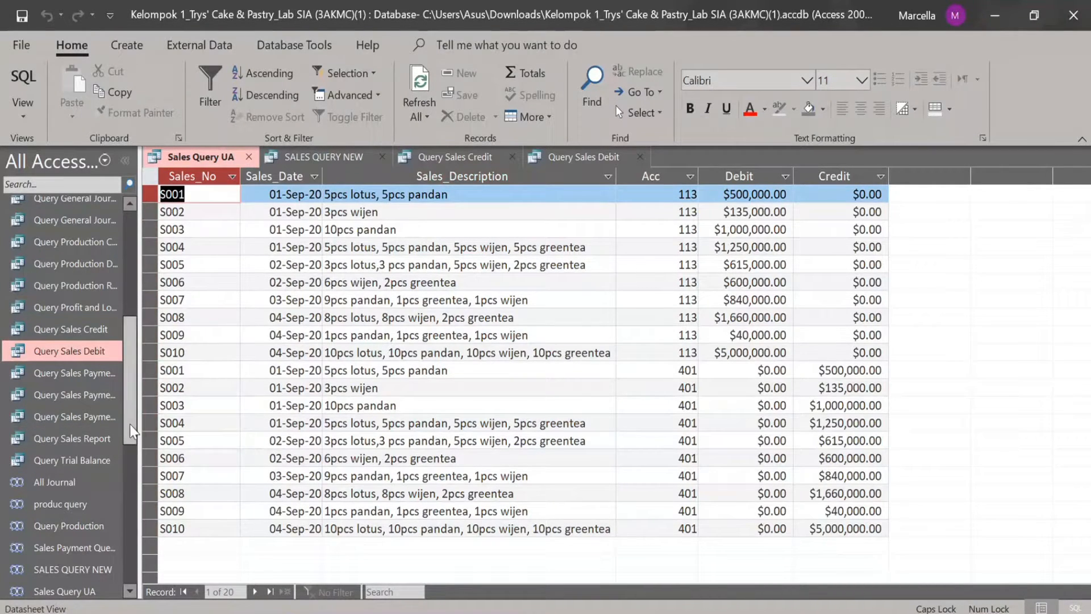
# - Open the existing Query Production union query as a datasheet to review its debit and credit rows
pyautogui.moveTo(132, 433); pyautogui.dragTo(131, 462)
pyautogui.click(83, 434)
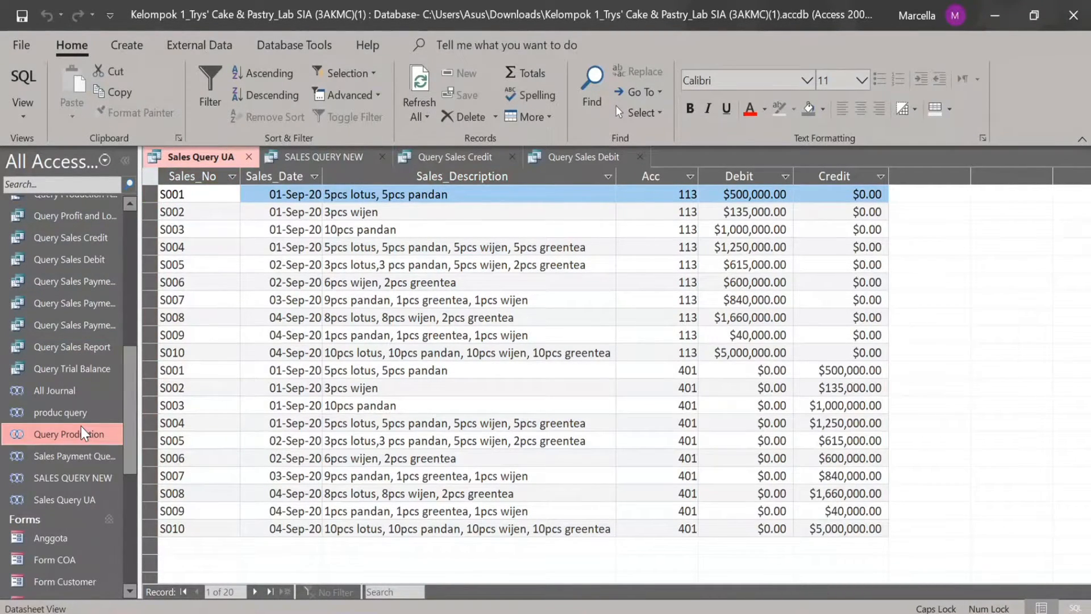
pyautogui.doubleClick(84, 433)
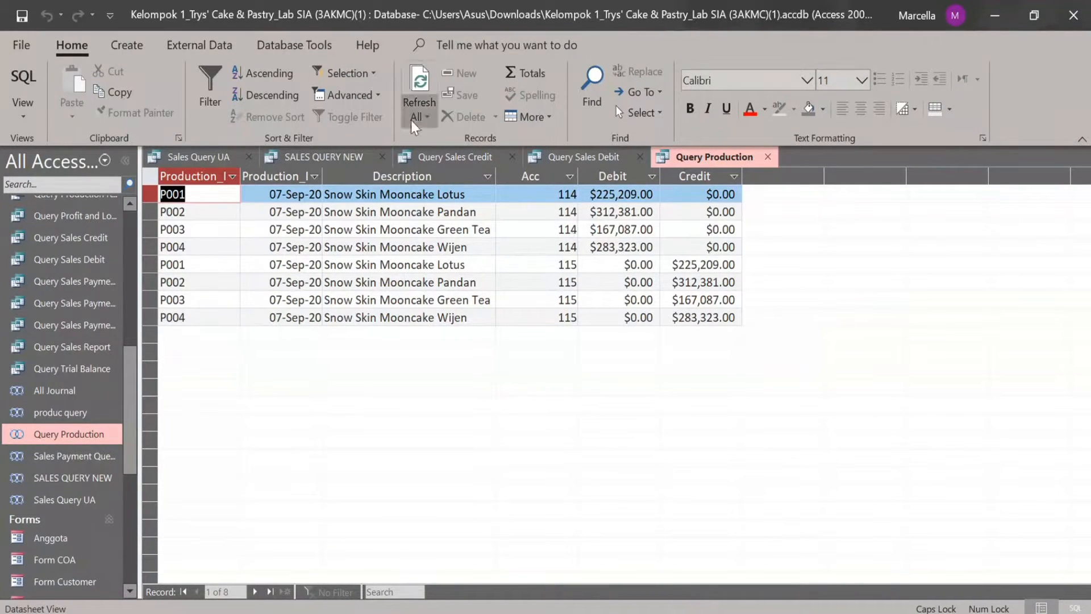
# - Create a new query in design without adding any tables and switch it to a union query
pyautogui.click(129, 53)
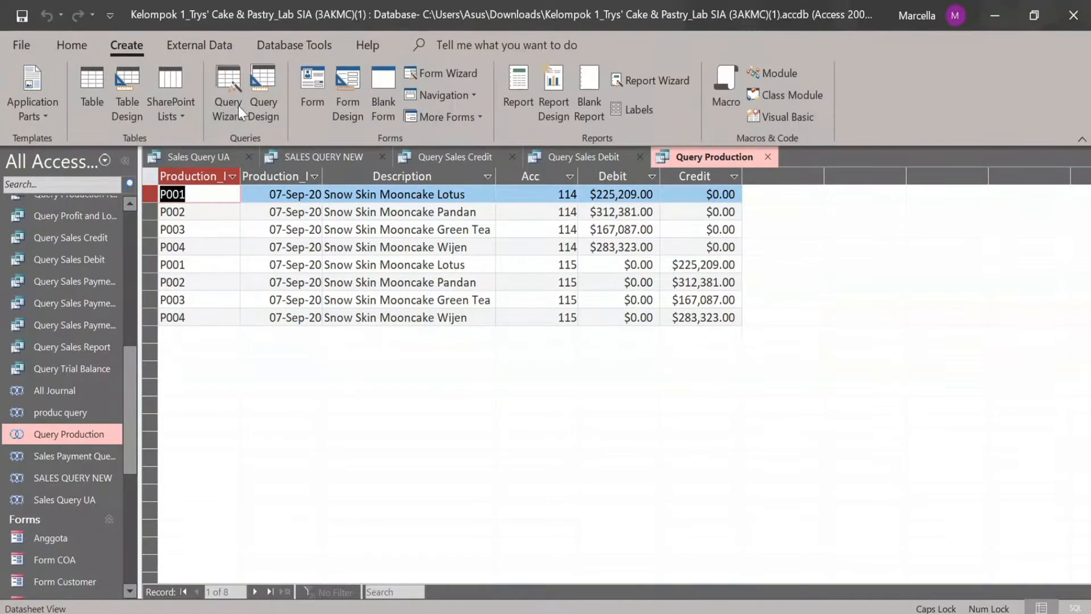
pyautogui.click(252, 127)
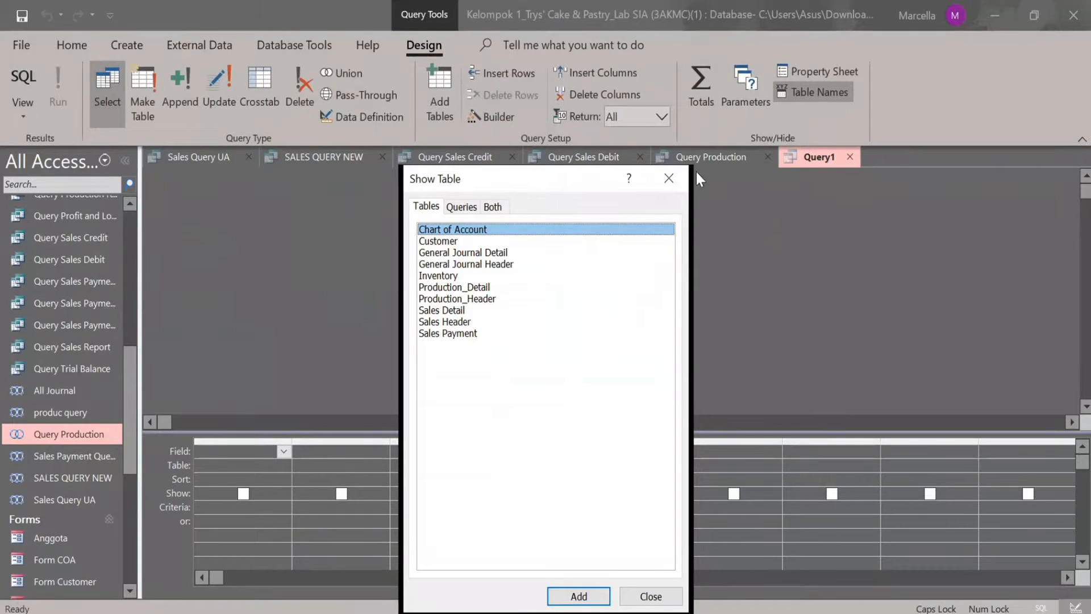
pyautogui.click(668, 178)
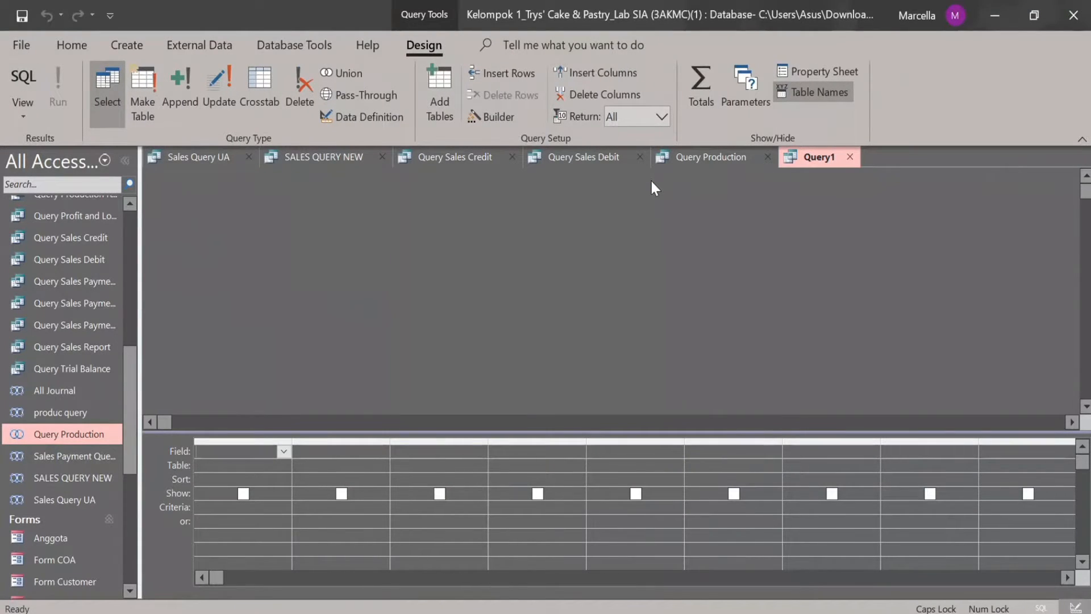
pyautogui.click(333, 68)
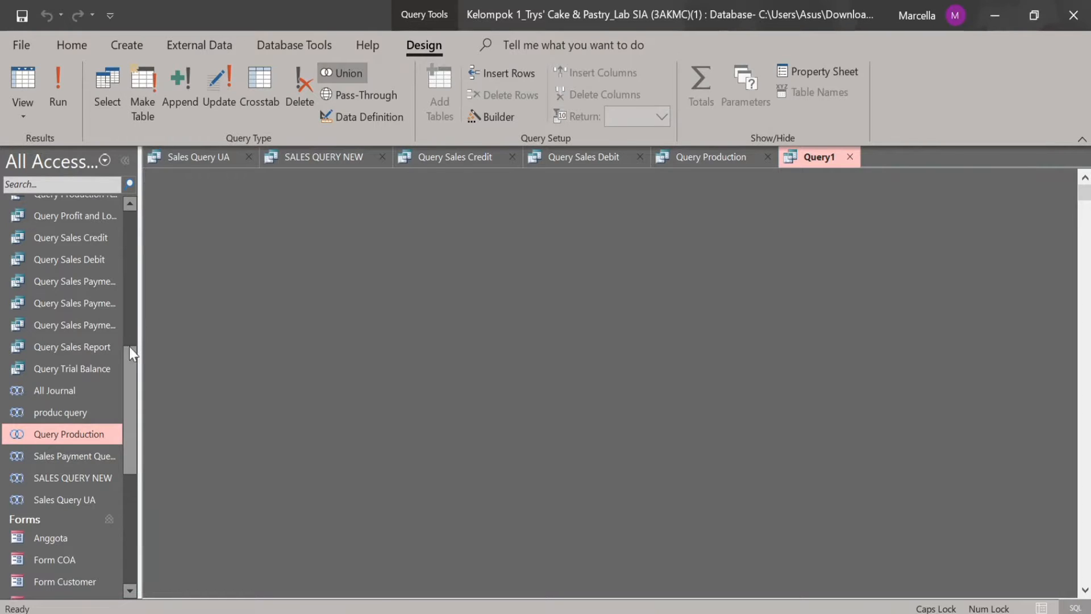
# - Open the Query Production Debit and Query Production Credit queries
pyautogui.moveTo(129, 347); pyautogui.dragTo(127, 311)
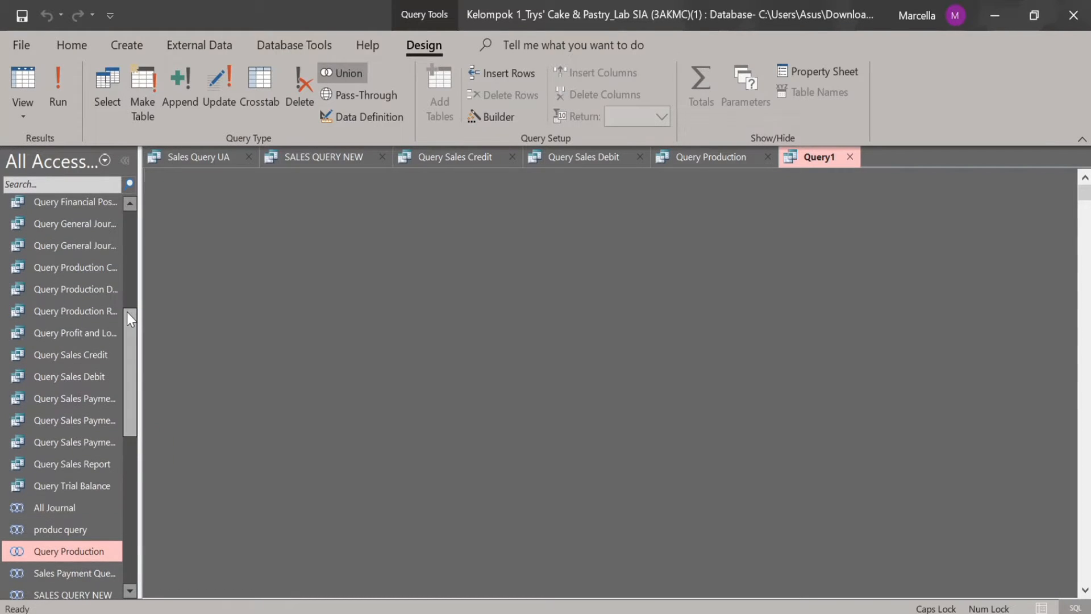
pyautogui.doubleClick(97, 281)
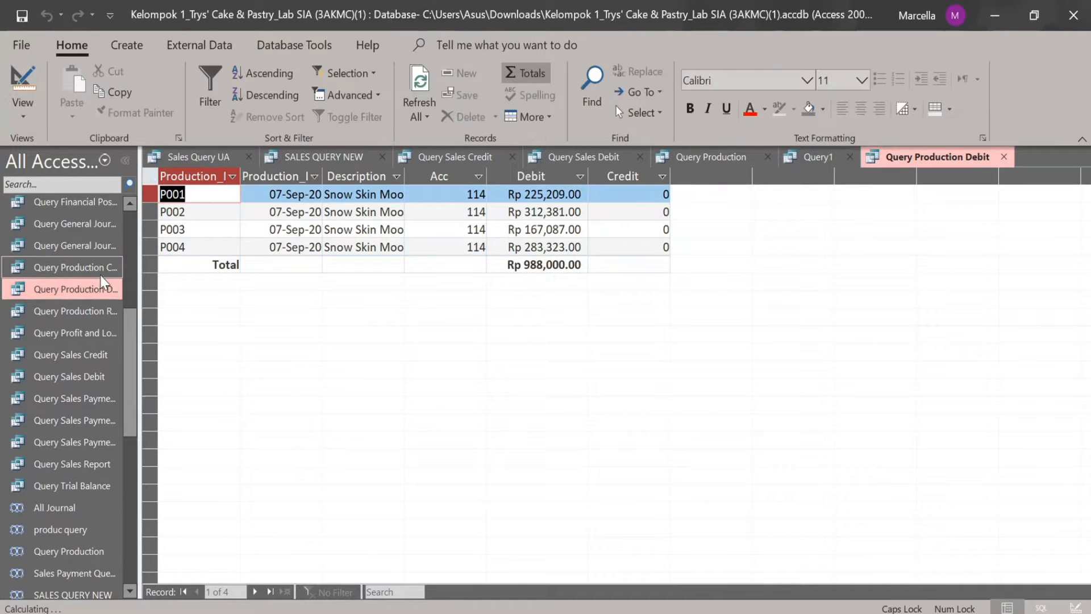
pyautogui.click(100, 276)
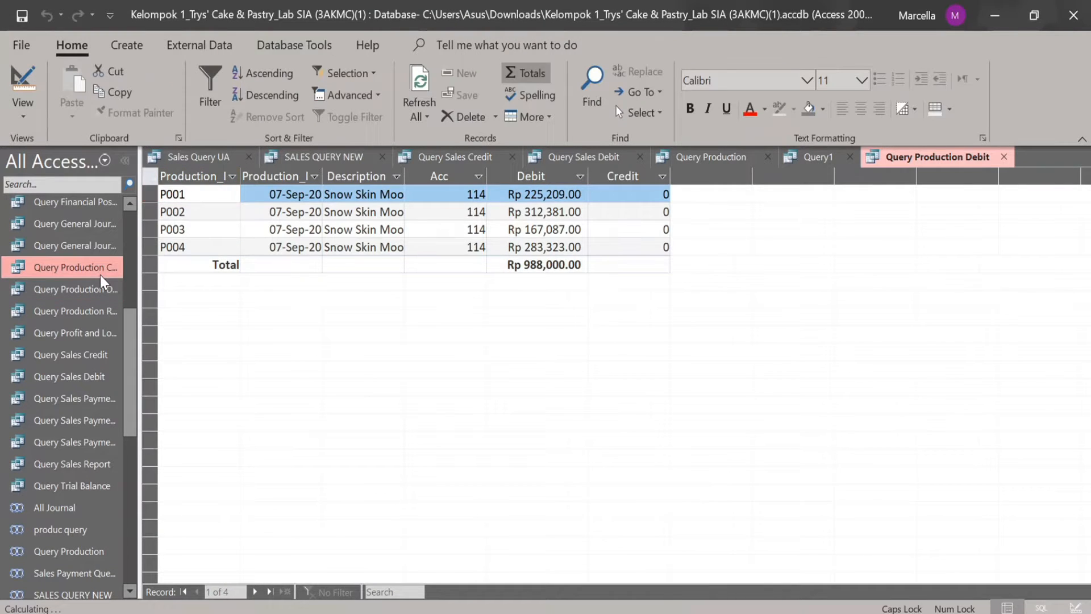
# - Copy the SQL statement of Query Production Debit into the empty union query and add UNION ALL below it
pyautogui.rightClick(737, 162)
pyautogui.click(762, 283)
pyautogui.hotkey('ctrl', 'c')
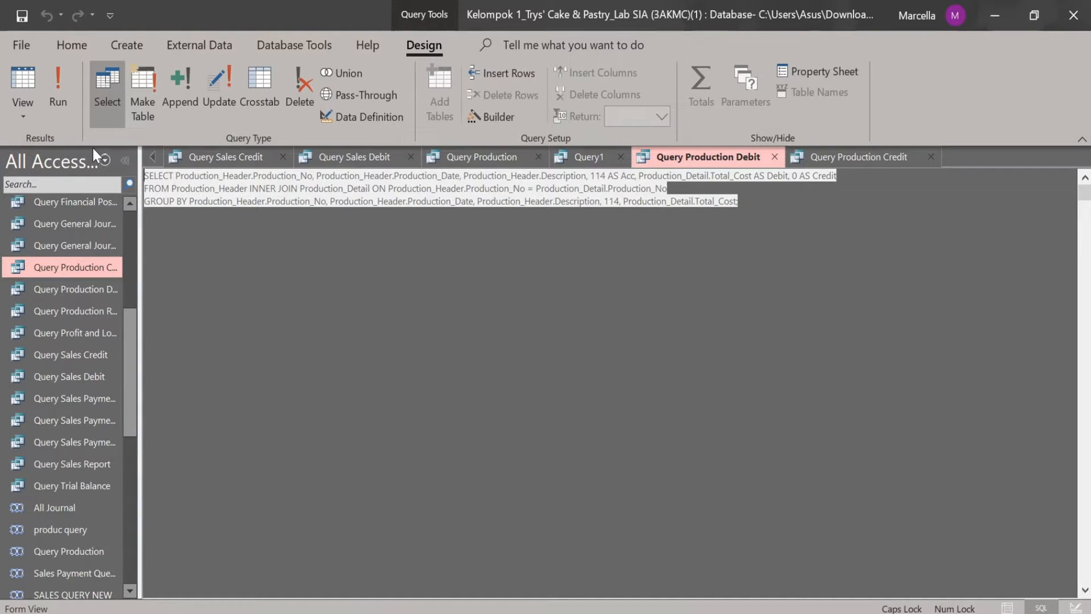
pyautogui.click(587, 153)
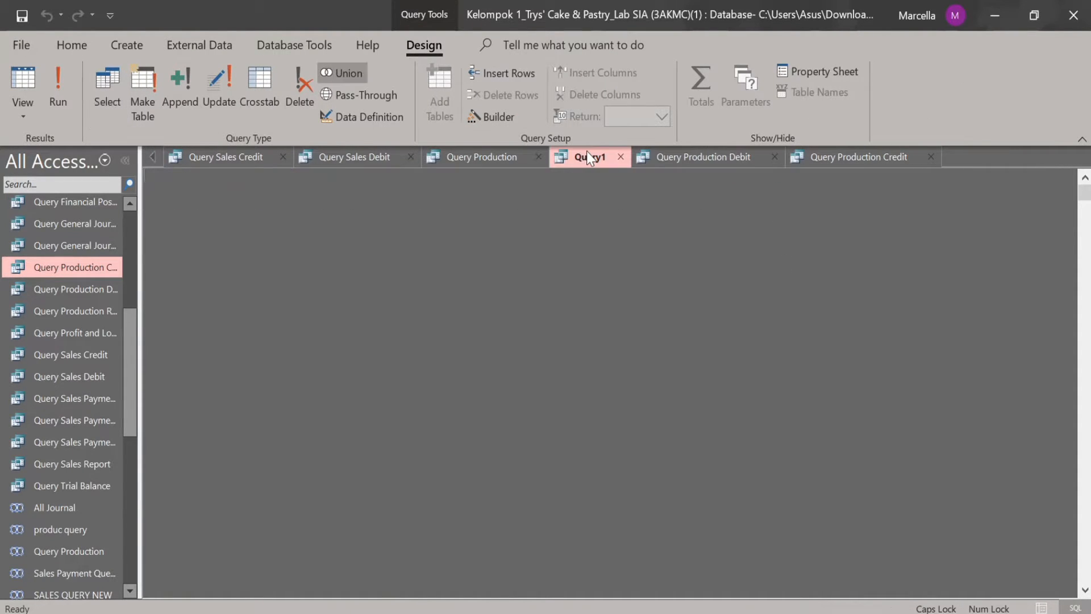
pyautogui.hotkey('ctrl', 'v')
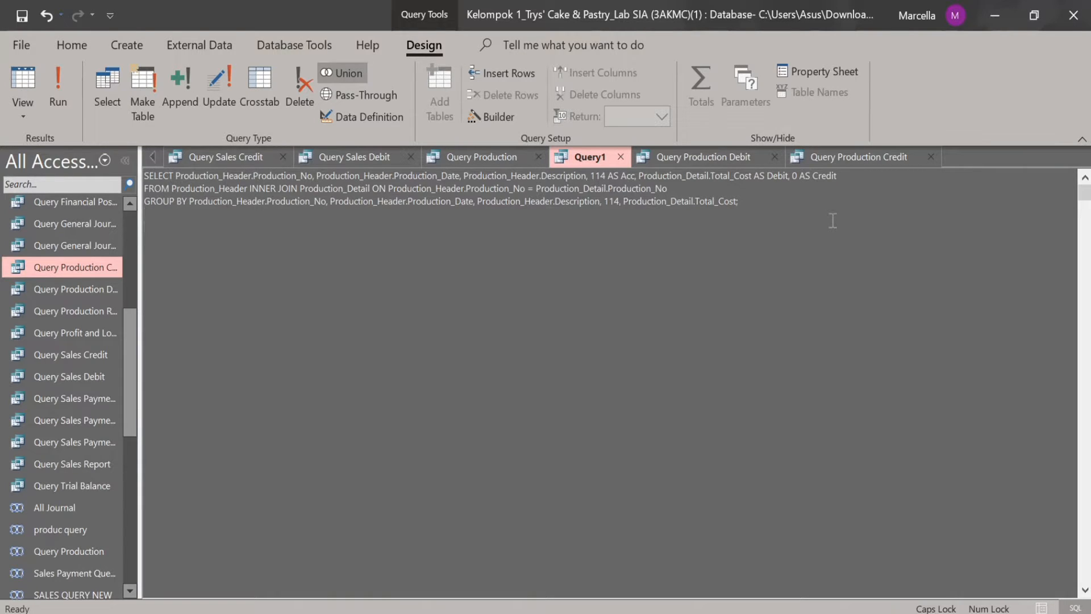
pyautogui.write('UNION ALL')
# - Copy the SQL statement of Query Production Credit into Query1 below the UNION ALL line
pyautogui.click(857, 156)
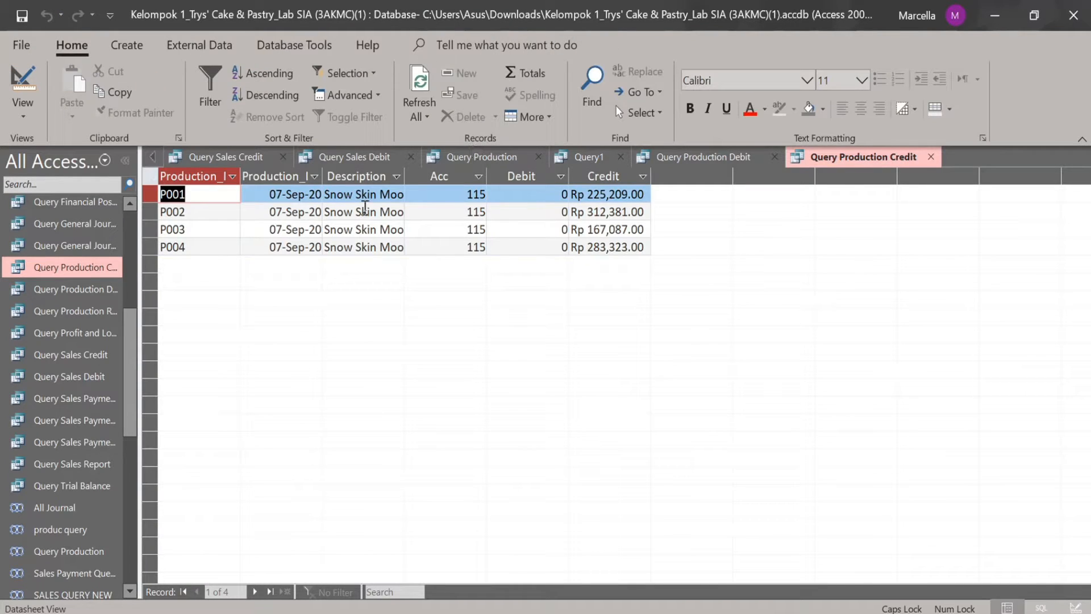
pyautogui.rightClick(831, 165)
pyautogui.click(894, 279)
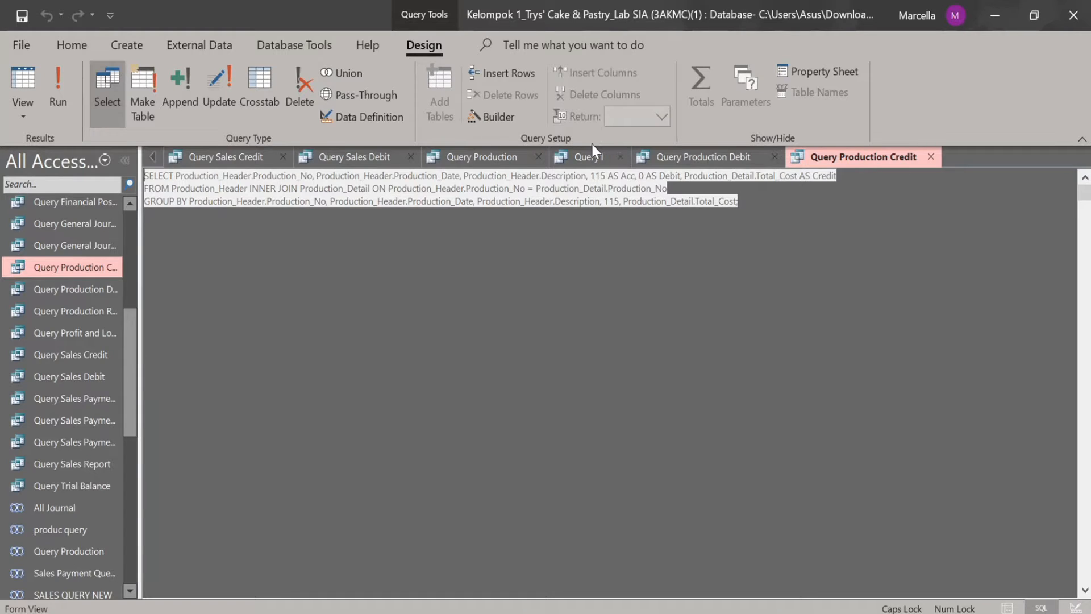
pyautogui.click(586, 158)
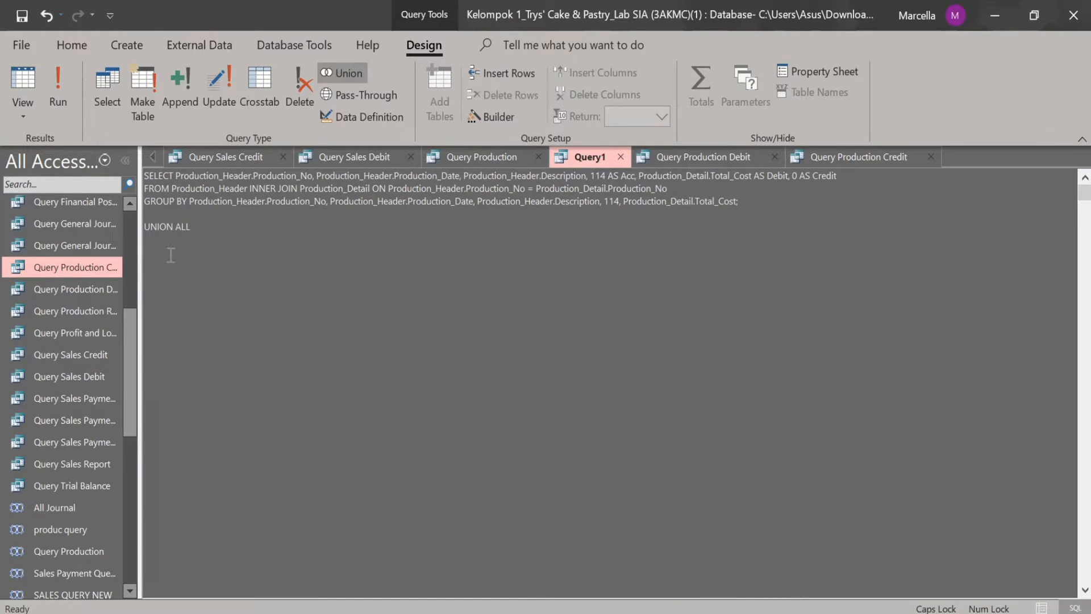
pyautogui.write('SELECT Production_Header.Production_No, Production_Header.Production_Date, Production_Header.Description, 115 AS Acc, 0 AS Debit, Production_Detail.Total_Cost AS Credit FROM Production_Header INNER JOIN Production_Detail ON Production_Header.Production_No = Production_Detail.Production_No GROUP BY Production_Header.Production_No, Production_Header.Production_Date, Production_Header.Description, 115, Production_Detail.Total_Cost;')
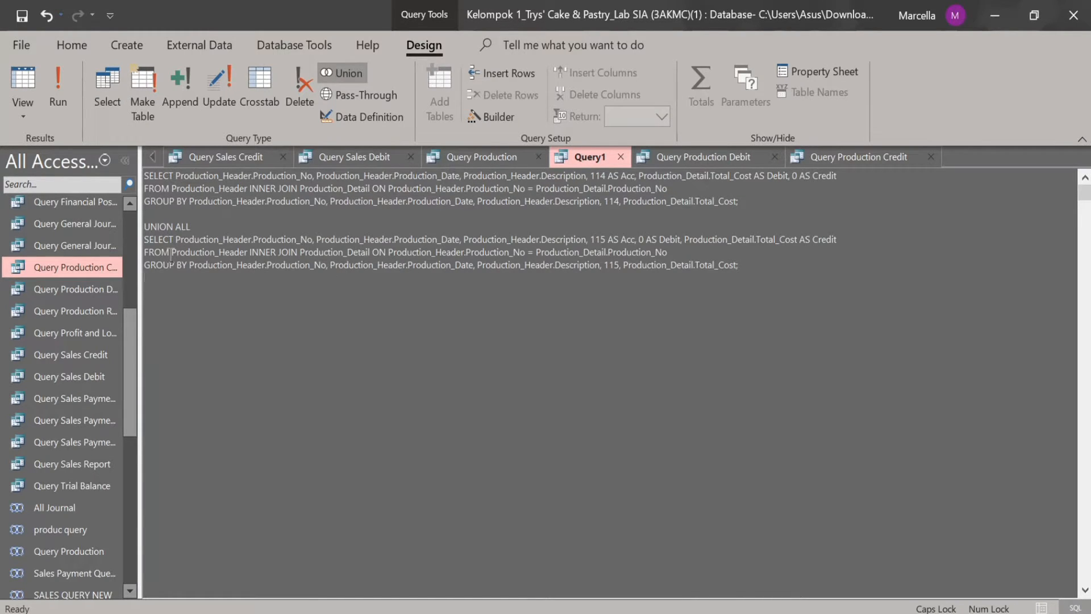
# - Save the union query as PRODUCTION QUERY NEW and show its results in a datasheet
pyautogui.hotkey('ctrl', 's')
pyautogui.write('PRO')
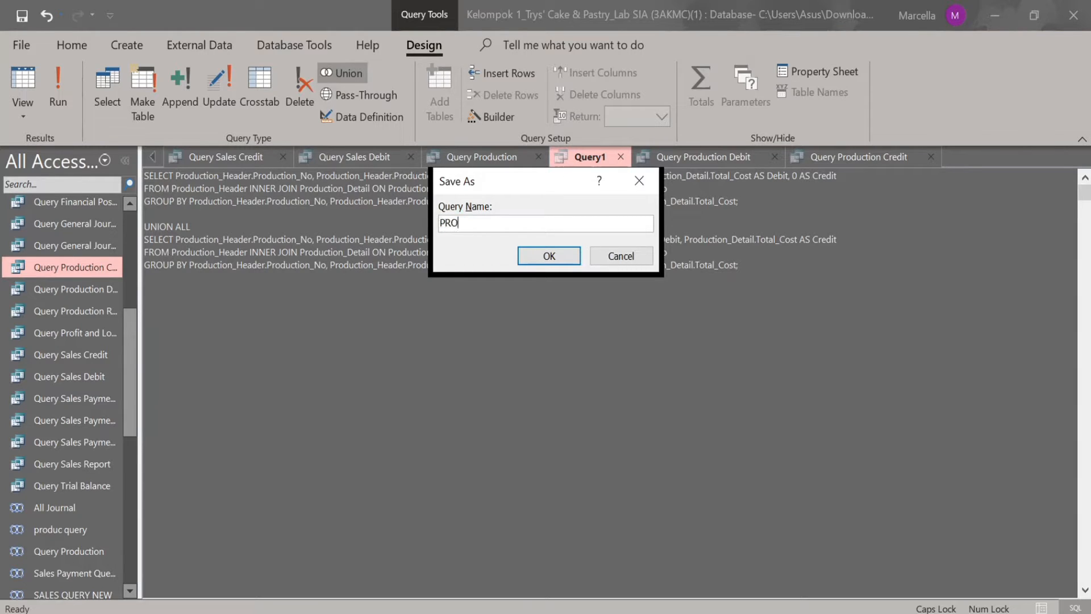
pyautogui.write('DUCTION QUERY NEW')
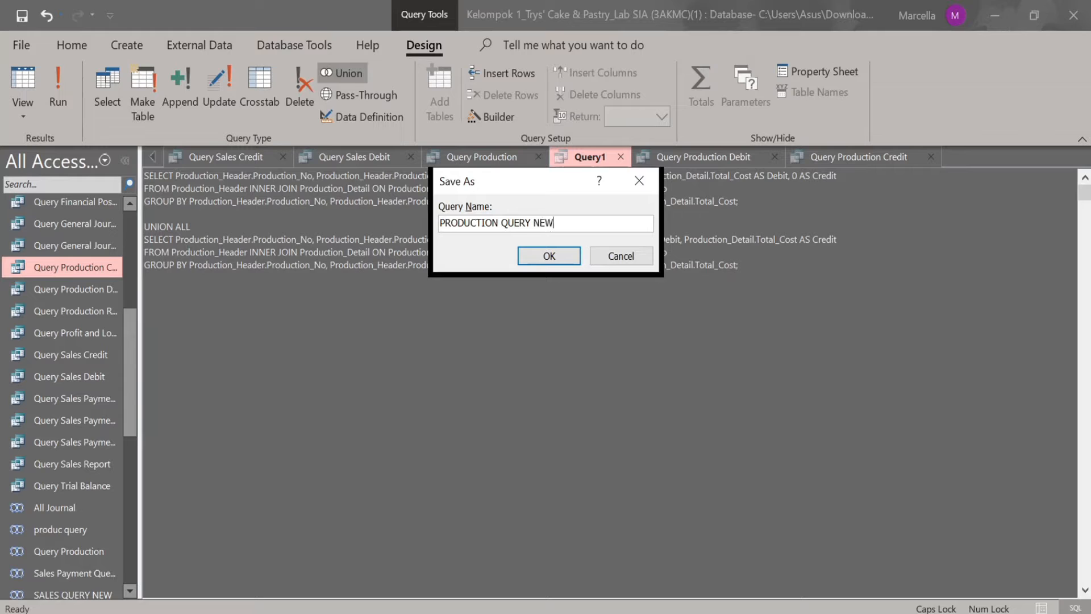
pyautogui.click(548, 256)
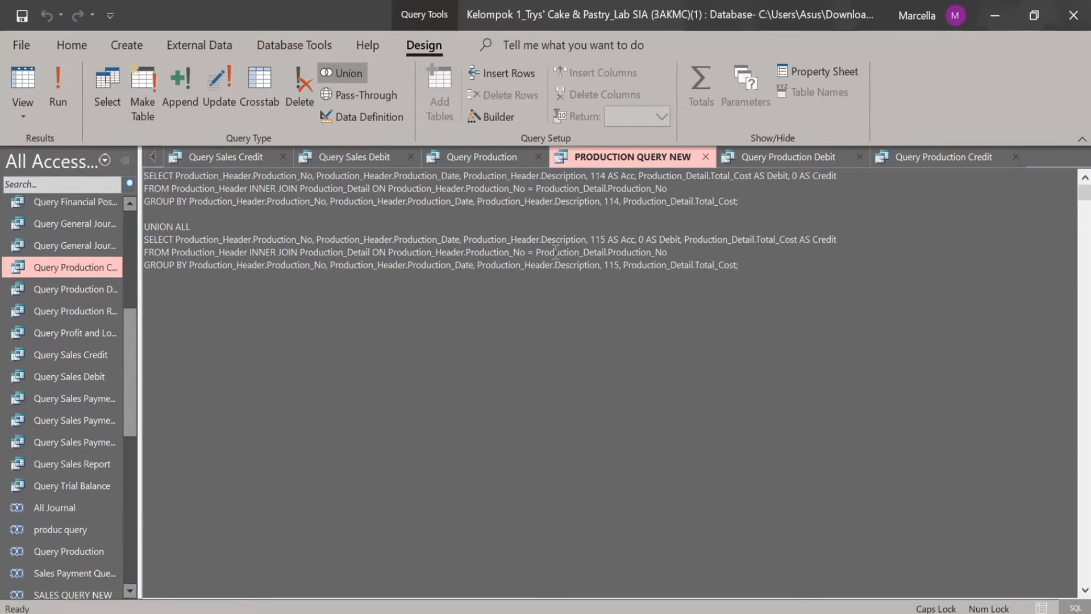
pyautogui.click(26, 79)
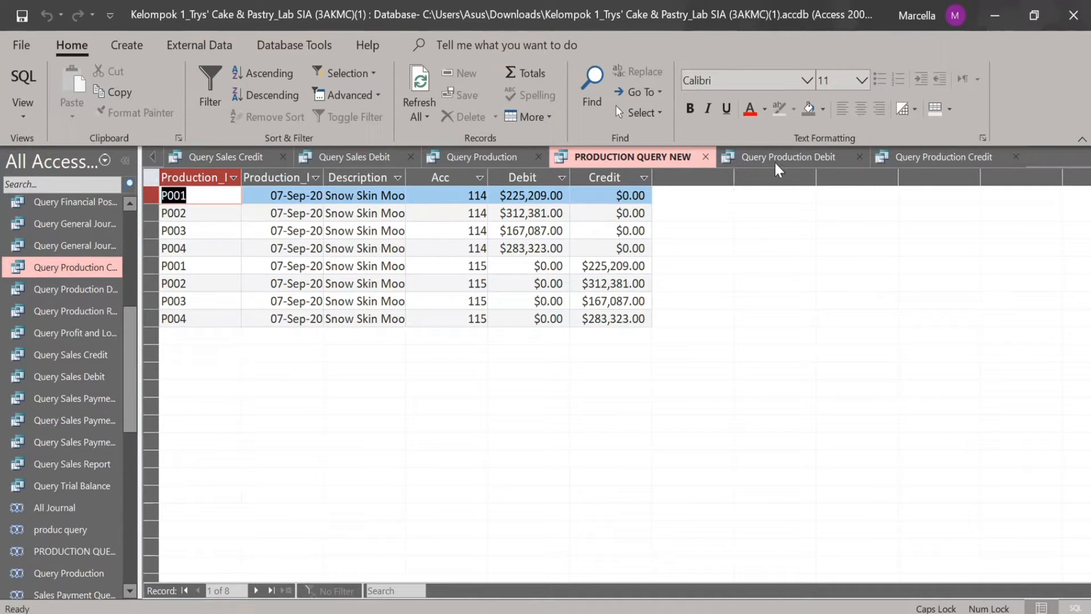
pyautogui.click(495, 162)
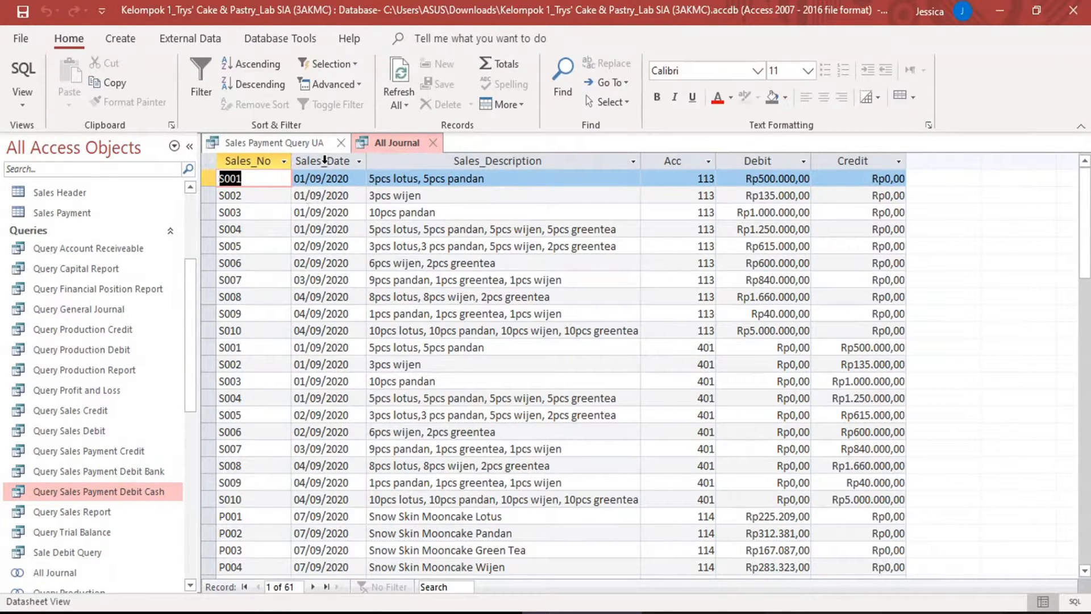
# - Create a new query design without adding any tables and switch it to SQL view
pyautogui.click(130, 38)
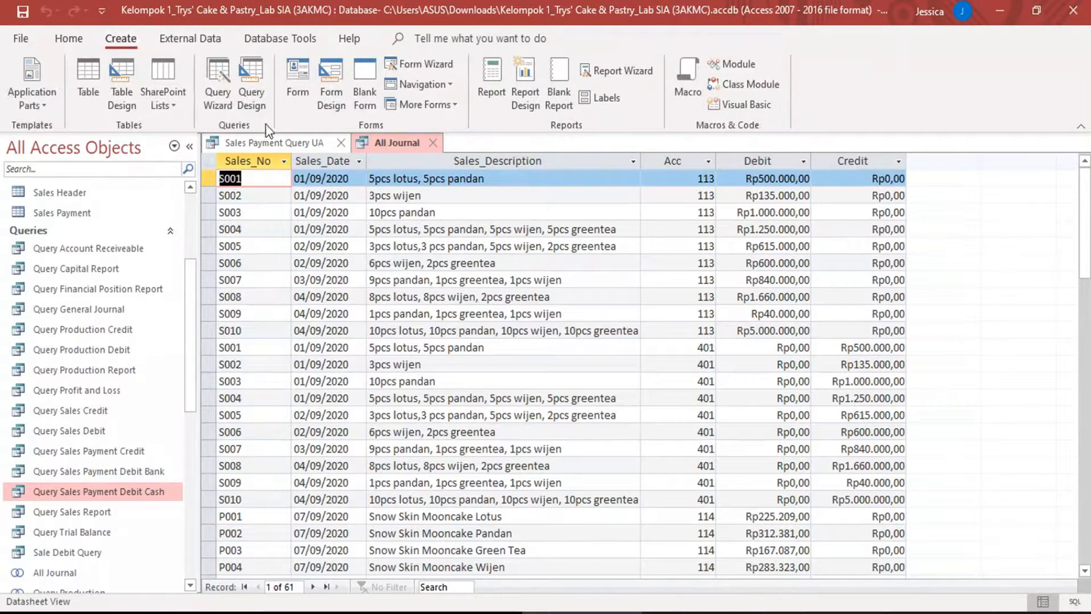
pyautogui.click(251, 92)
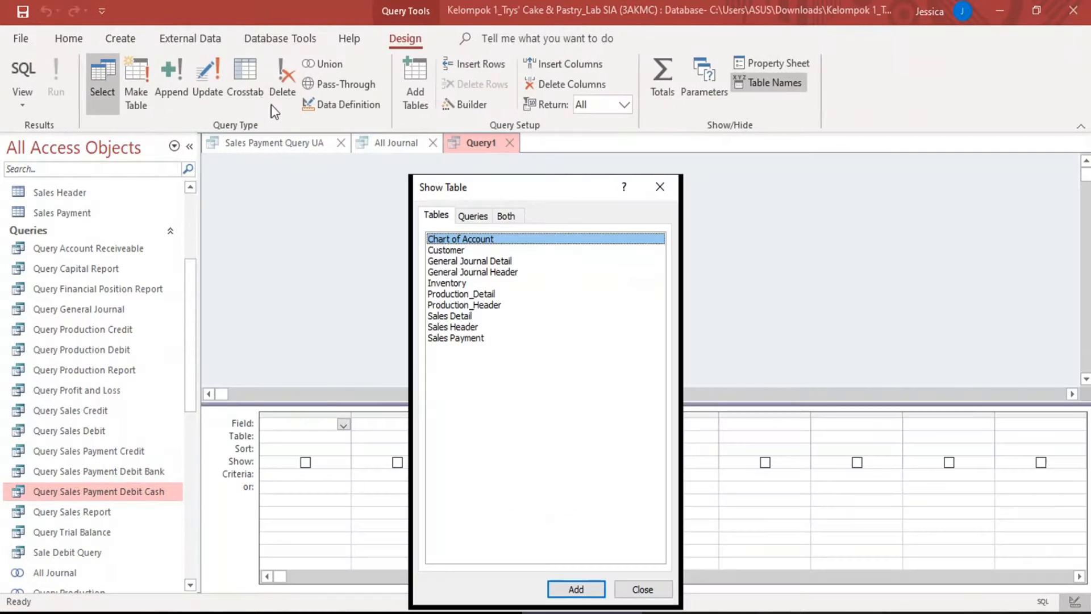
pyautogui.click(660, 187)
pyautogui.rightClick(496, 141)
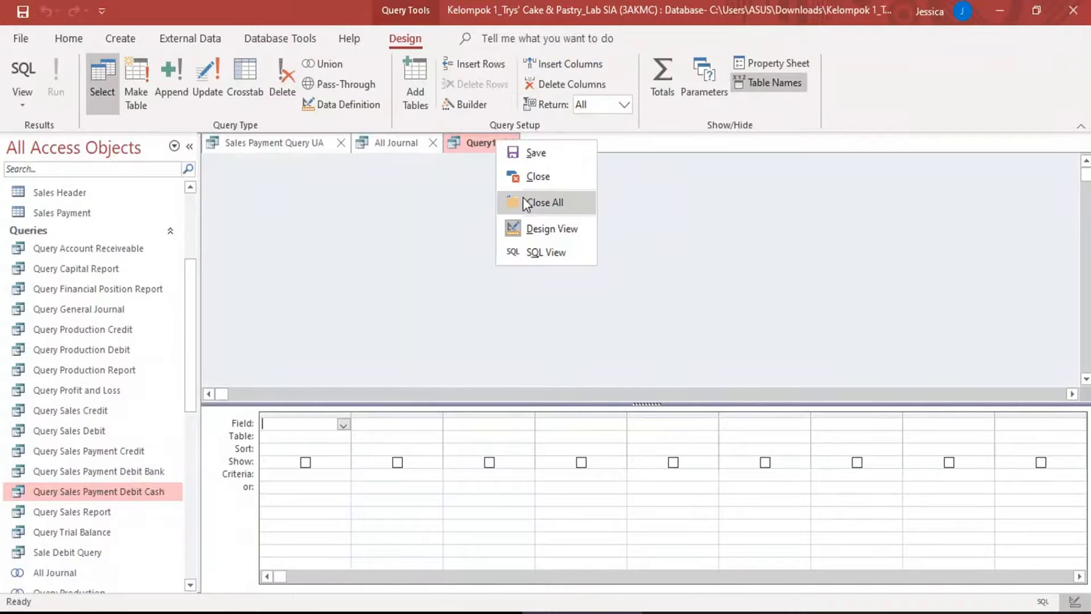
pyautogui.click(530, 250)
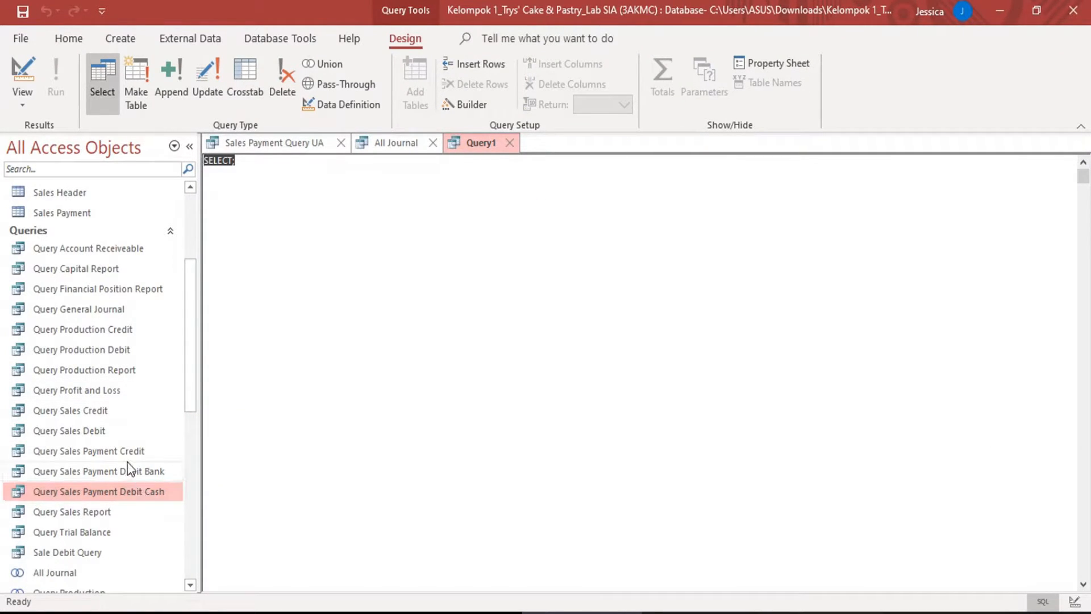
# - Copy the SQL statement of Query Sales Payment Debit Cash into the new query and add UNION ALL below it
pyautogui.doubleClick(147, 491)
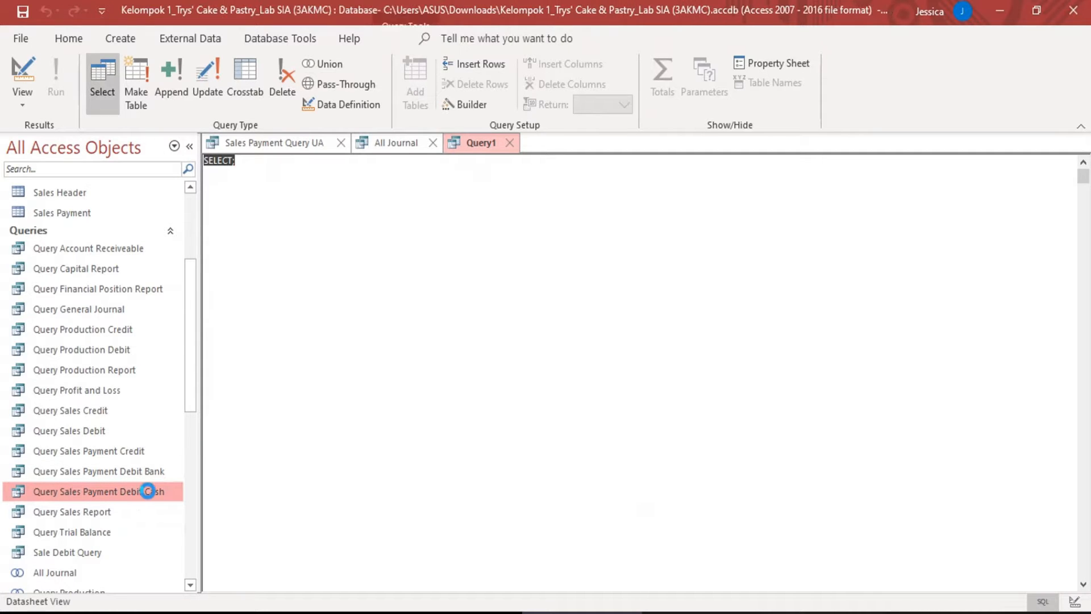
pyautogui.rightClick(616, 140)
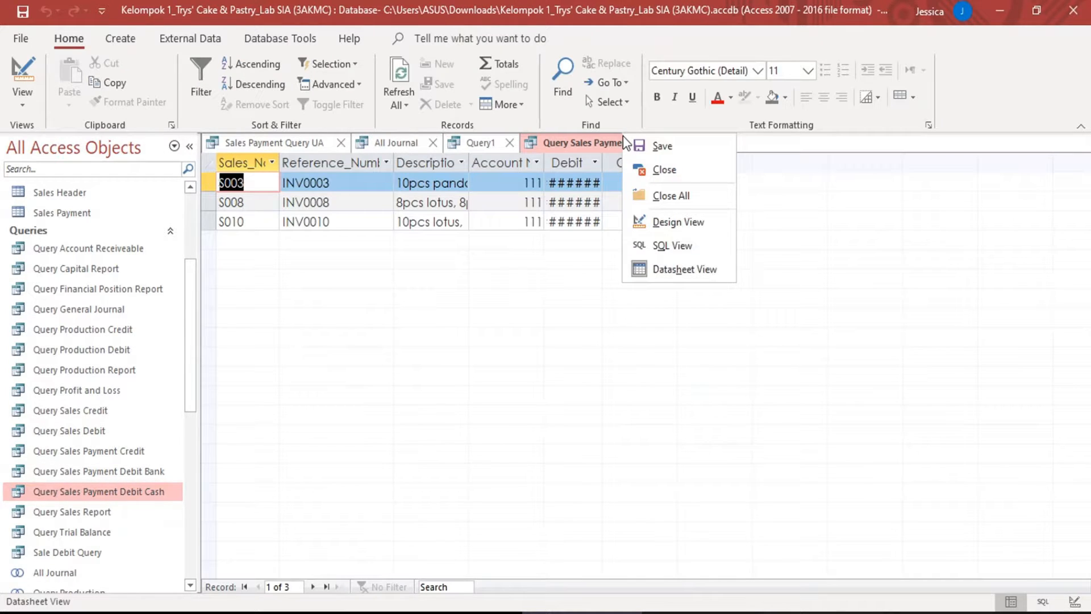
pyautogui.click(670, 246)
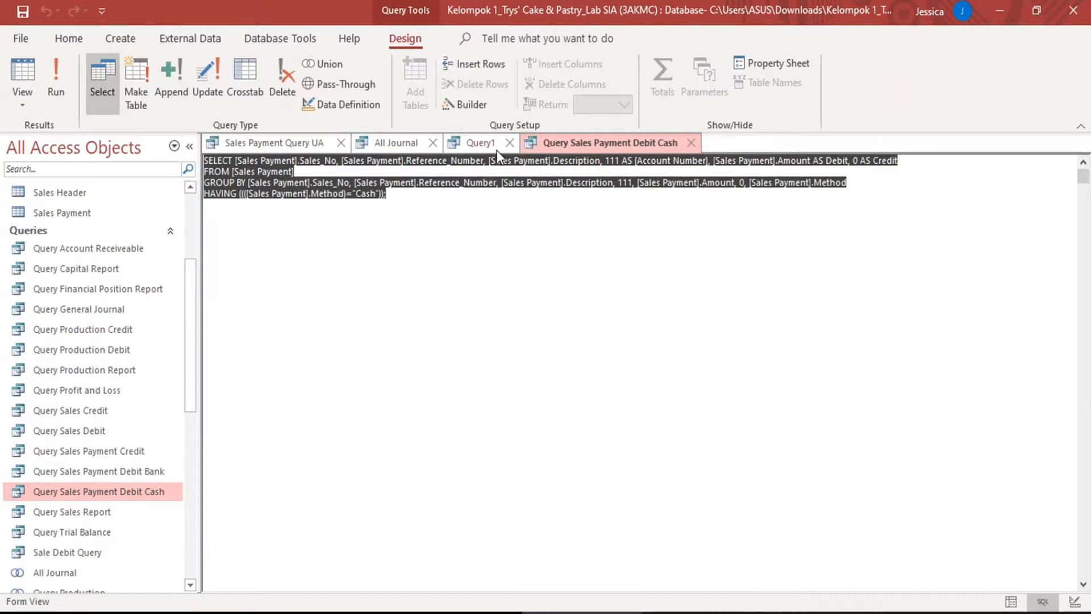
pyautogui.click(491, 142)
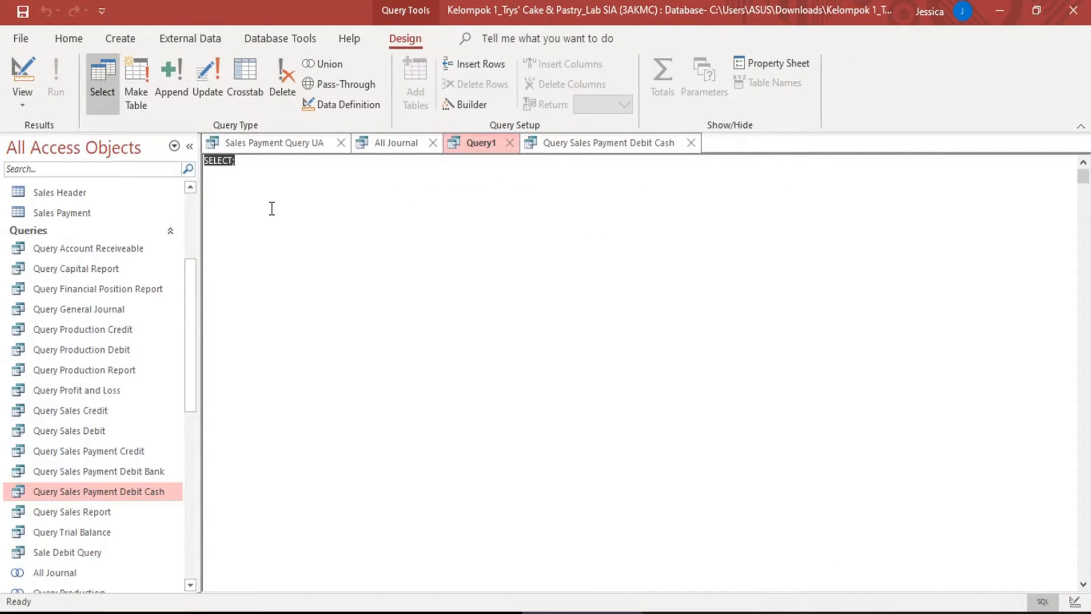
pyautogui.write('SELECT [Sales Payment].Sales_No, [Sales Payment].Reference_Number, [Sales Payment].Description, 111 AS [Account Number], [Sales Payment].Amount AS Debit, 0 AS Credit FROM [Sales Payment] GROUP BY [Sales Payment].Sales_No, [Sales Payment].Reference_Number, [Sales Payment].Description, 111, [Sales Payment].Amount, 0, [Sales Payment].Method HAVING ((([Sales Payment].Method)="Cash"));')
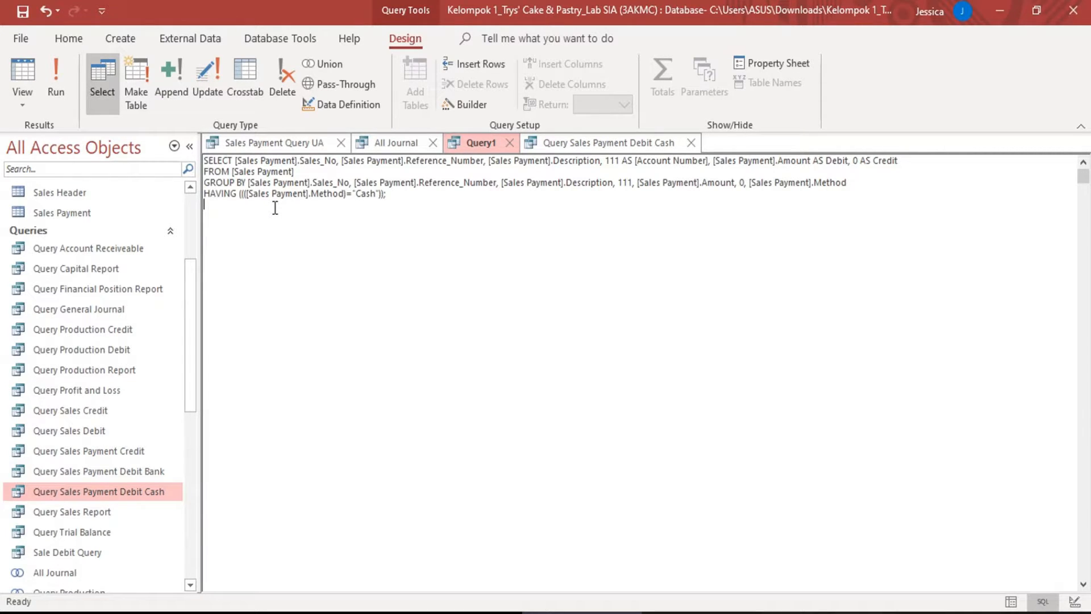
pyautogui.press('Return')
pyautogui.press('capslock')
pyautogui.write('UNION ALL')
pyautogui.press('Return')
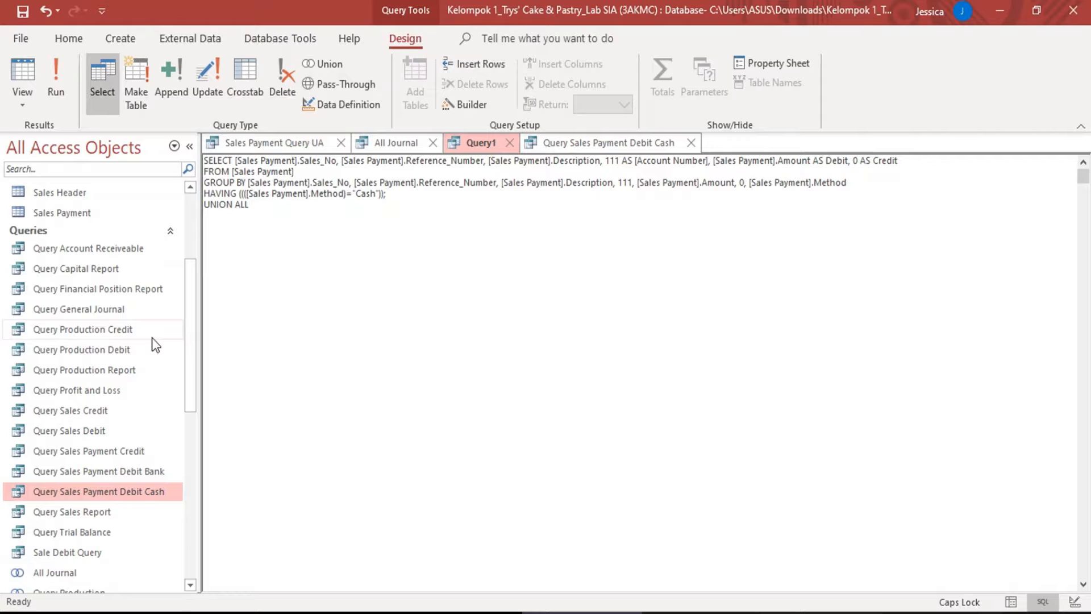
# - Append the SQL statement of Query Sales Payment Debit Bank to Query1, followed by another UNION ALL line
pyautogui.doubleClick(90, 473)
pyautogui.rightClick(759, 143)
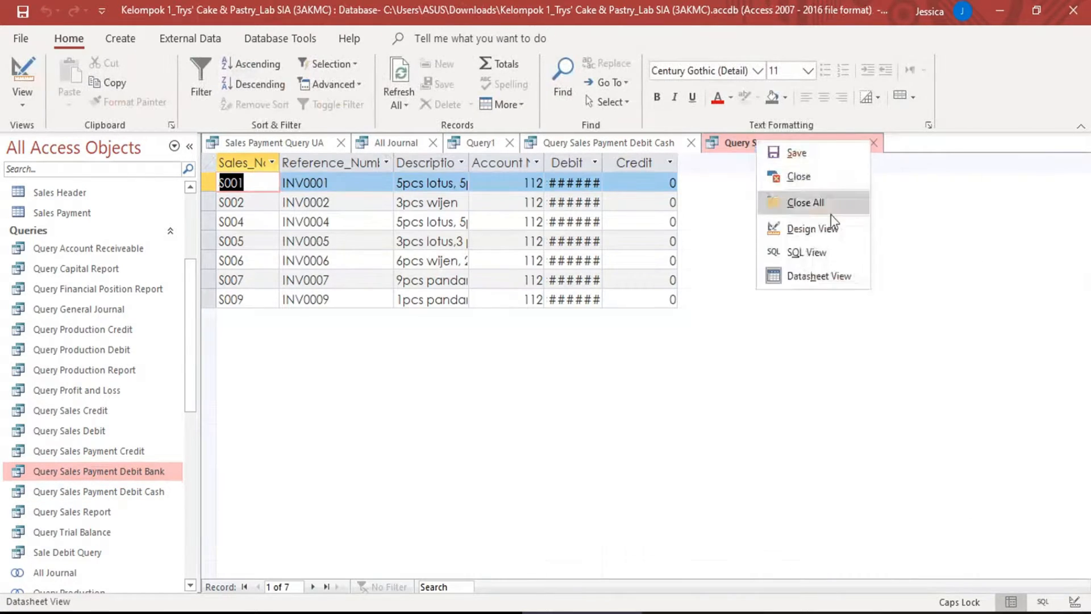
pyautogui.click(813, 255)
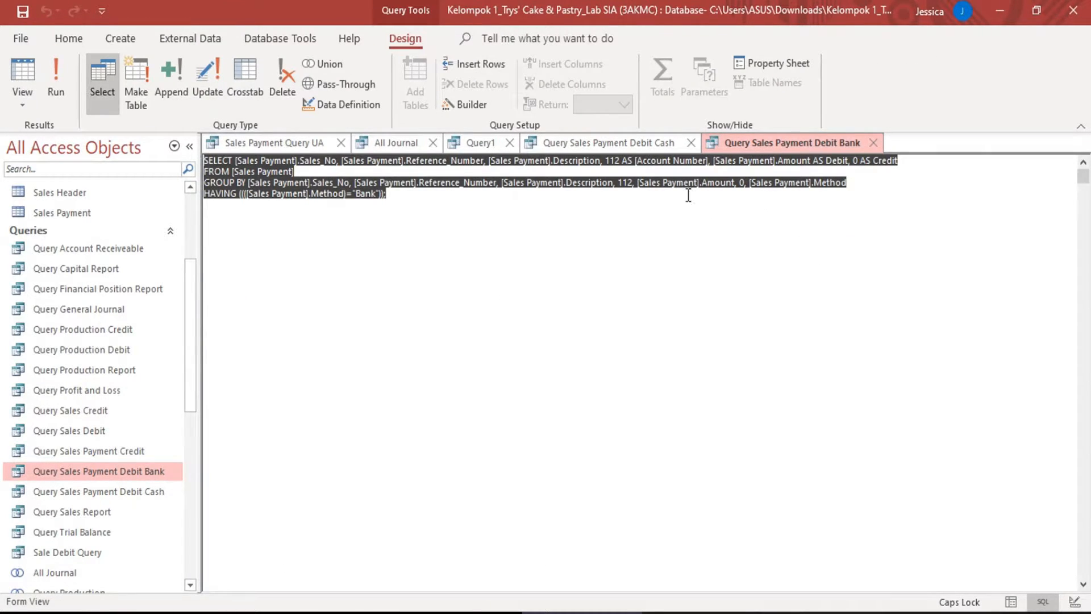
pyautogui.click(485, 145)
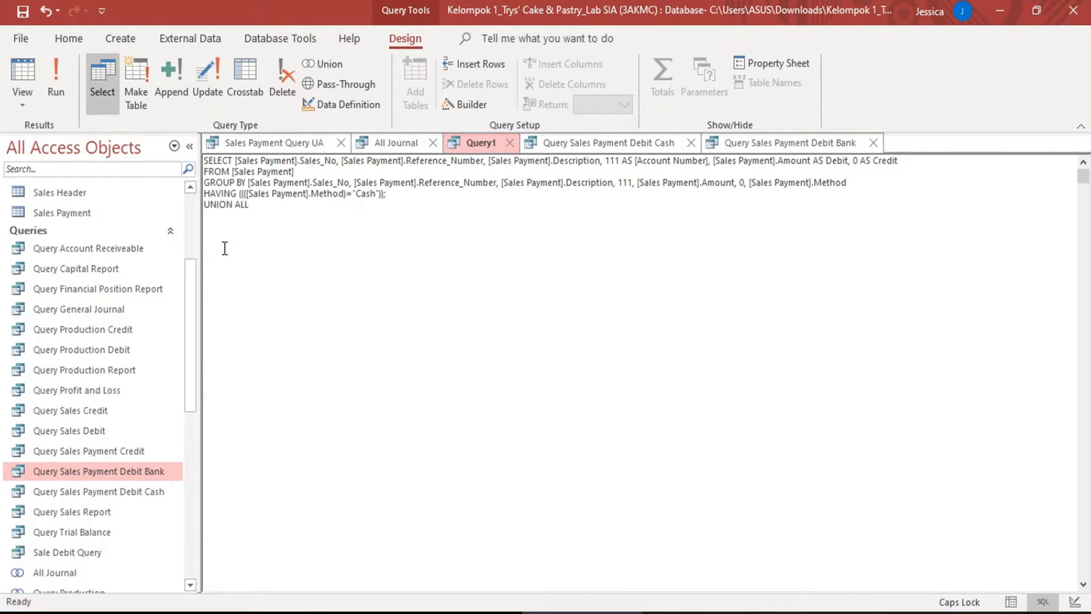
pyautogui.write('SELECT [Sales Payment].Sales_No, [Sales Payment].Reference_Number, [Sales Payment].Description, 112 AS [Account Number], [Sales Payment].Amount AS Debit, 0 AS Credit FROM [Sales Payment] GROUP BY [Sales Payment].Sales_No, [Sales Payment].Reference_Number, [Sales Payment].Description, 112, [Sales Payment].Amount, 0, [Sales Payment].Method HAVING ((([Sales Payment].Method)="Bank"));')
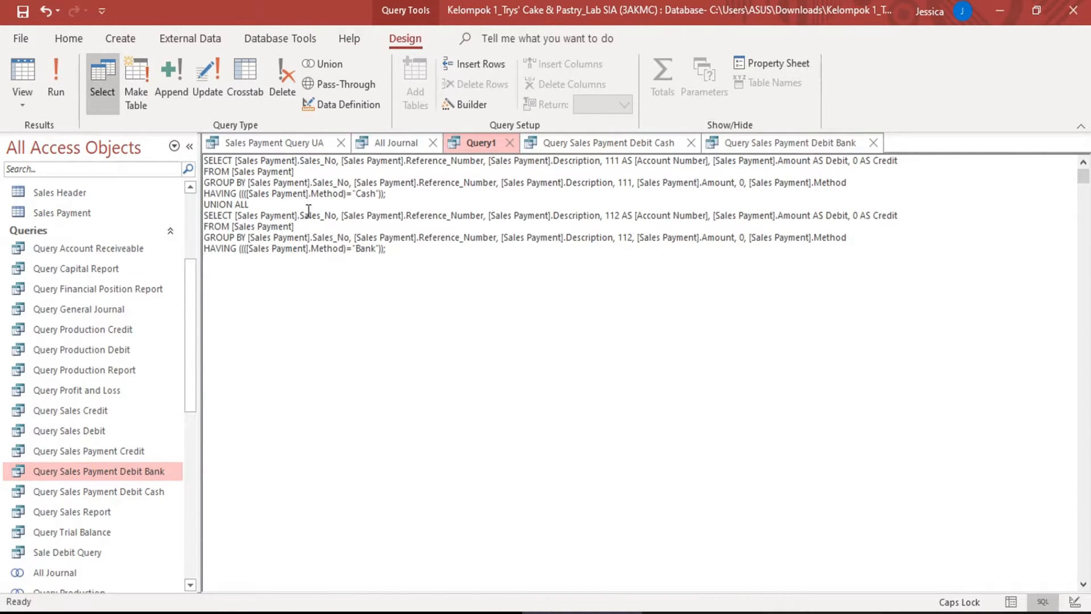
pyautogui.write('UN')
pyautogui.write('UNION ALL')
# - Append the SQL statement of Query Sales Payment Credit below the last UNION ALL in Query1
pyautogui.click(90, 453)
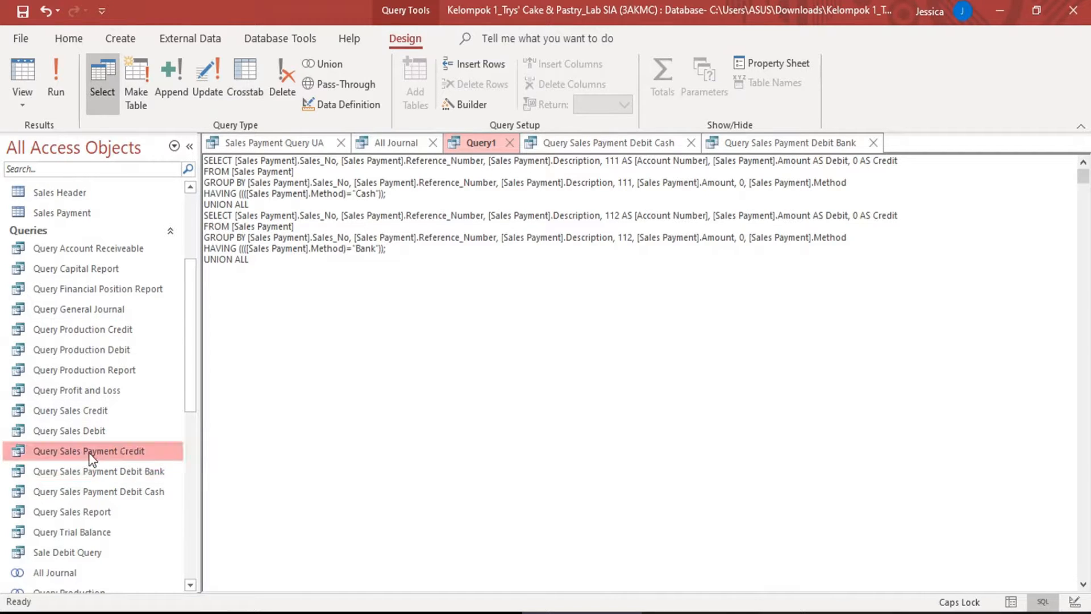
pyautogui.doubleClick(90, 452)
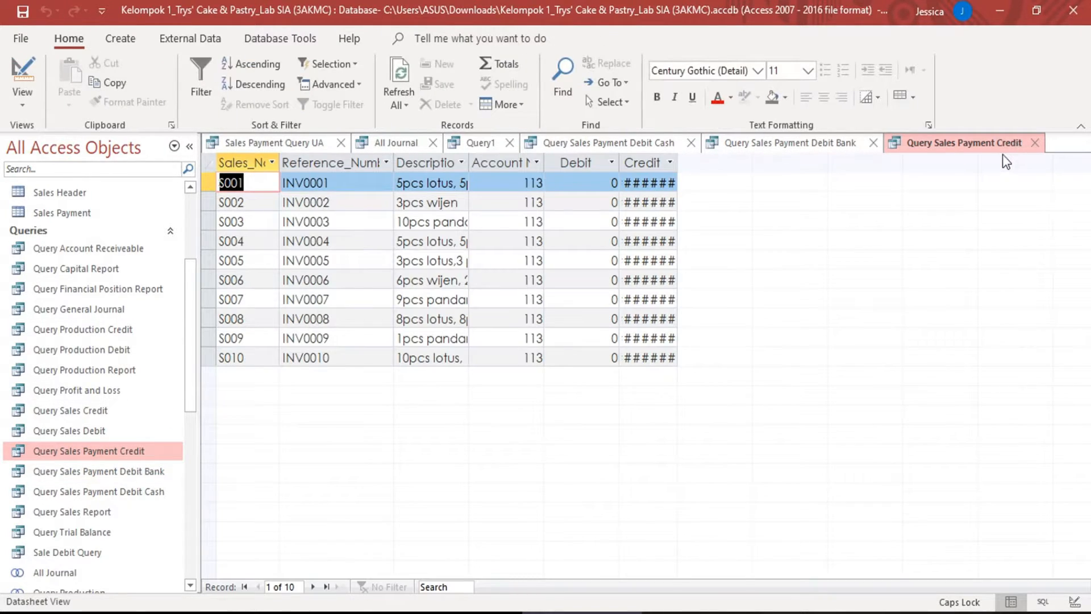
pyautogui.rightClick(1004, 145)
pyautogui.click(920, 261)
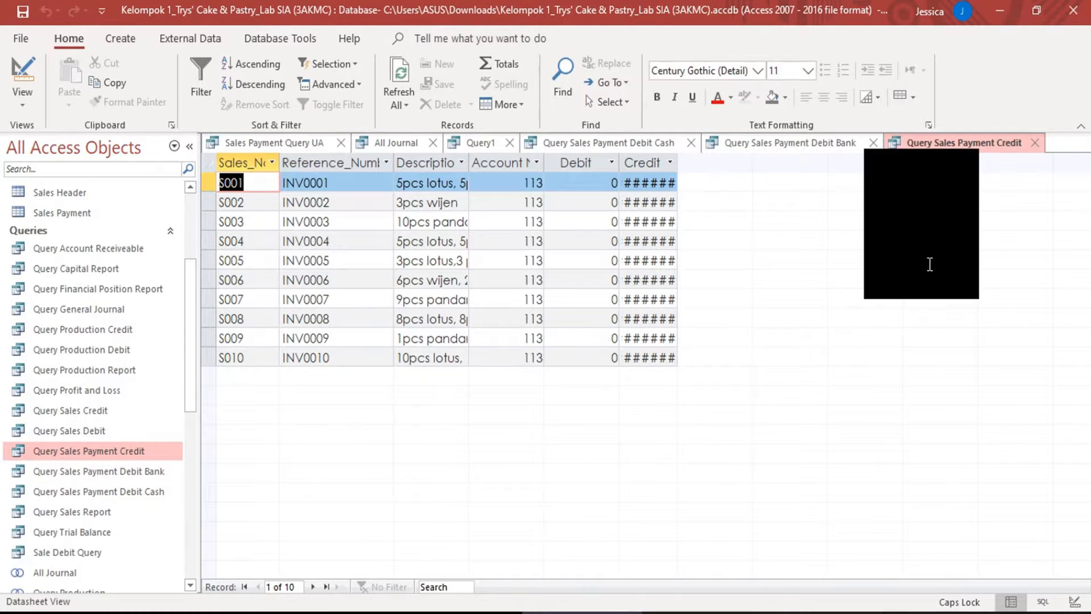
pyautogui.click(479, 143)
pyautogui.write('SELECT [Sales Payment].Sales_No, [Sales Payment].Reference_Number, [Sales Payment].Description, 113 AS [Account Number], 0 AS Debit, [Sales Payment].Amount AS Credit FROM [Sales Payment] GROUP BY [Sales Payment].Sales_No, [Sales Payment].Reference_Number, [Sales Payment].Description, 113, 0, [Sales Payment].Amount, [Sales Payment].Method;')
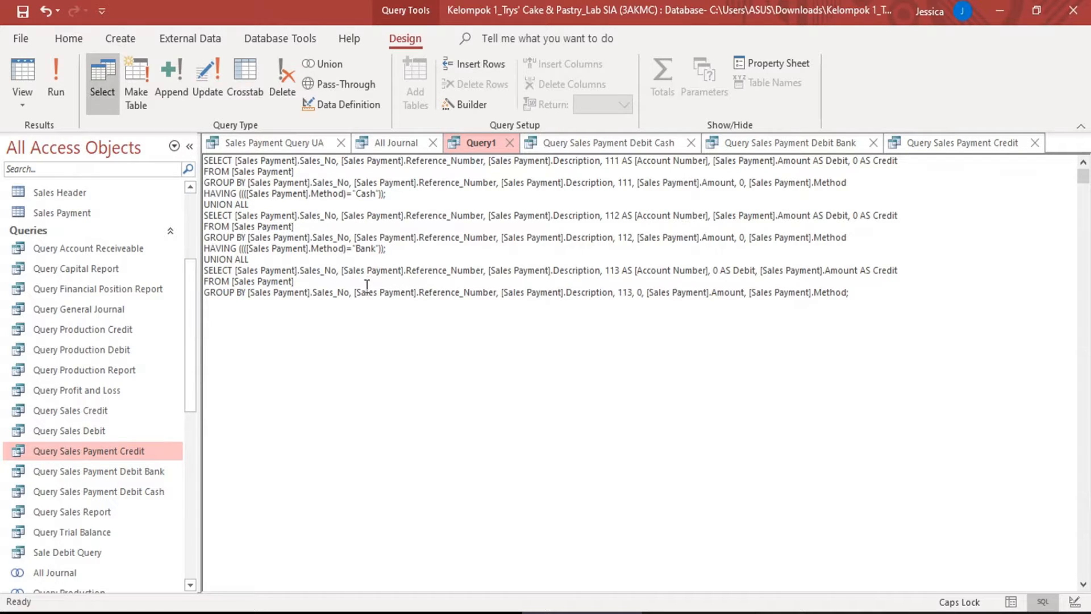
# - Save the sales payment union query under the name Sales Payment Query
pyautogui.hotkey('ctrl', 's')
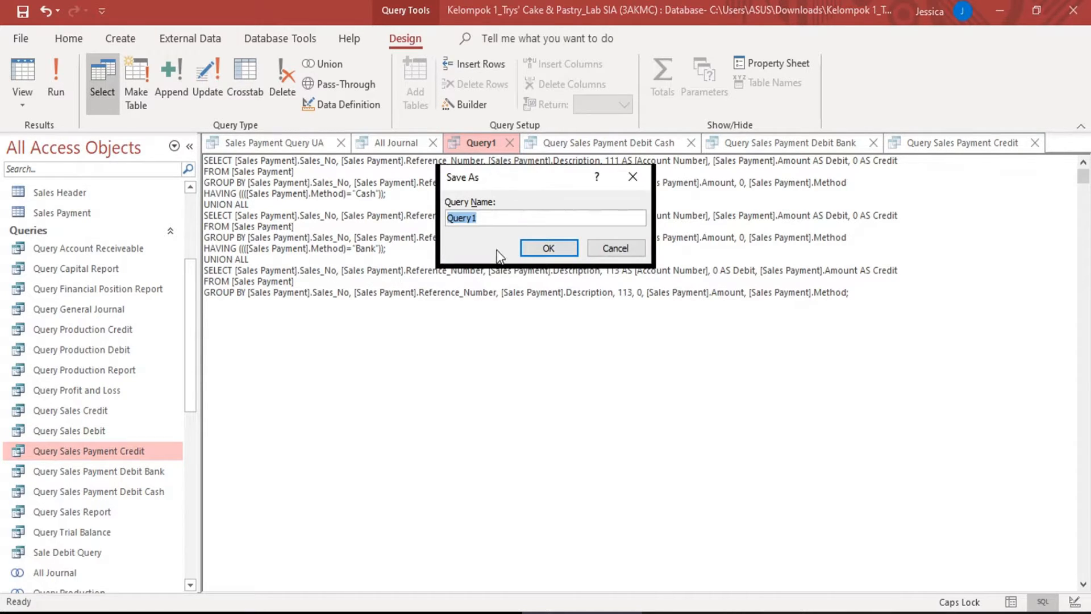
pyautogui.press('BackSpace')
pyautogui.write('s')
pyautogui.press('BackSpace')
pyautogui.write('A')
pyautogui.press('BackSpace')
pyautogui.write('Sa')
pyautogui.press('capslock')
pyautogui.write('les Payment ')
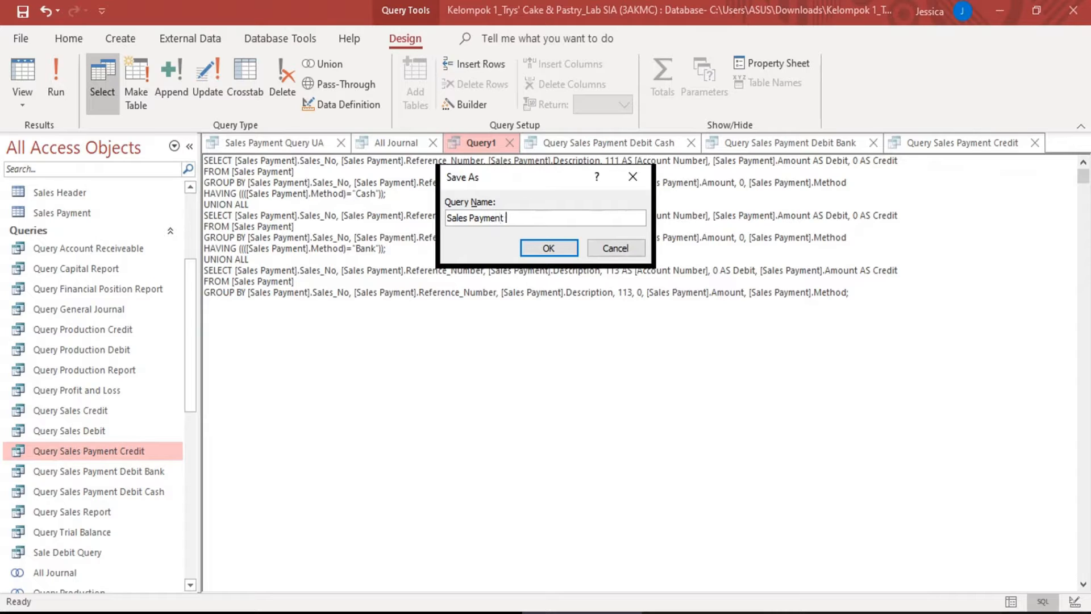
pyautogui.write('Query')
pyautogui.press('Return')
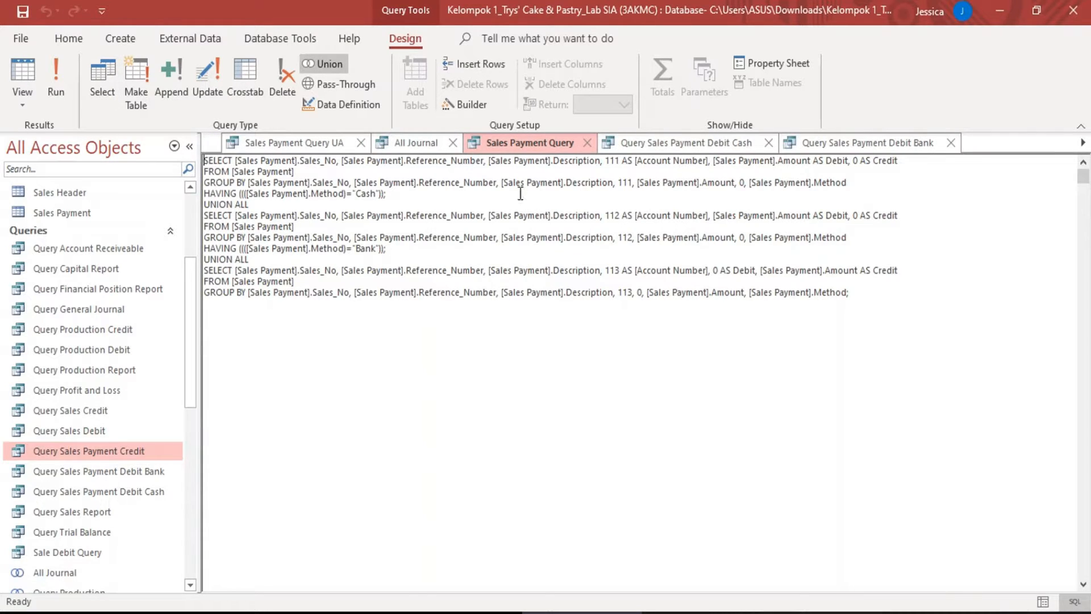
# - Show Sales Payment Query in Datasheet View and widen its Debit and Credit columns until the amounts are fully readable
pyautogui.rightClick(522, 145)
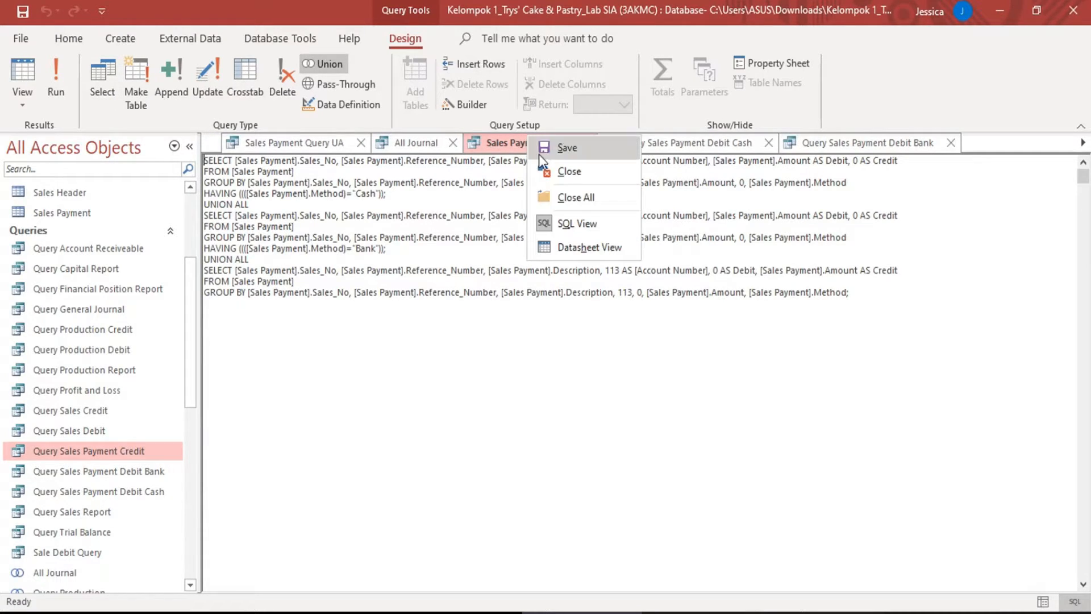
pyautogui.click(578, 246)
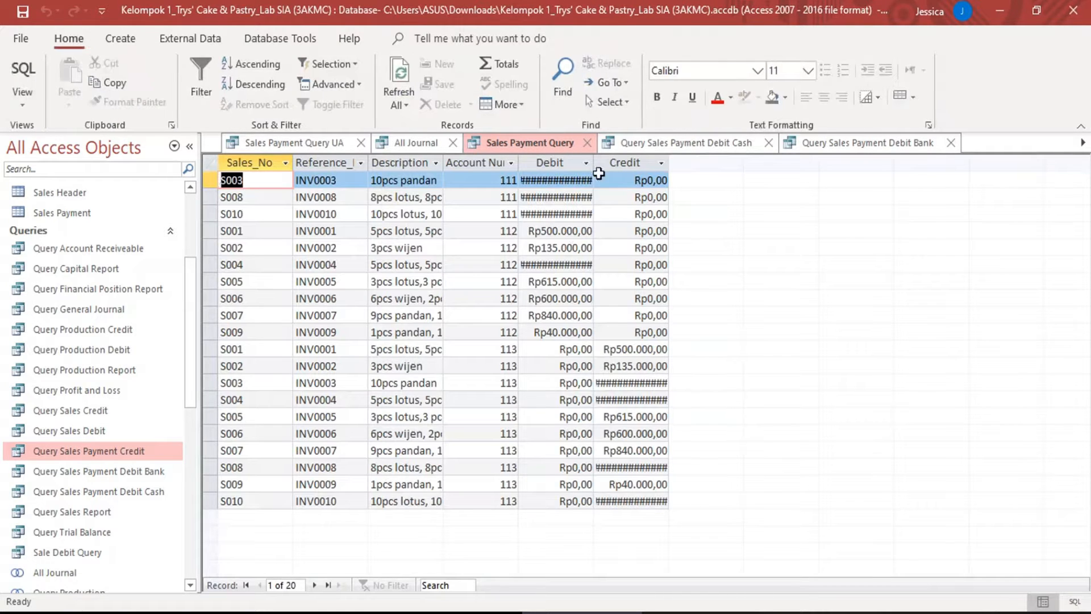
pyautogui.moveTo(598, 173); pyautogui.dragTo(615, 175)
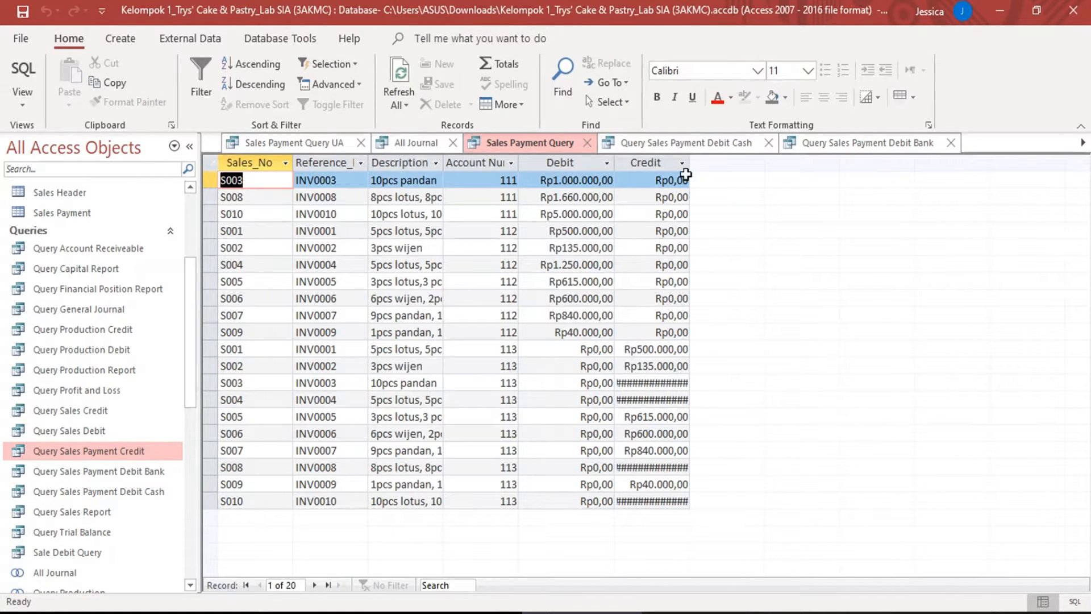
pyautogui.moveTo(686, 175); pyautogui.dragTo(705, 175)
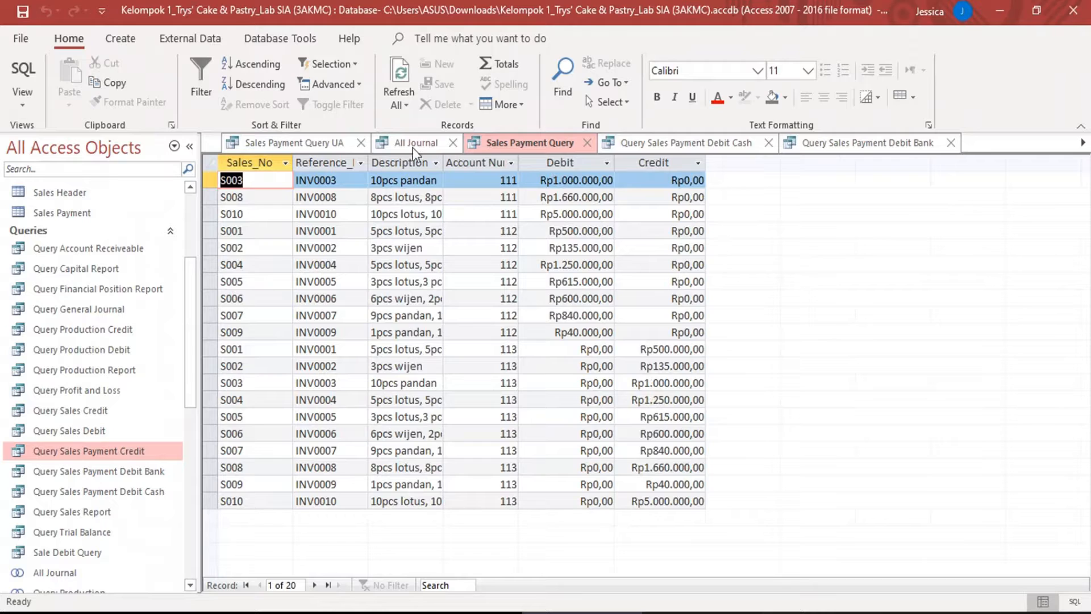
# - Close Query Sales Payment Debit Bank, Query Sales Payment Credit and Query Sales Payment Debit Cash, keeping Sales Payment Query open
pyautogui.click(326, 138)
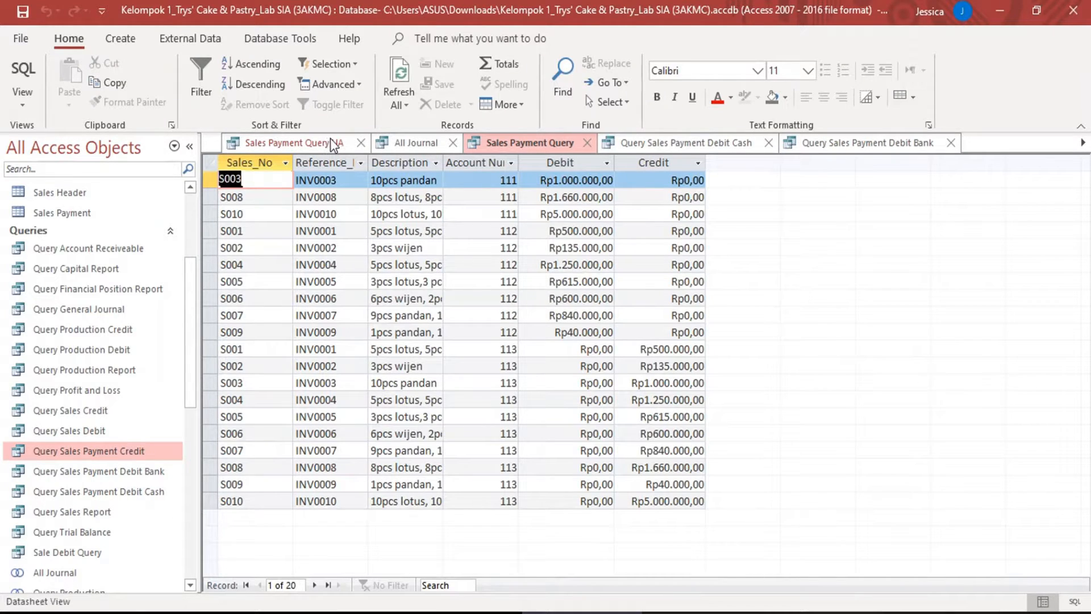
pyautogui.click(554, 143)
pyautogui.click(950, 142)
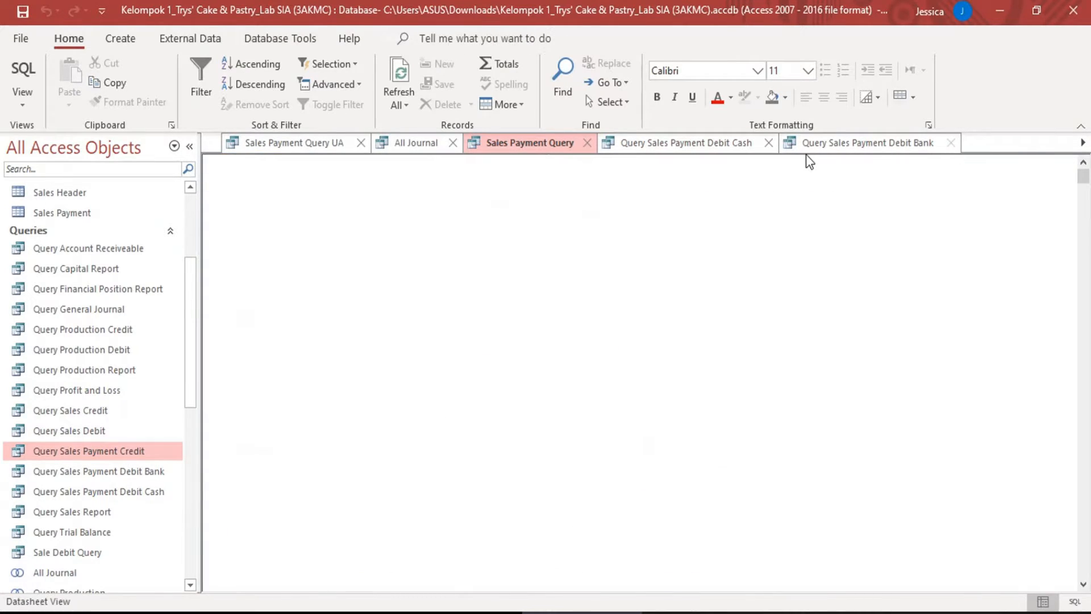
pyautogui.click(847, 143)
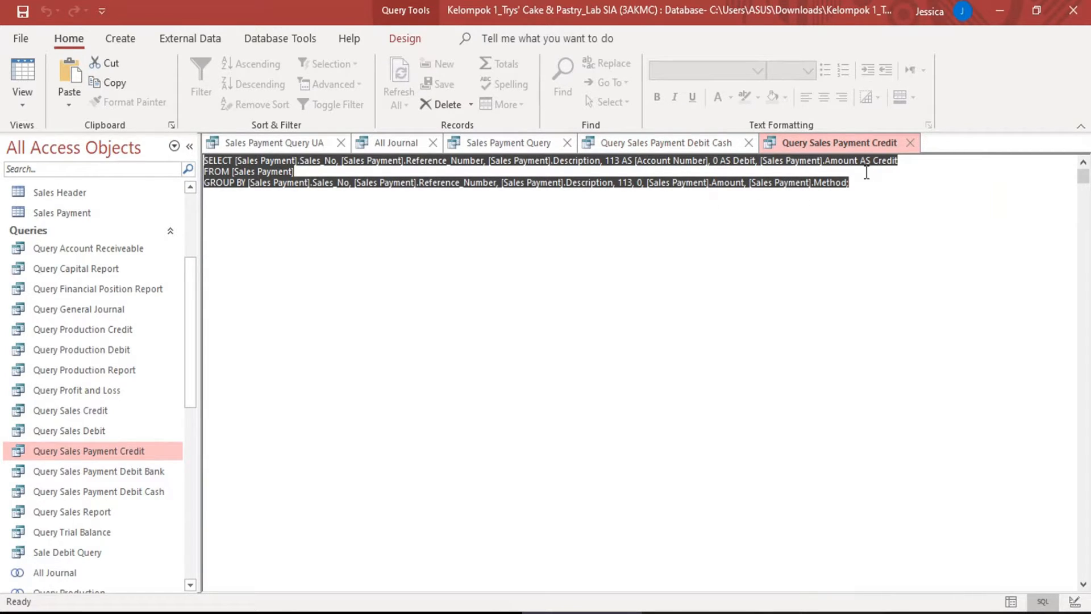
pyautogui.click(910, 142)
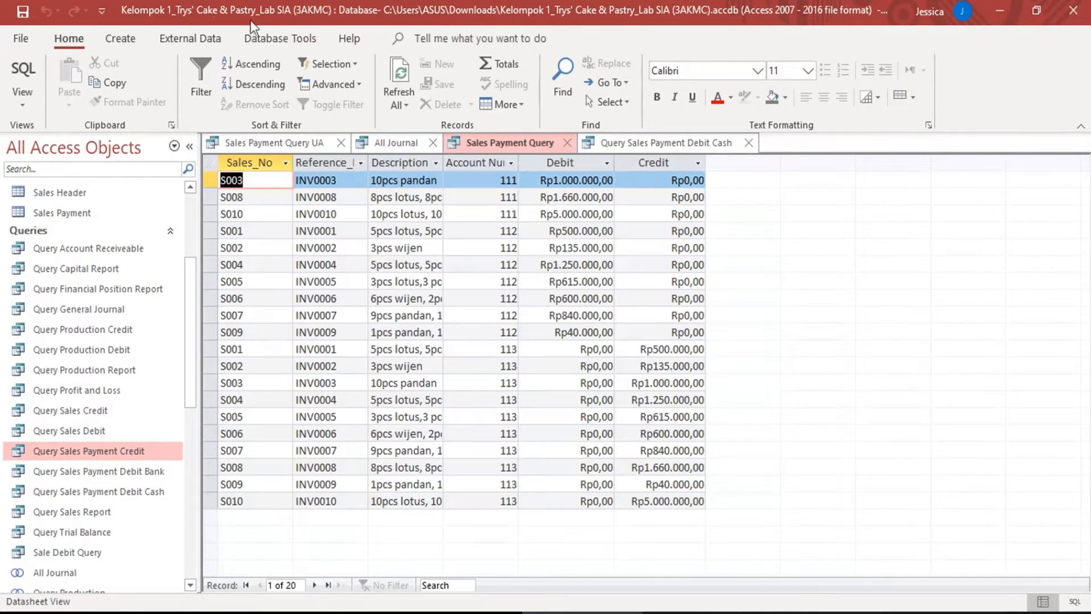
pyautogui.click(748, 143)
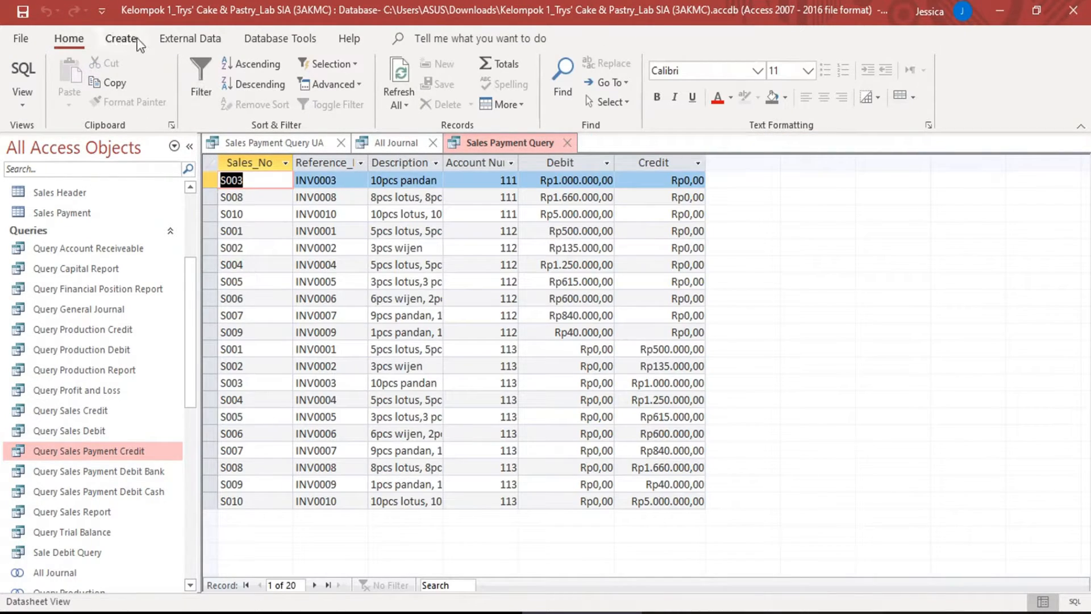
# - Start another blank query design with no tables and switch it to SQL View
pyautogui.click(120, 38)
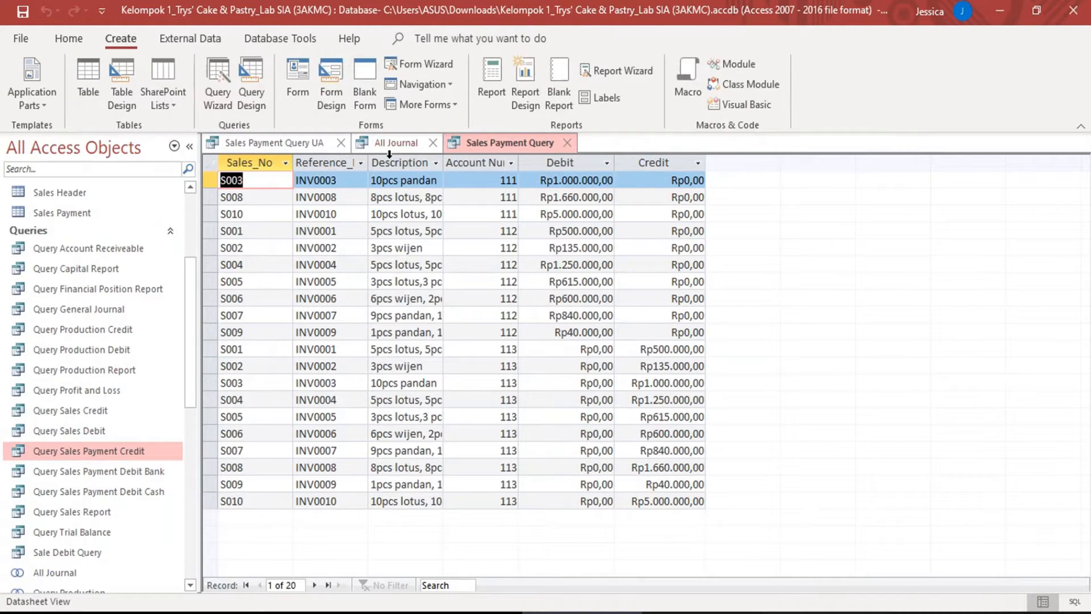
pyautogui.click(257, 97)
pyautogui.click(660, 186)
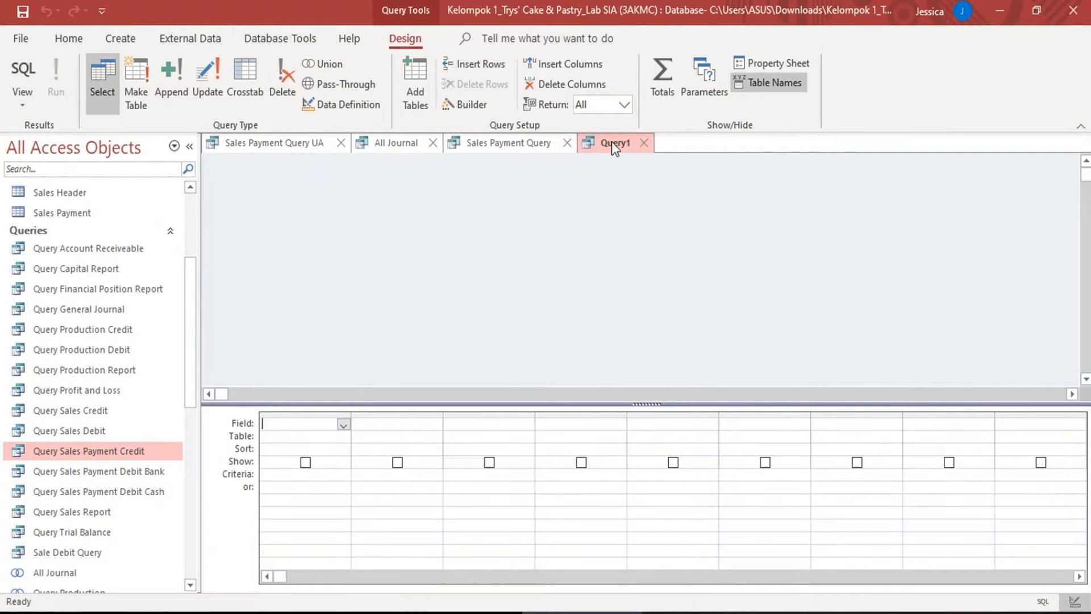
pyautogui.rightClick(611, 142)
pyautogui.click(653, 246)
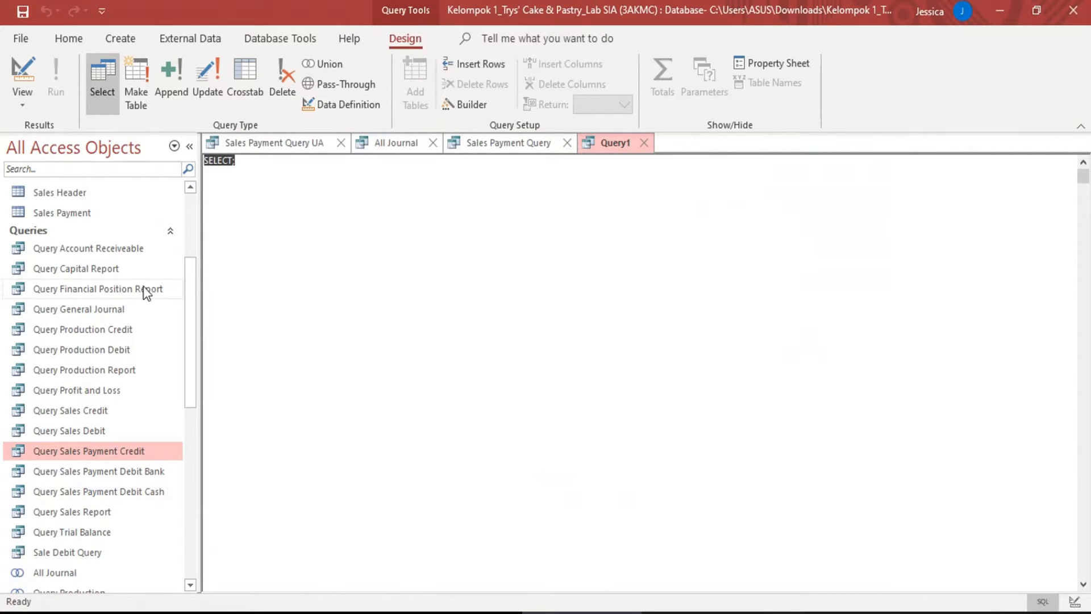
# - Copy the SQL statement of Query General Journal into the blank Query1
pyautogui.click(113, 313)
pyautogui.doubleClick(114, 314)
pyautogui.rightClick(728, 142)
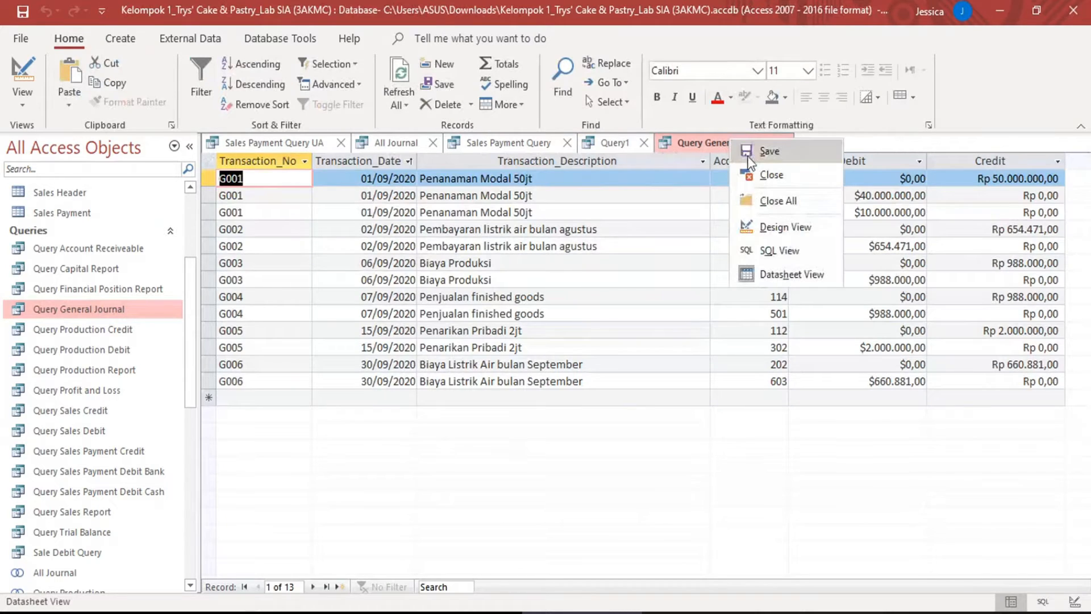
pyautogui.click(792, 253)
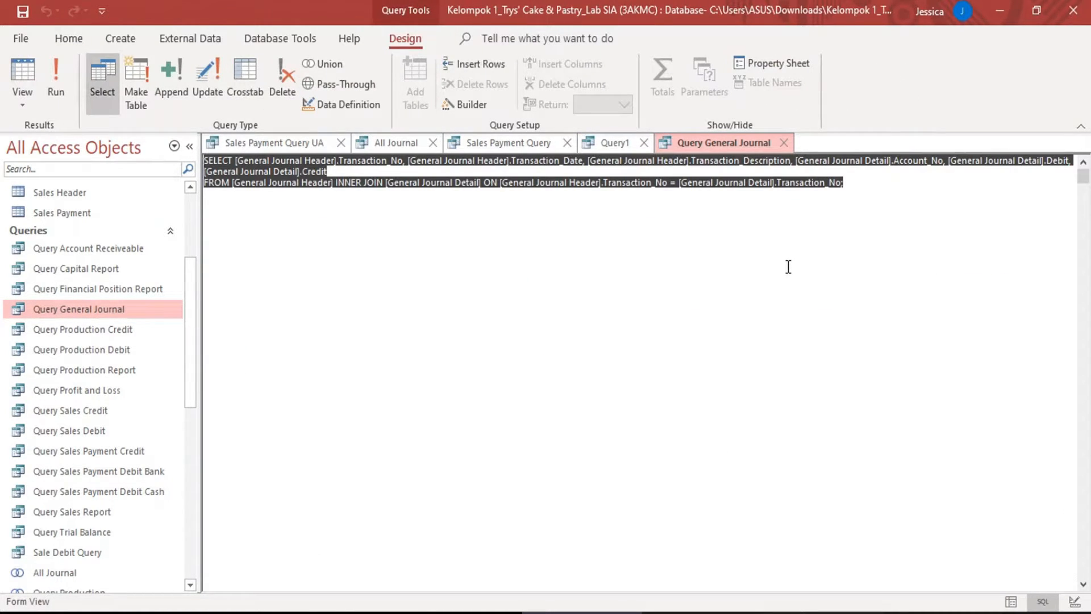
pyautogui.hotkey('ctrl', 'c')
pyautogui.click(616, 142)
pyautogui.hotkey('ctrl', 'v')
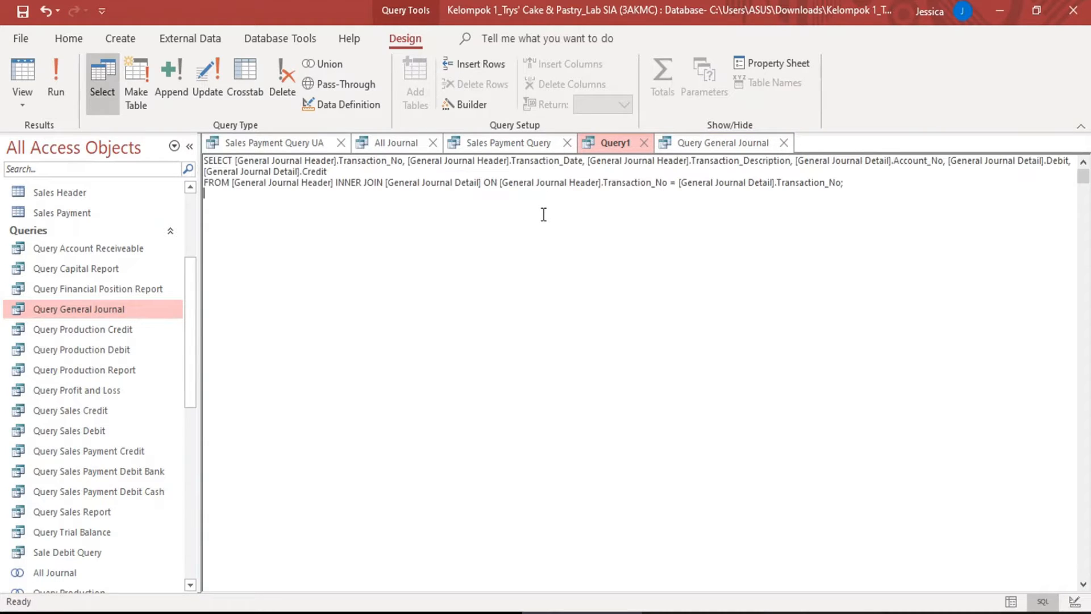
# - Add a UNION ALL line below the general journal statement in Query1
pyautogui.press('BackSpace')
pyautogui.write('u')
pyautogui.press('capslock')
pyautogui.press('BackSpace')
pyautogui.press('Return')
pyautogui.write('UNION ALL')
# - Append the SQL statement of Sales Query to Query1, followed by another UNION ALL line
pyautogui.scroll(-2, 191, 345)
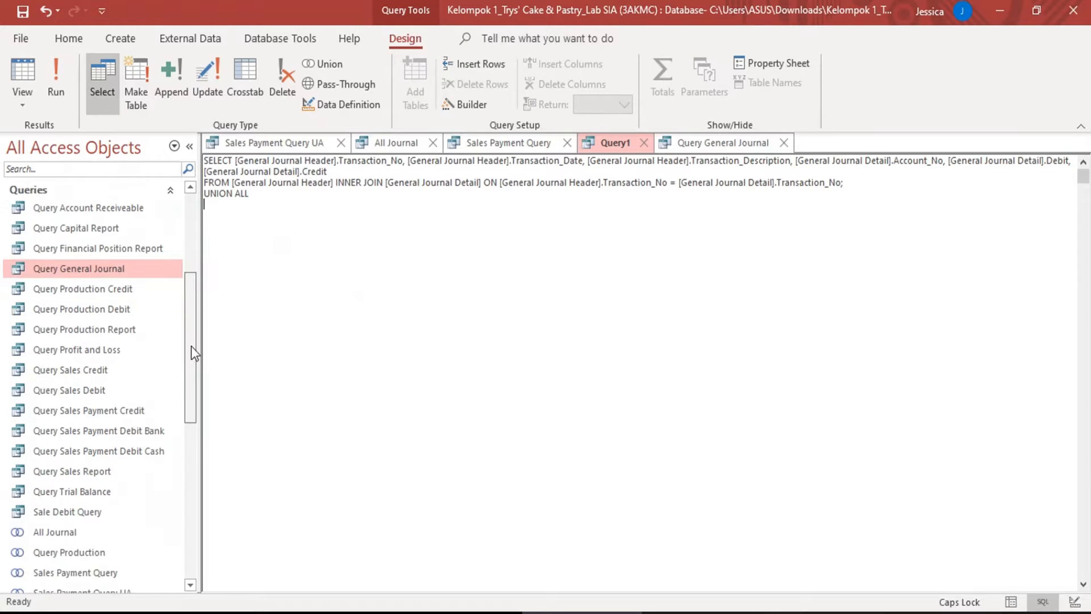
pyautogui.scroll(-2, 191, 346)
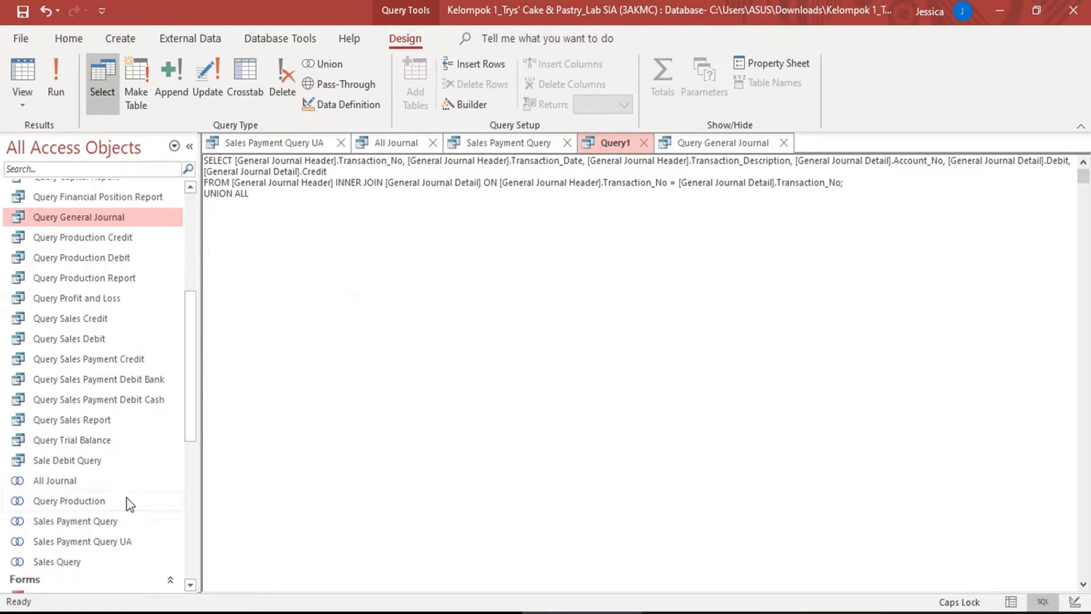
pyautogui.doubleClick(92, 565)
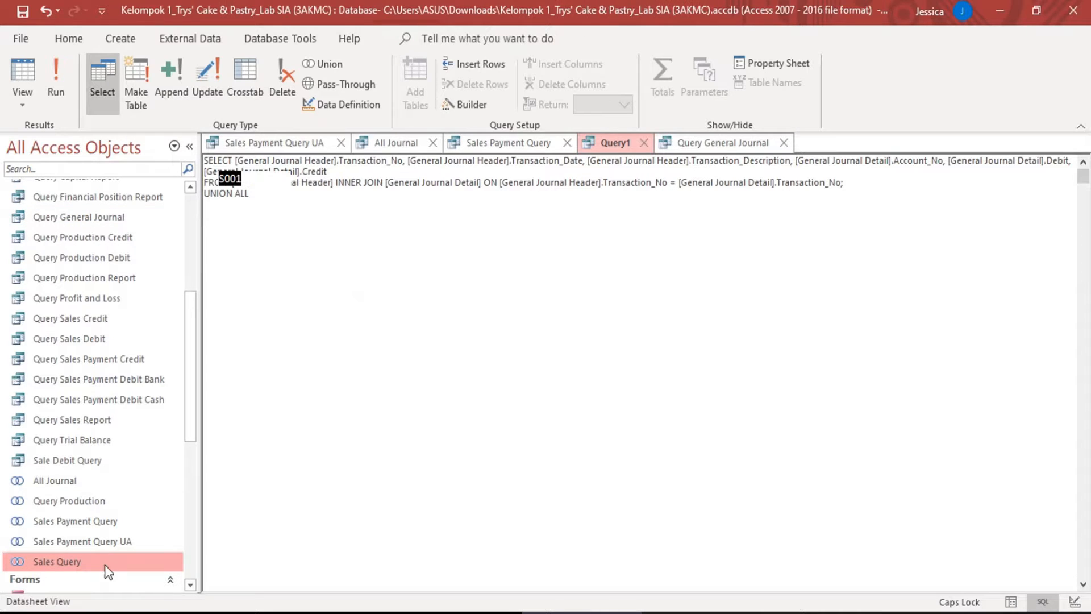
pyautogui.rightClick(833, 141)
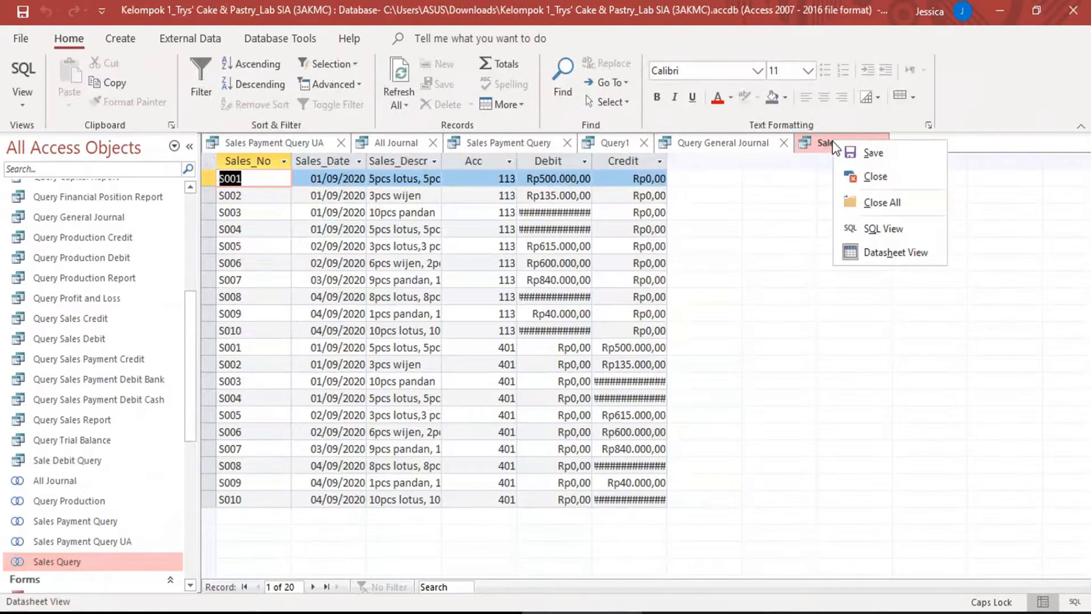
pyautogui.click(869, 230)
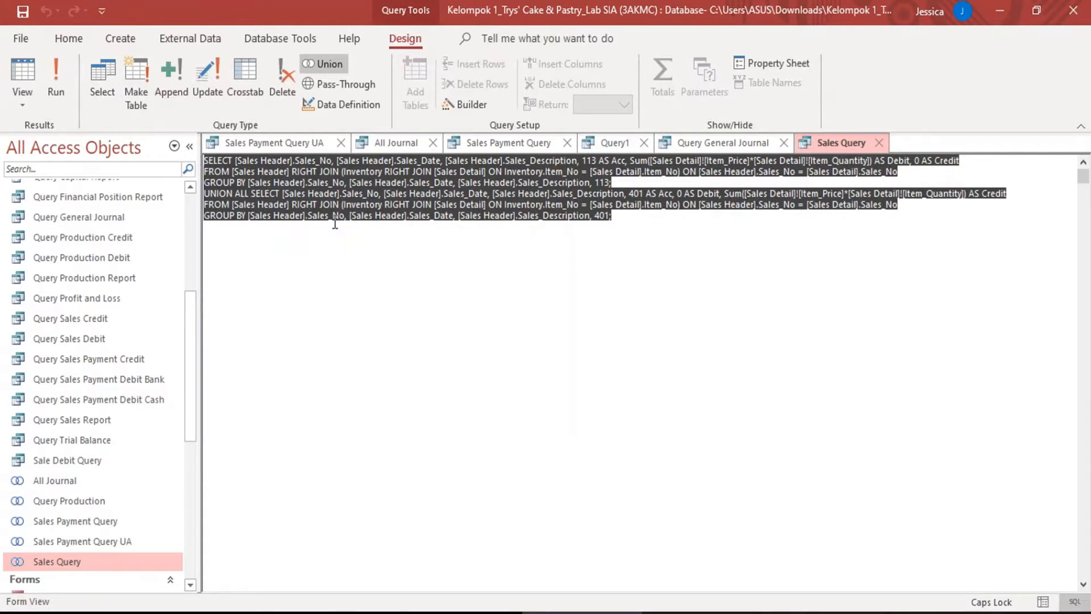
pyautogui.click(613, 149)
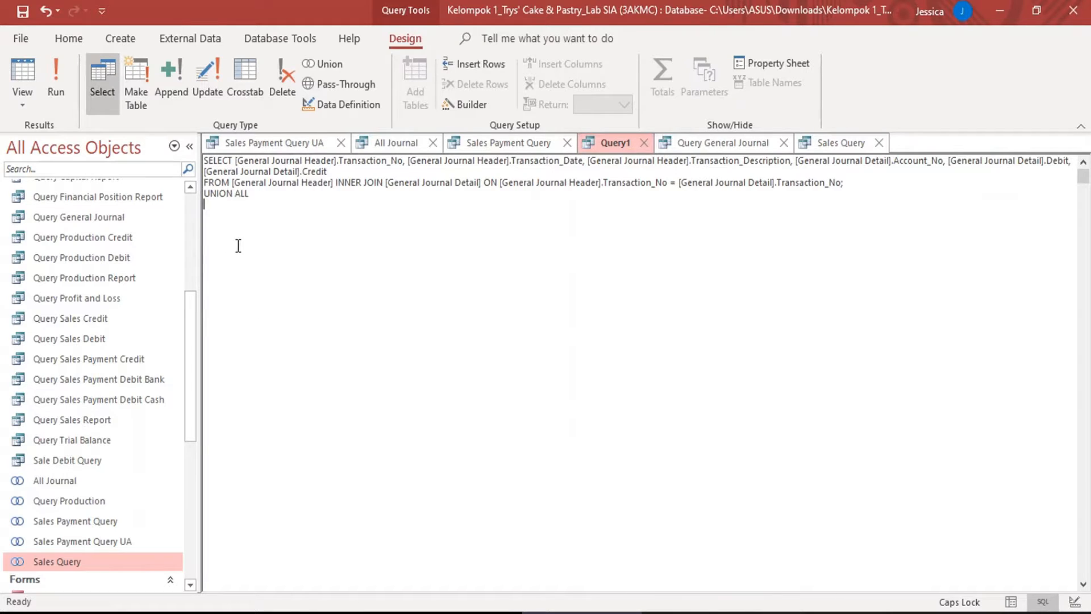
pyautogui.hotkey('ctrl', 'v')
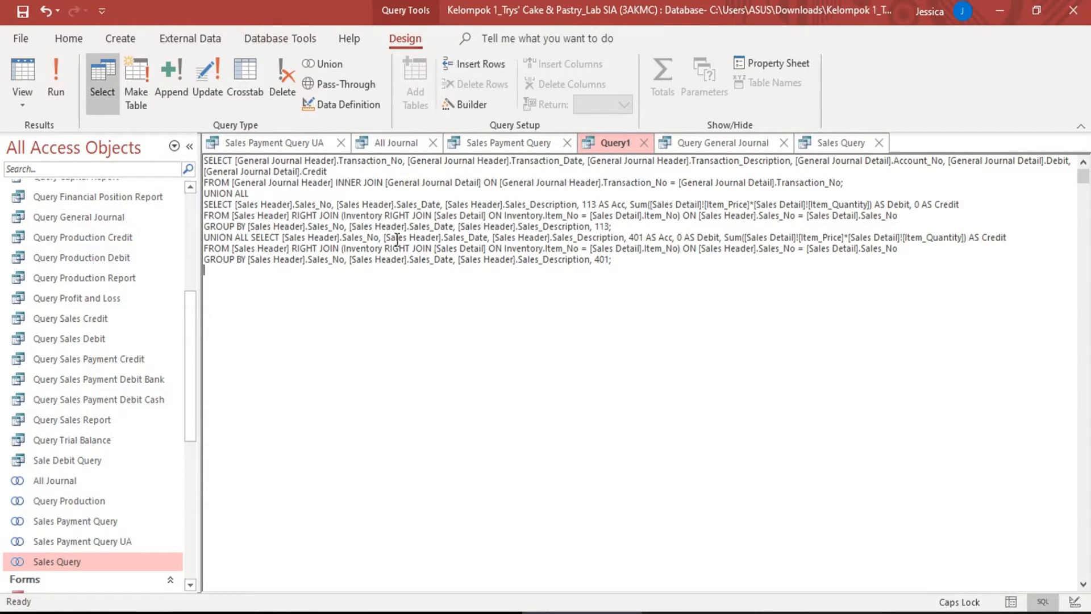
pyautogui.write('UN')
pyautogui.write('NION ALL')
pyautogui.press('Return')
# - Open Sales Payment Query UA, paste the Sales Query statement into Query1 a second time and add UNION ALL below it
pyautogui.doubleClick(114, 537)
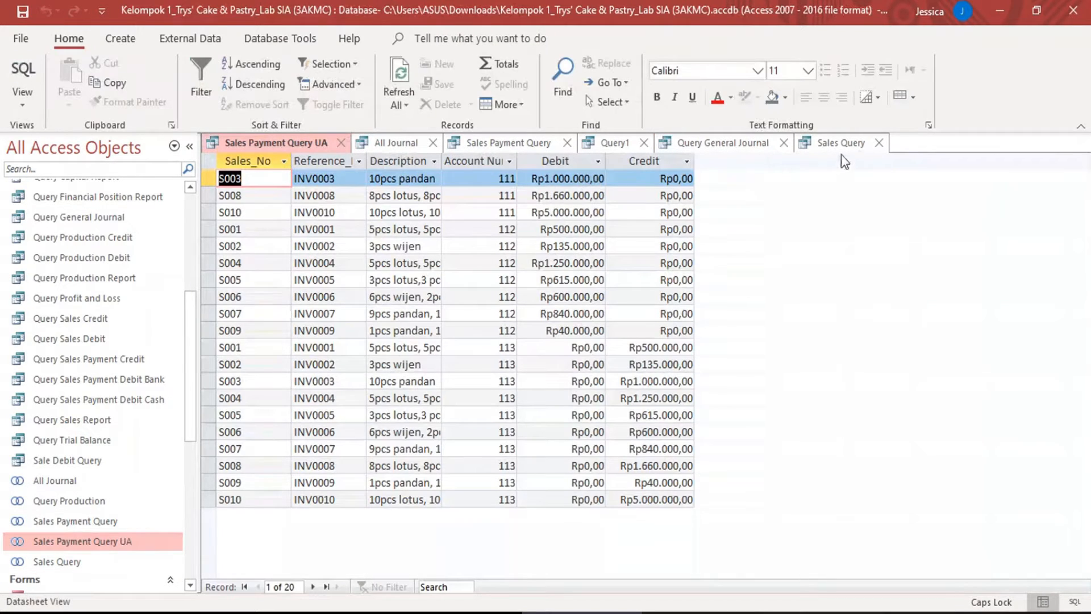
pyautogui.rightClick(846, 143)
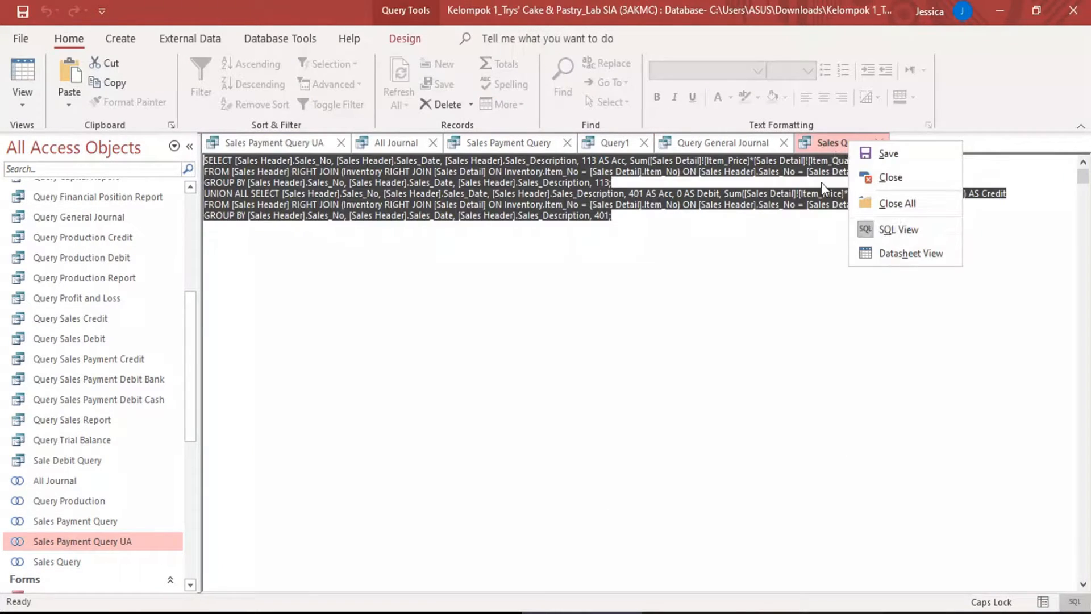
pyautogui.click(878, 229)
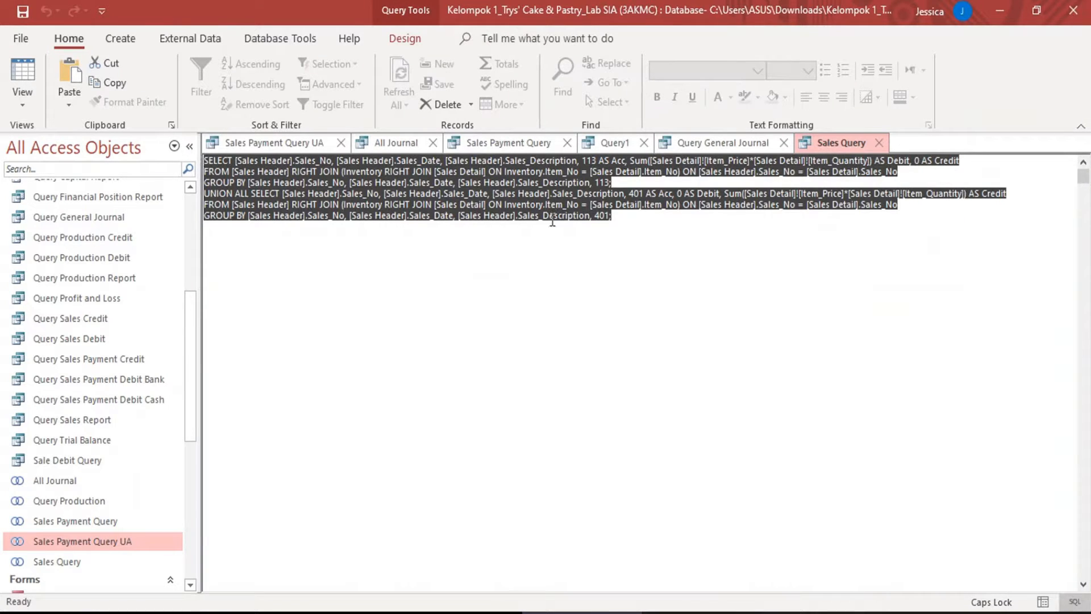
pyautogui.click(609, 144)
pyautogui.hotkey('ctrl', 'v')
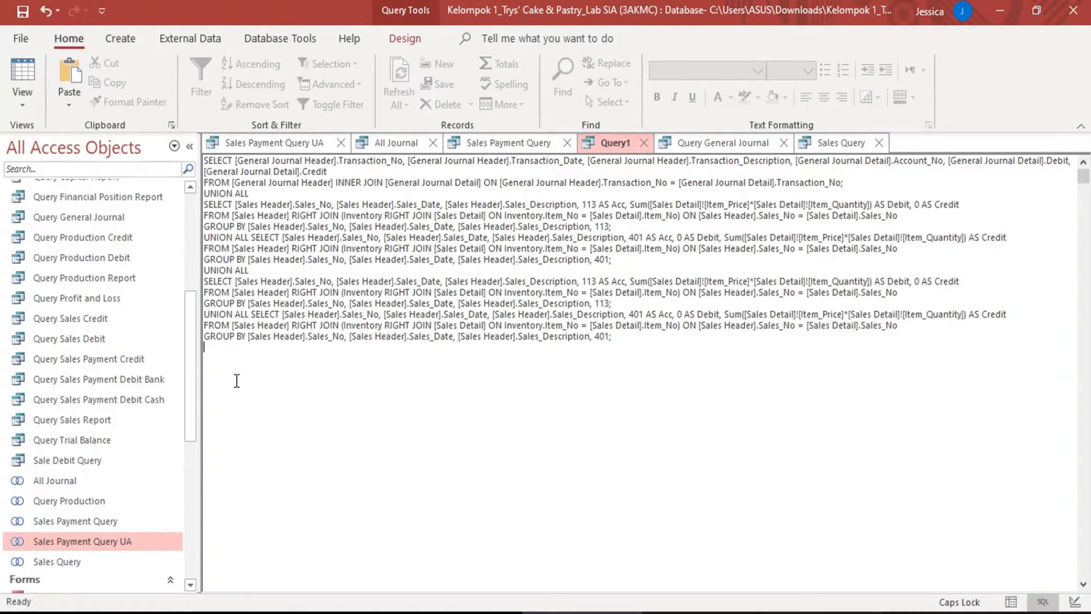
pyautogui.write('UNION ALL')
# - Append the SQL statement of Query Production below the last UNION ALL in Query1
pyautogui.doubleClick(141, 502)
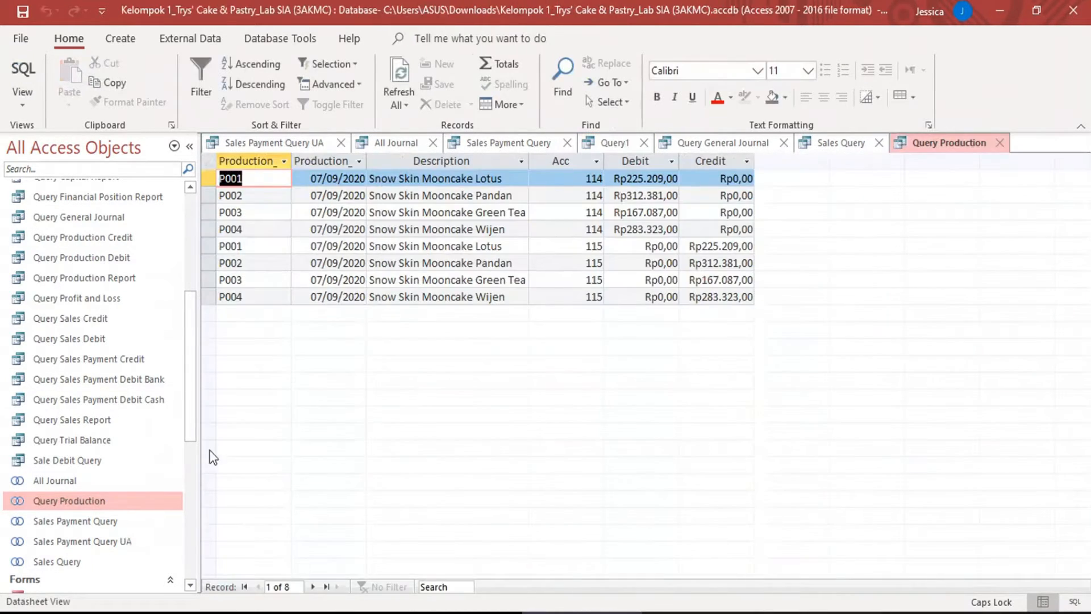
pyautogui.rightClick(939, 145)
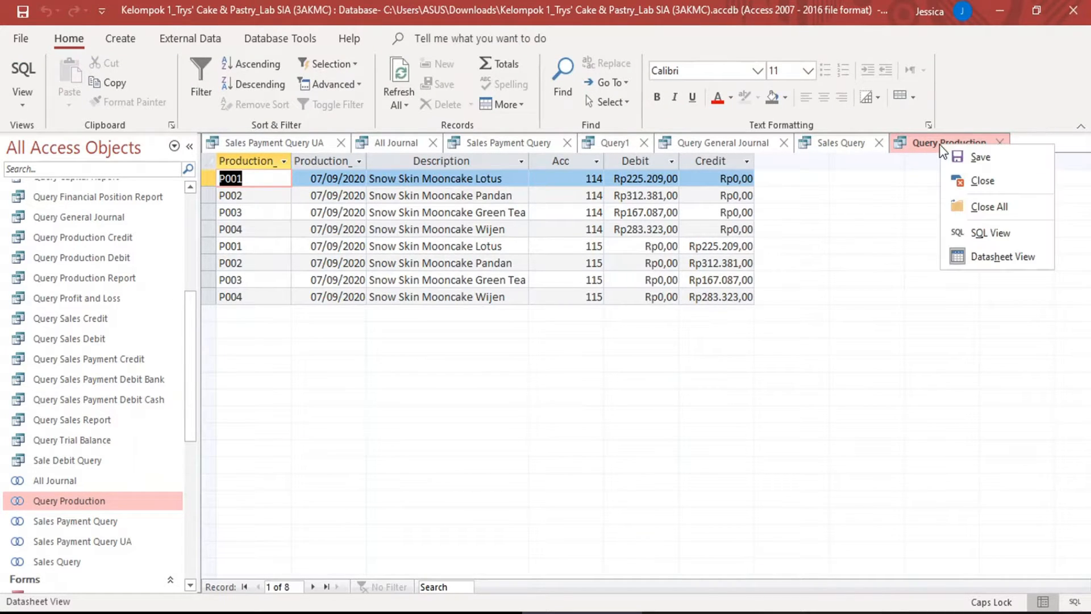
pyautogui.click(991, 234)
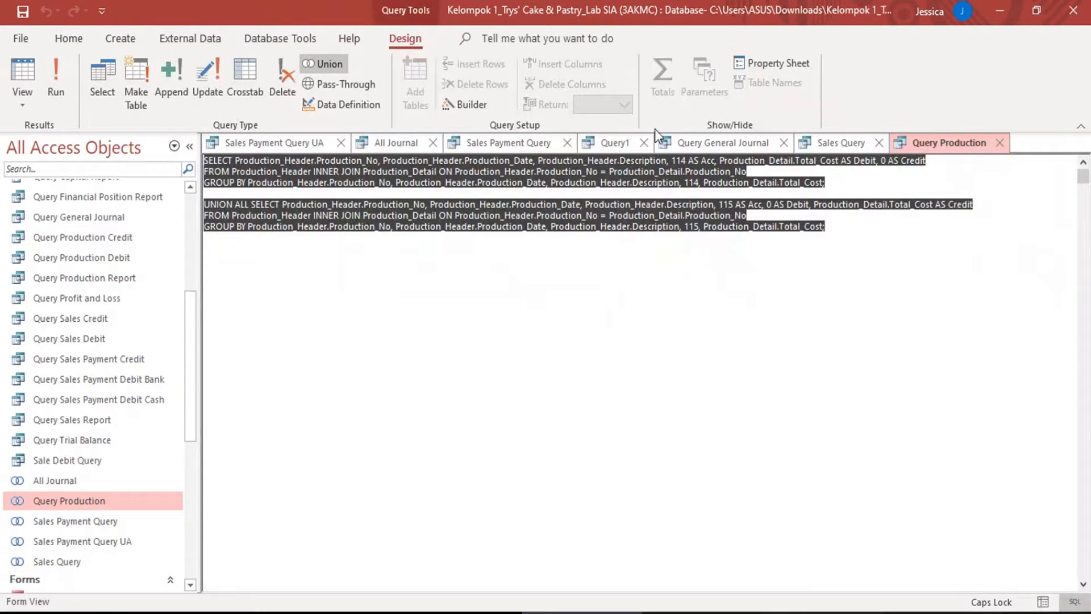
pyautogui.click(616, 143)
pyautogui.click(241, 382)
pyautogui.hotkey('ctrl', 'v')
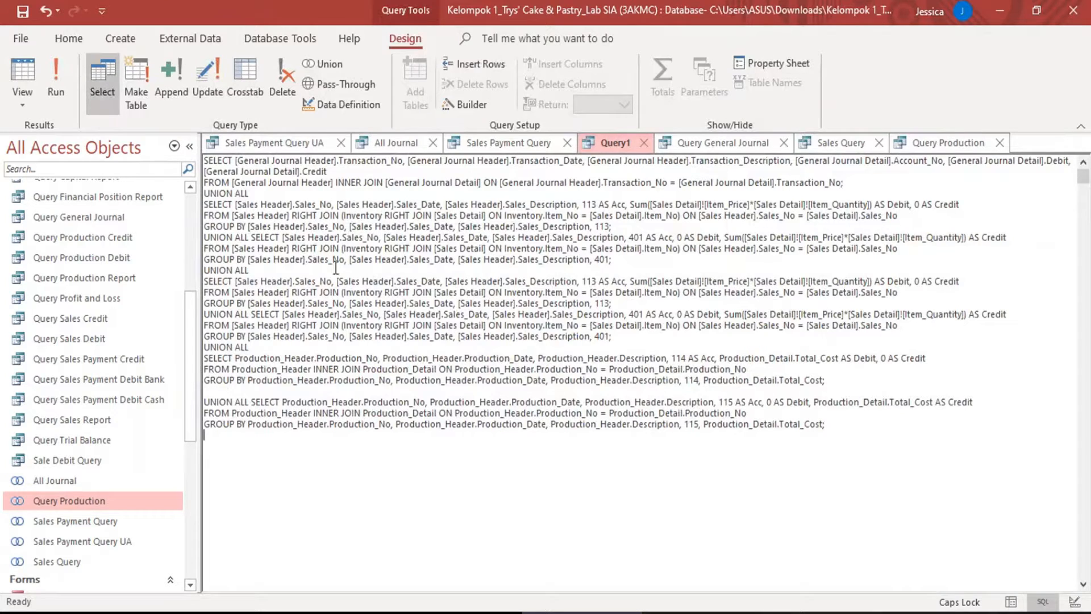
# - Save the combined union query under the name All_Journal
pyautogui.hotkey('ctrl', 's')
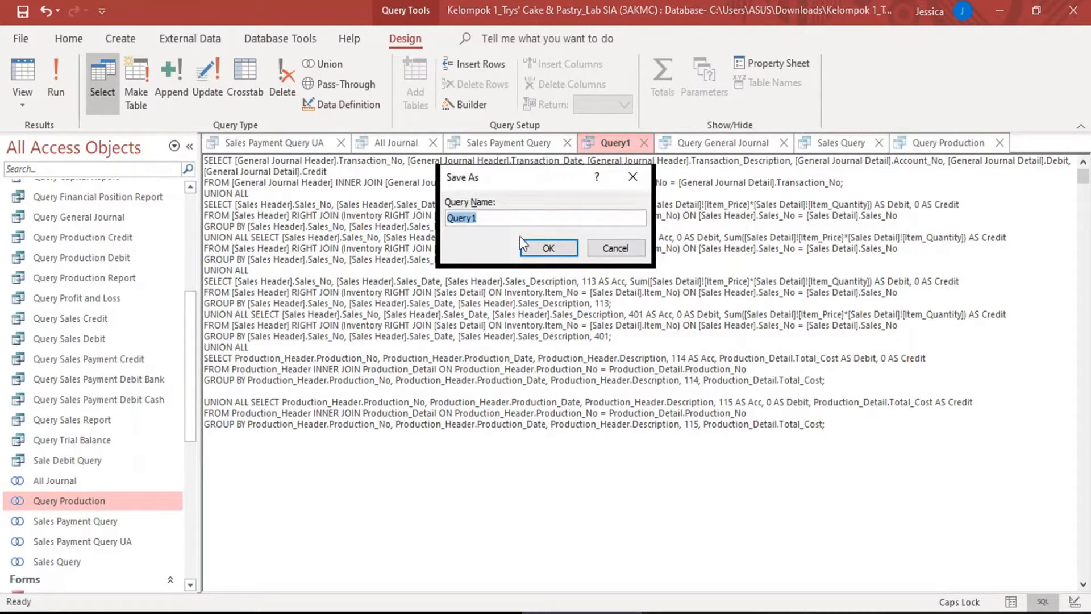
pyautogui.press('BackSpace')
pyautogui.write('A')
pyautogui.press('capslock')
pyautogui.write('ll')
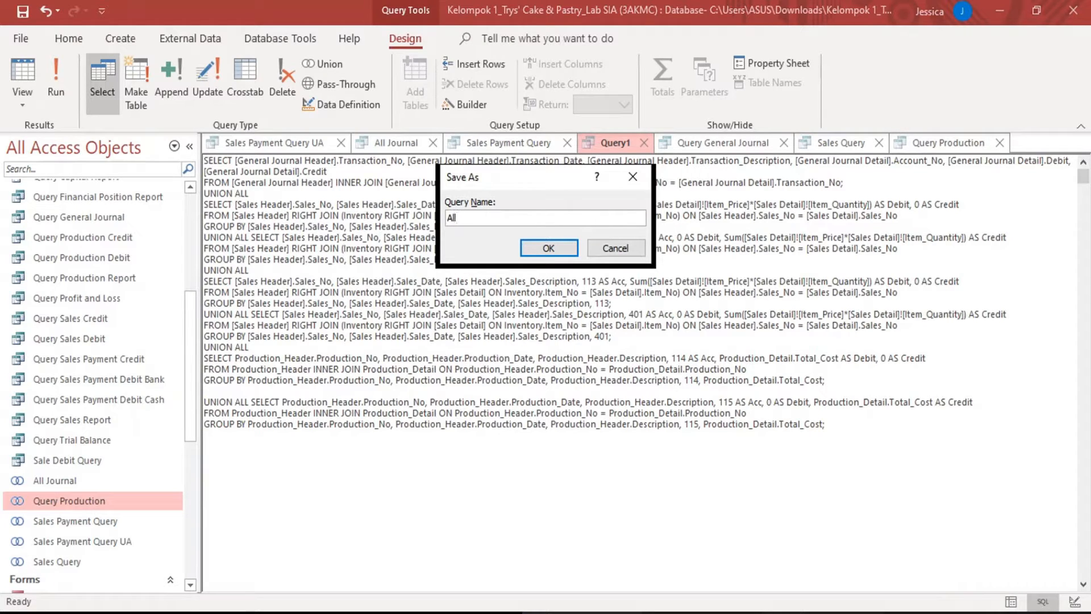
pyautogui.write('_Journal')
pyautogui.press('Return')
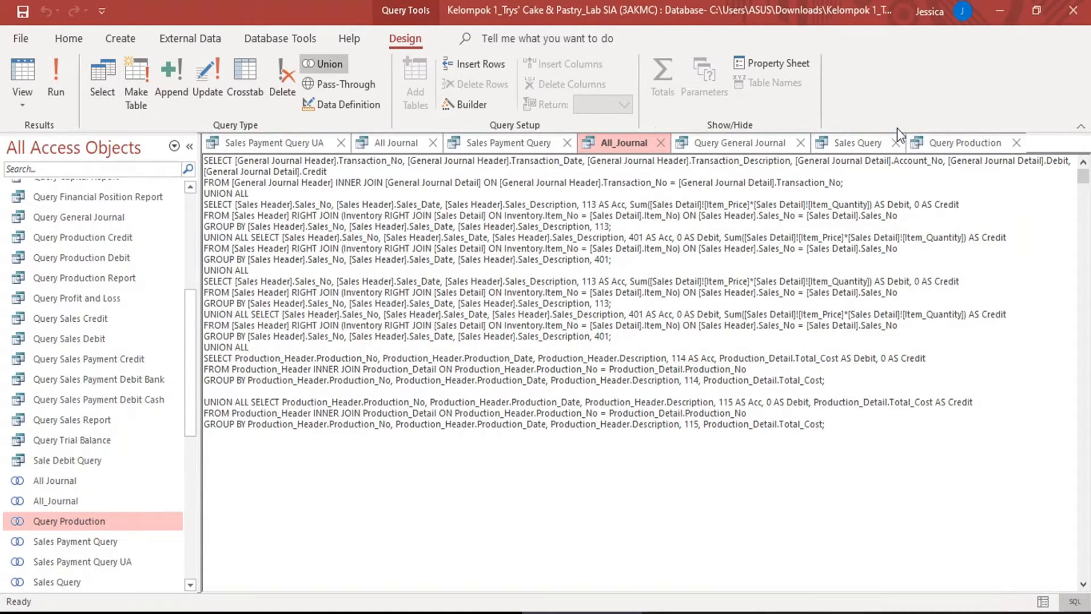
# - Display the All_Journal results with wider Debit and Credit columns and compare the rows with the All Journal query
pyautogui.rightClick(623, 141)
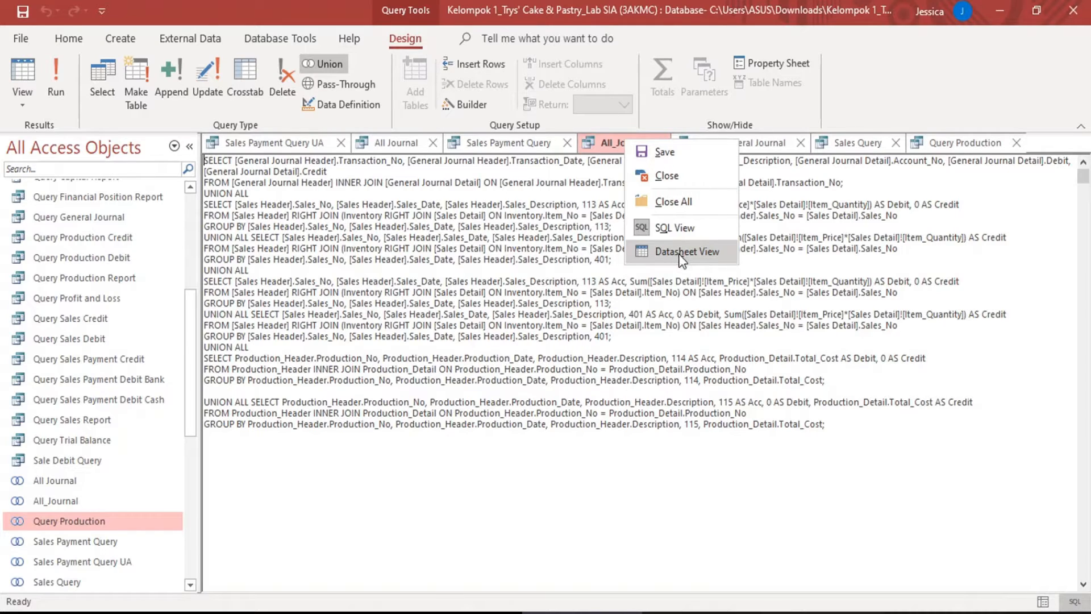
pyautogui.click(681, 259)
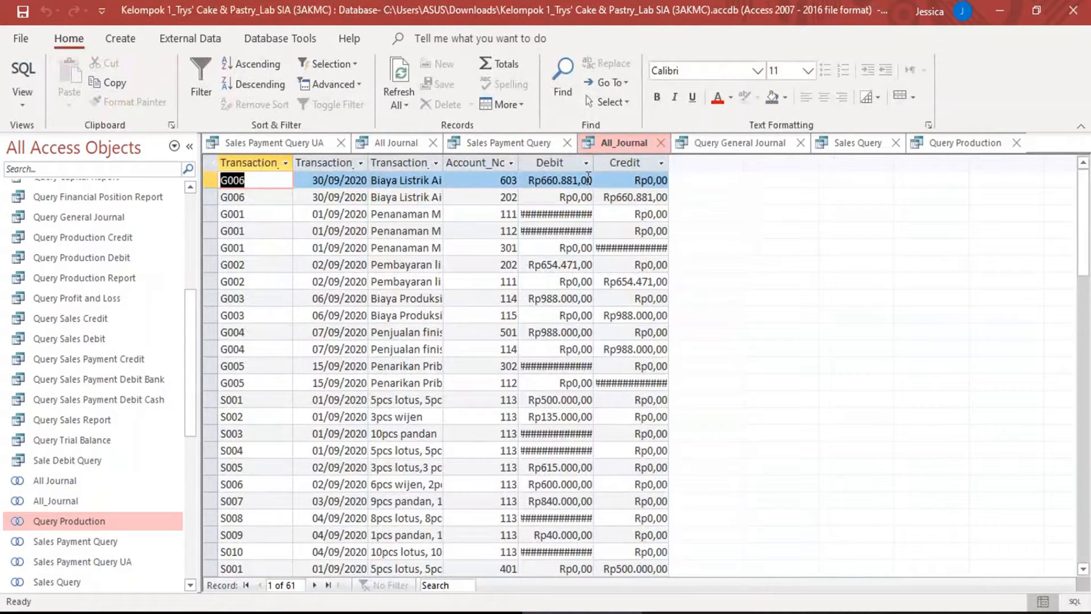
pyautogui.doubleClick(595, 164)
pyautogui.moveTo(680, 164); pyautogui.dragTo(708, 164)
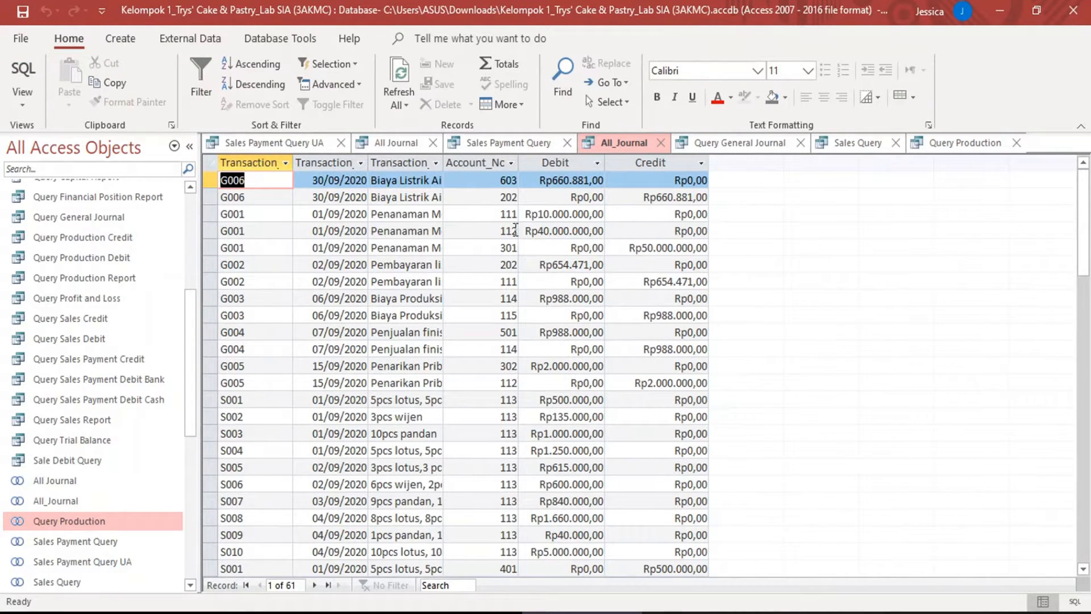
pyautogui.scroll(-6, 515, 230)
pyautogui.scroll(3, 493, 302)
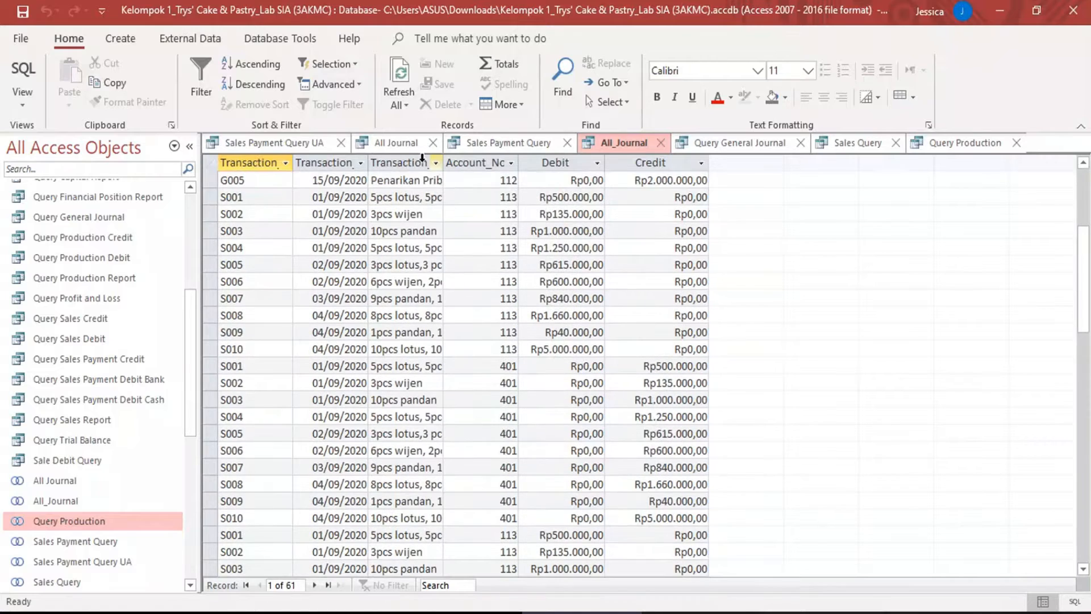
pyautogui.click(407, 146)
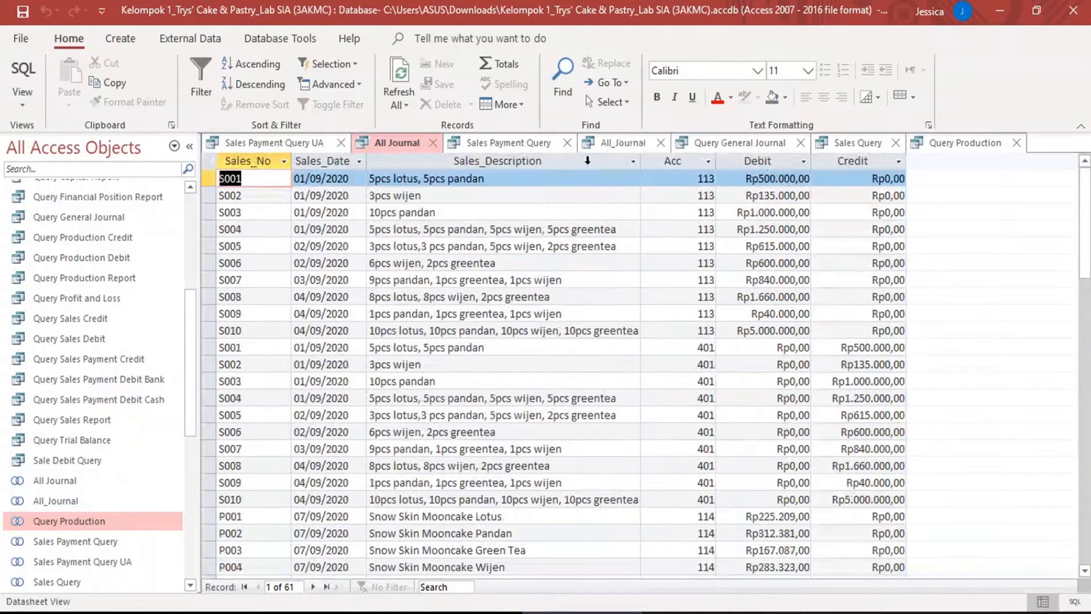
pyautogui.click(614, 144)
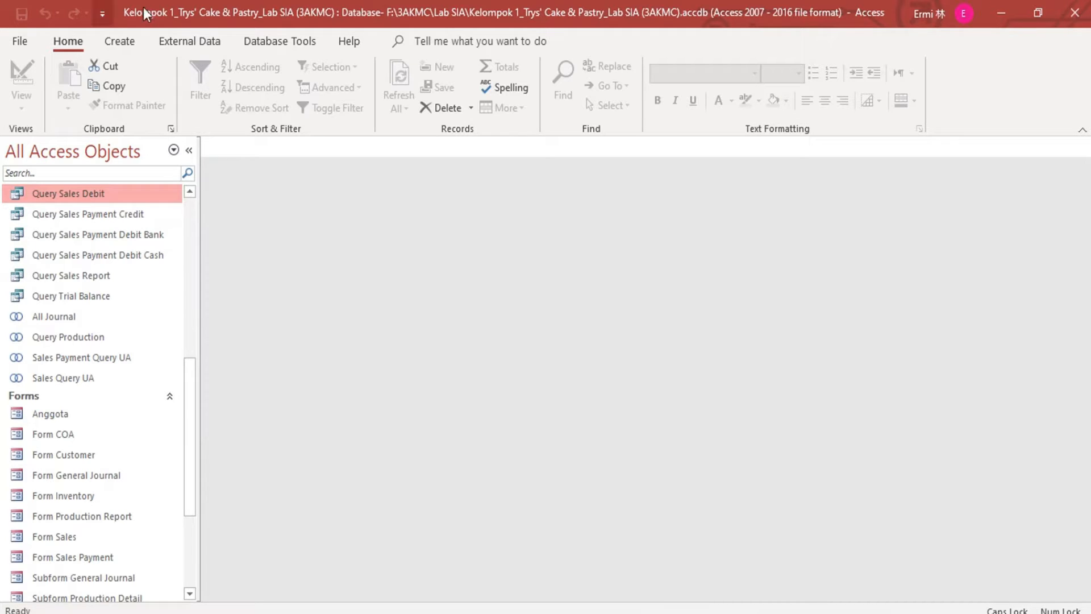
# - Create a new query in design view containing the Chart of Account table and the All Journal query
pyautogui.click(118, 41)
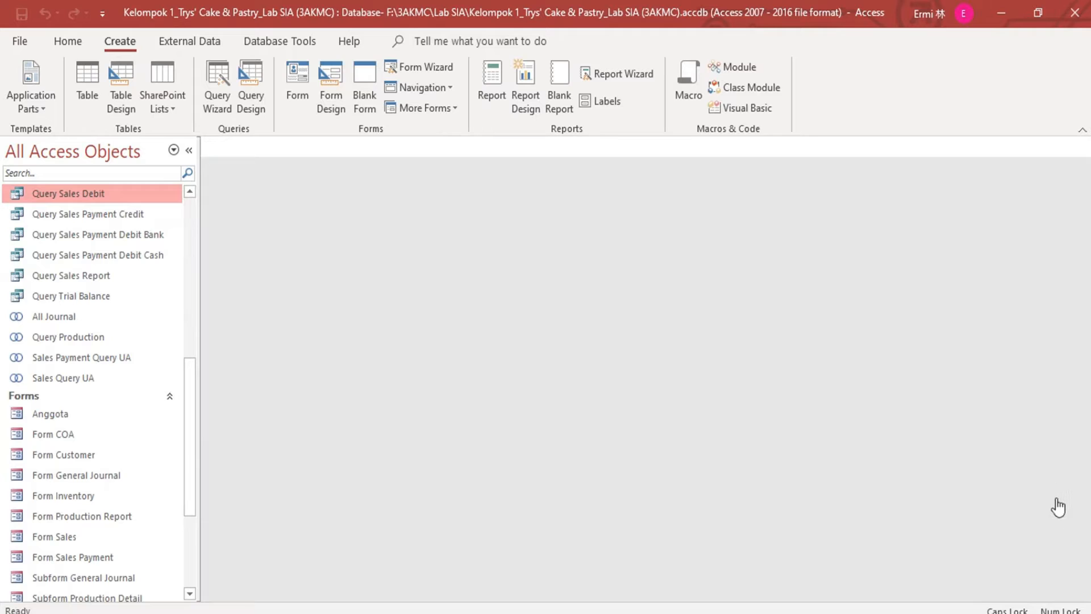
pyautogui.click(253, 94)
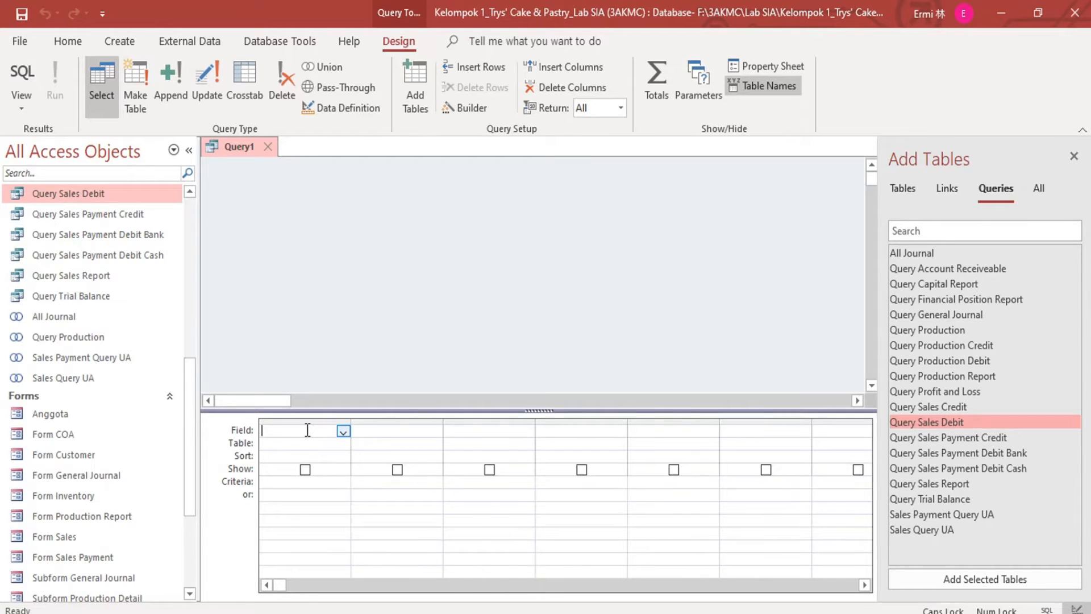
pyautogui.click(901, 189)
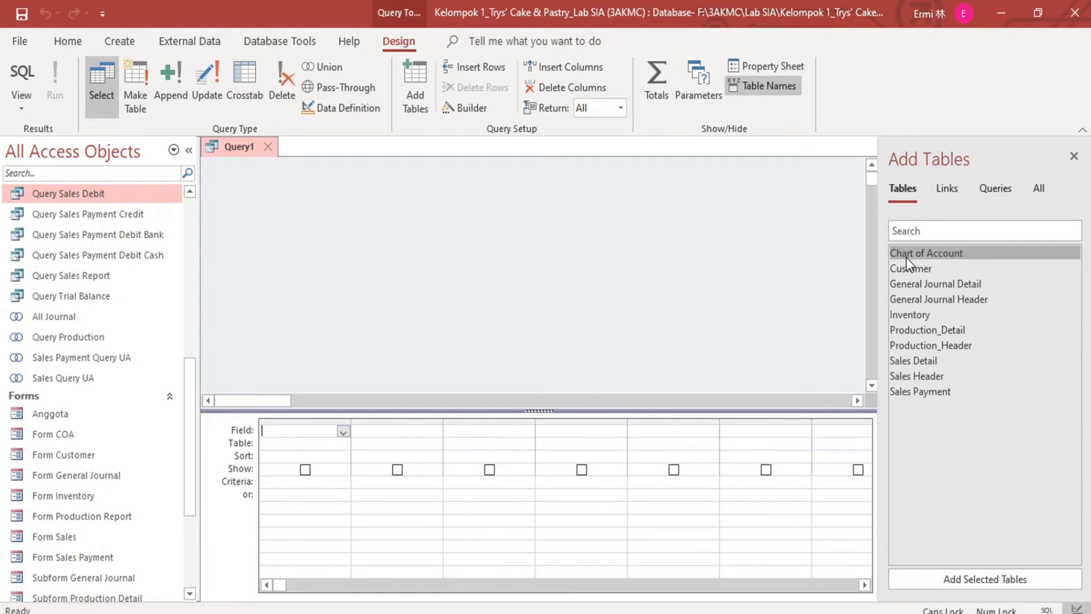
pyautogui.moveTo(905, 257); pyautogui.dragTo(385, 257)
pyautogui.click(994, 188)
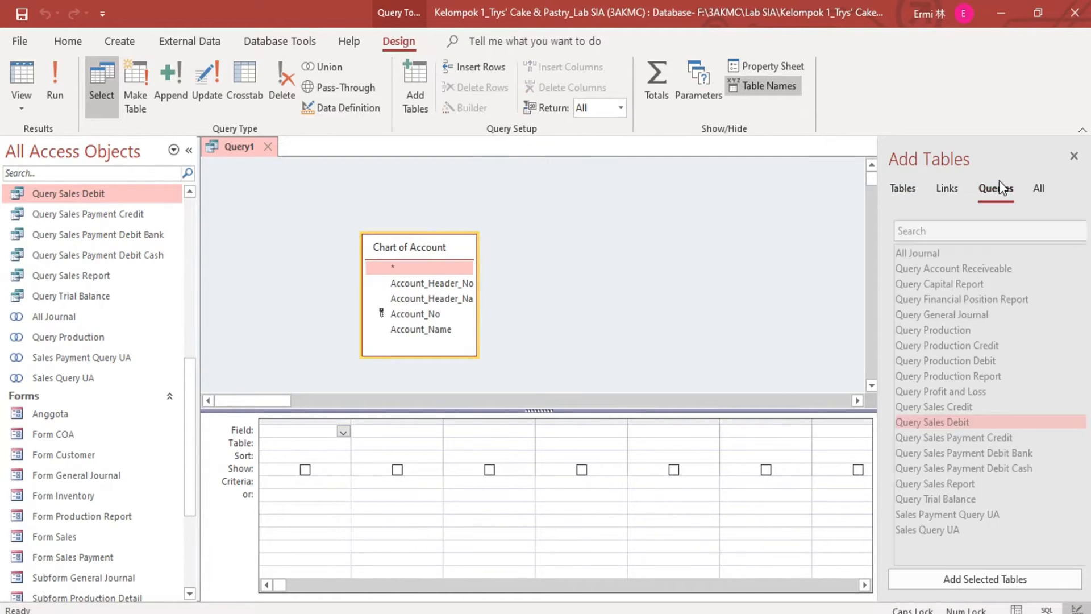
pyautogui.moveTo(928, 256); pyautogui.dragTo(631, 243)
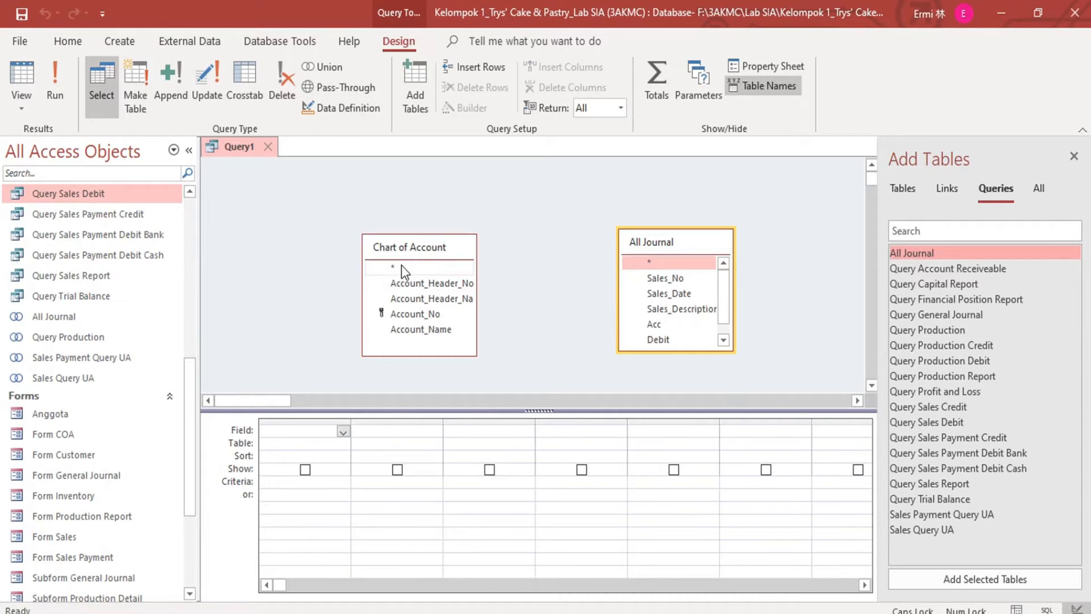
# - Add the Account_Header_No, Account_Header_Name, Account_No and Account_Name fields from Chart of Account to the query grid
pyautogui.click(427, 284)
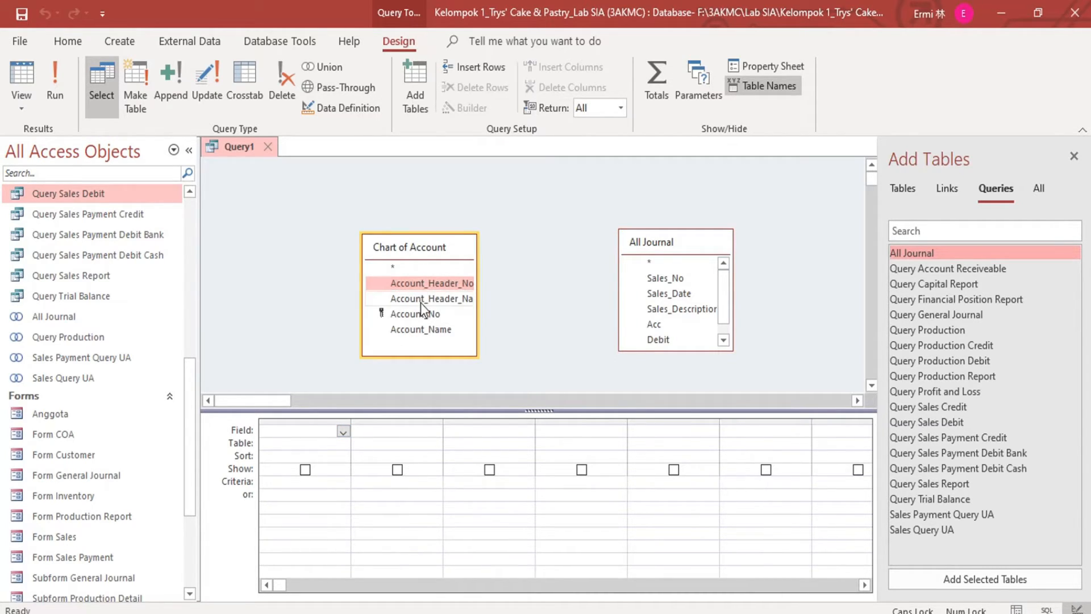
pyautogui.doubleClick(420, 285)
pyautogui.doubleClick(415, 300)
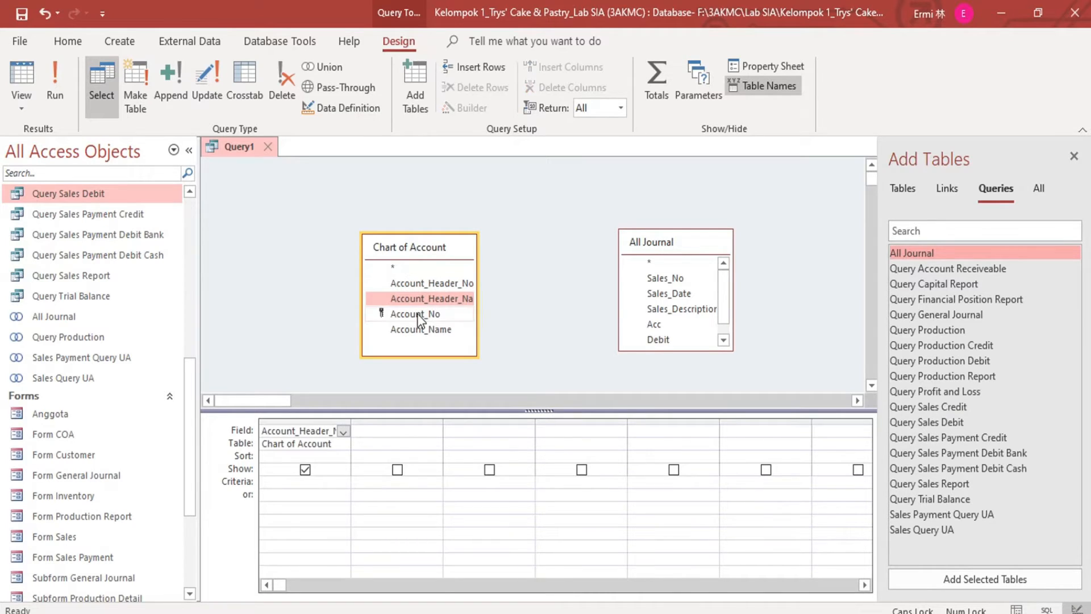
pyautogui.doubleClick(417, 315)
pyautogui.click(418, 329)
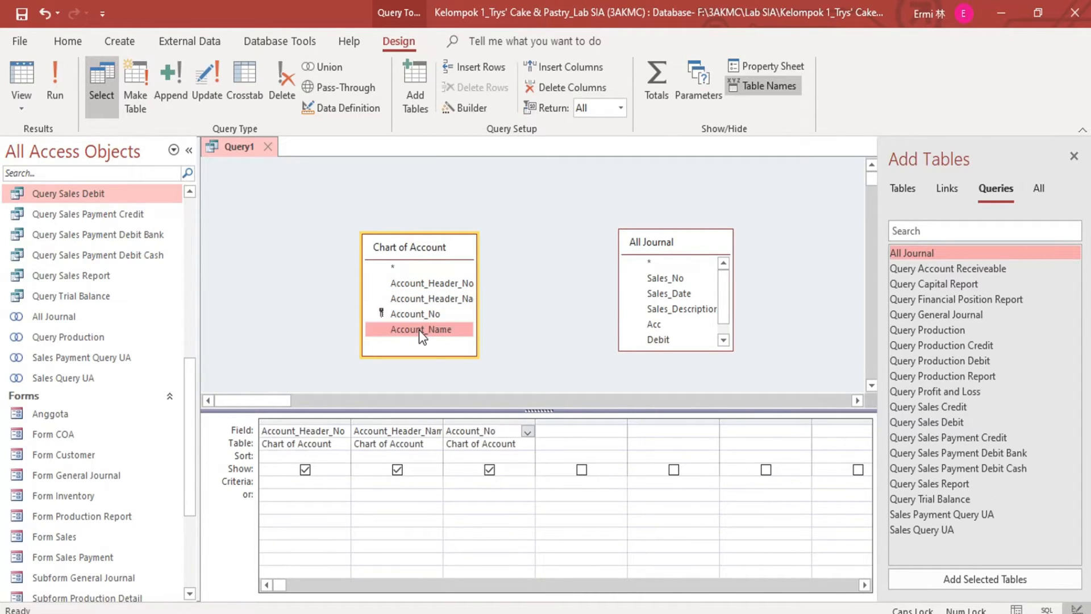
pyautogui.doubleClick(419, 331)
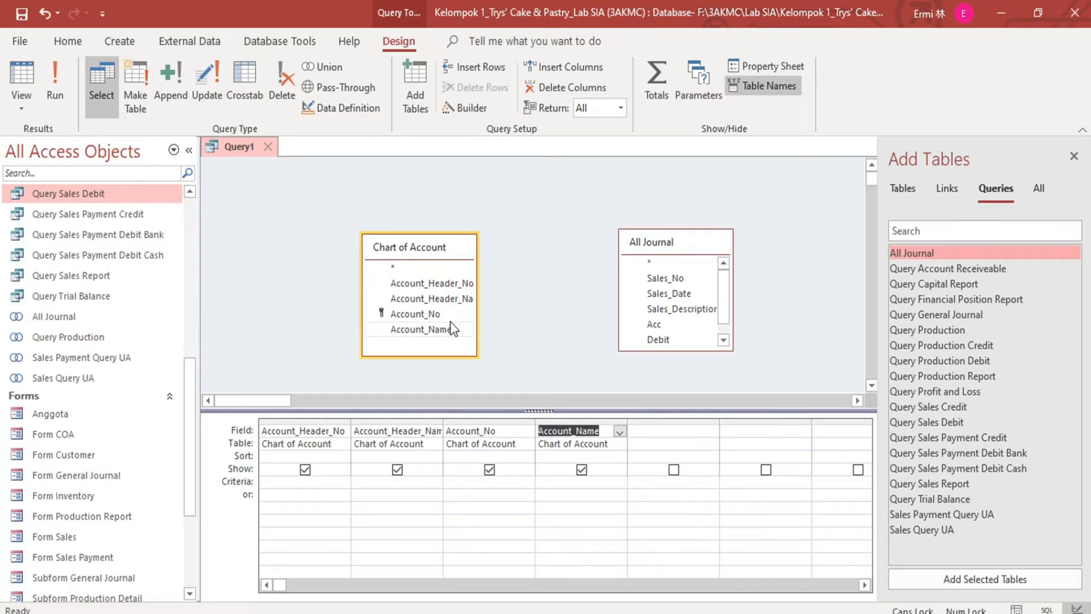
# - Join Account_No in Chart of Account to Acc in All Journal, including all records from Chart of Account
pyautogui.click(418, 313)
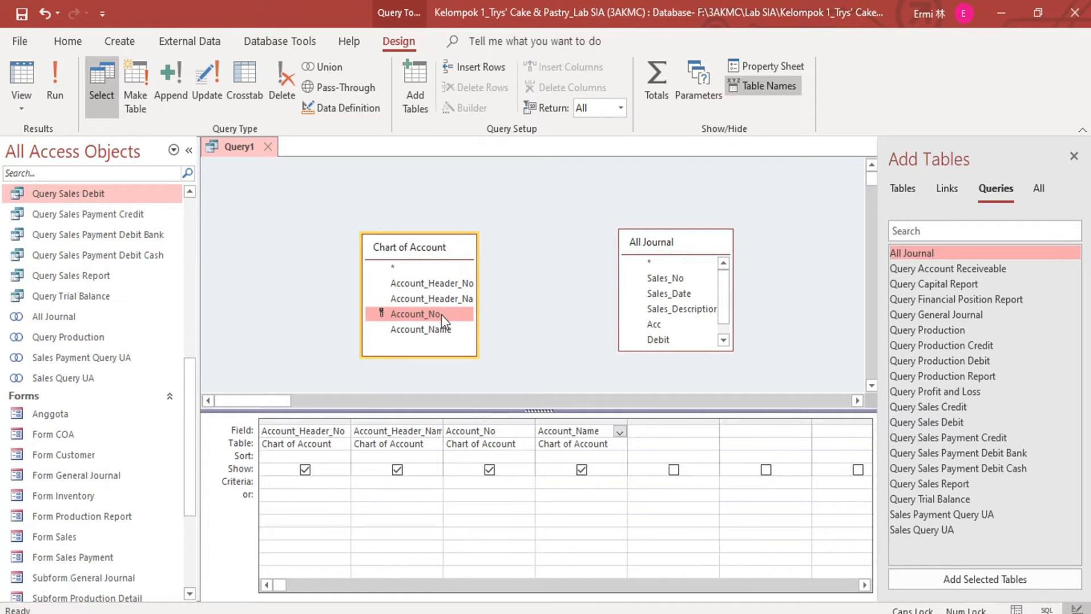
pyautogui.moveTo(441, 315); pyautogui.dragTo(655, 310)
pyautogui.click(545, 312)
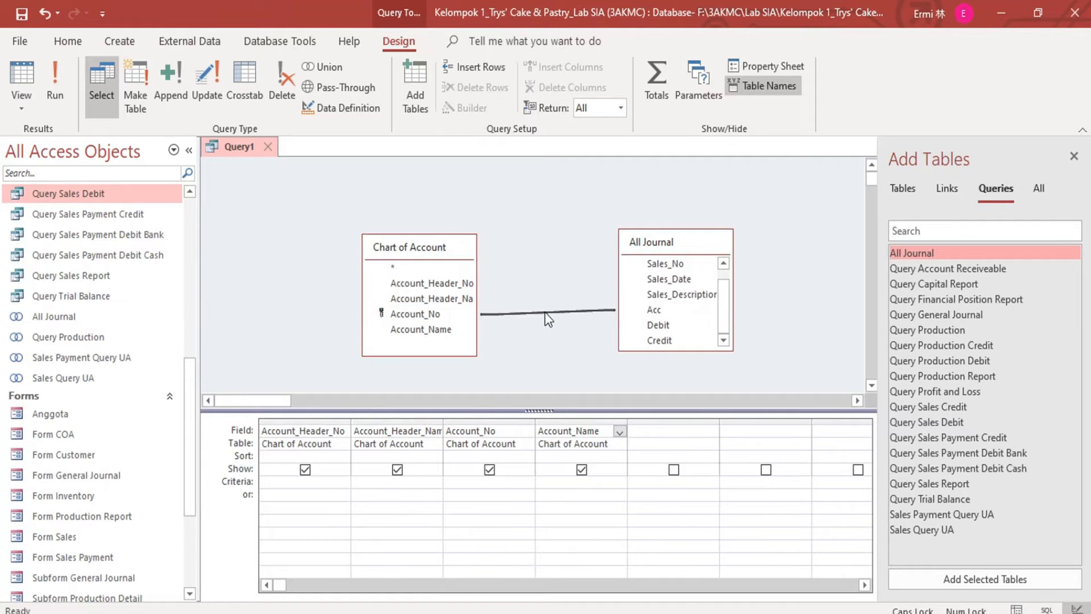
pyautogui.rightClick(544, 313)
pyautogui.click(562, 326)
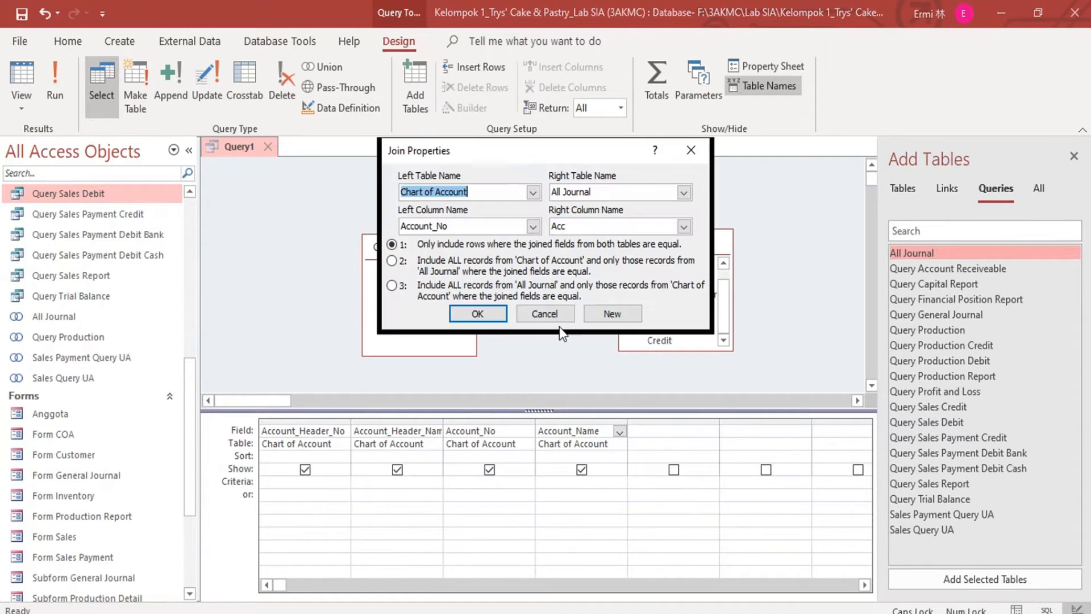
pyautogui.click(392, 262)
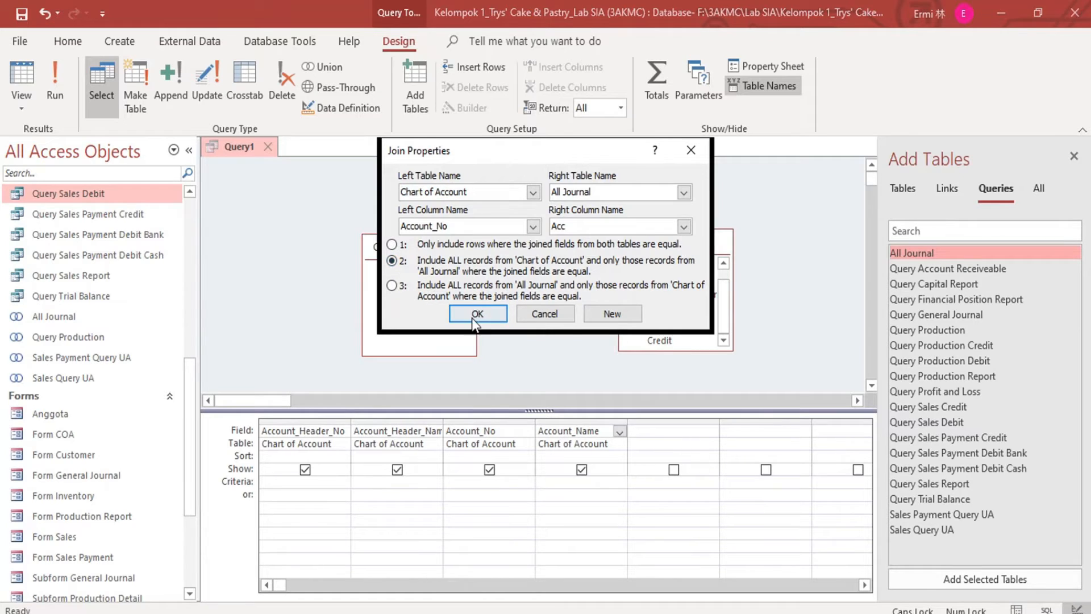
pyautogui.click(472, 316)
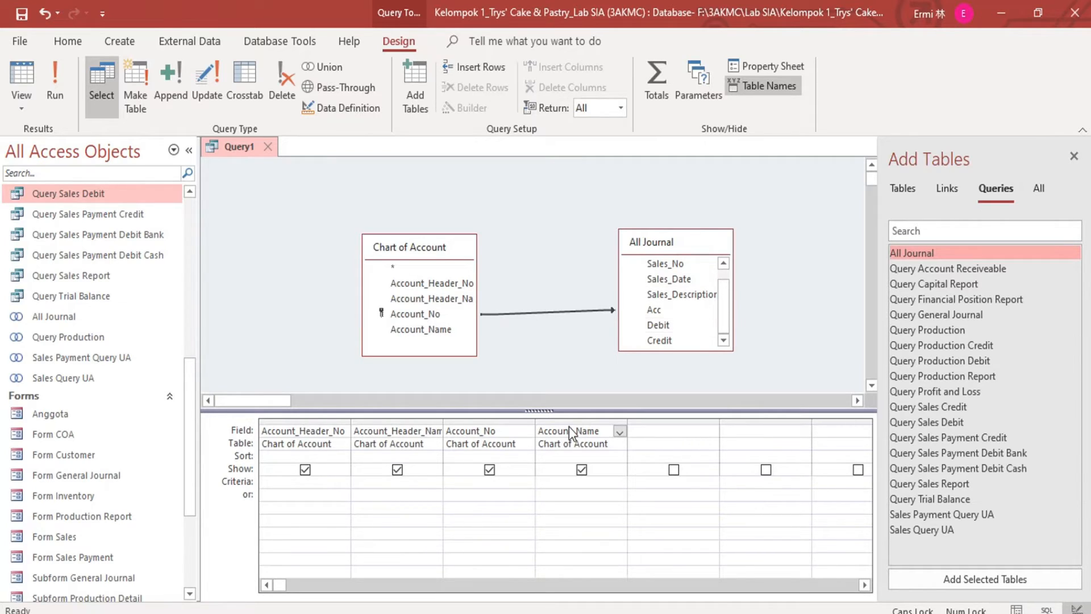
# - Add the Debit and Credit fields from All Journal to the query grid
pyautogui.click(677, 326)
pyautogui.doubleClick(676, 326)
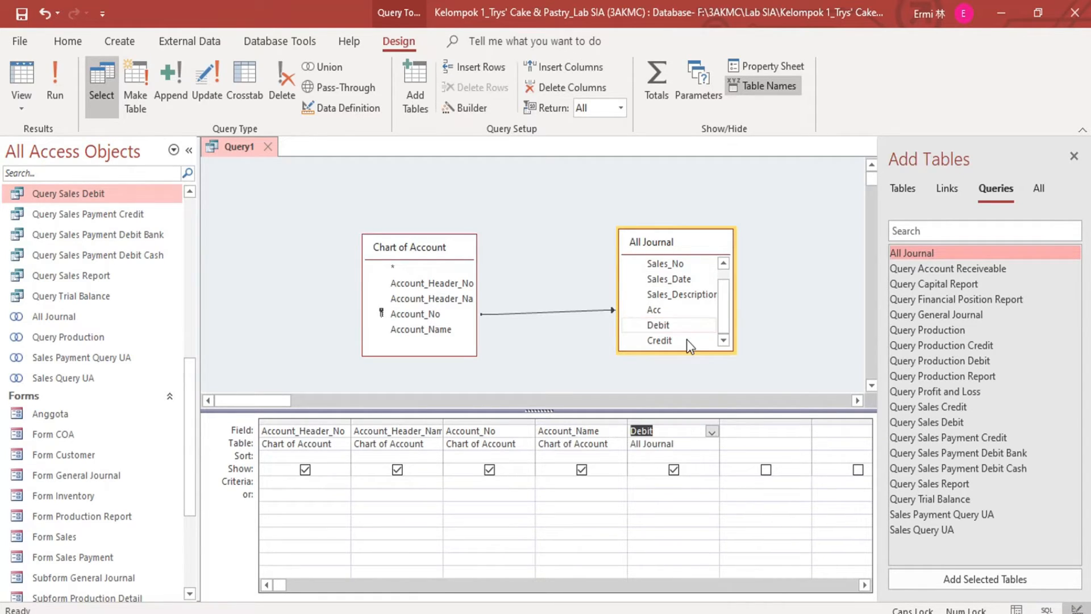
pyautogui.doubleClick(697, 336)
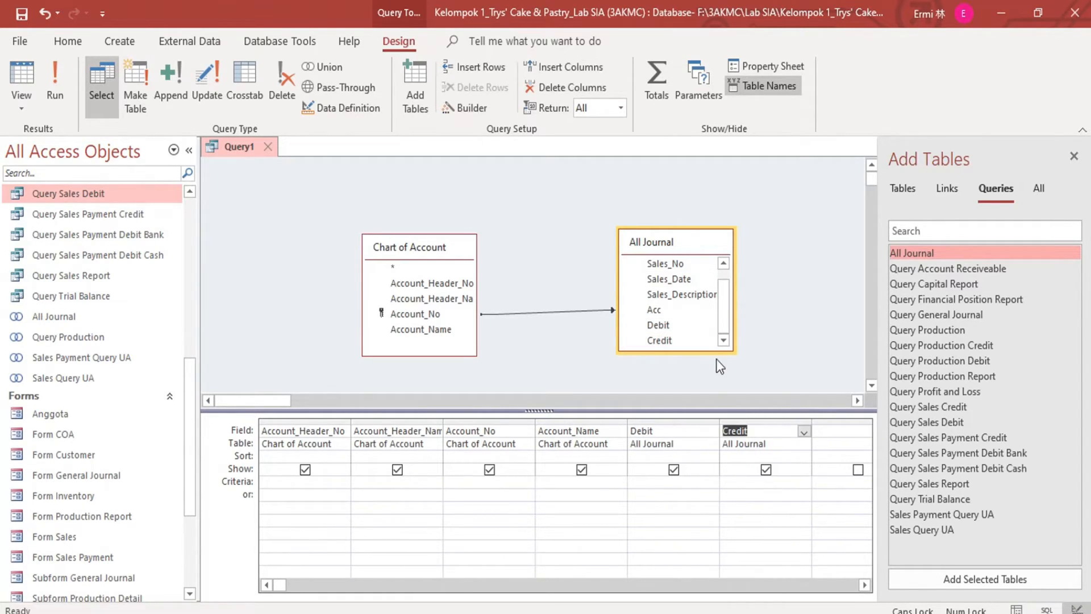
# - Turn on Totals for the query and set both the Debit and Credit columns to Sum
pyautogui.click(652, 104)
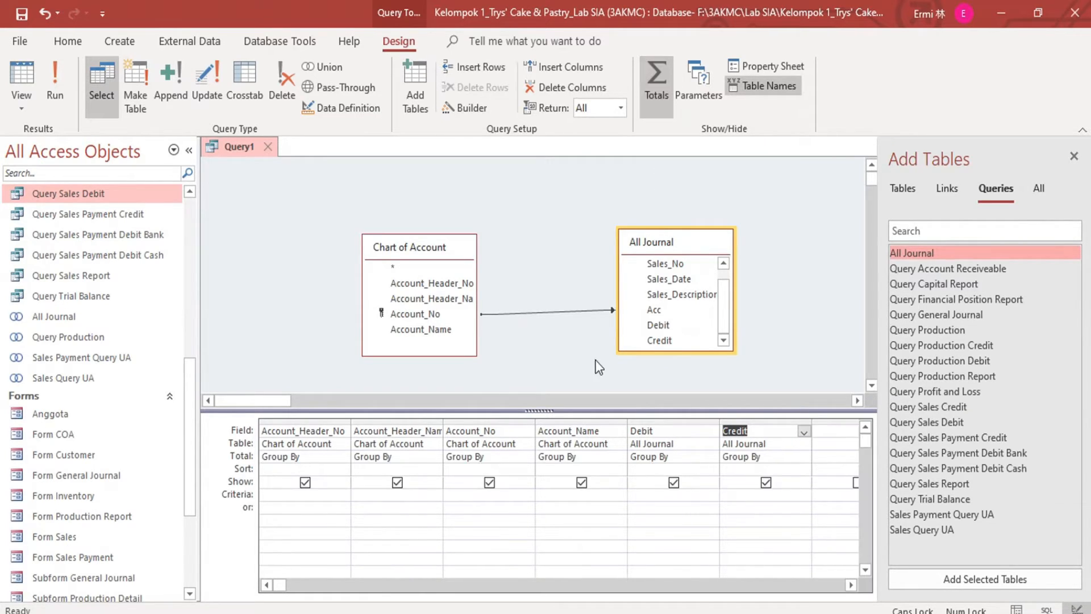
pyautogui.click(683, 460)
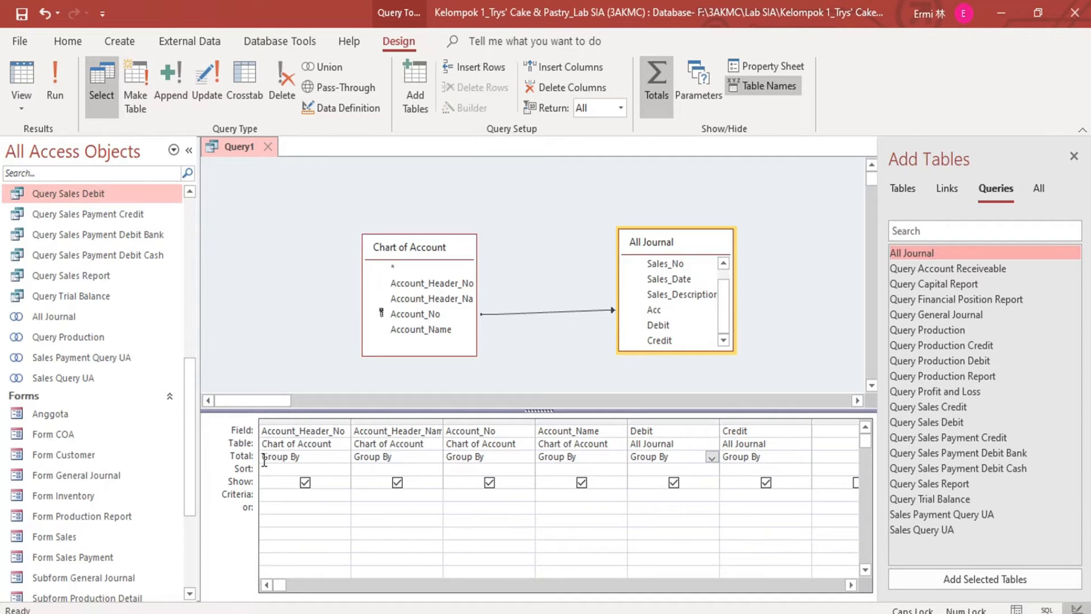
pyautogui.click(711, 457)
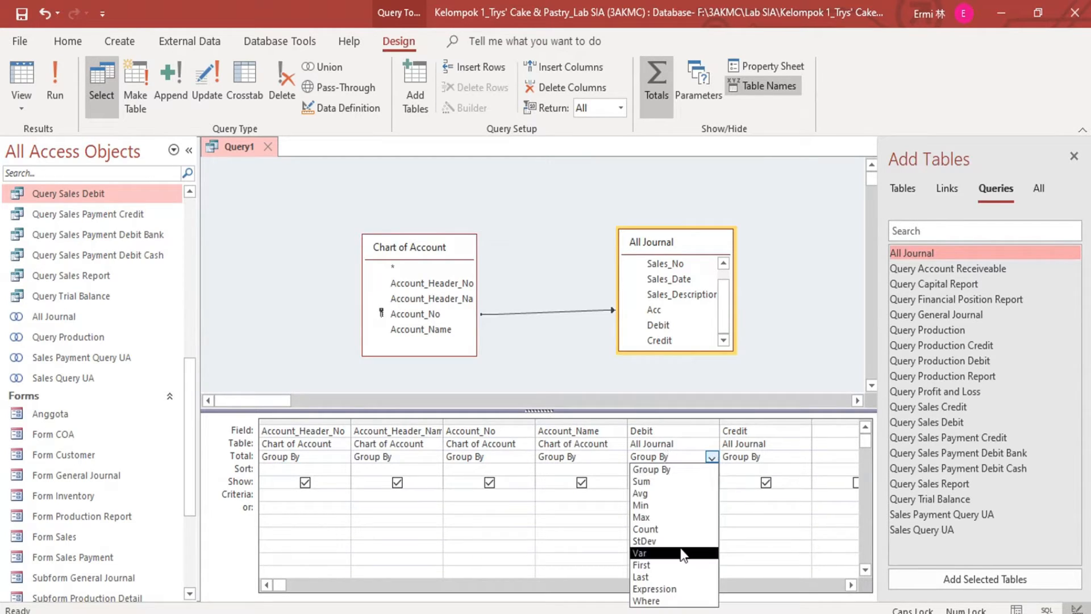
pyautogui.click(669, 485)
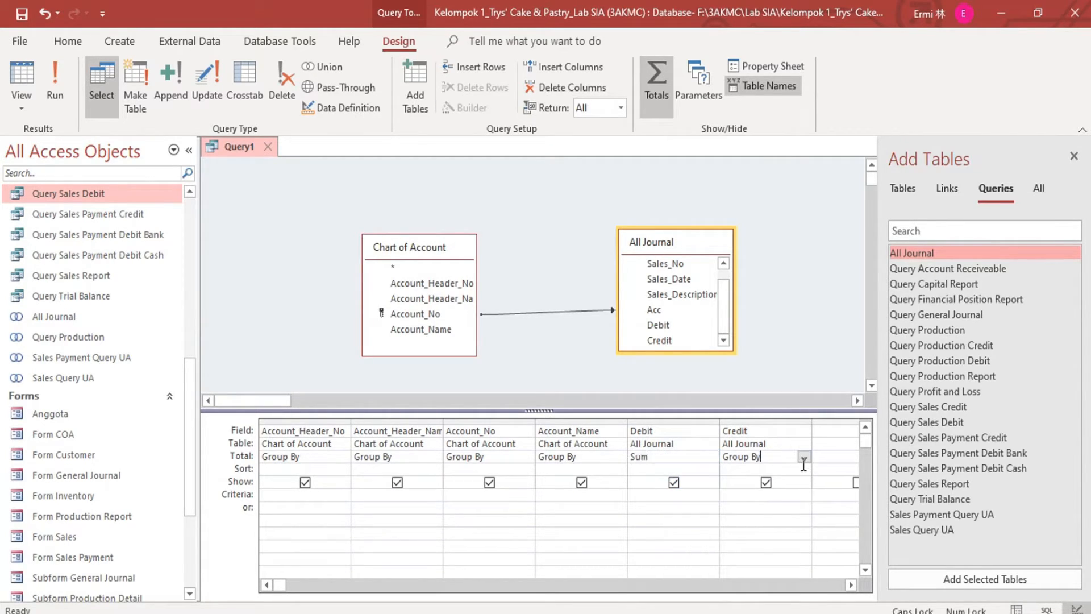
pyautogui.click(803, 456)
pyautogui.click(778, 481)
pyautogui.click(651, 456)
# - Set the Total setting of the empty column after Credit to Expression
pyautogui.click(851, 584)
pyautogui.click(851, 583)
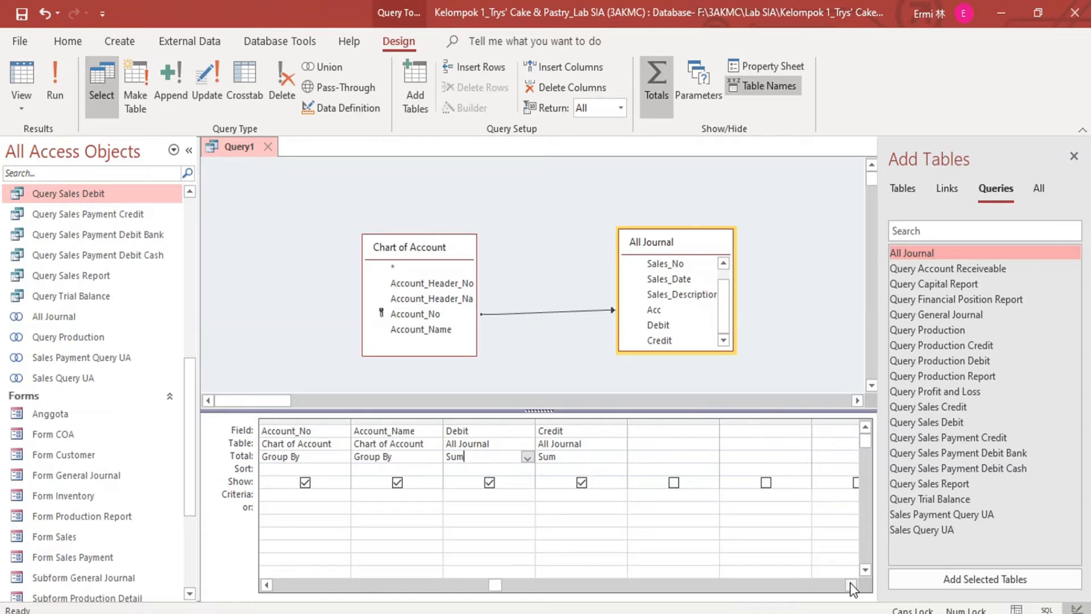
pyautogui.click(852, 584)
pyautogui.click(568, 433)
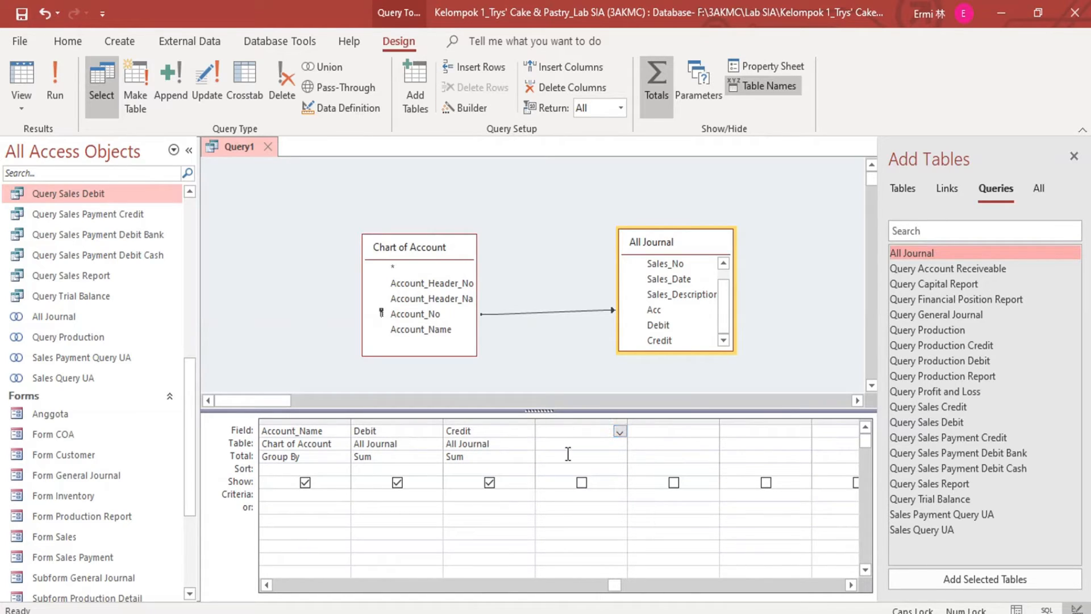
pyautogui.click(554, 458)
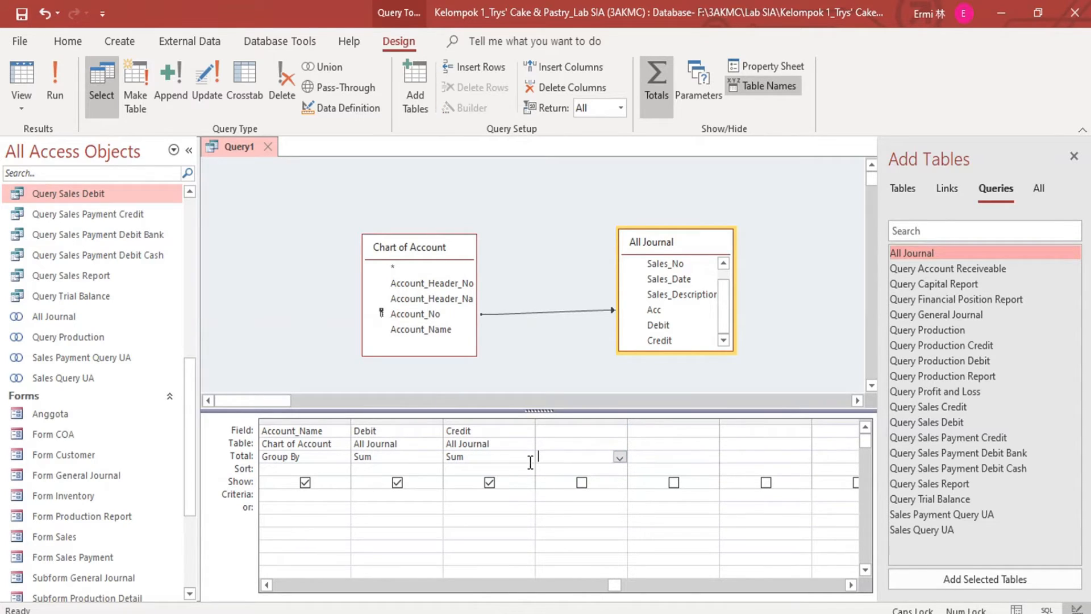
pyautogui.click(619, 457)
pyautogui.click(608, 584)
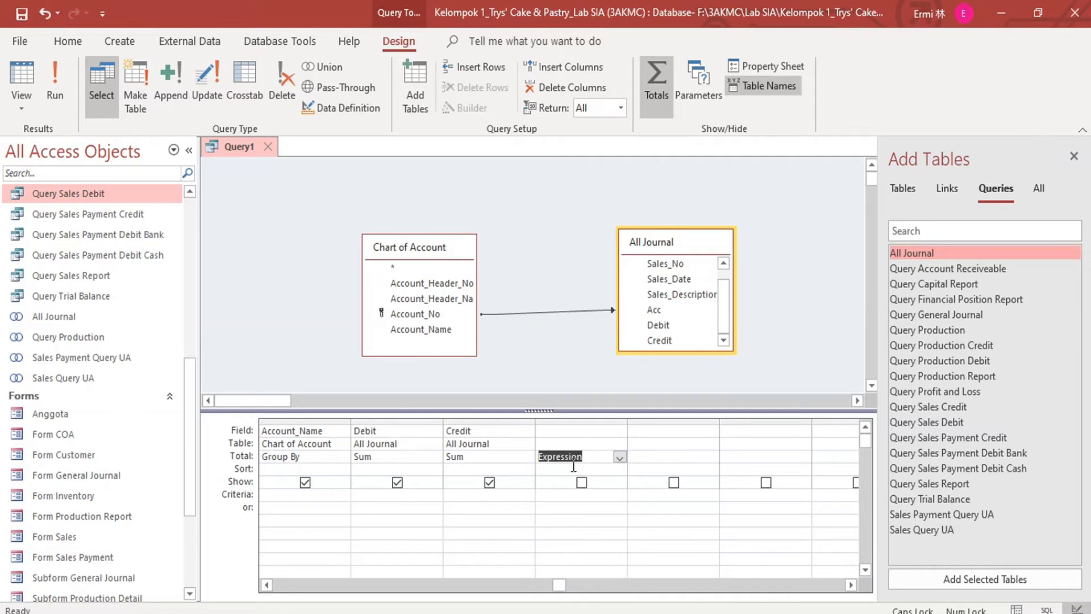
pyautogui.rightClick(594, 433)
pyautogui.click(624, 546)
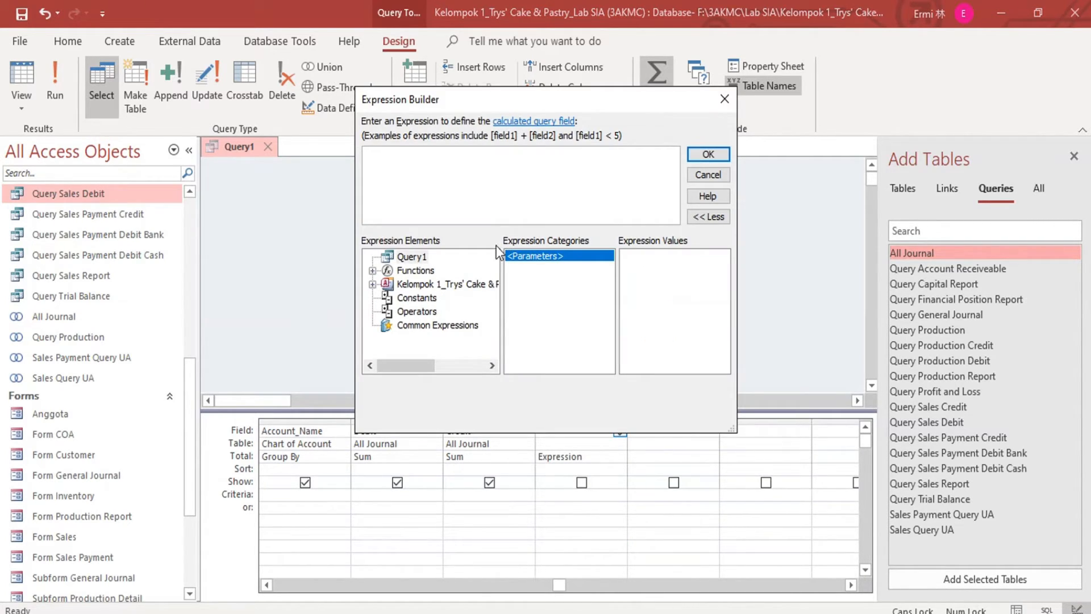
pyautogui.click(708, 174)
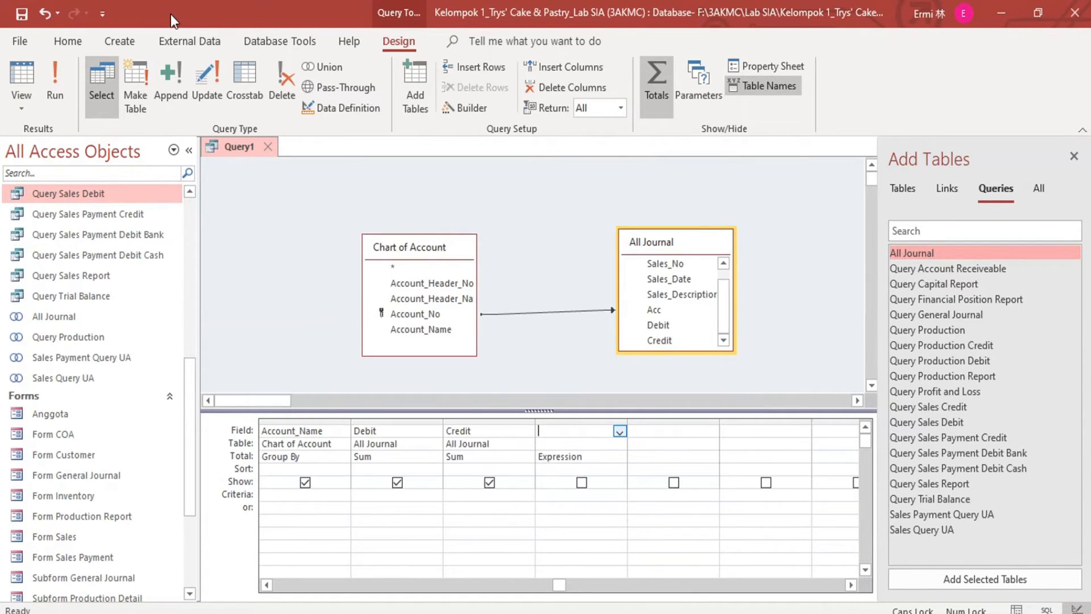
# - Save the query under the name tb
pyautogui.click(21, 16)
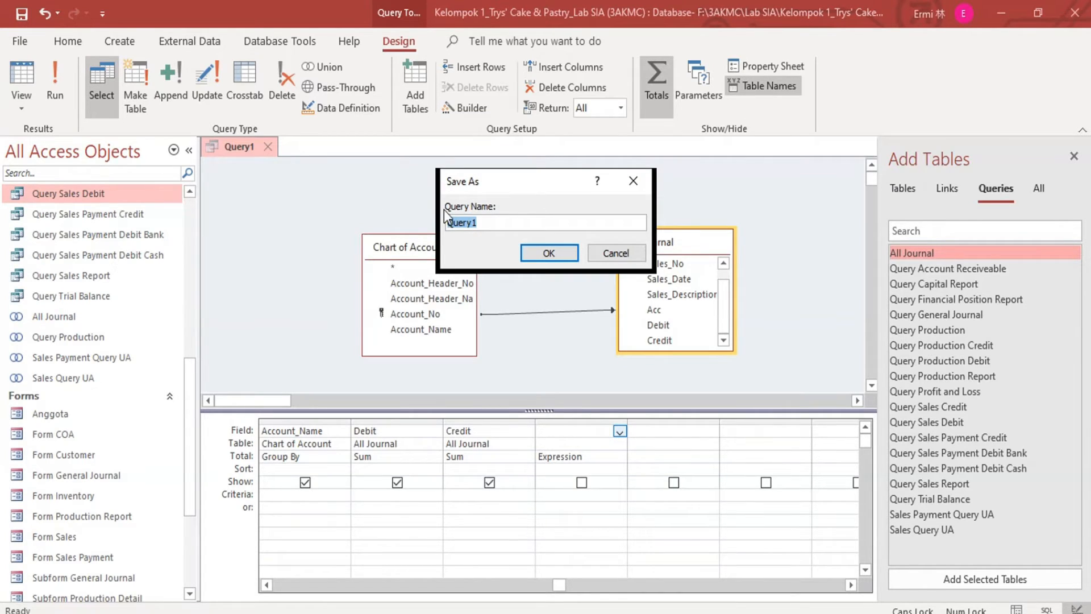
pyautogui.write('tb')
pyautogui.press('Return')
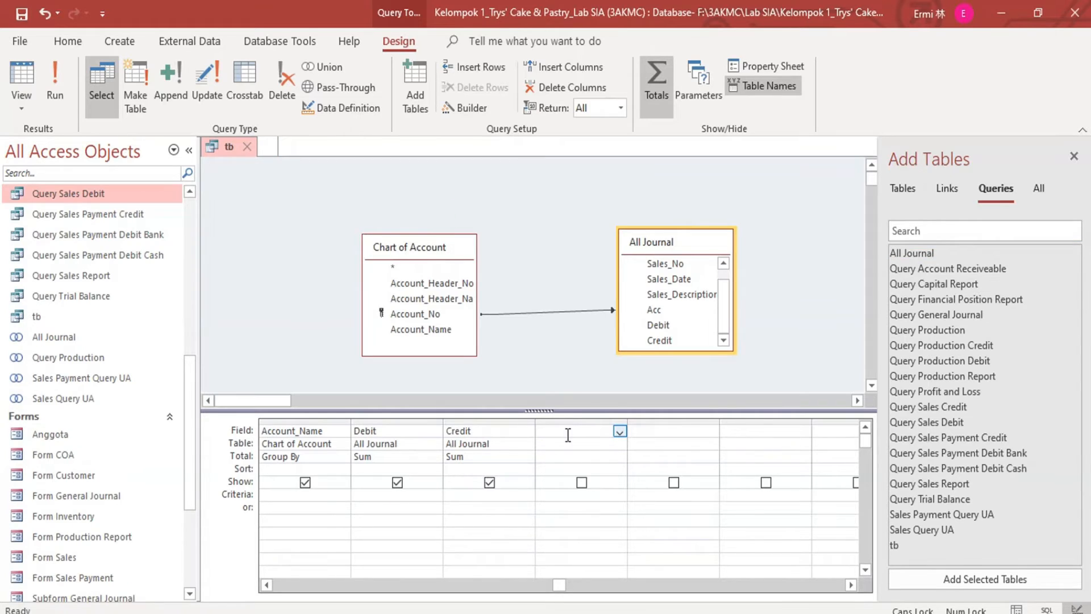
# - In the Expression Builder for the column after Credit, enter tb: IIf([SumOfDebit]<>0;[SumOfDebit];0) followed by a minus sign and a second IIf
pyautogui.rightClick(568, 434)
pyautogui.click(604, 547)
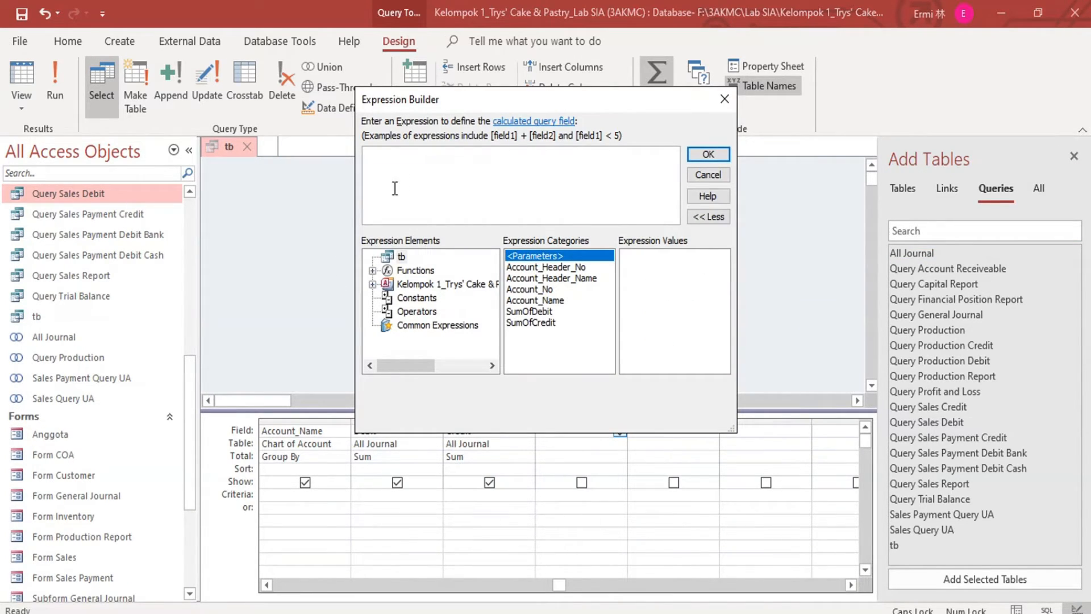
pyautogui.press('capslock')
pyautogui.write('tb')
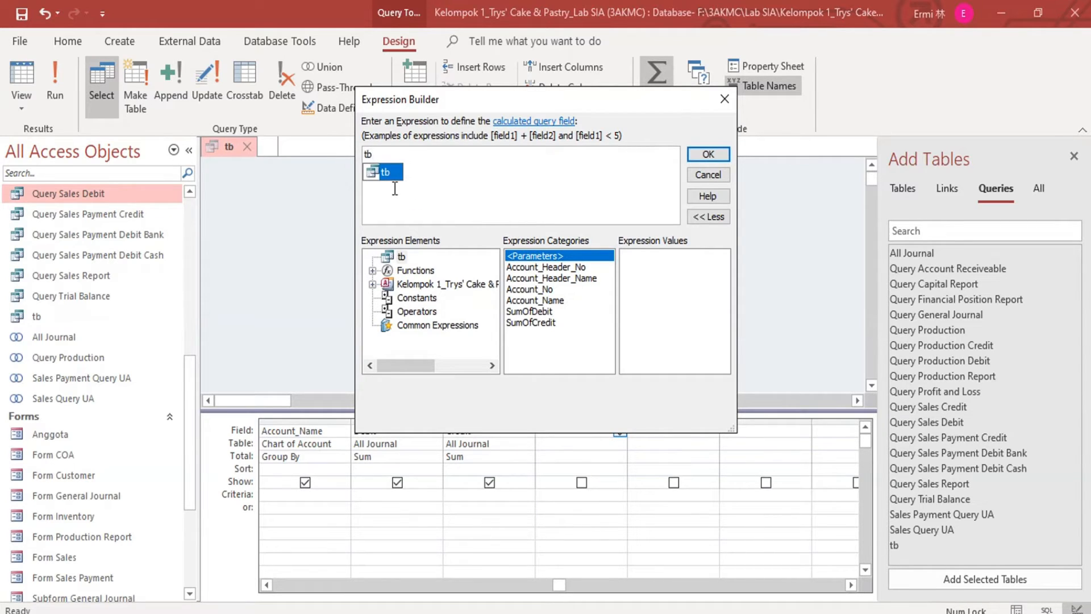
pyautogui.write(': IIf(')
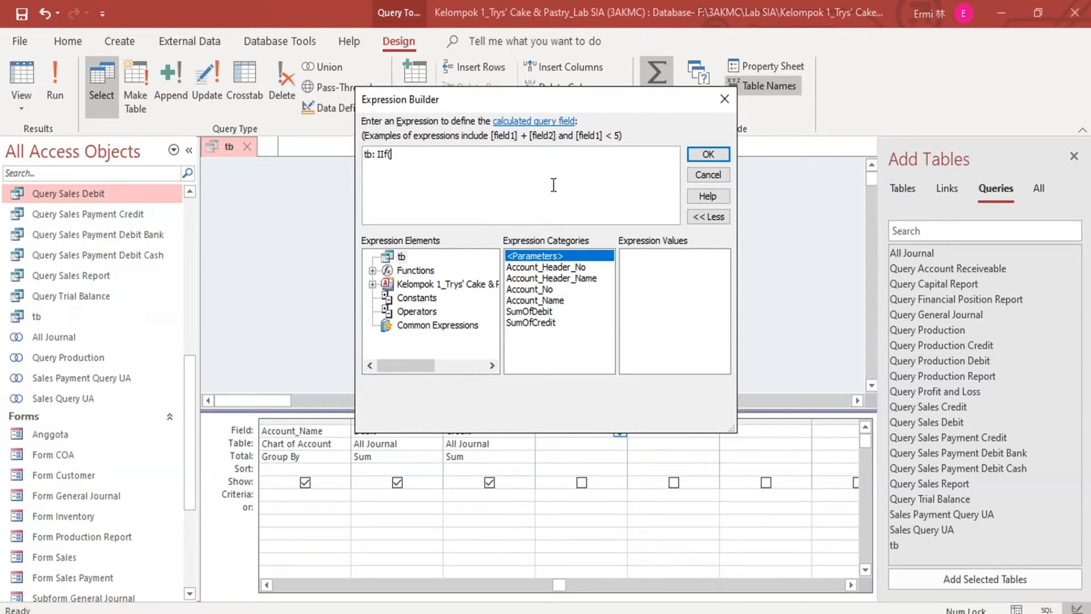
pyautogui.doubleClick(550, 311)
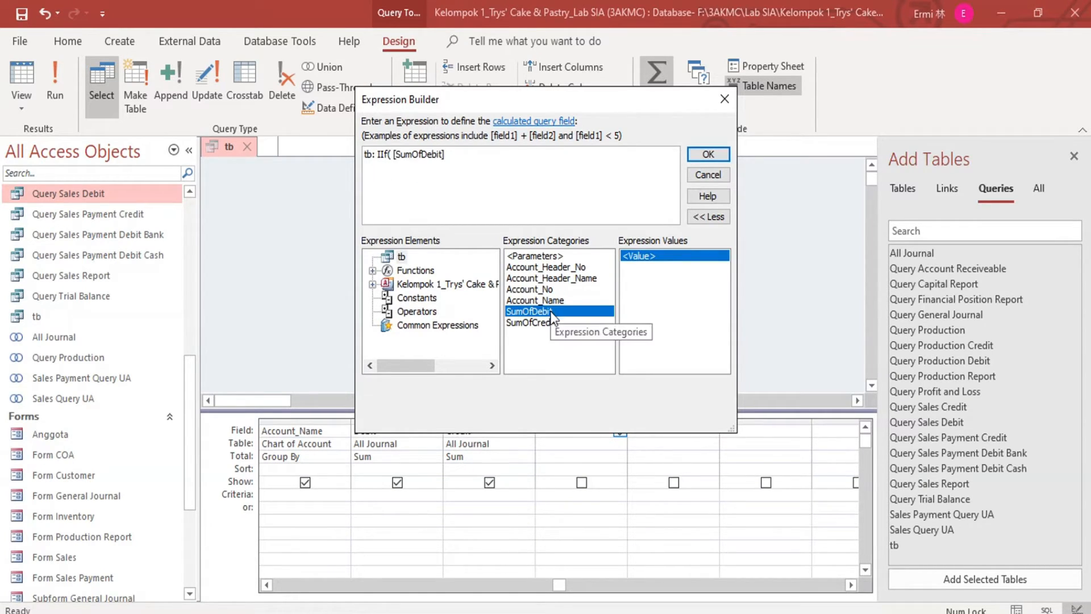
pyautogui.write('<>0')
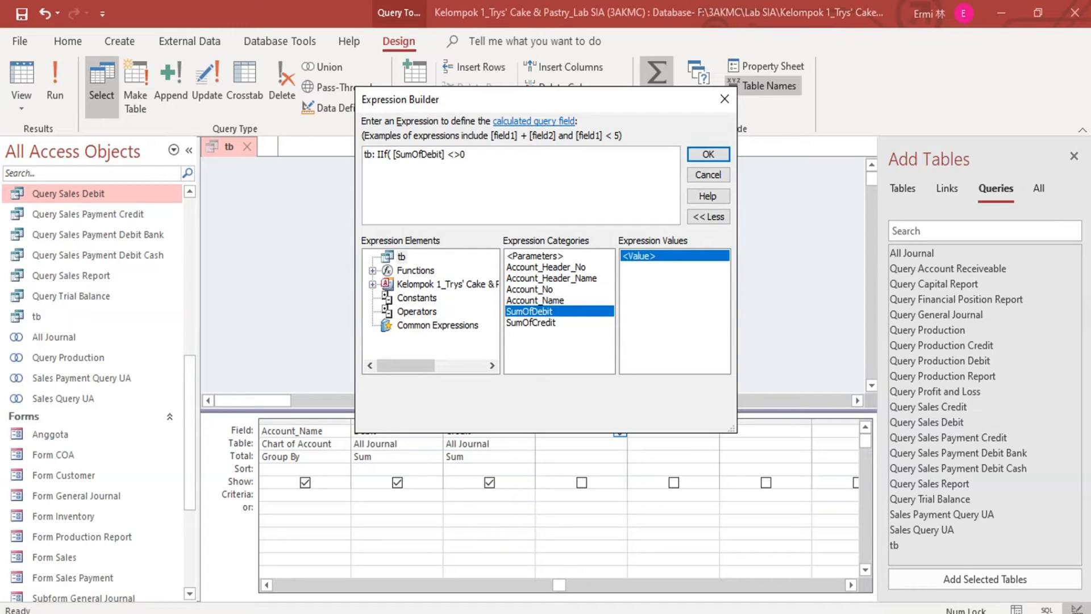
pyautogui.write(';')
pyautogui.doubleClick(544, 309)
pyautogui.click(491, 162)
pyautogui.press('BackSpace')
pyautogui.click(540, 164)
pyautogui.write(';0)-iif')
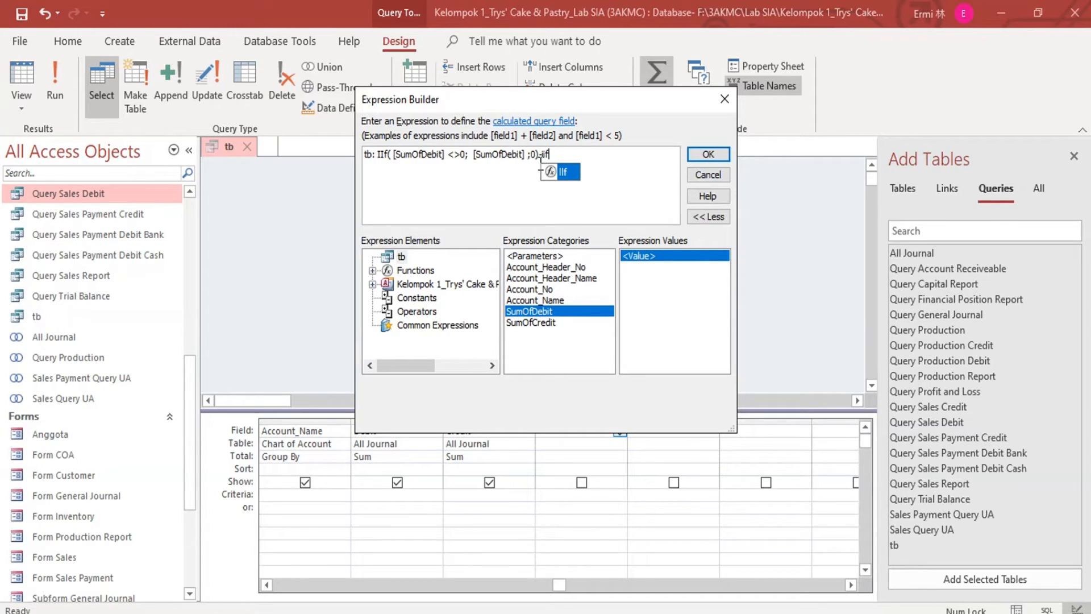
# - Complete the second IIf of the tb expression as IIf([SumOfCredit]<>0;[SumOfCredit];0) and accept the expression
pyautogui.write('(')
pyautogui.doubleClick(561, 323)
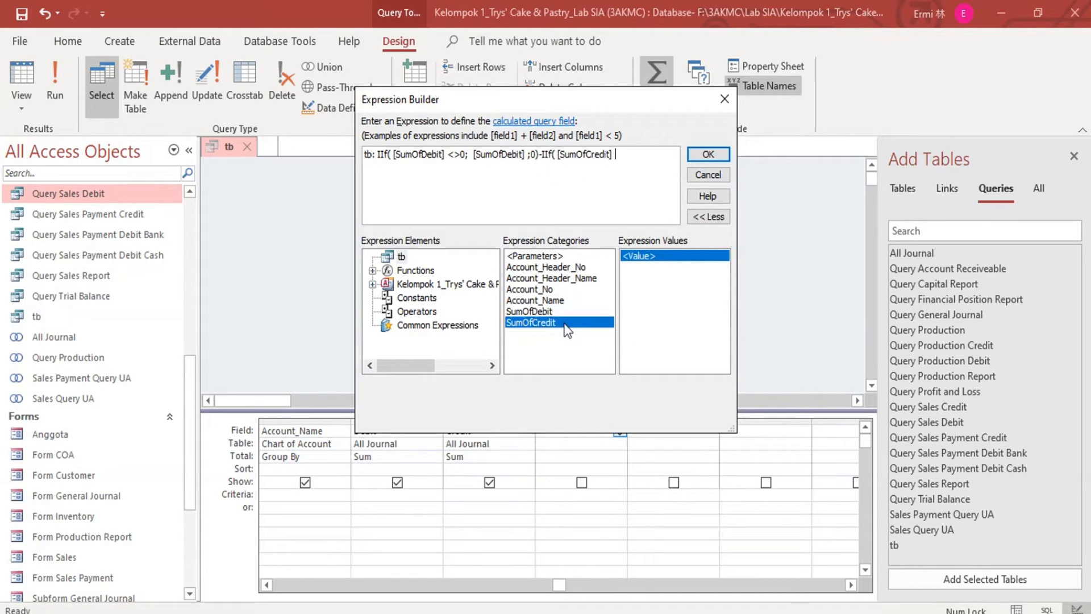
pyautogui.write('<>0;')
pyautogui.doubleClick(558, 324)
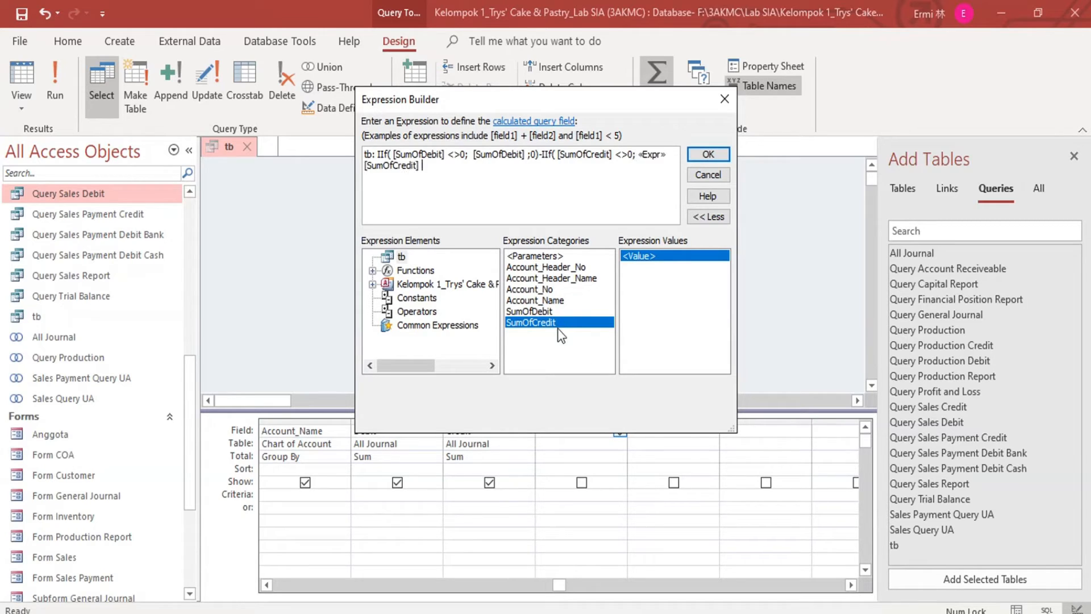
pyautogui.click(651, 154)
pyautogui.press('Delete')
pyautogui.write(';0')
pyautogui.click(699, 155)
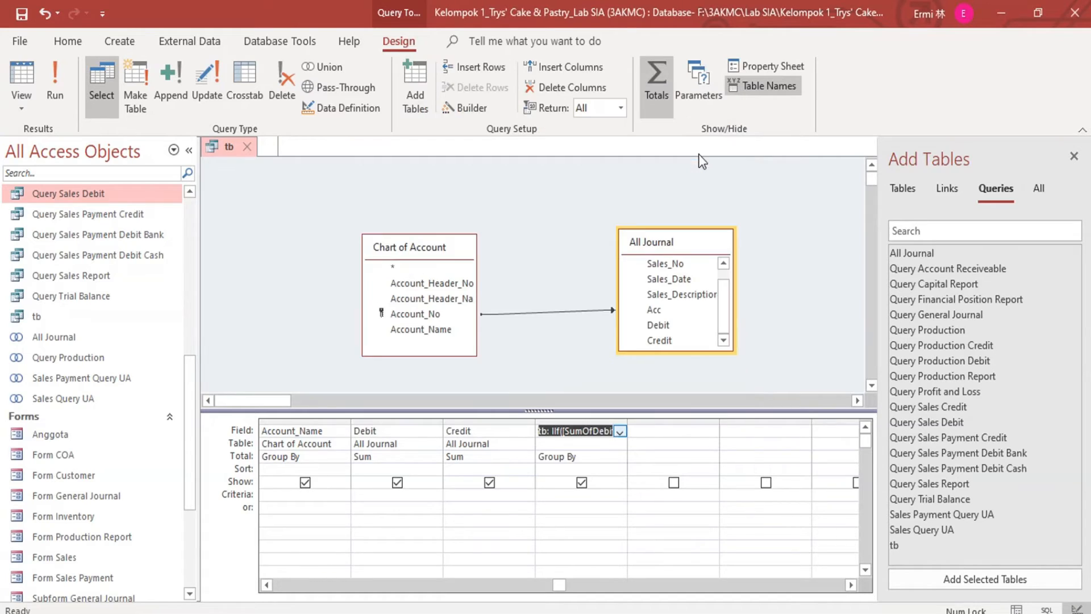
# - Set the Total setting of the calculated tb column to Expression
pyautogui.click(584, 455)
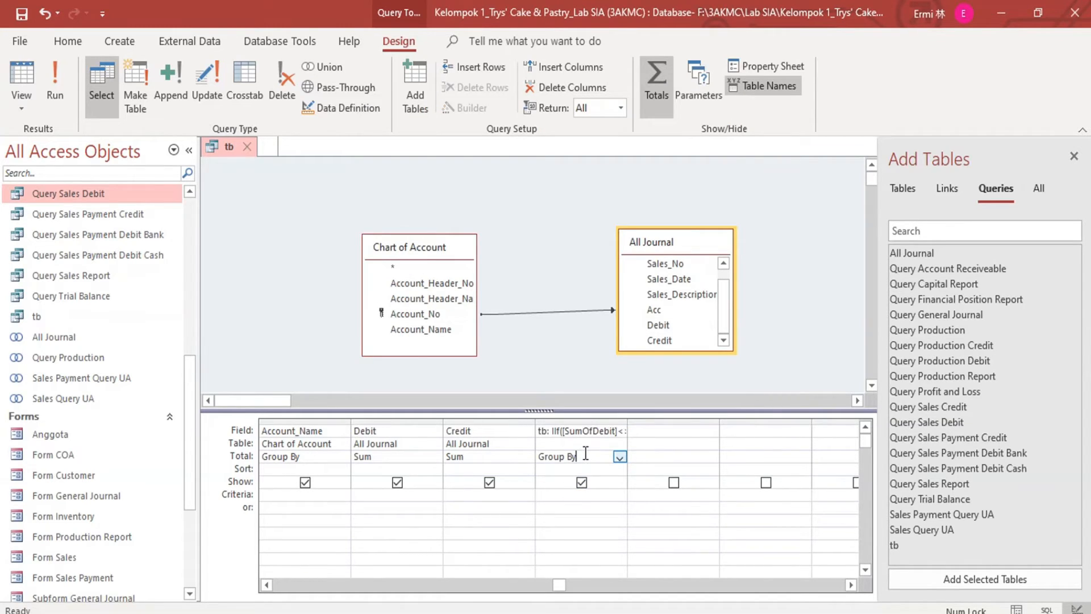
pyautogui.click(620, 457)
pyautogui.click(568, 587)
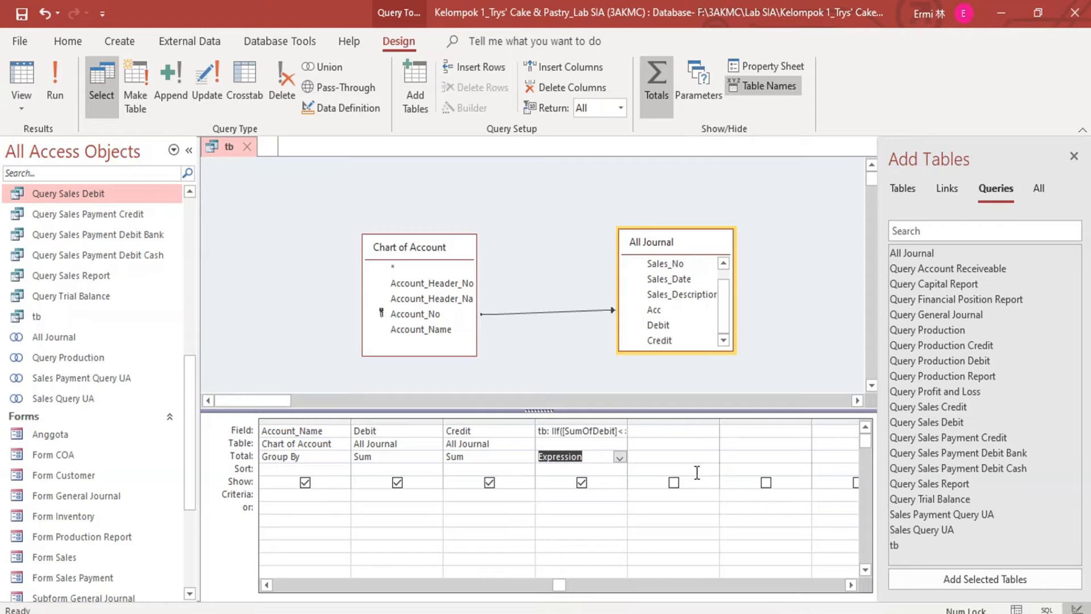
# - Set the Total setting of the empty column after tb to Expression
pyautogui.click(707, 431)
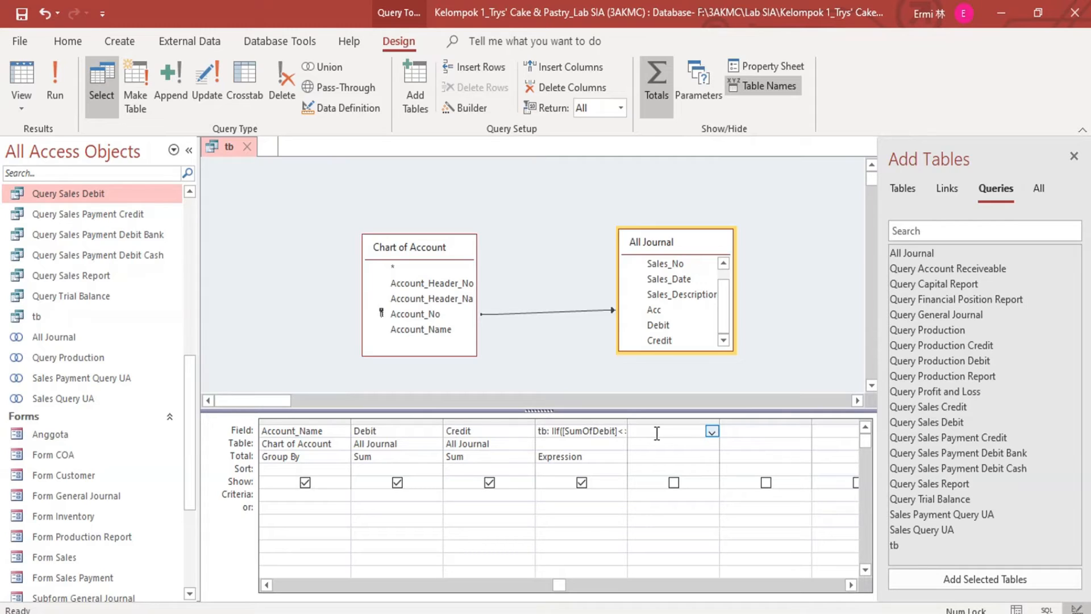
pyautogui.click(749, 429)
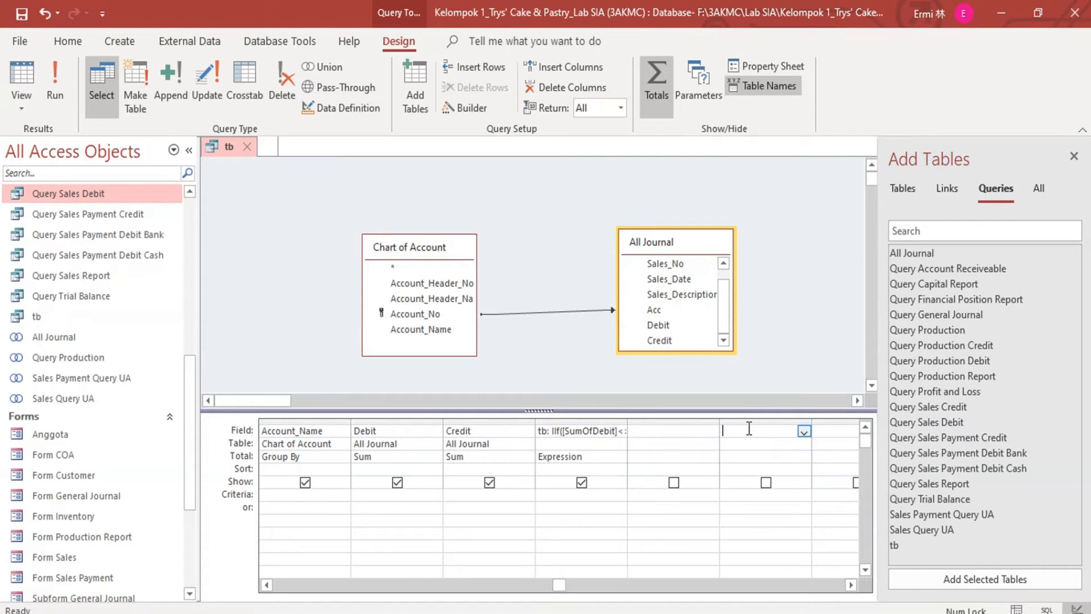
pyautogui.click(694, 423)
pyautogui.click(700, 431)
pyautogui.click(711, 457)
pyautogui.click(712, 456)
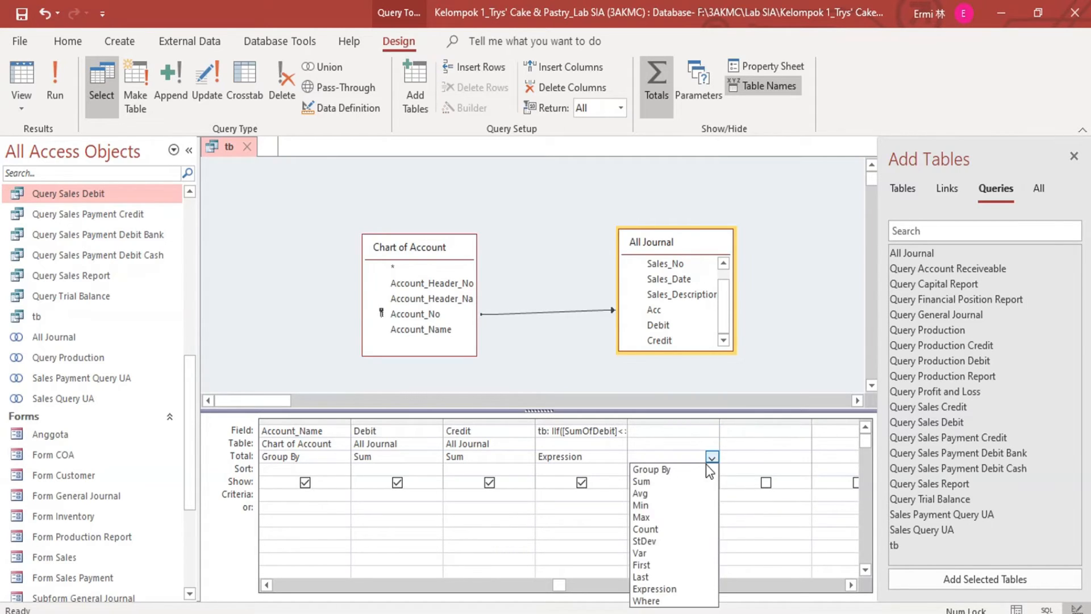
pyautogui.click(654, 588)
# - Build the calculated field tb_debit: IIf([tb]>0;[tb];0) in the column after tb
pyautogui.click(678, 441)
pyautogui.click(678, 436)
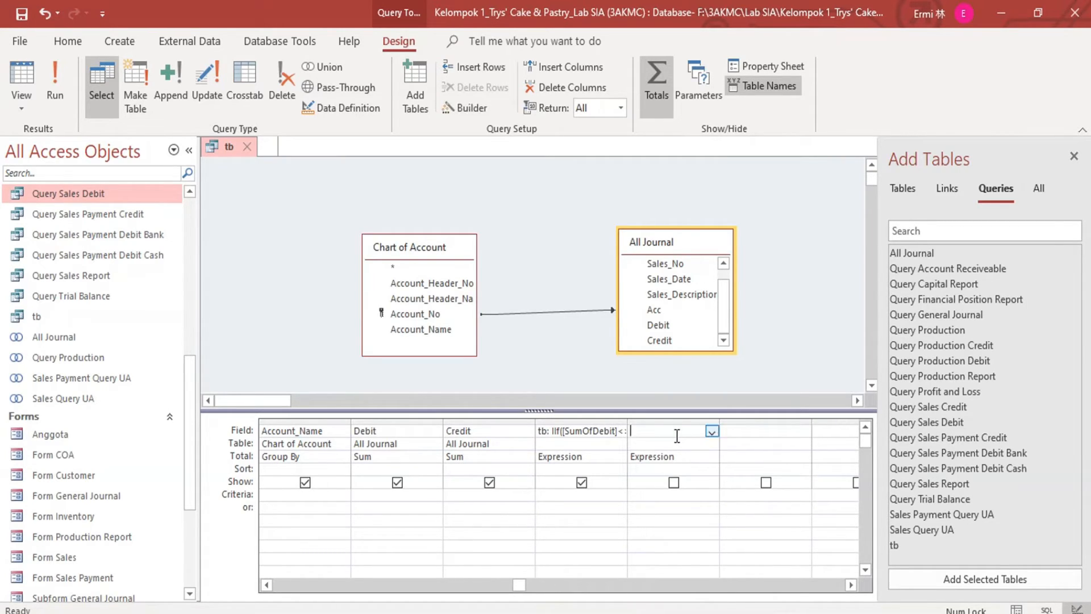
pyautogui.rightClick(678, 436)
pyautogui.click(711, 554)
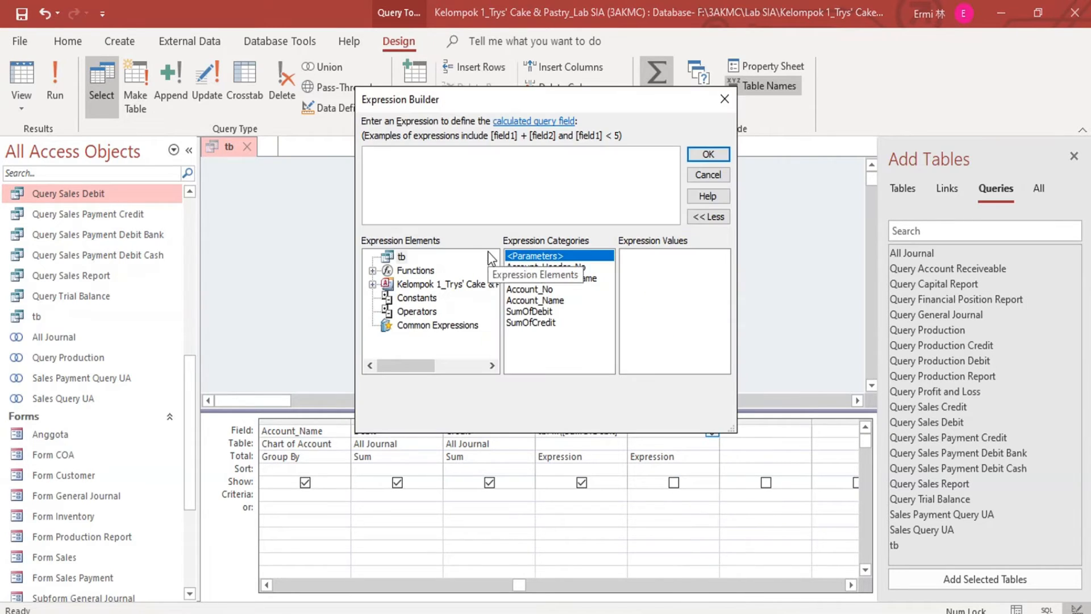
pyautogui.write('T=')
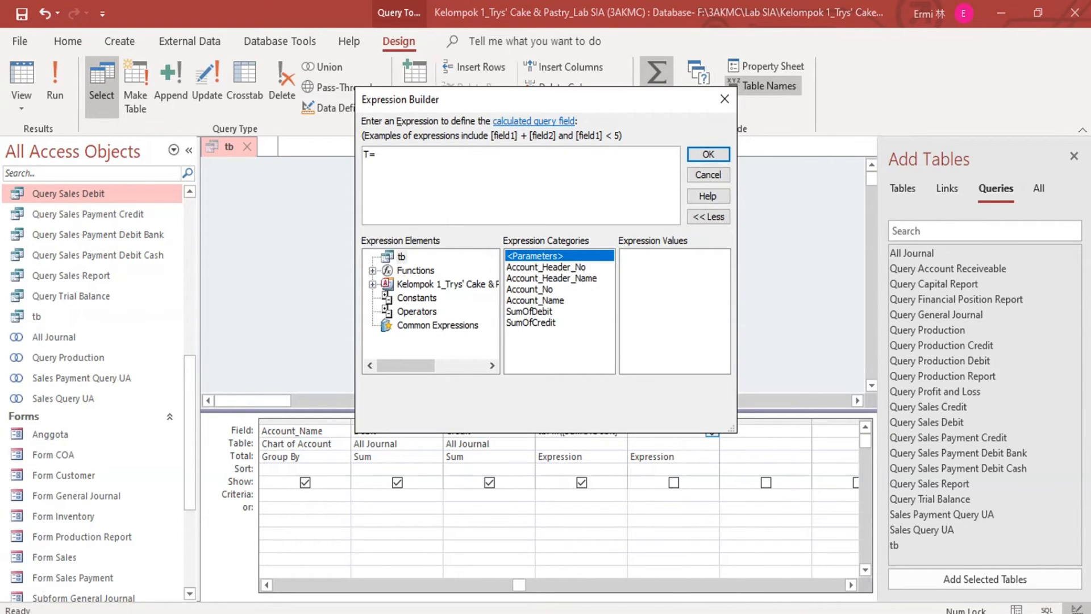
pyautogui.press('BackSpace')
pyautogui.press('BackSpace')
pyautogui.write('tb_')
pyautogui.write('debu')
pyautogui.press('BackSpace')
pyautogui.write('it:IIf(')
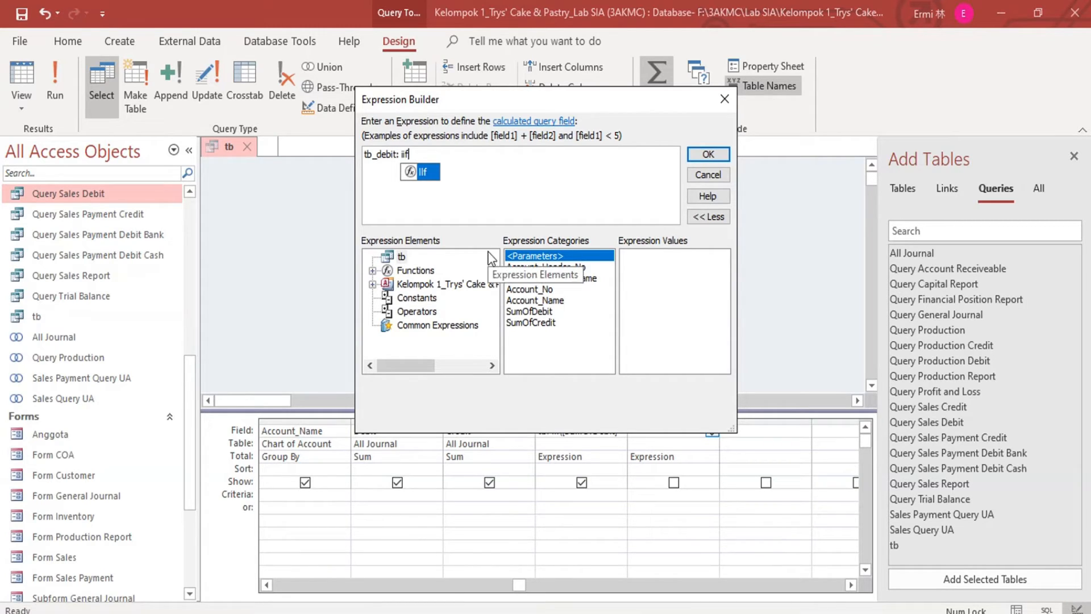
pyautogui.write('[tb]')
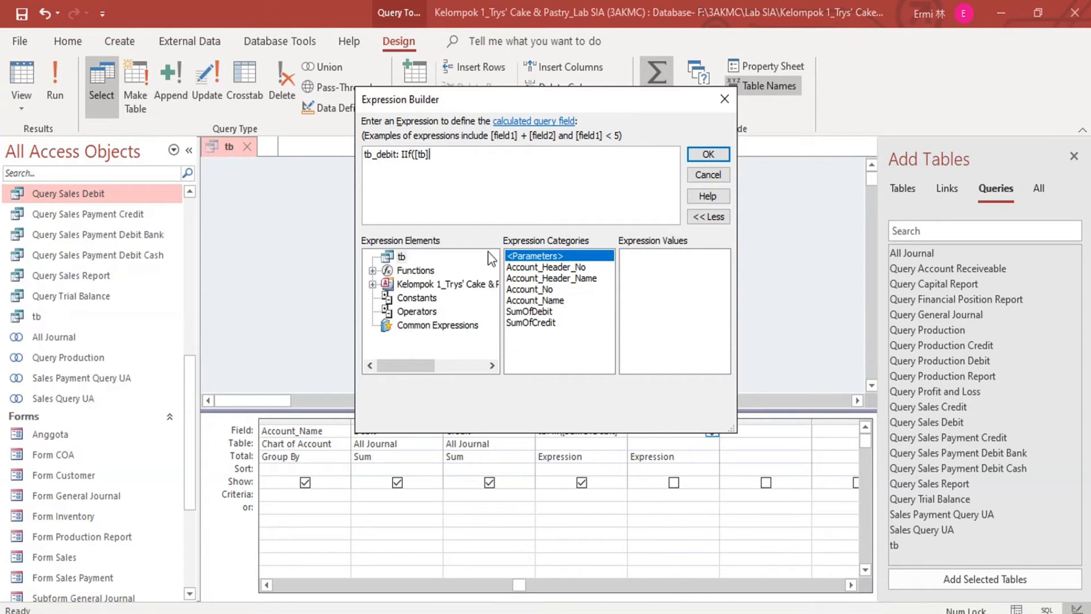
pyautogui.write(' >0;[tb')
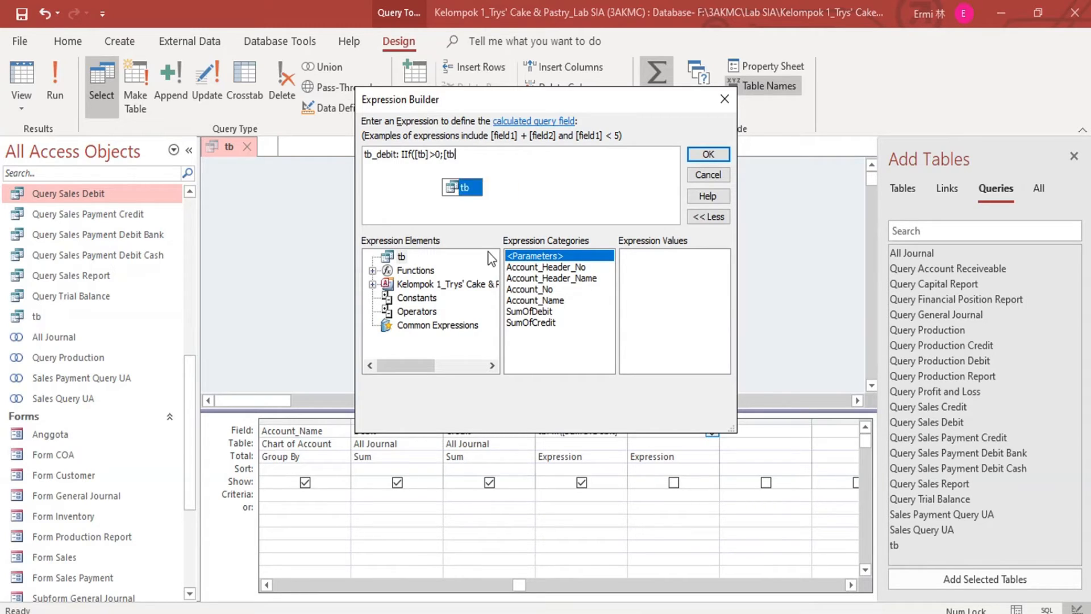
pyautogui.write('];0')
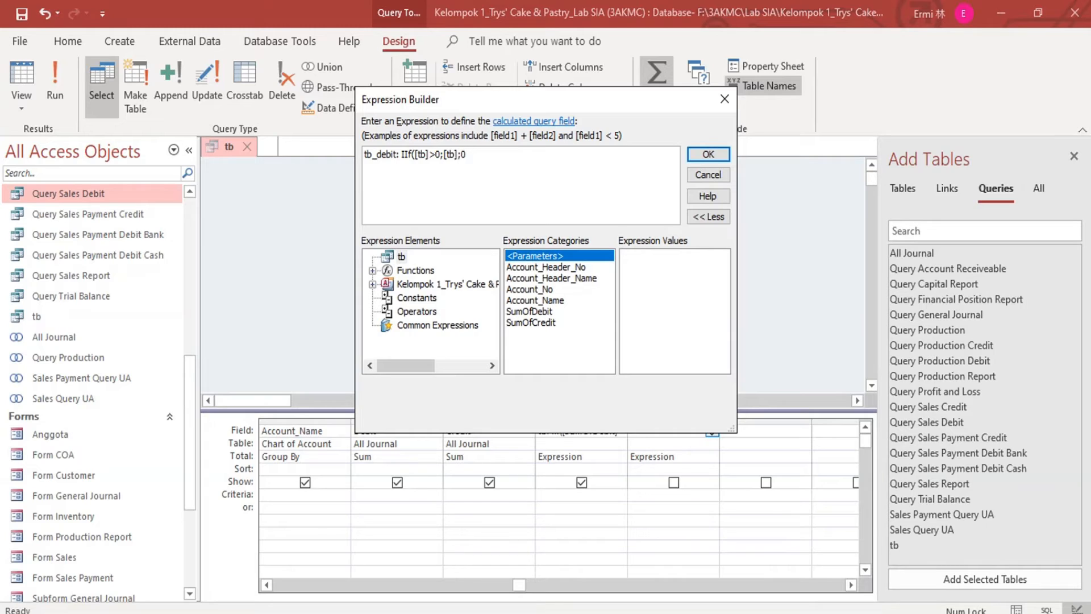
pyautogui.write(')')
pyautogui.click(717, 154)
# - Build the calculated field tb_credit: IIf([tb]<0;-[tb];0) in the column after tb_debit
pyautogui.click(758, 432)
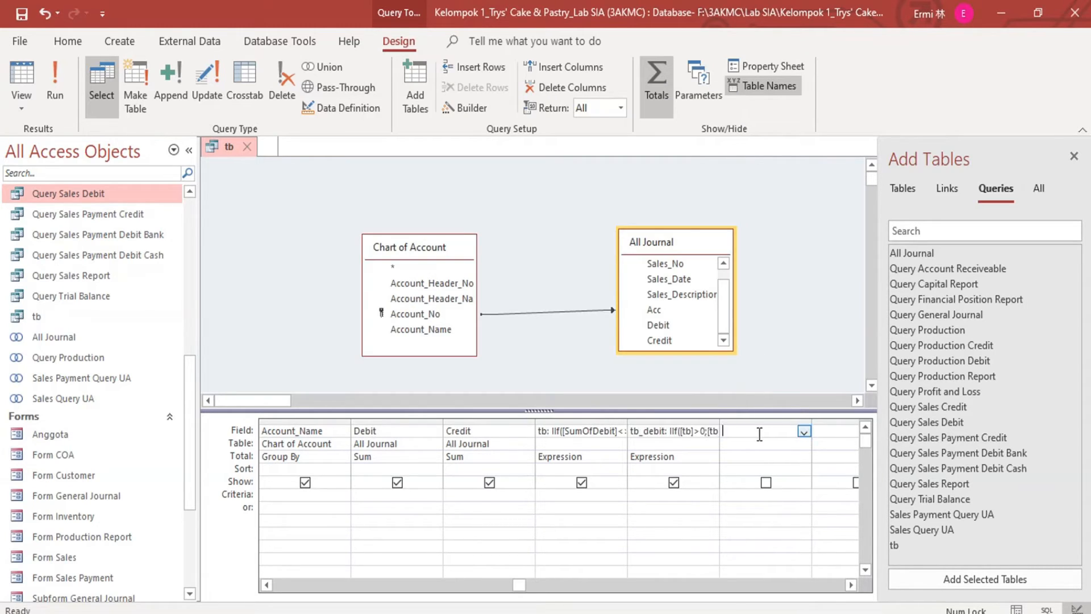
pyautogui.rightClick(759, 434)
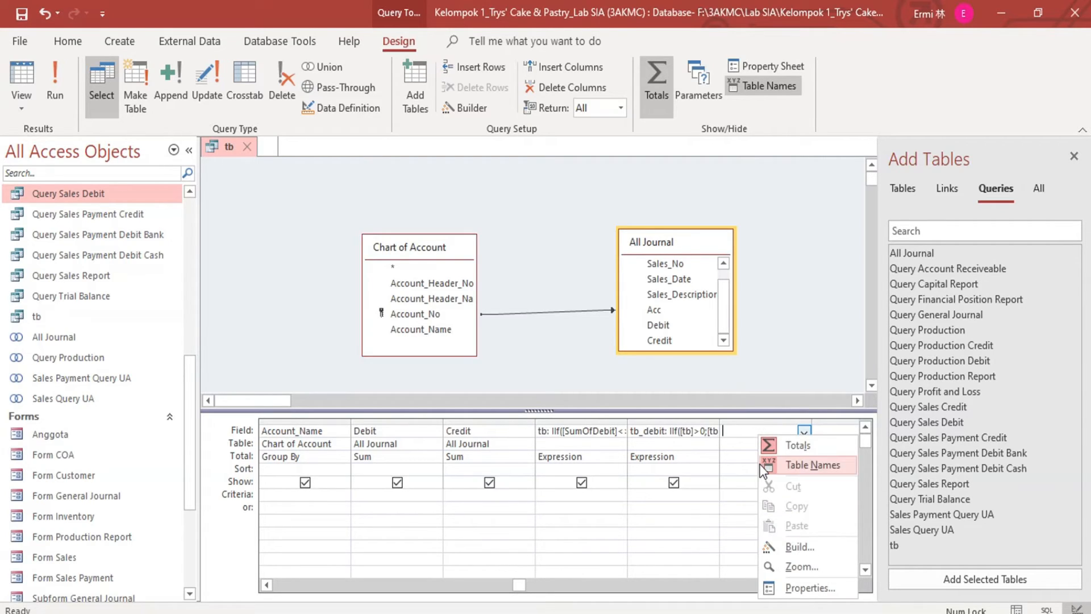
pyautogui.click(798, 542)
pyautogui.write('tb')
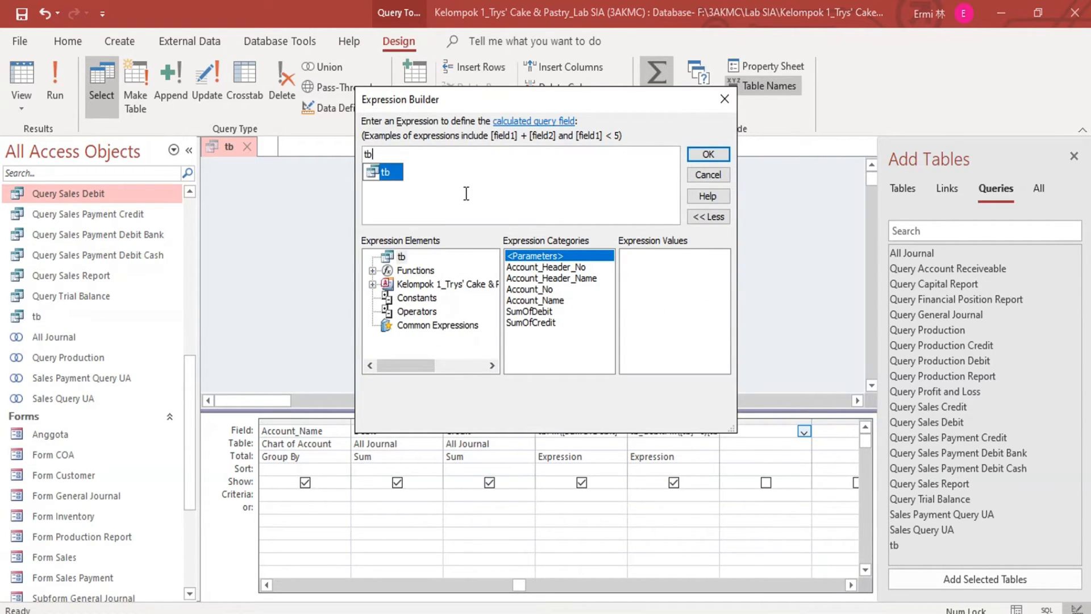
pyautogui.write('_cred')
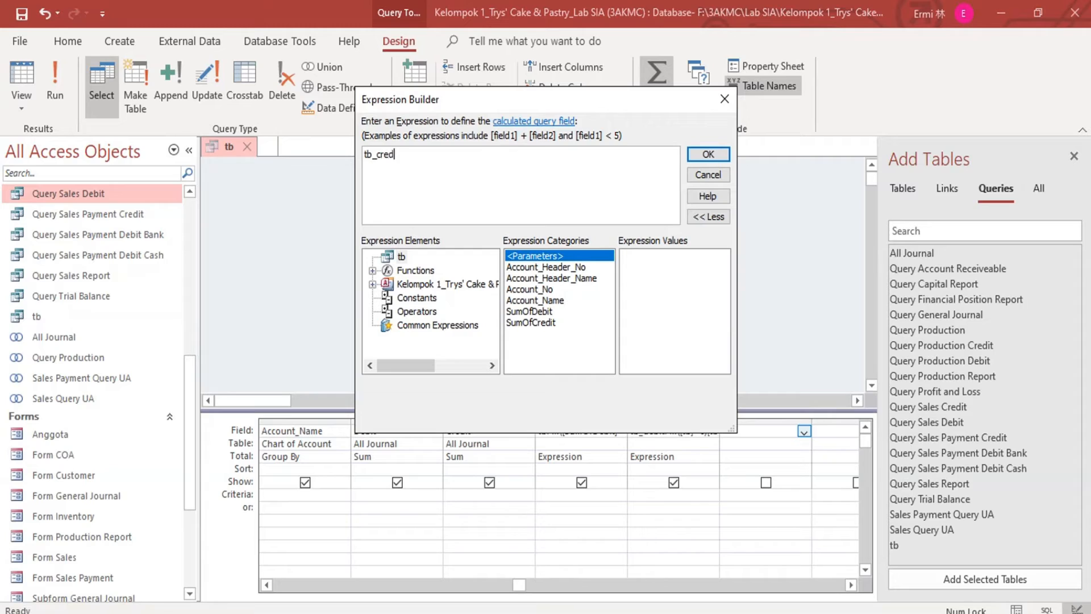
pyautogui.write('it: IIf(')
pyautogui.write('[tb]<0;-[tb];0')
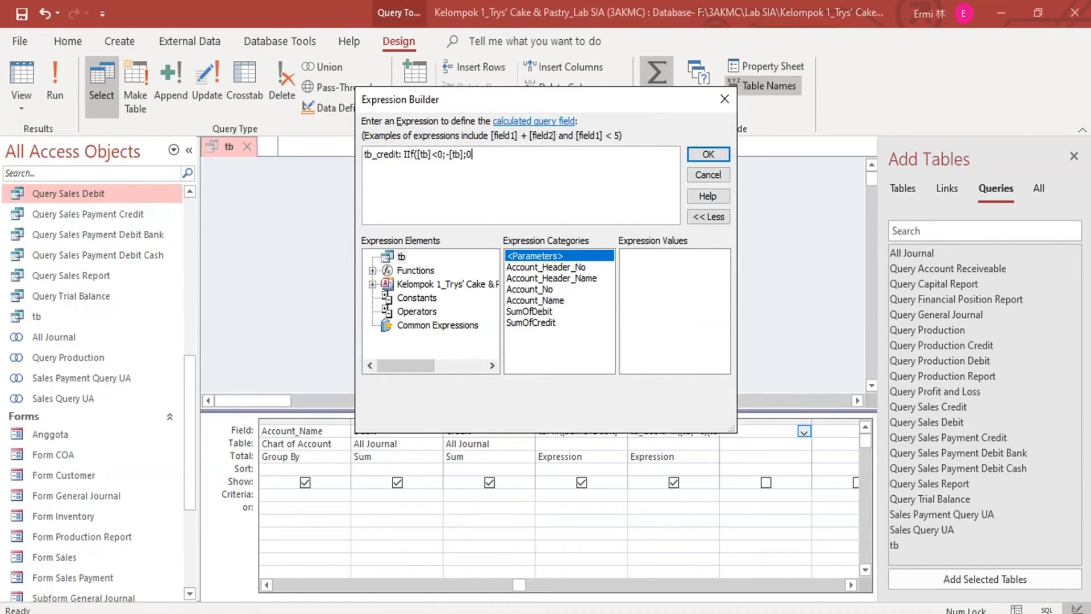
pyautogui.write(')')
pyautogui.click(694, 153)
# - Set the Total setting of the tb_credit column to Expression
pyautogui.click(773, 468)
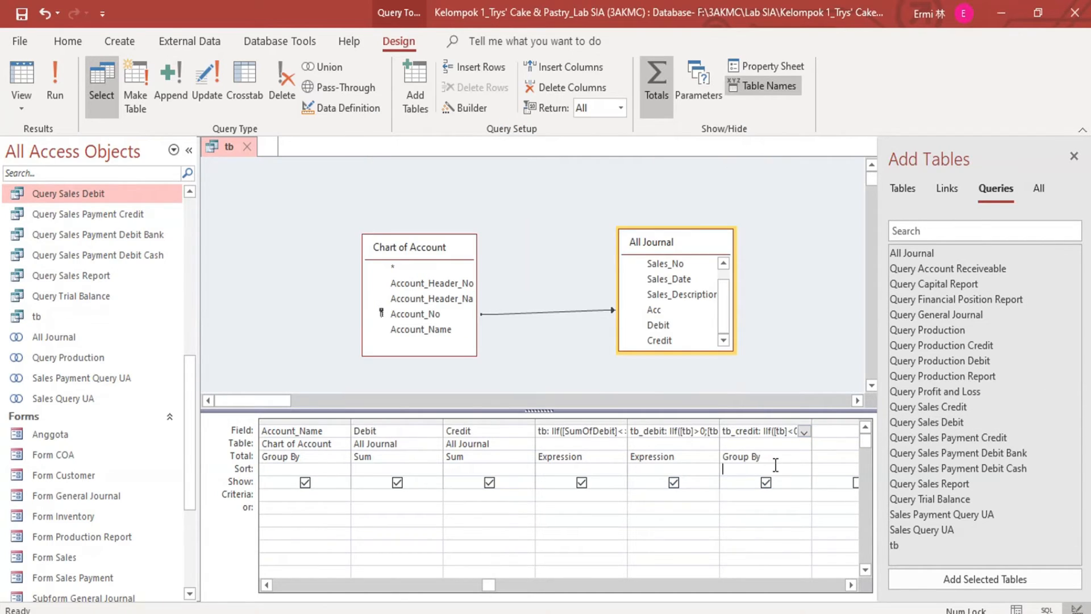
pyautogui.click(783, 458)
pyautogui.click(804, 456)
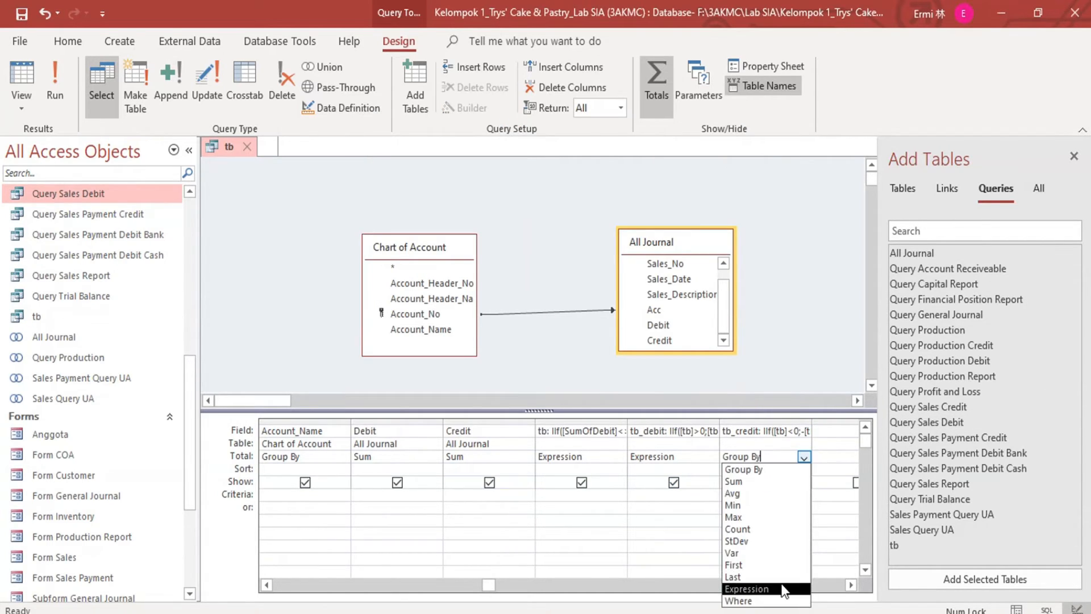
pyautogui.click(780, 585)
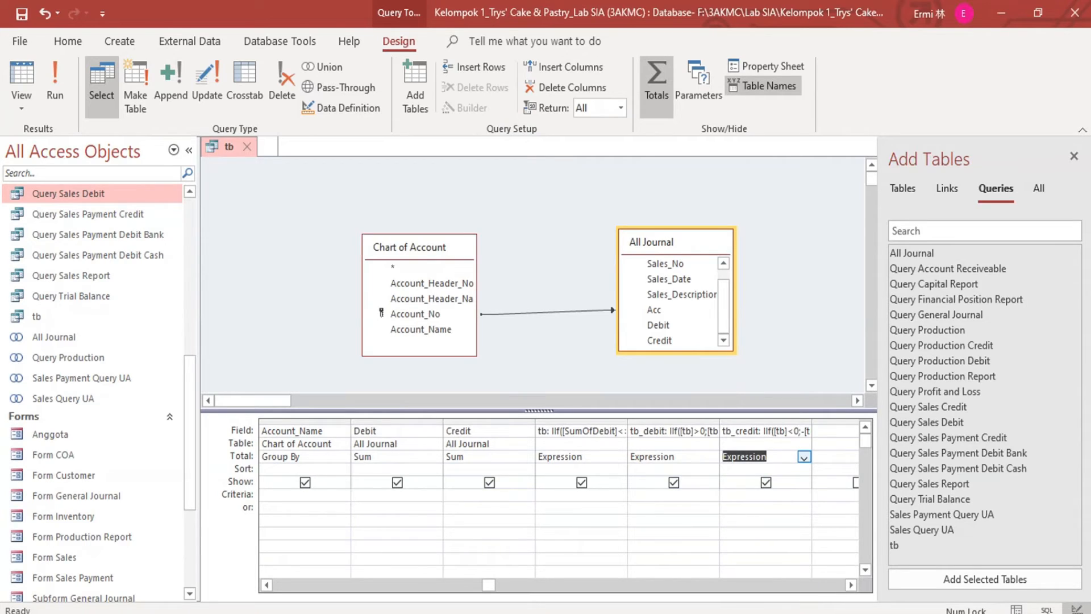
pyautogui.click(578, 372)
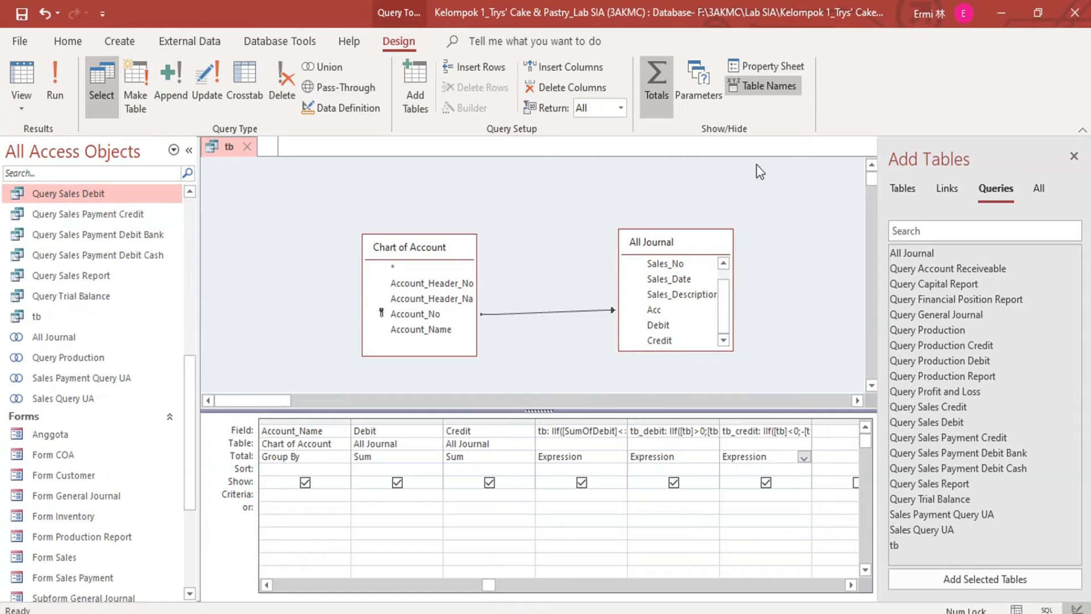
# - Start a Report Wizard report on the tb query with the fields Account_Header_No, Account_Header_Name, Account_No and Account_Name
pyautogui.click(124, 43)
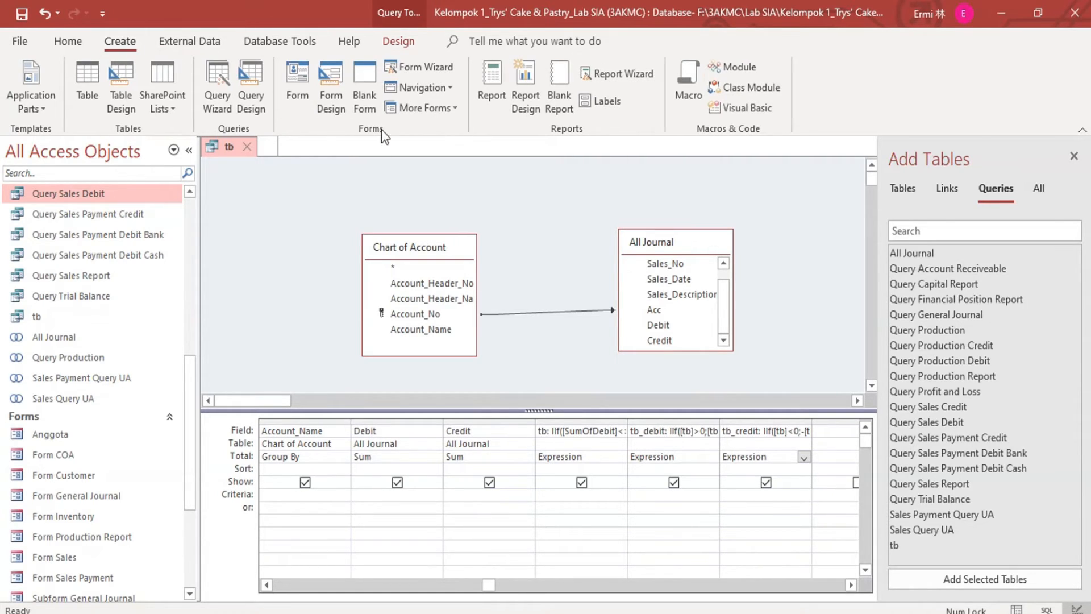
pyautogui.click(591, 83)
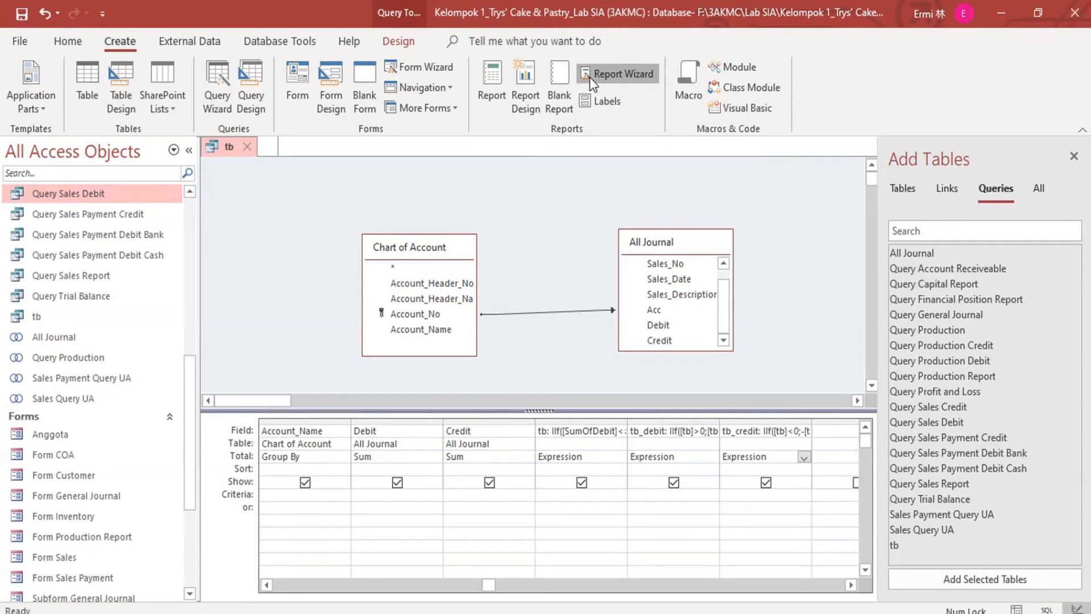
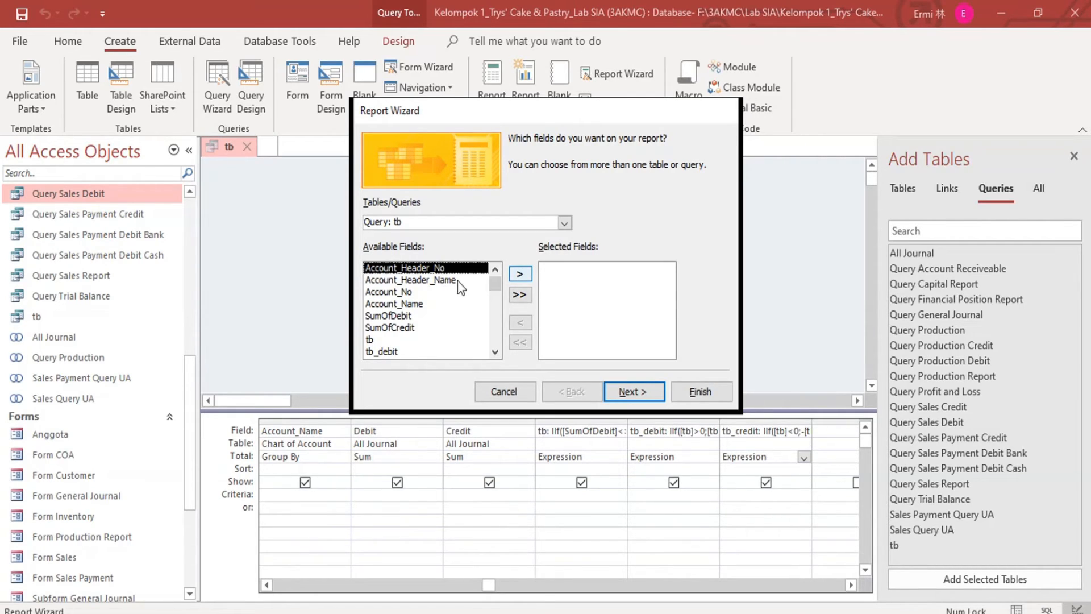
pyautogui.click(520, 275)
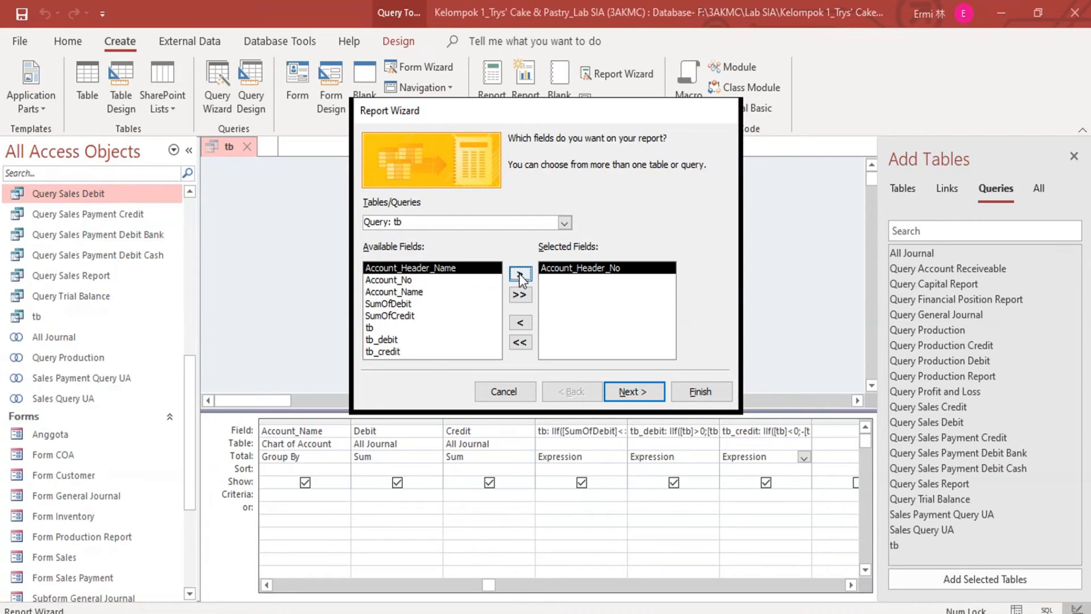
pyautogui.click(525, 324)
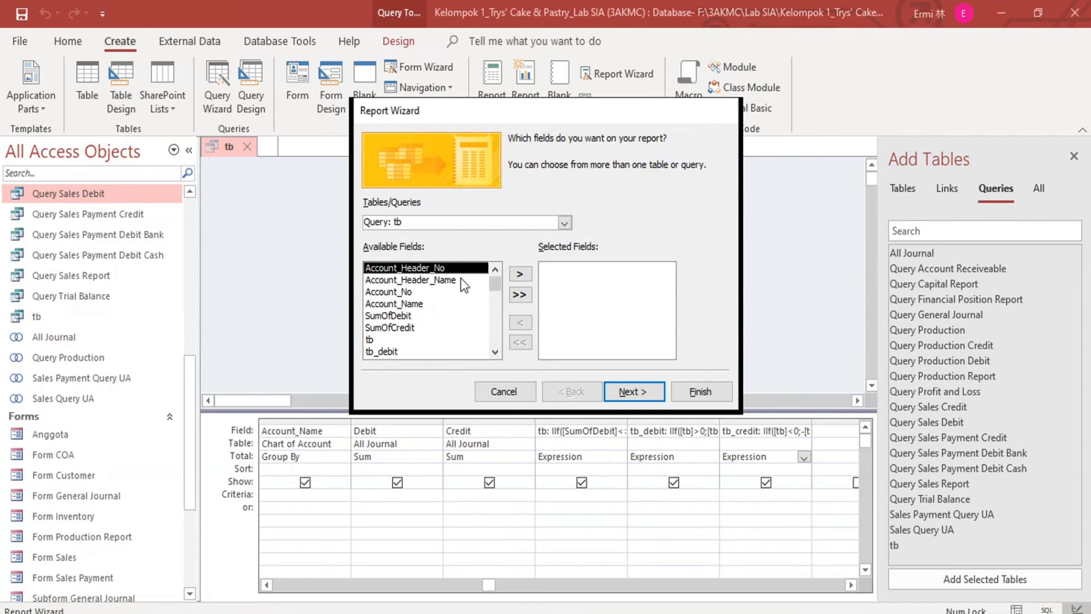
pyautogui.click(518, 276)
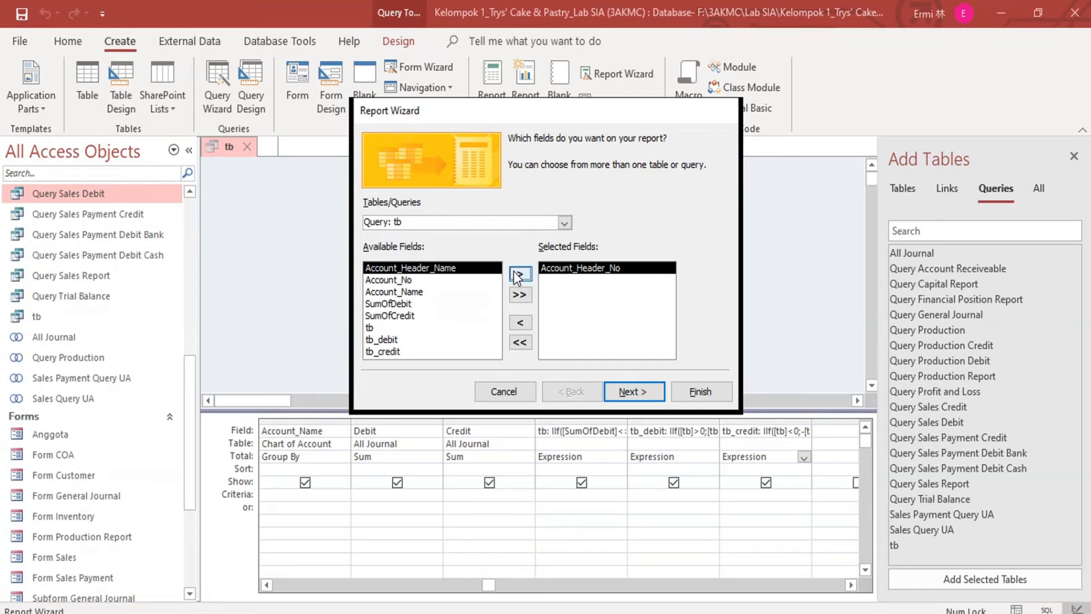
pyautogui.click(518, 275)
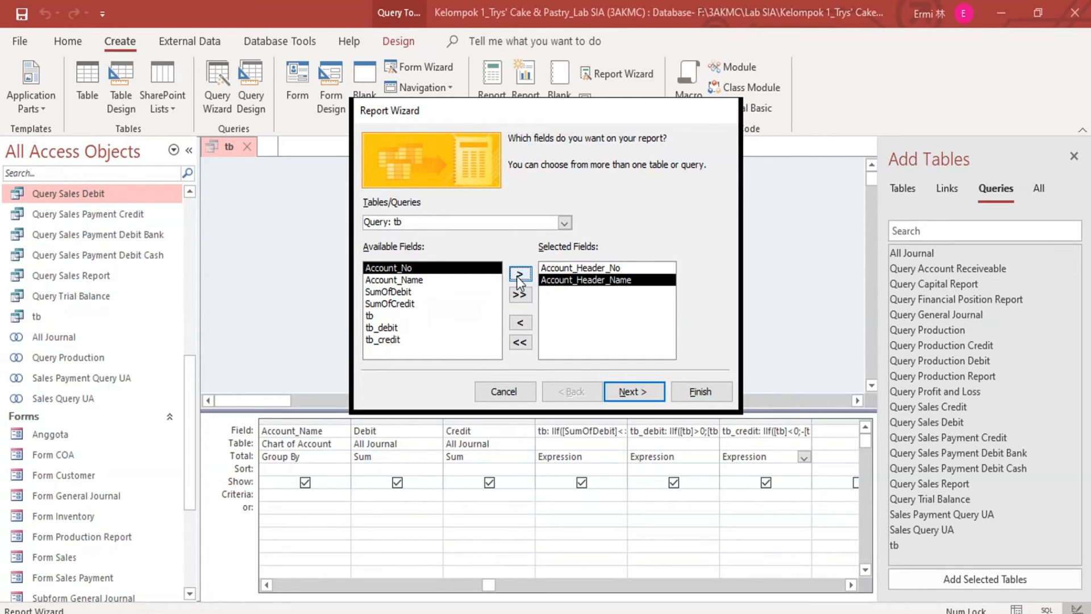
pyautogui.click(517, 275)
pyautogui.click(518, 275)
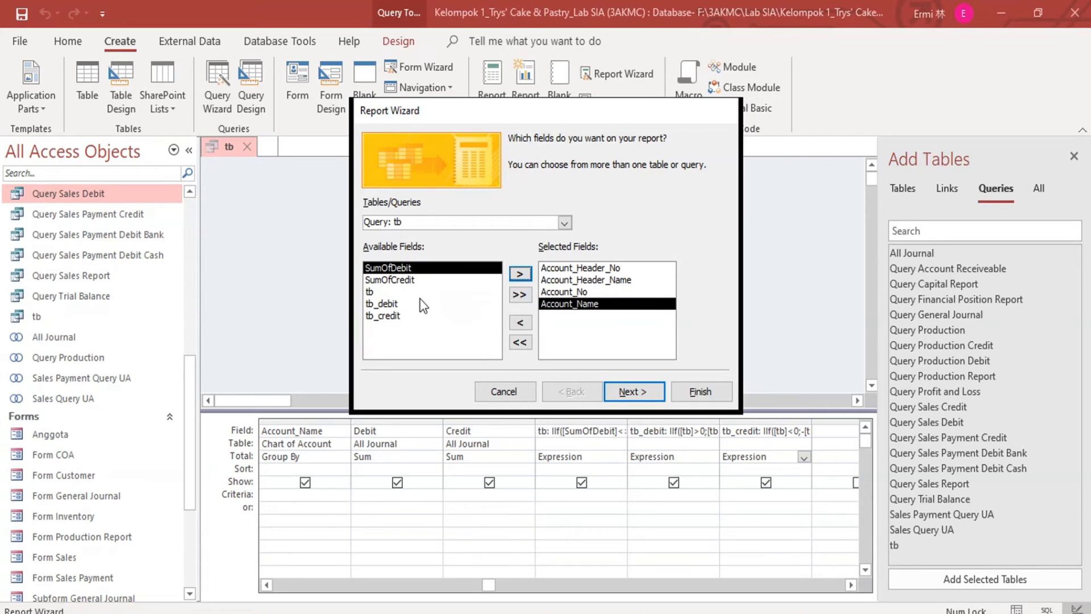
# - Add the fields tb, tb_debit and tb_credit to the report, leaving out SumOfDebit and SumOfCredit
pyautogui.click(439, 309)
pyautogui.click(453, 293)
pyautogui.click(518, 275)
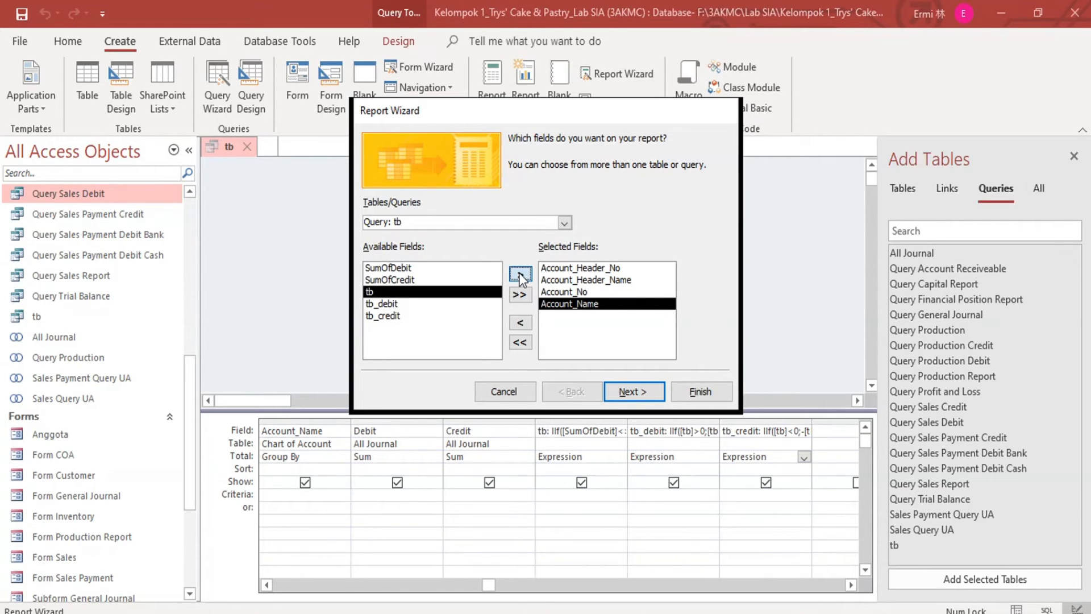
pyautogui.click(519, 275)
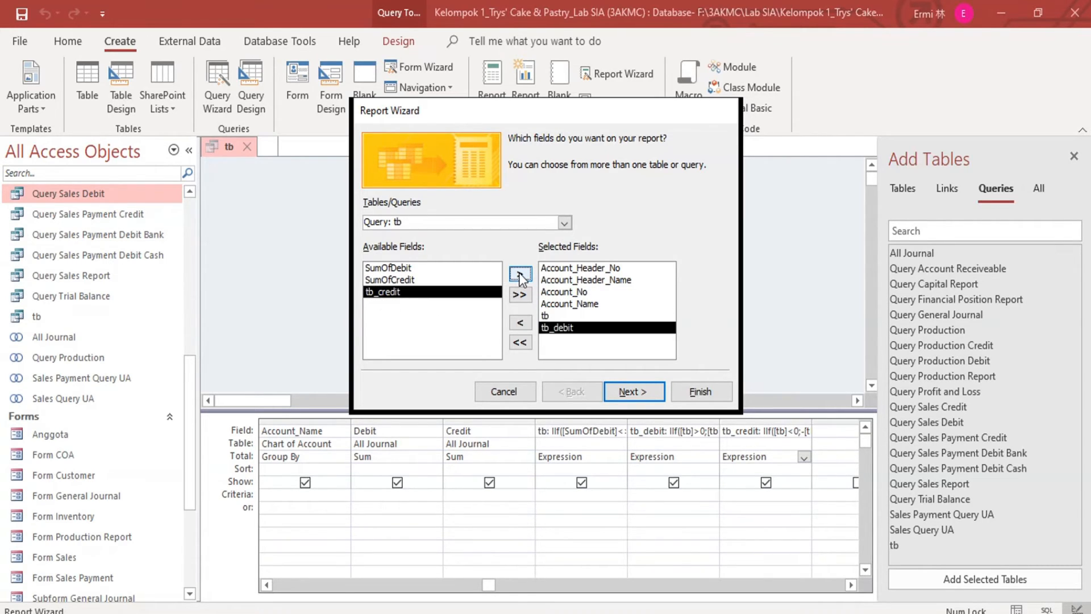
pyautogui.click(519, 275)
pyautogui.click(627, 393)
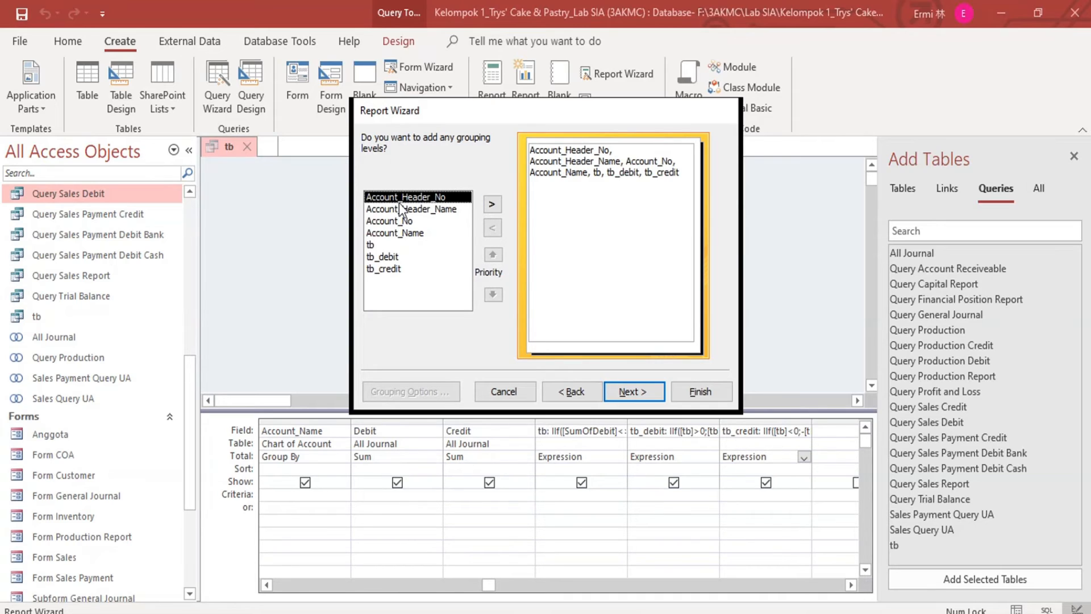
# - Group the report by Account_Header_No and sort its detail records by Account_No in ascending order
pyautogui.click(492, 208)
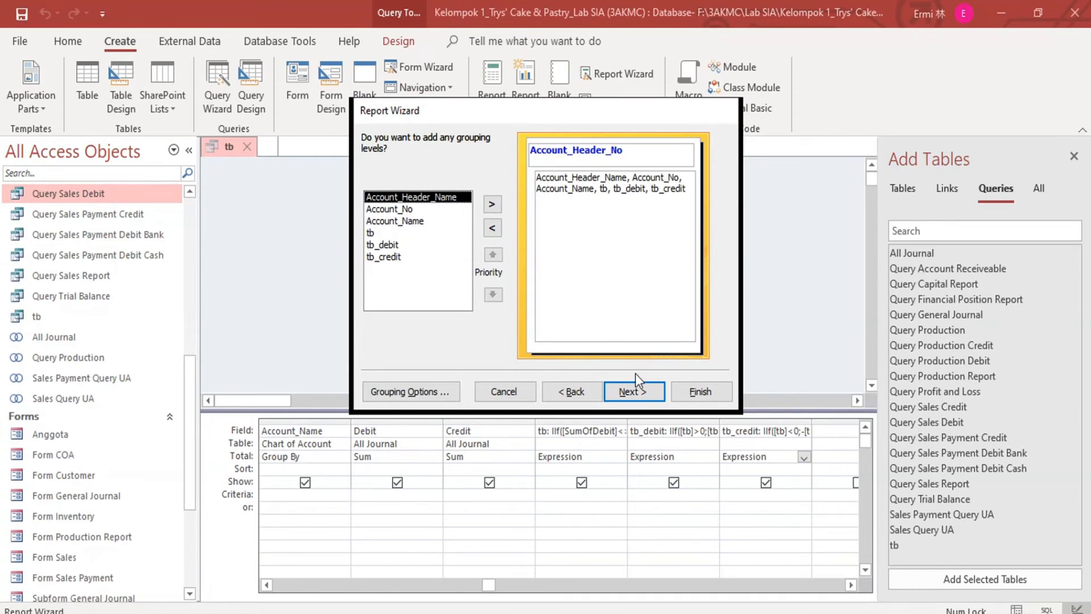
pyautogui.click(634, 391)
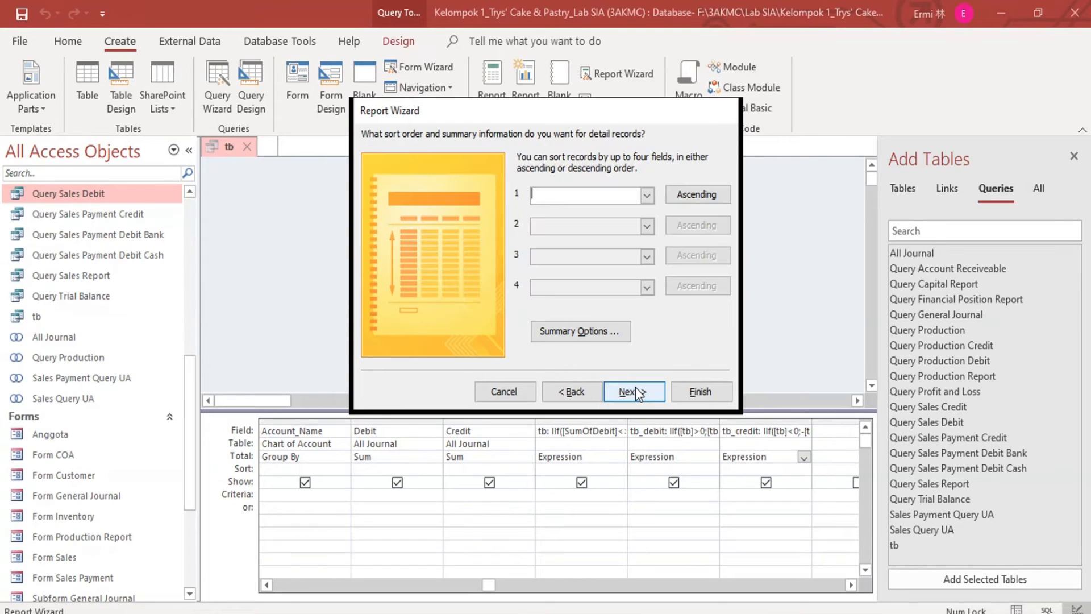
pyautogui.click(646, 195)
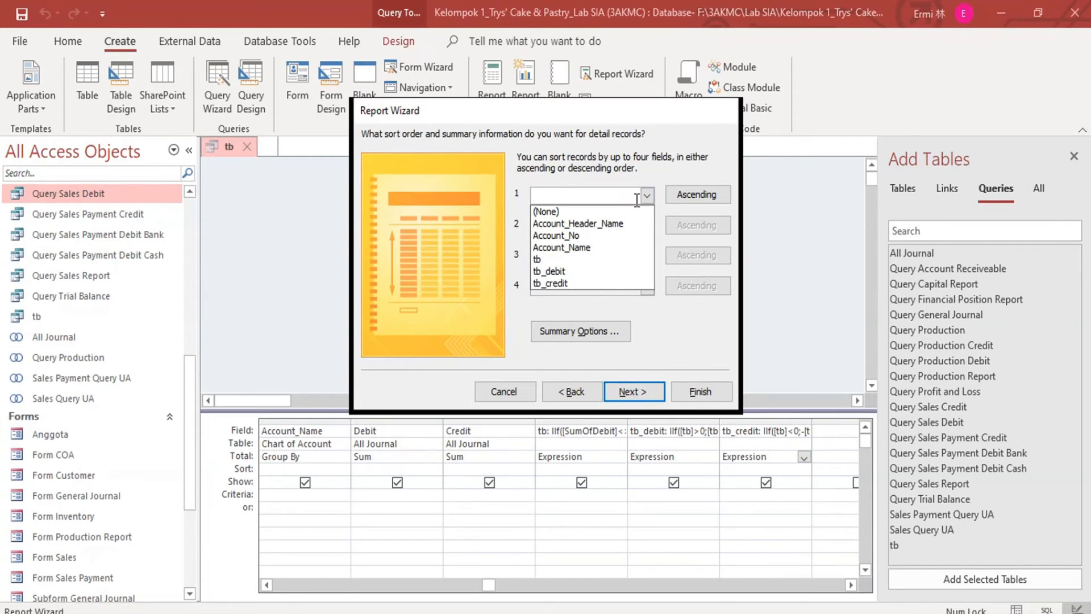
pyautogui.click(602, 235)
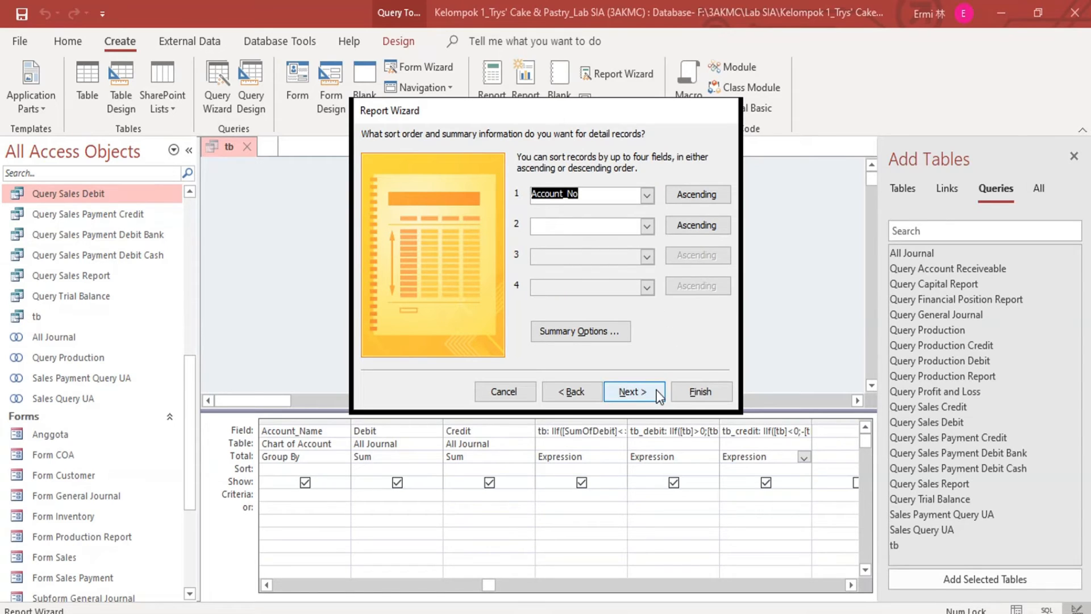
pyautogui.click(642, 391)
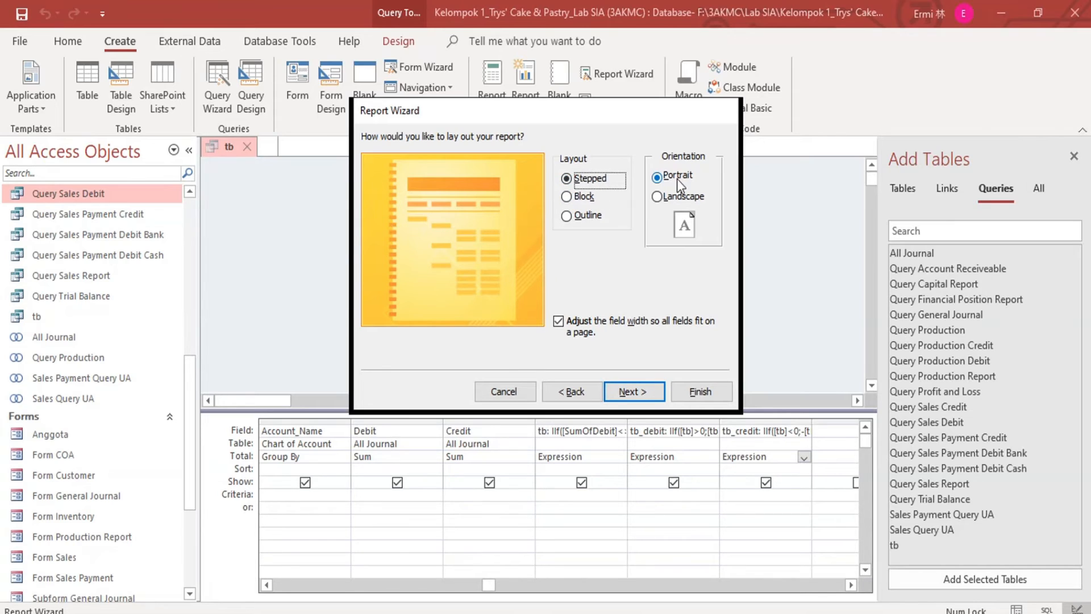
# - Keep the stepped portrait layout, title the report "tb trys pastry" and finish the wizard with the report's design open for modification
pyautogui.click(632, 392)
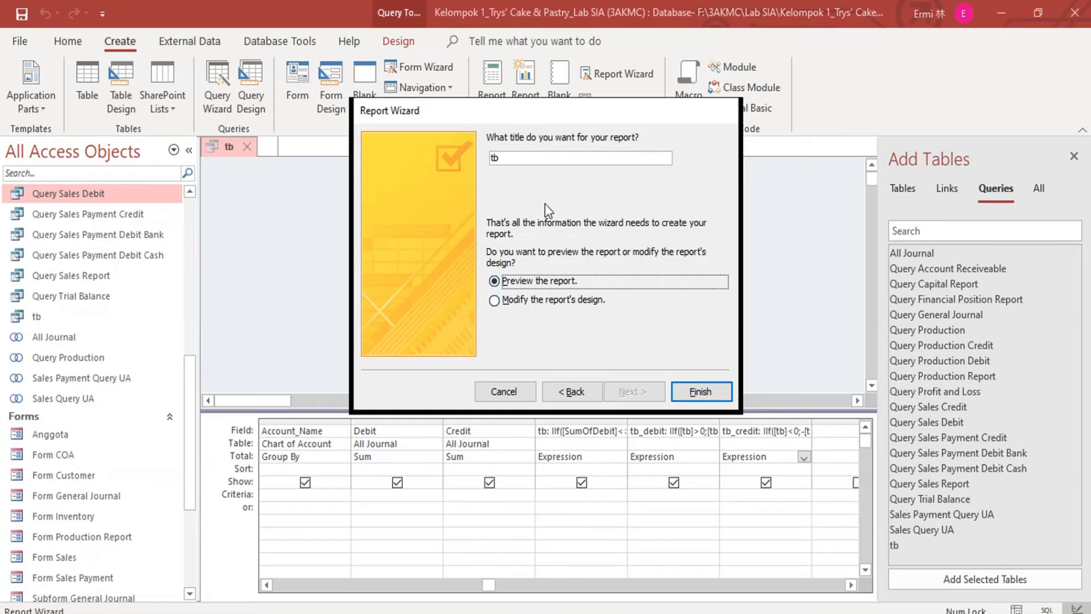
pyautogui.click(538, 157)
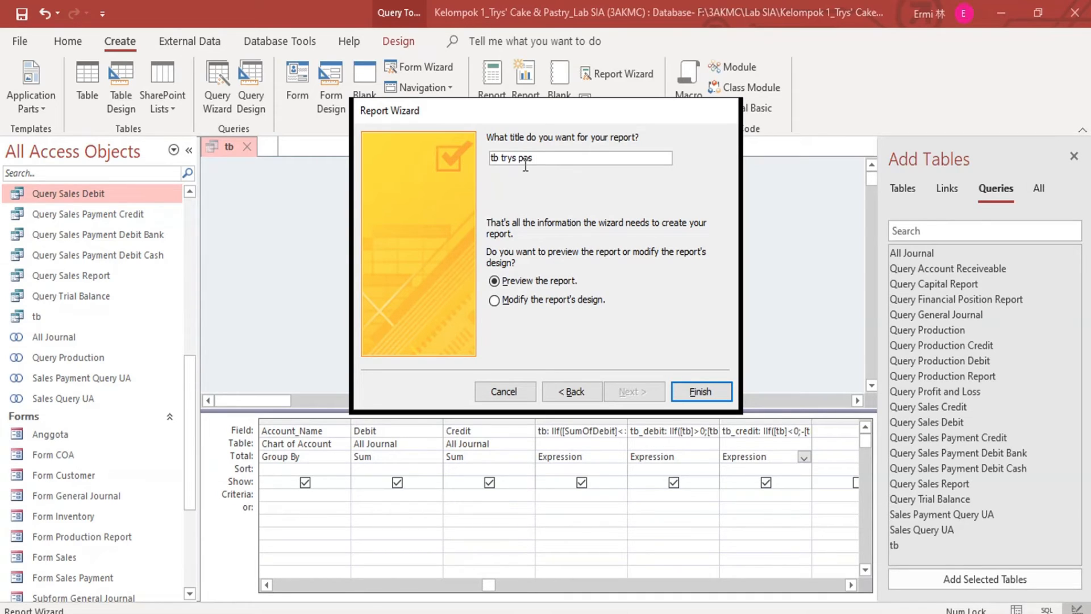
pyautogui.click(520, 303)
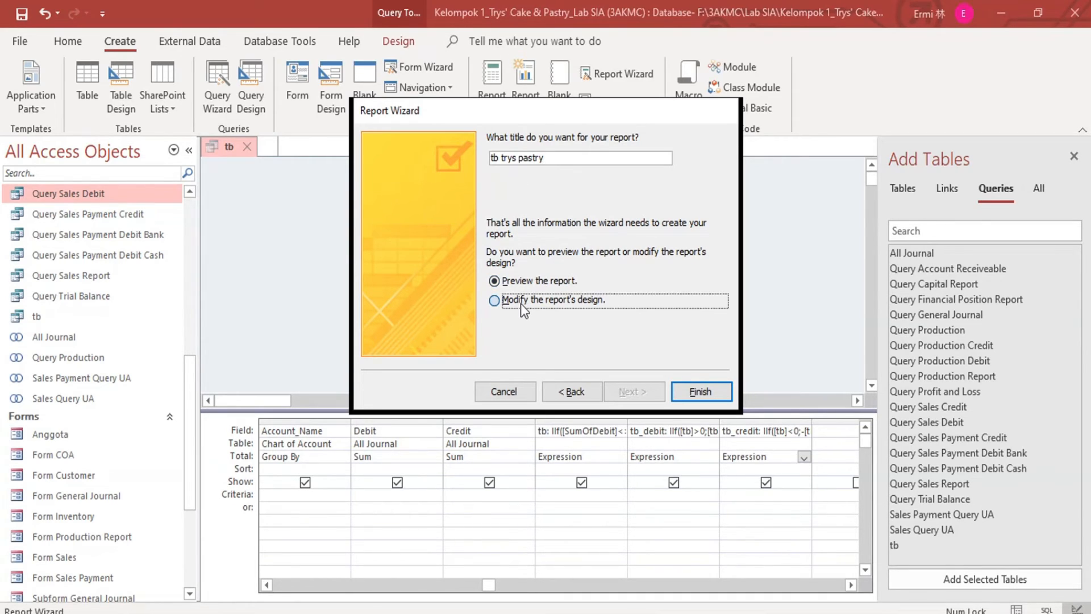
pyautogui.click(694, 393)
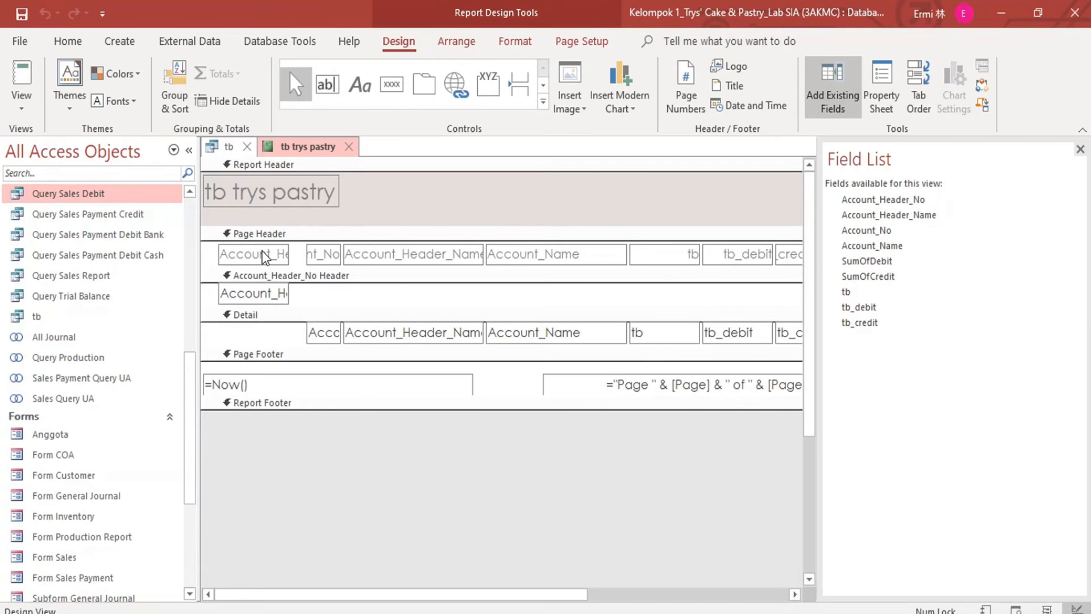
# - Delete the Account_Header_No label from the page header and its field from the group header
pyautogui.click(276, 257)
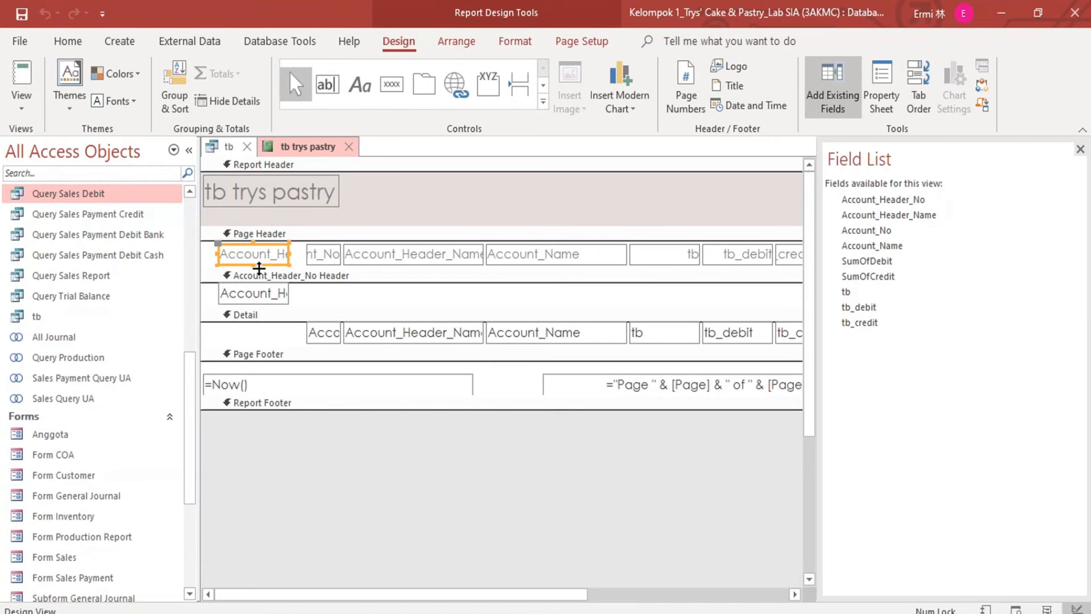
pyautogui.press('Delete')
pyautogui.click(264, 294)
pyautogui.press('Delete')
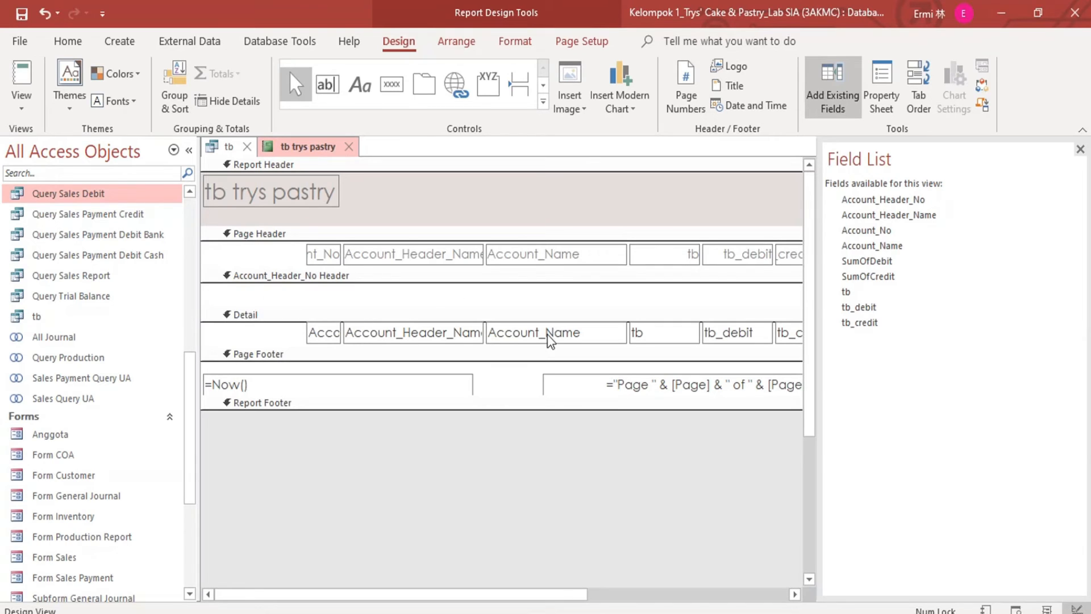
# - Move the Account_Header_Name field from Detail into the Account_Header_No header and delete its page header label
pyautogui.click(454, 340)
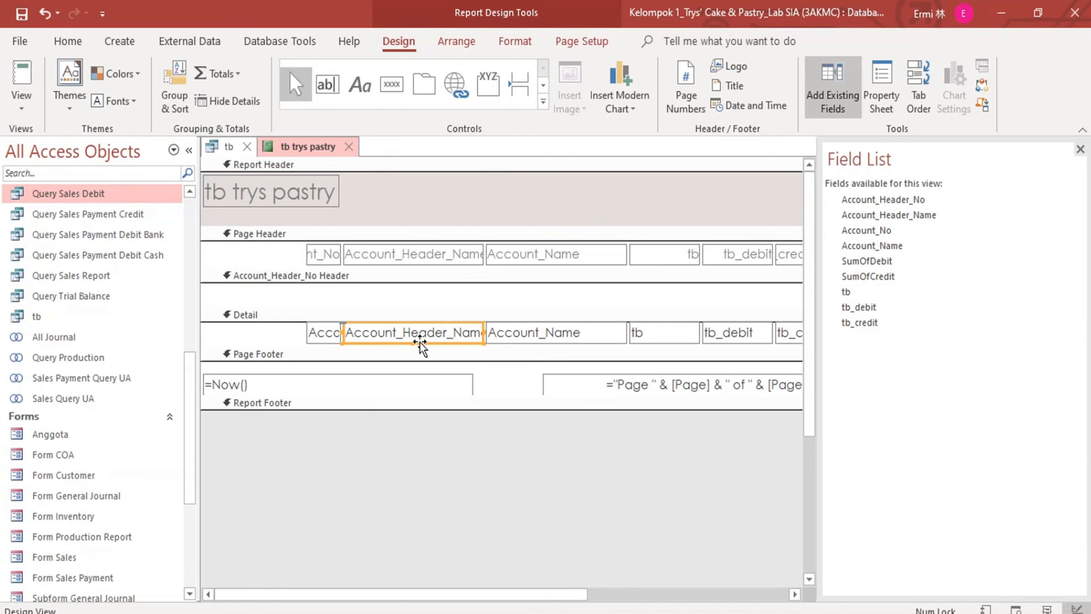
pyautogui.moveTo(420, 341); pyautogui.dragTo(300, 305)
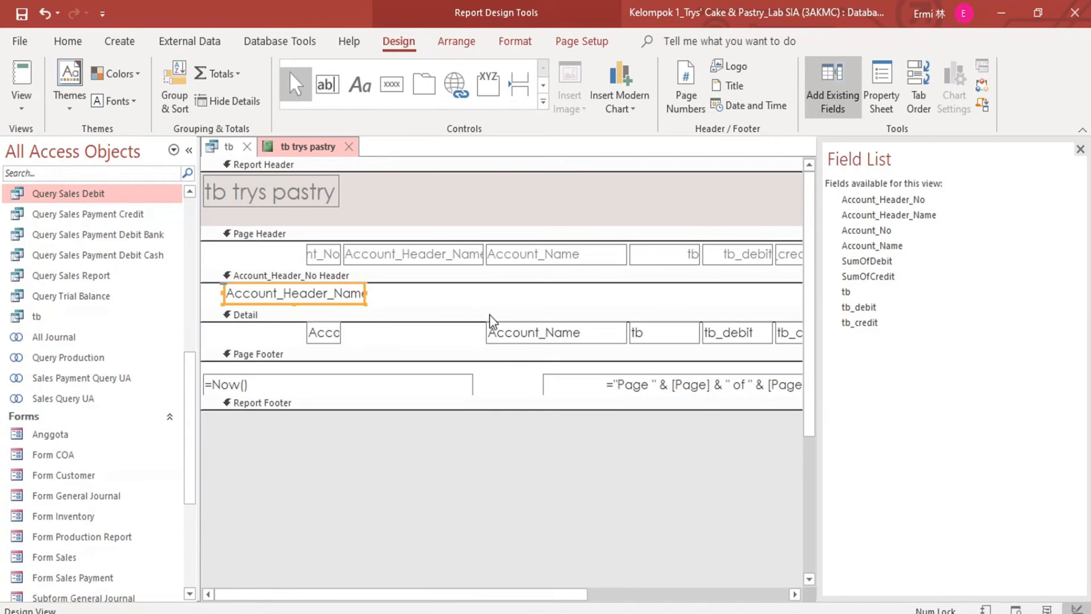
pyautogui.click(430, 256)
pyautogui.press('Delete')
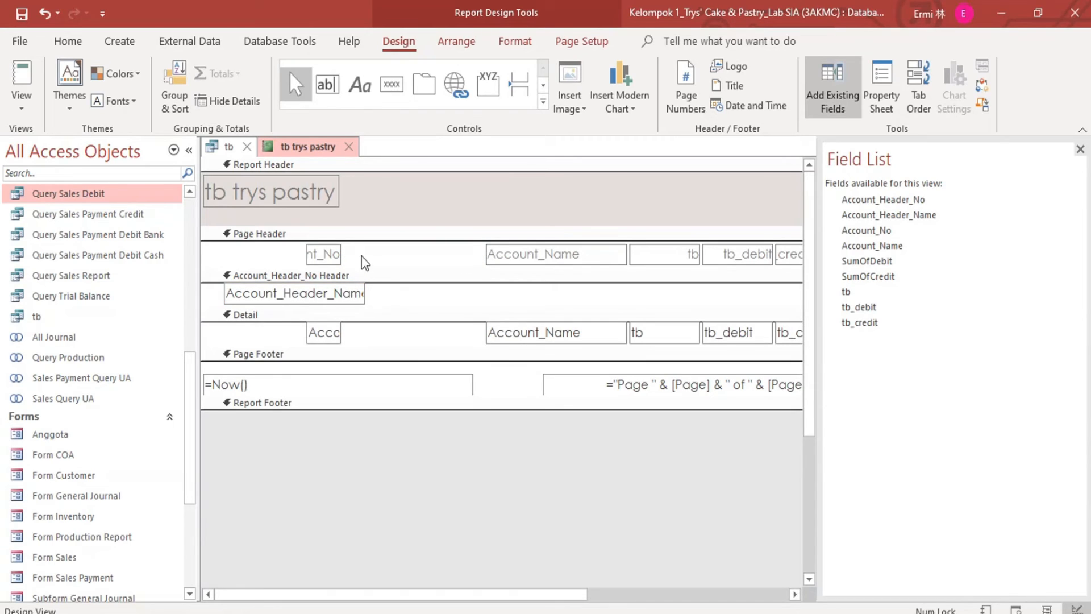
# - Widen the Account_No label in the page header and the Account_No field in Detail to fit their full text
pyautogui.click(318, 255)
pyautogui.moveTo(338, 254); pyautogui.dragTo(394, 254)
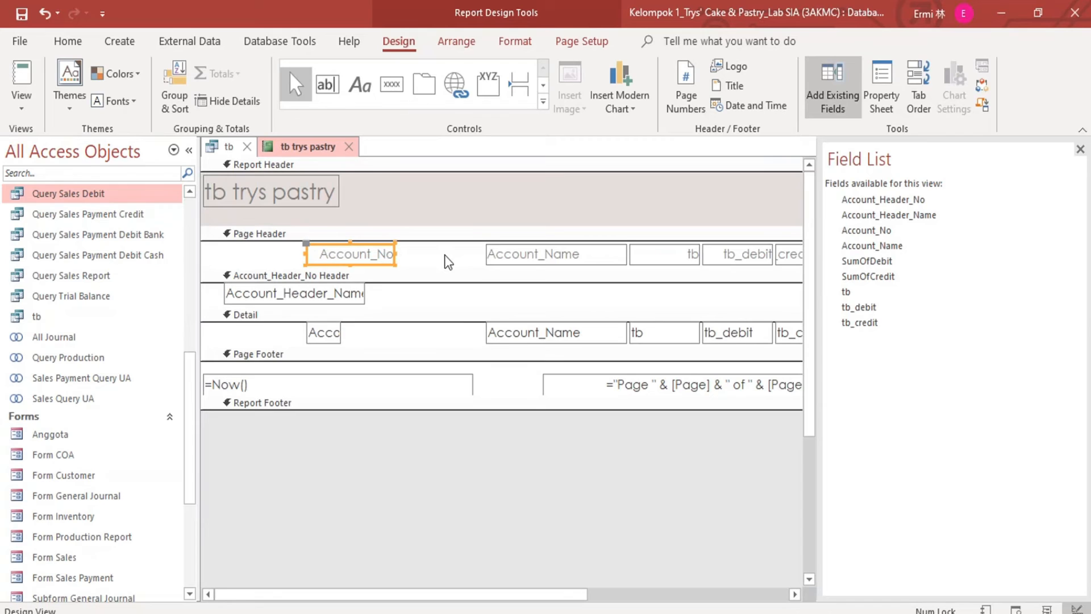
pyautogui.click(494, 253)
pyautogui.click(324, 335)
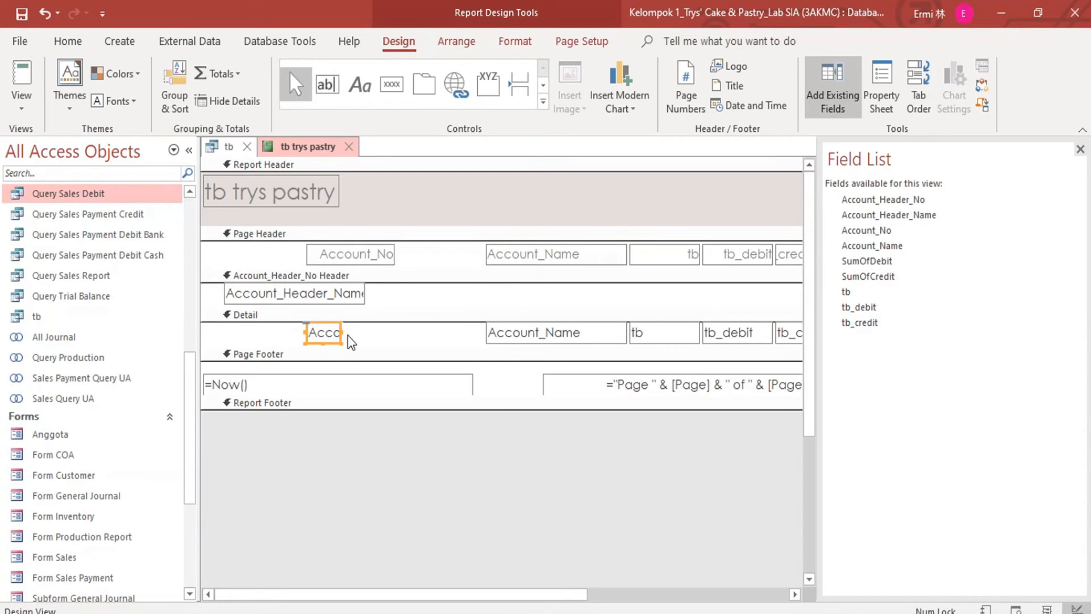
pyautogui.moveTo(340, 333); pyautogui.dragTo(392, 333)
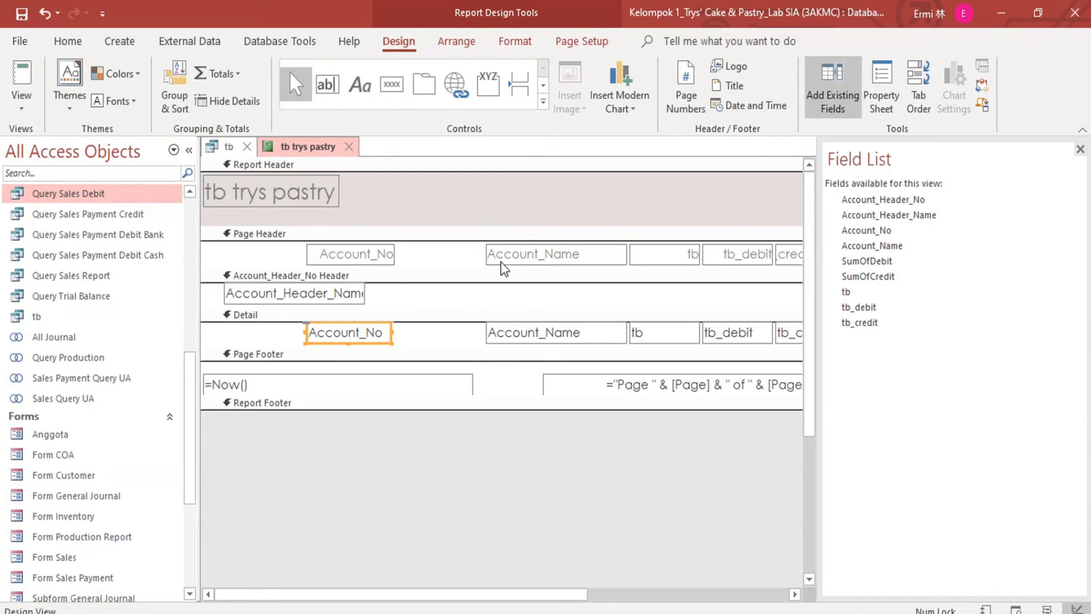
# - Move the Account_Name label and field beside Account_No, and shift the tb, tb_debit and tb_credit columns closer to Account_Name
pyautogui.moveTo(462, 258); pyautogui.dragTo(434, 335)
pyautogui.moveTo(591, 257); pyautogui.dragTo(734, 335)
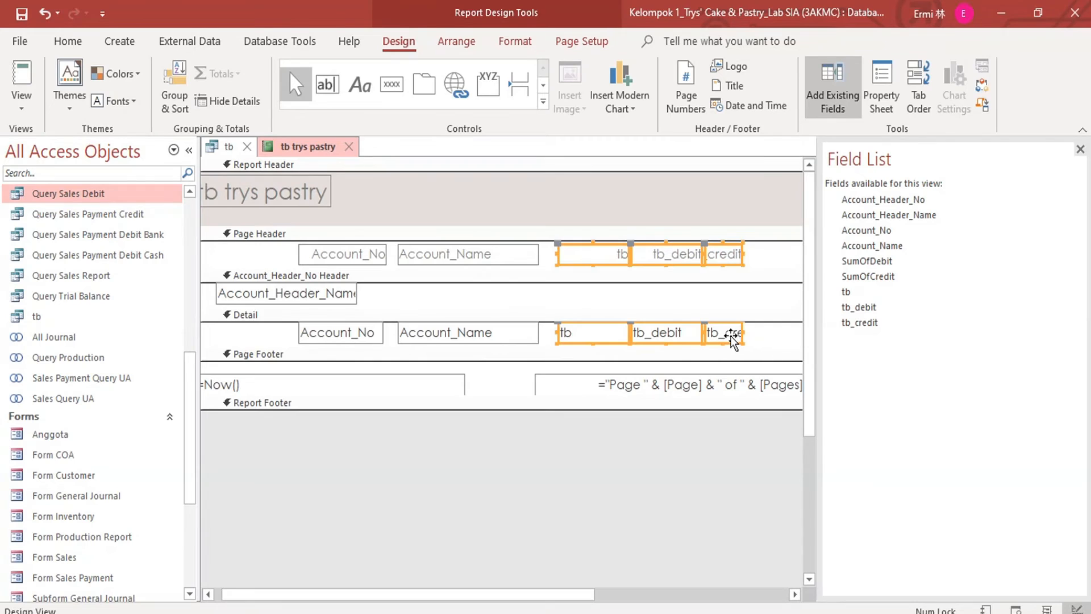
pyautogui.click(751, 267)
# - Move the tb_credit label and field away from tb_debit, widen them to fit their text, and space the tb_debit column evenly between its neighbours
pyautogui.click(723, 260)
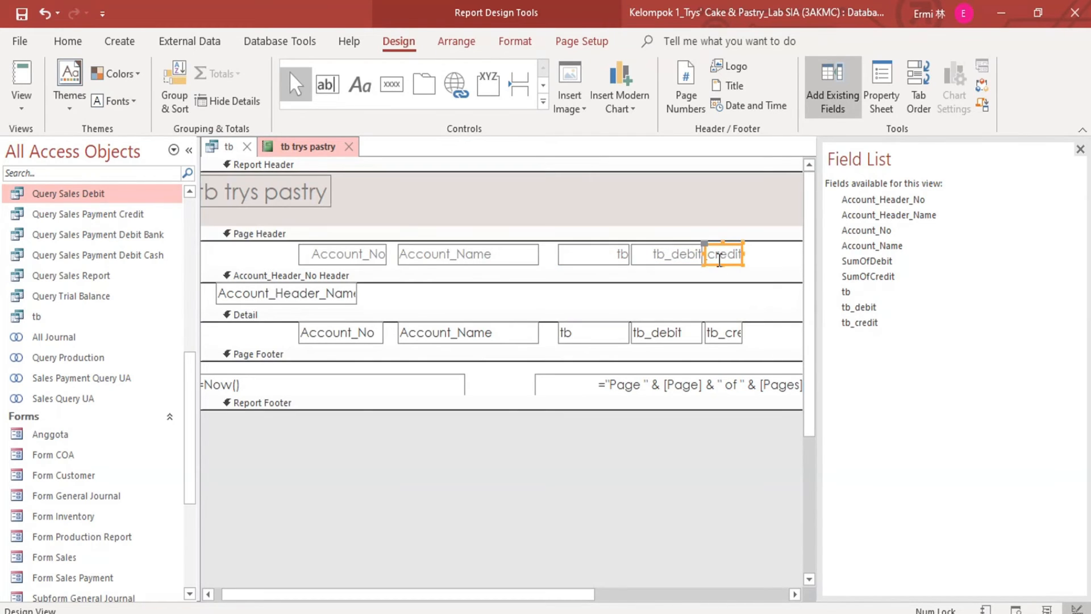
pyautogui.keyDown('shift'); pyautogui.click(730, 343); pyautogui.keyUp('shift')
pyautogui.moveTo(730, 344); pyautogui.dragTo(747, 341)
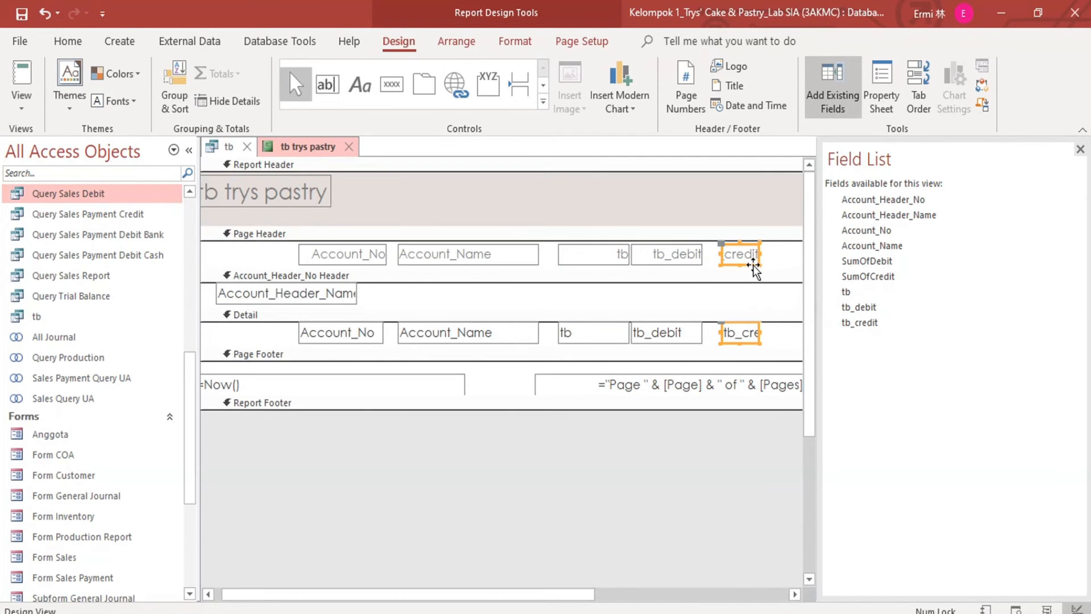
pyautogui.moveTo(759, 253); pyautogui.dragTo(796, 254)
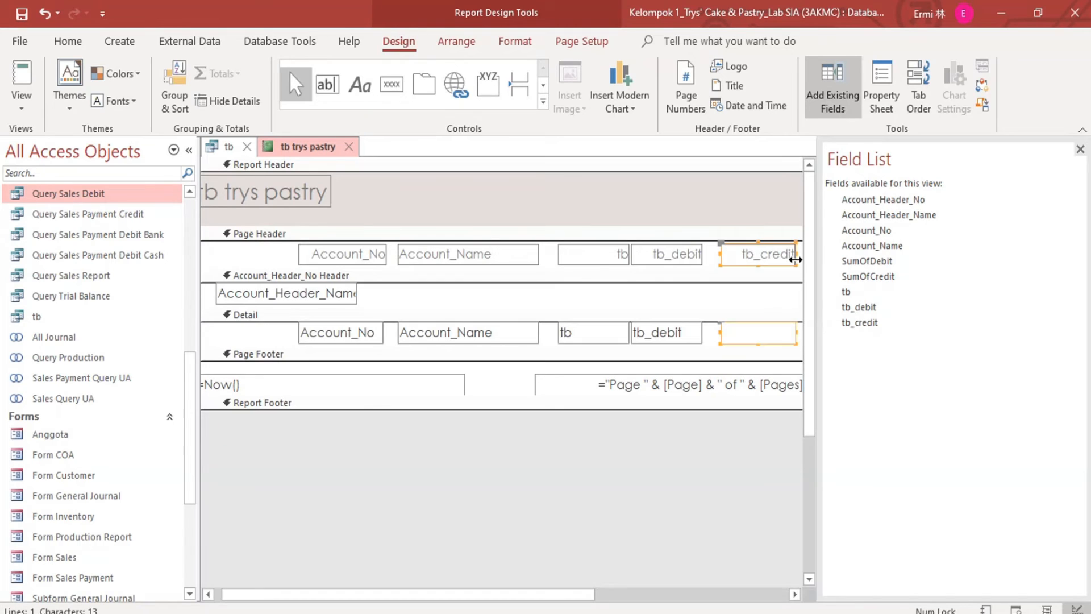
pyautogui.moveTo(708, 255); pyautogui.dragTo(681, 342)
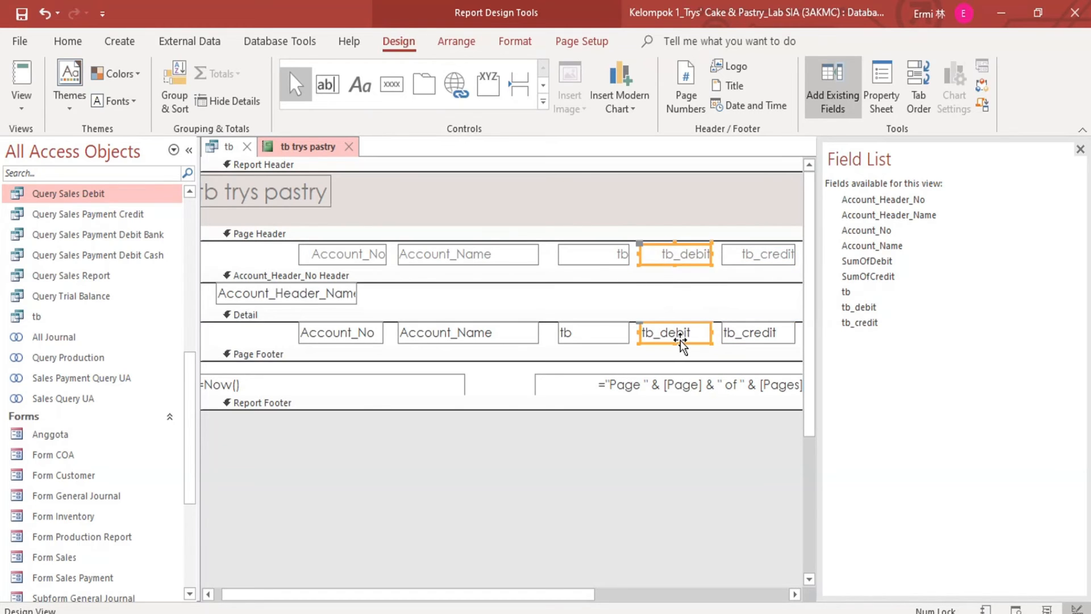
pyautogui.click(675, 309)
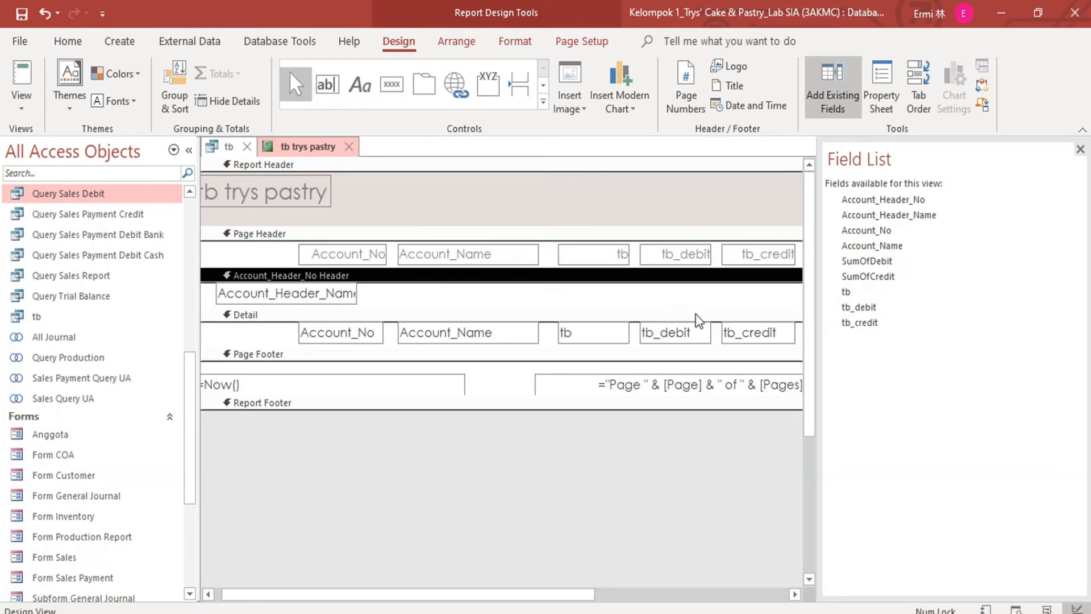
# - Left-align the text of the Account_No, Account_Name, tb, tb_debit and tb_credit labels in the page header
pyautogui.click(366, 256)
pyautogui.keyDown('shift'); pyautogui.click(454, 259); pyautogui.keyUp('shift')
pyautogui.keyDown('shift'); pyautogui.click(625, 256); pyautogui.keyUp('shift')
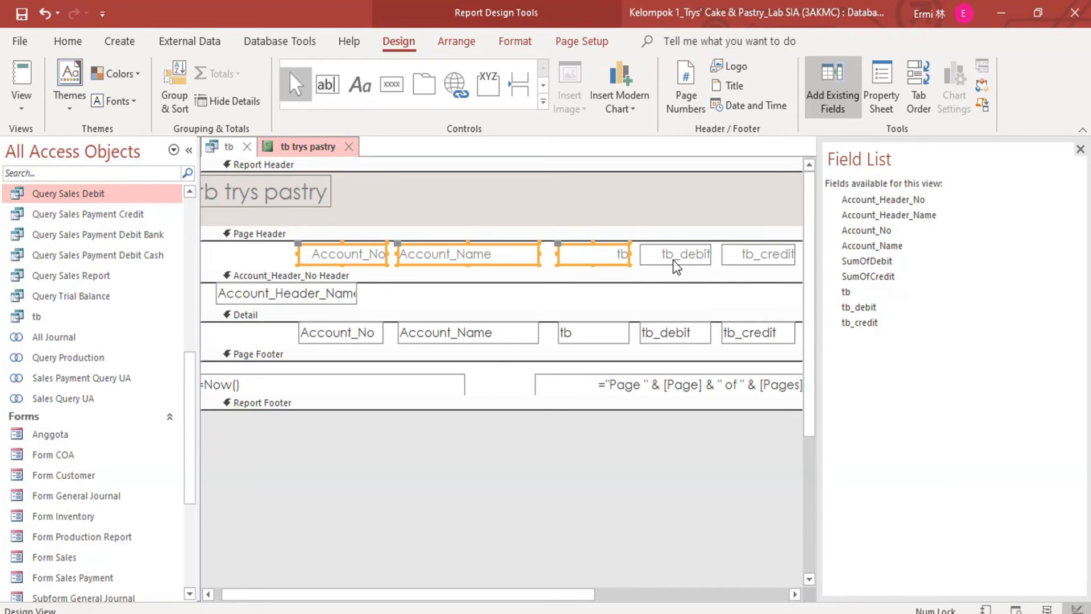
pyautogui.keyDown('shift'); pyautogui.click(676, 259); pyautogui.keyUp('shift')
pyautogui.keyDown('shift'); pyautogui.click(755, 259); pyautogui.keyUp('shift')
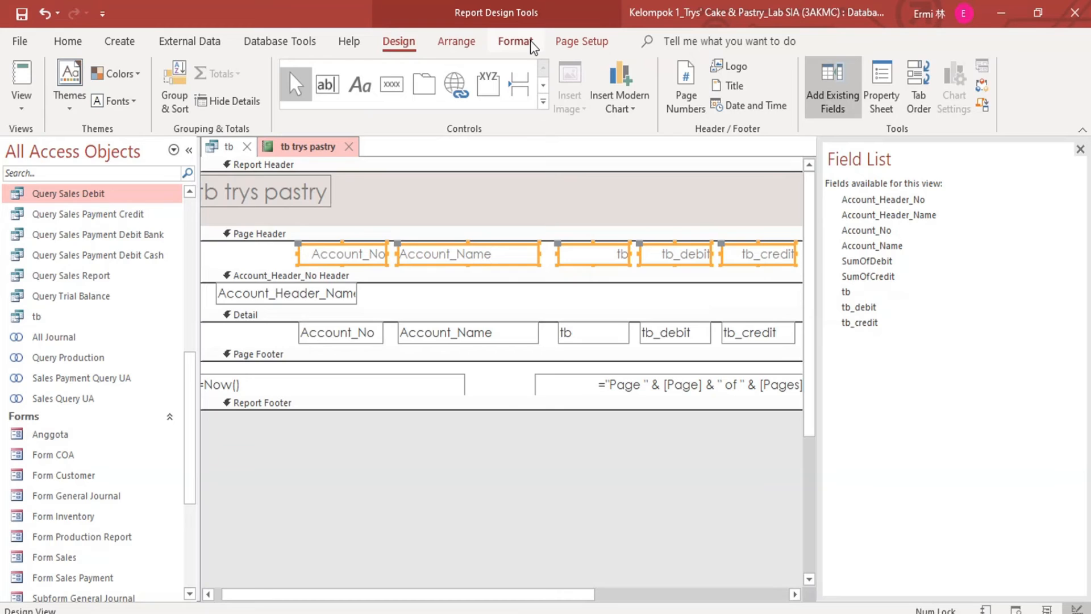
pyautogui.click(515, 41)
pyautogui.click(245, 100)
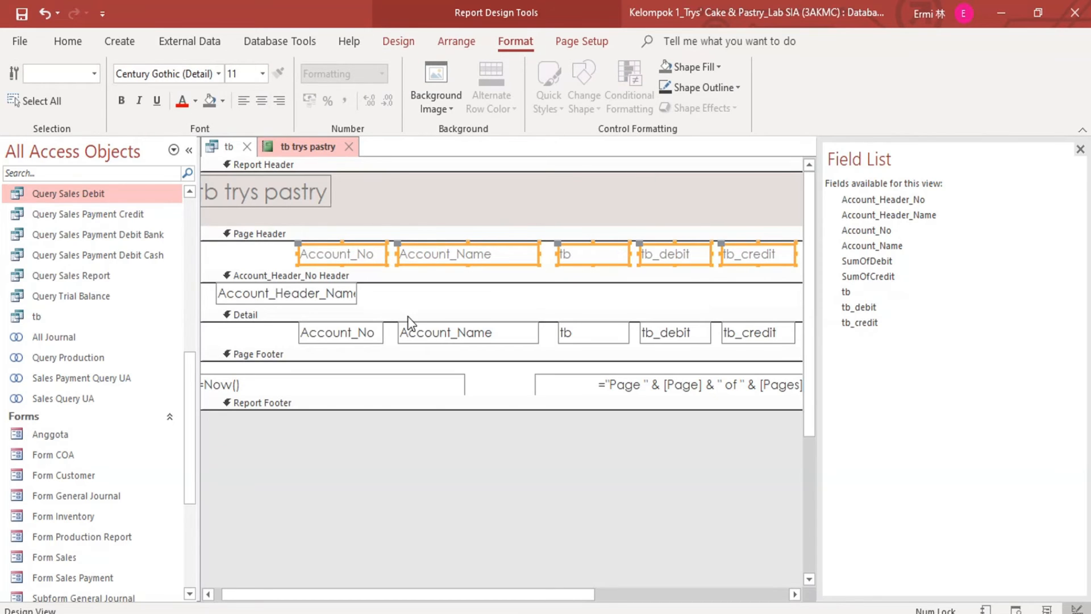
# - Center the text of the five Detail fields and of the Account_Header_Name field in the Account_Header_No header
pyautogui.moveTo(285, 339); pyautogui.dragTo(771, 323)
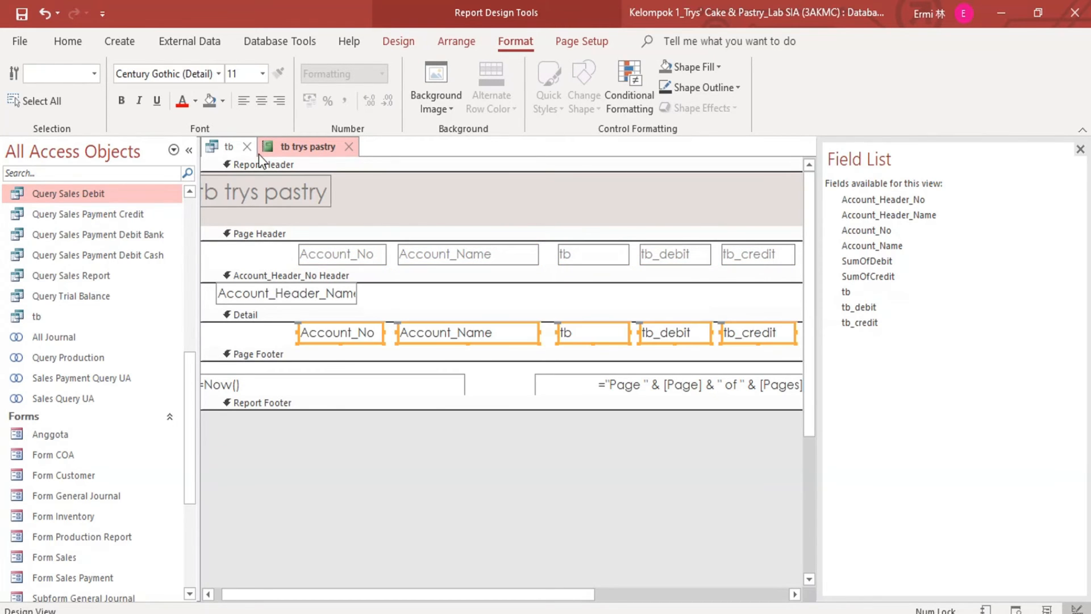
pyautogui.click(260, 102)
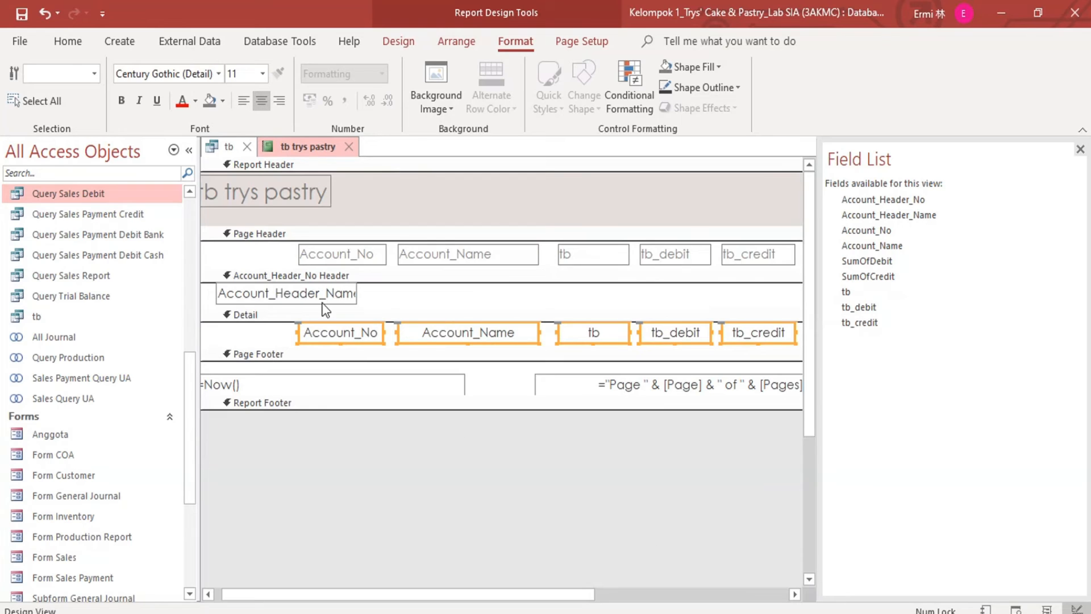
pyautogui.click(324, 293)
pyautogui.click(266, 103)
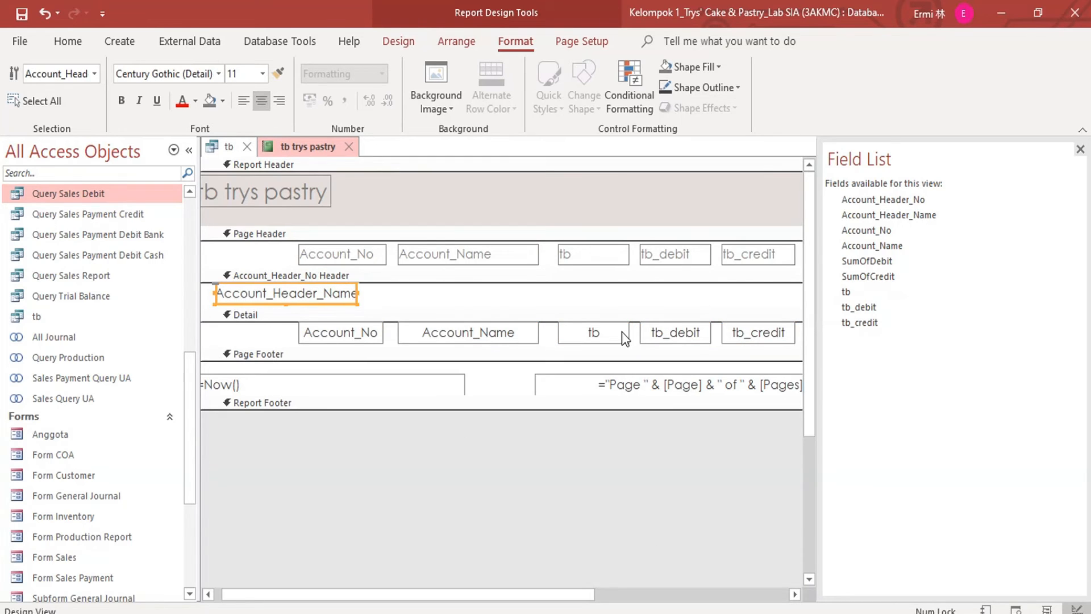
# - Center the text of all five column labels in the page header
pyautogui.click(588, 260)
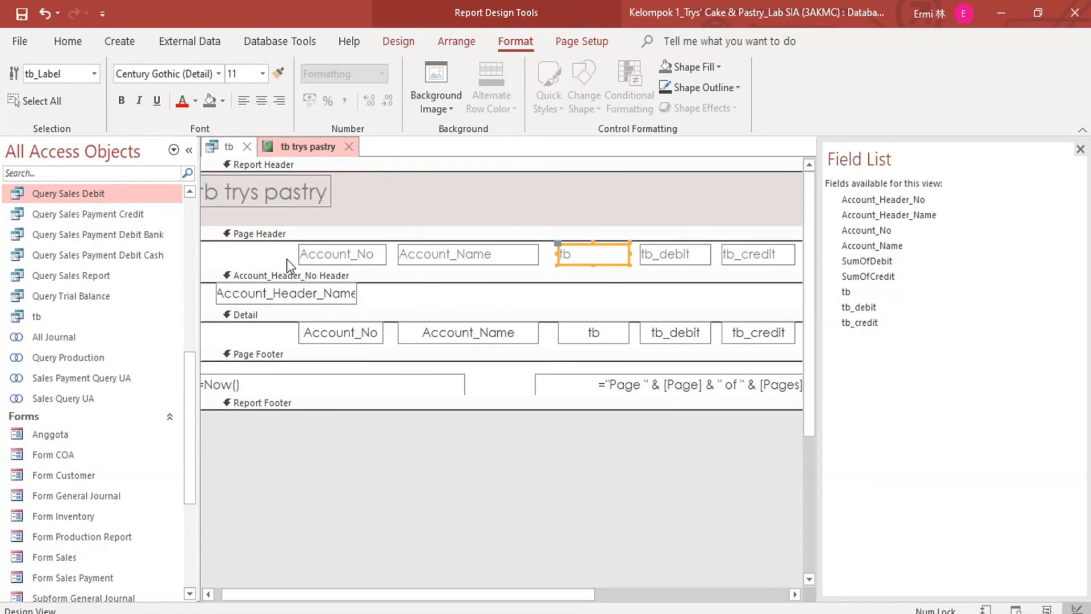
pyautogui.moveTo(290, 265); pyautogui.dragTo(745, 233)
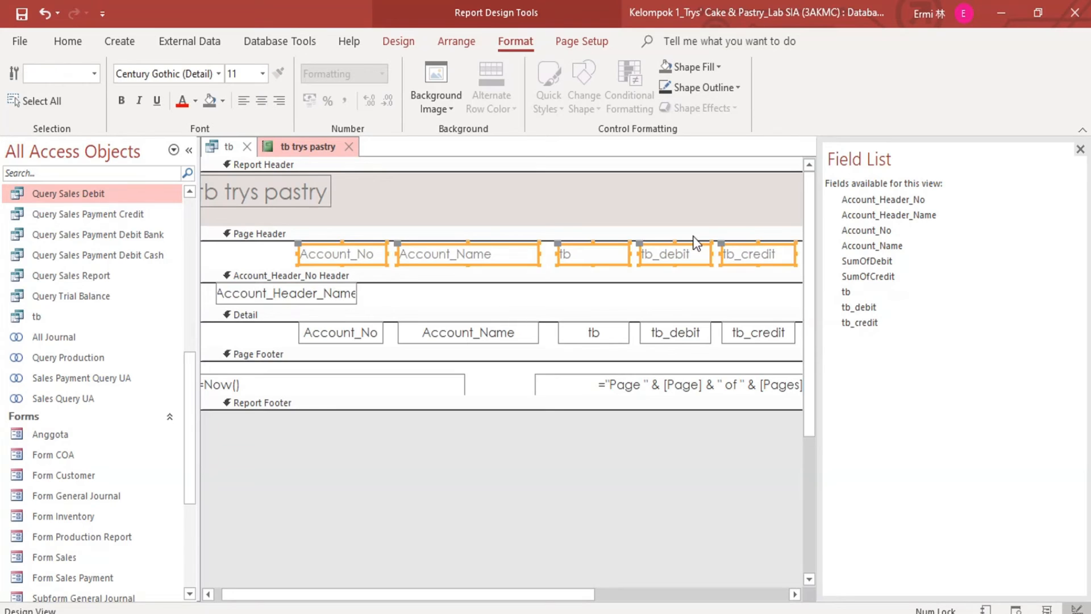
pyautogui.click(260, 101)
pyautogui.click(608, 293)
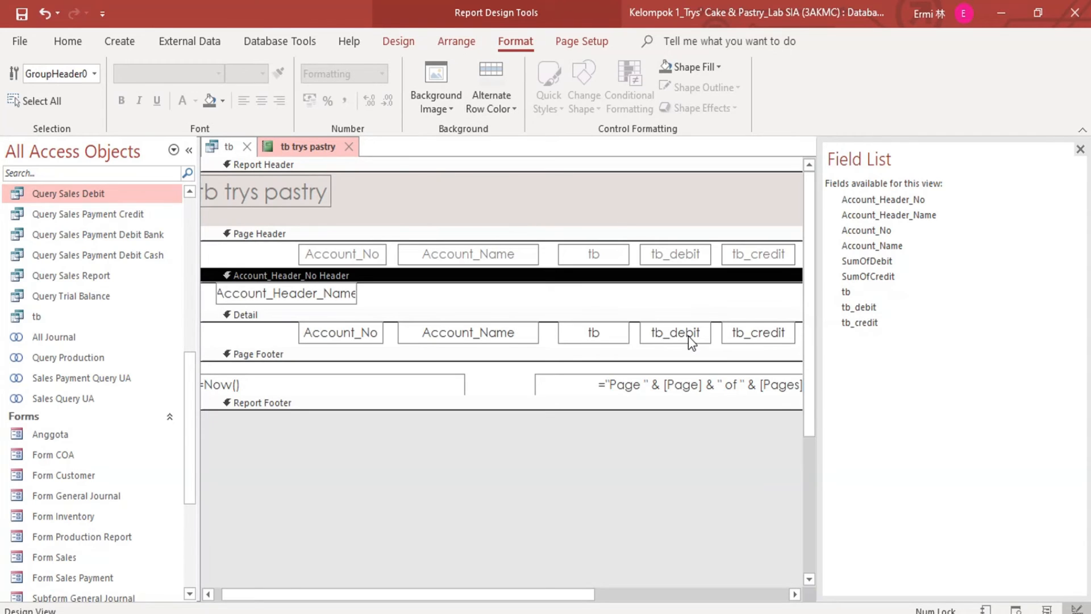
pyautogui.click(669, 336)
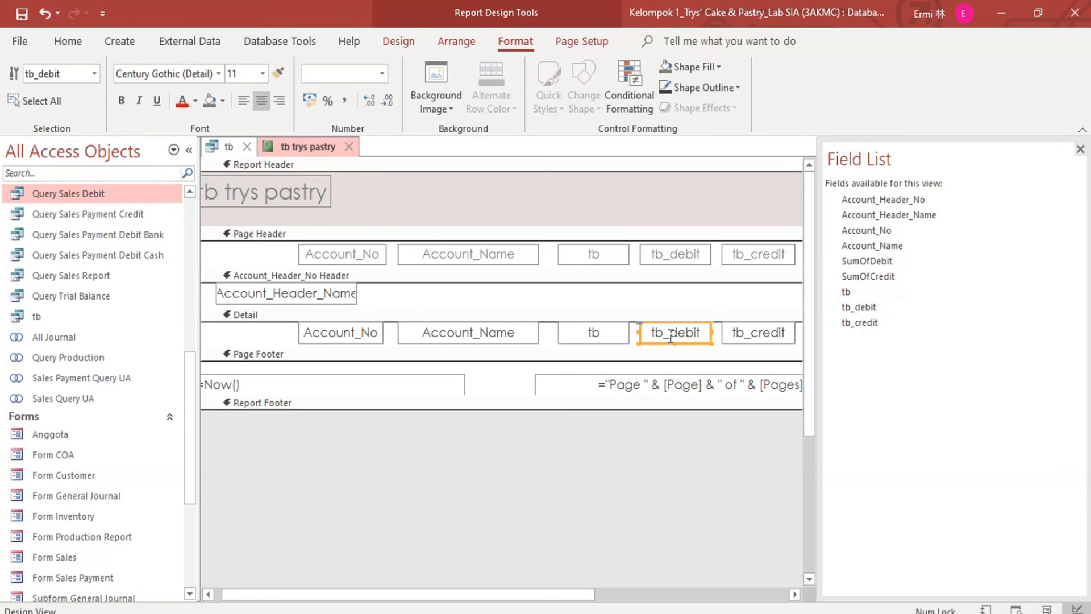
pyautogui.keyDown('shift'); pyautogui.click(600, 340); pyautogui.keyUp('shift')
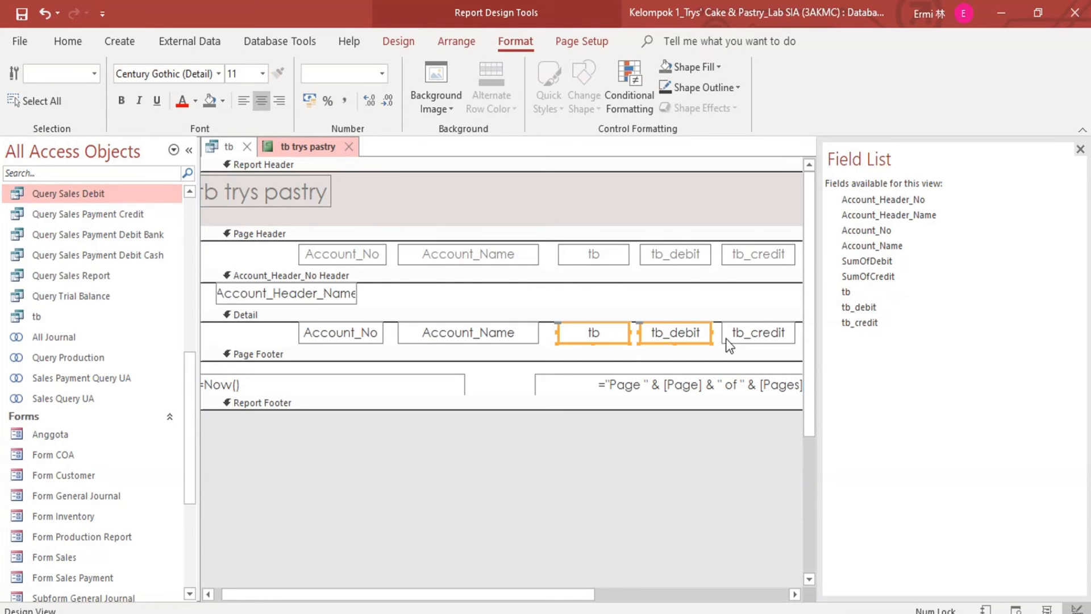
pyautogui.keyDown('shift'); pyautogui.click(744, 338); pyautogui.keyUp('shift')
pyautogui.rightClick(739, 336)
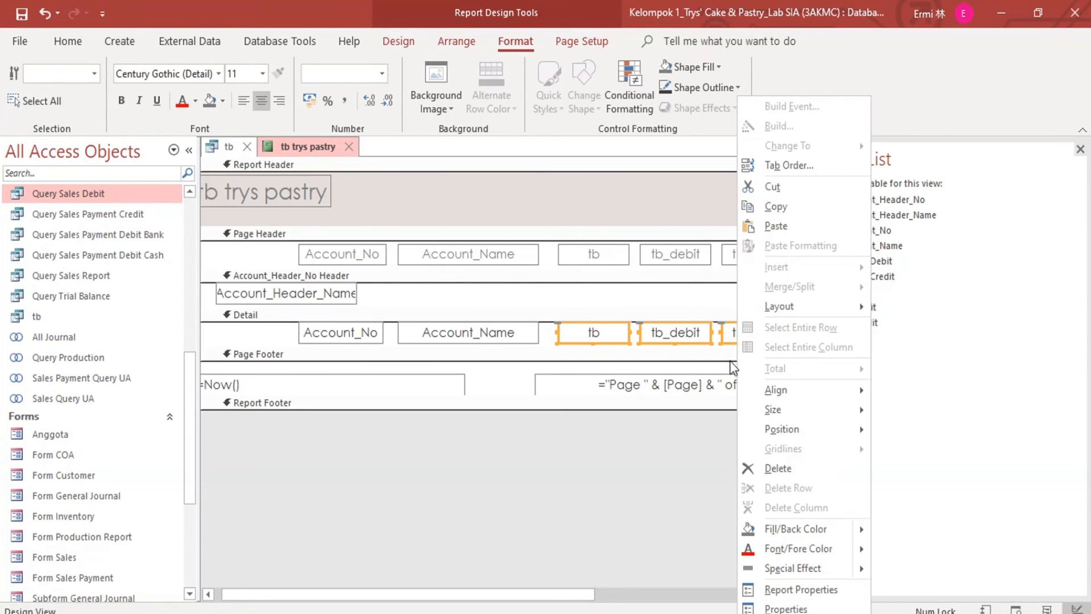
pyautogui.click(660, 369)
# - Add a Sum total for the tb field in Detail
pyautogui.click(608, 329)
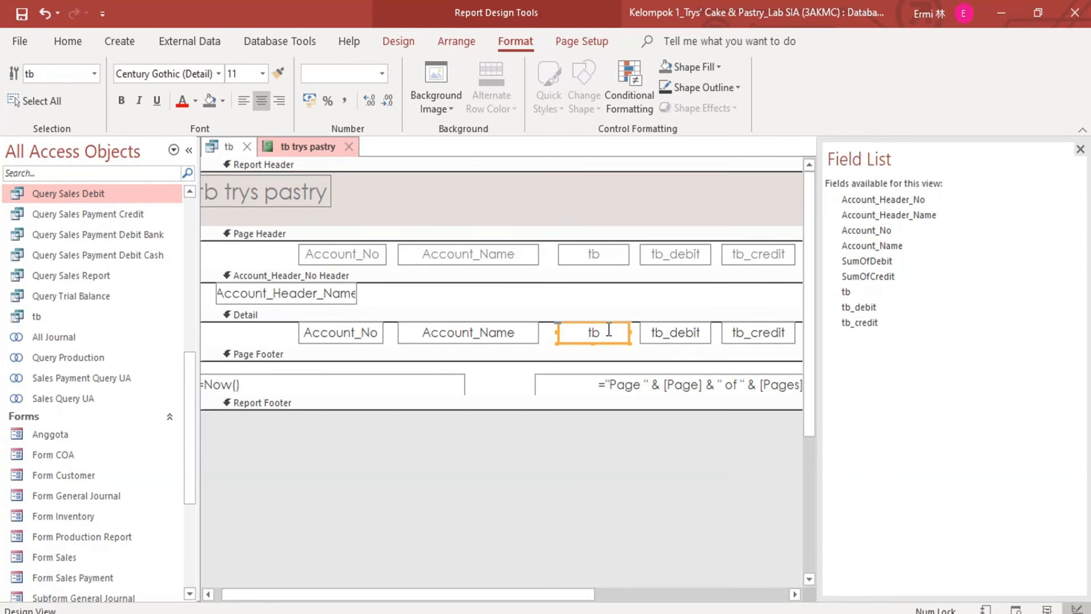
pyautogui.rightClick(608, 336)
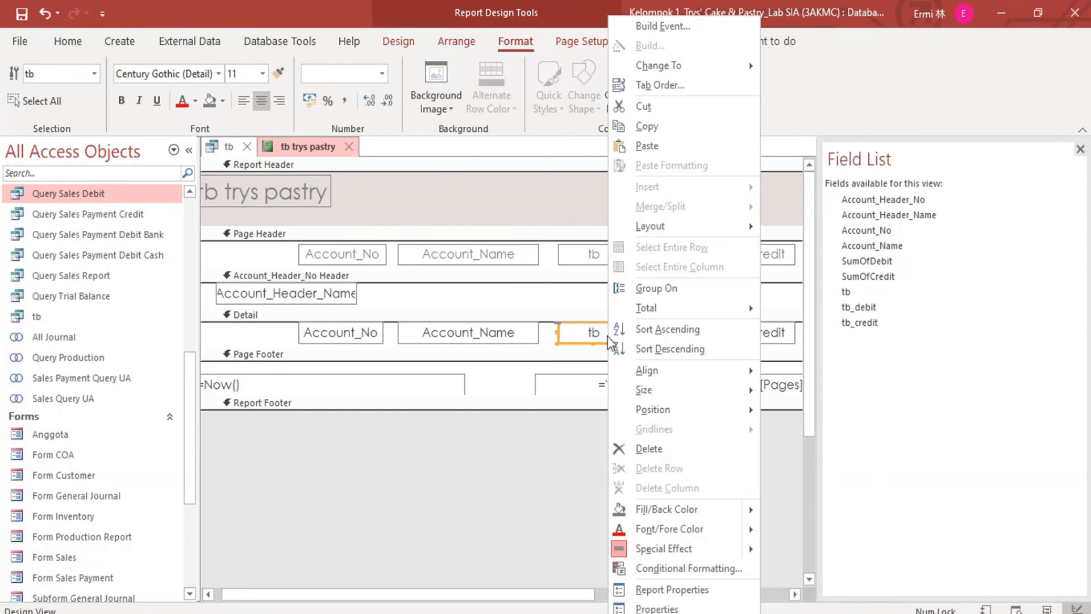
pyautogui.moveTo(671, 313)
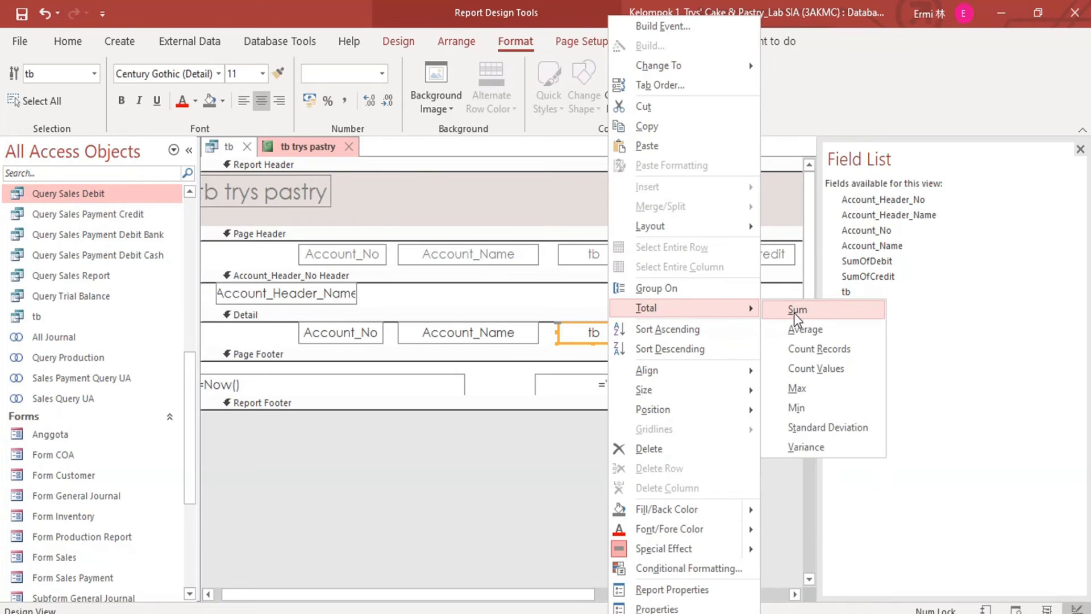
pyautogui.click(794, 312)
# - Group the report on the tb_debit field
pyautogui.click(666, 337)
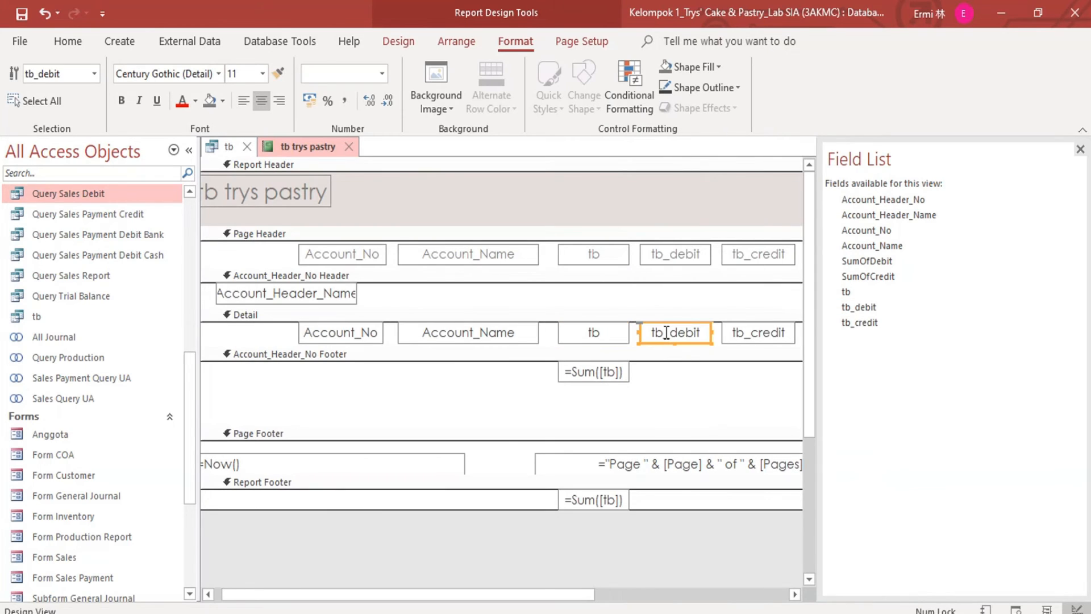
pyautogui.rightClick(665, 332)
pyautogui.click(721, 298)
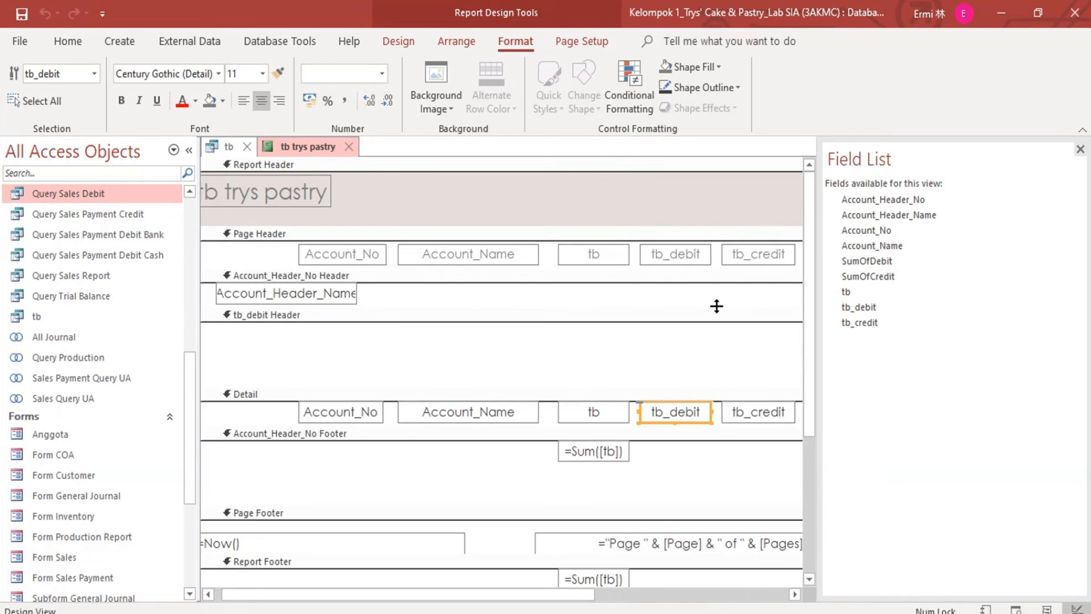
# - Try adding a Sum total for the tb_debit field in Detail and undo it
pyautogui.click(668, 413)
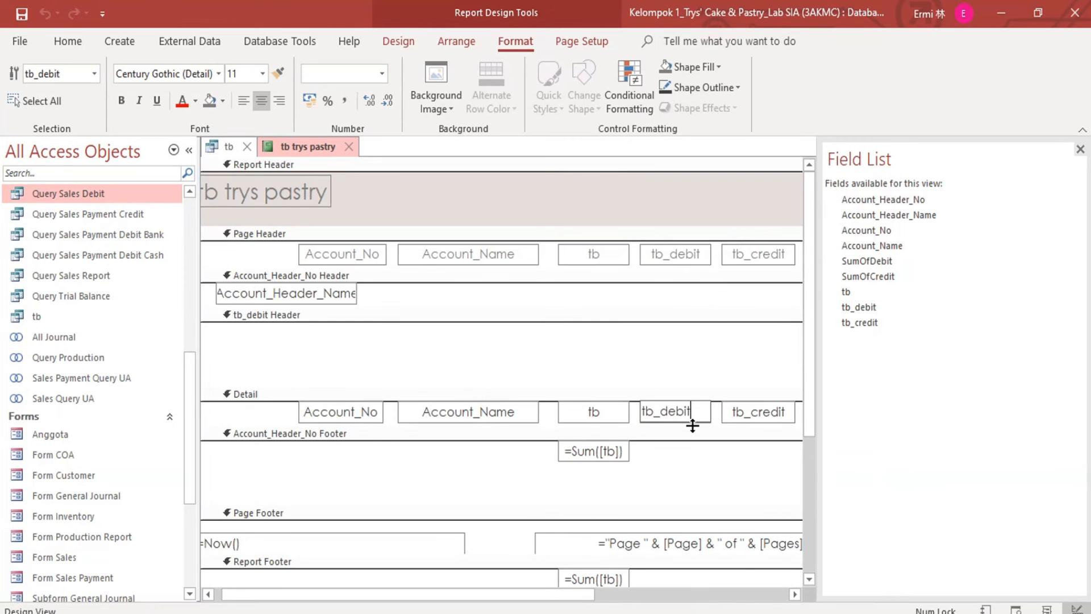
pyautogui.click(692, 425)
pyautogui.rightClick(684, 417)
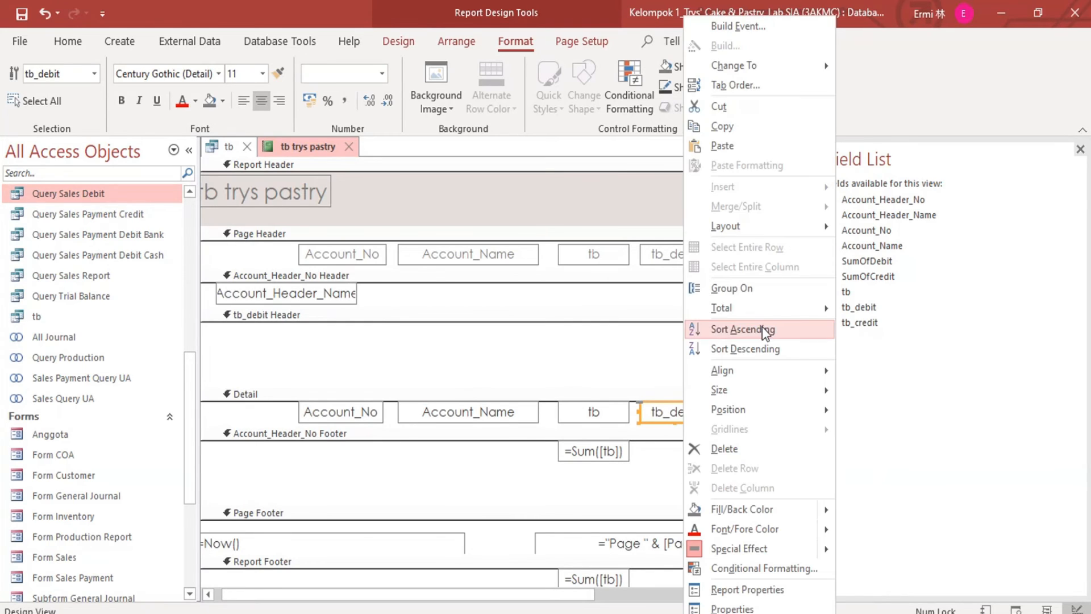
pyautogui.moveTo(839, 313)
pyautogui.click(872, 310)
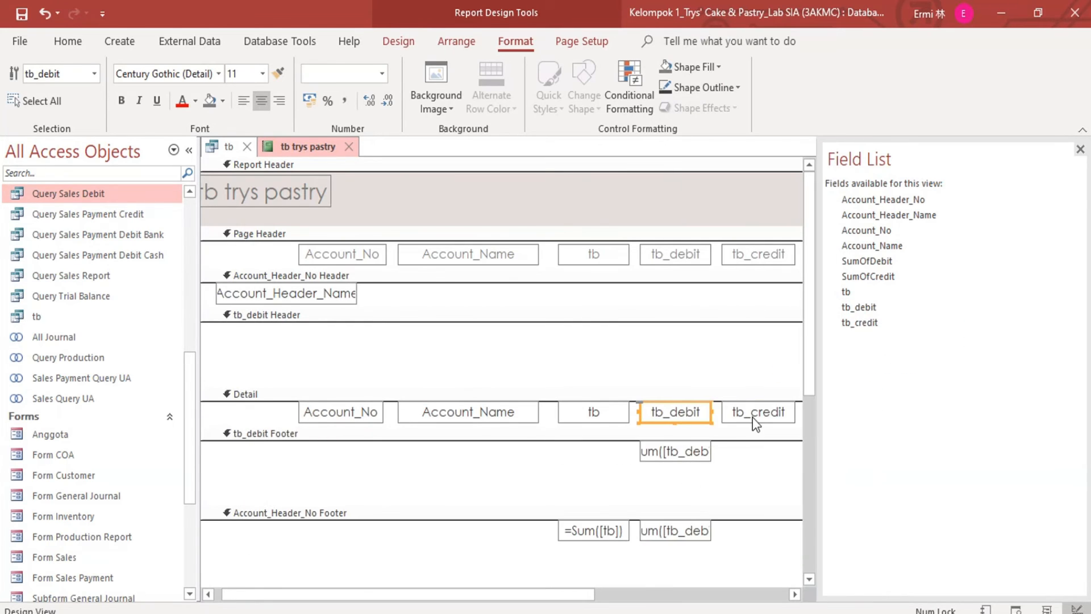
pyautogui.hotkey('ctrl', 'z')
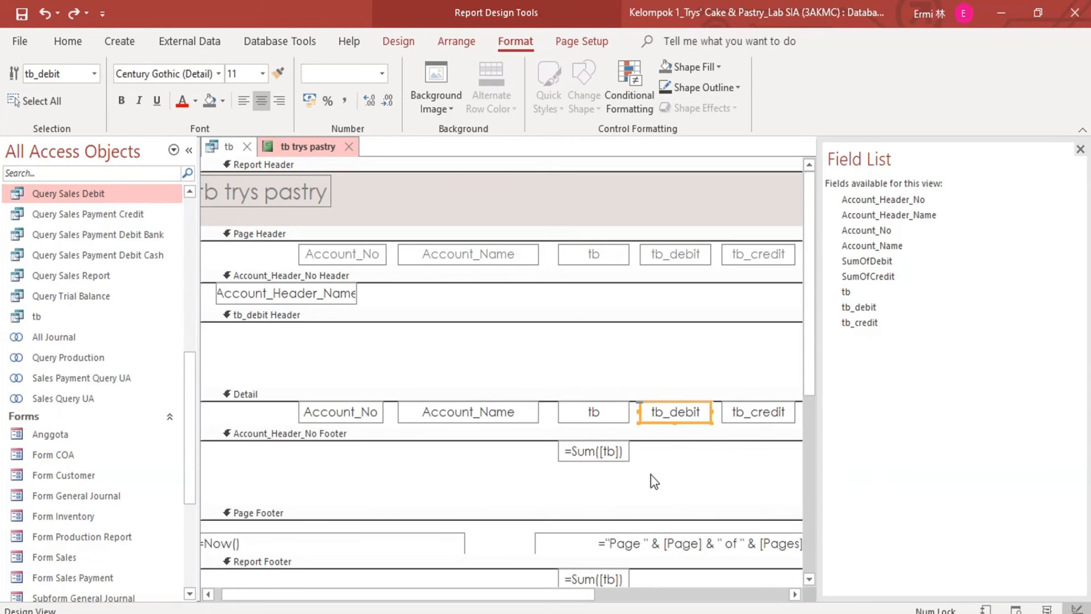
pyautogui.click(661, 461)
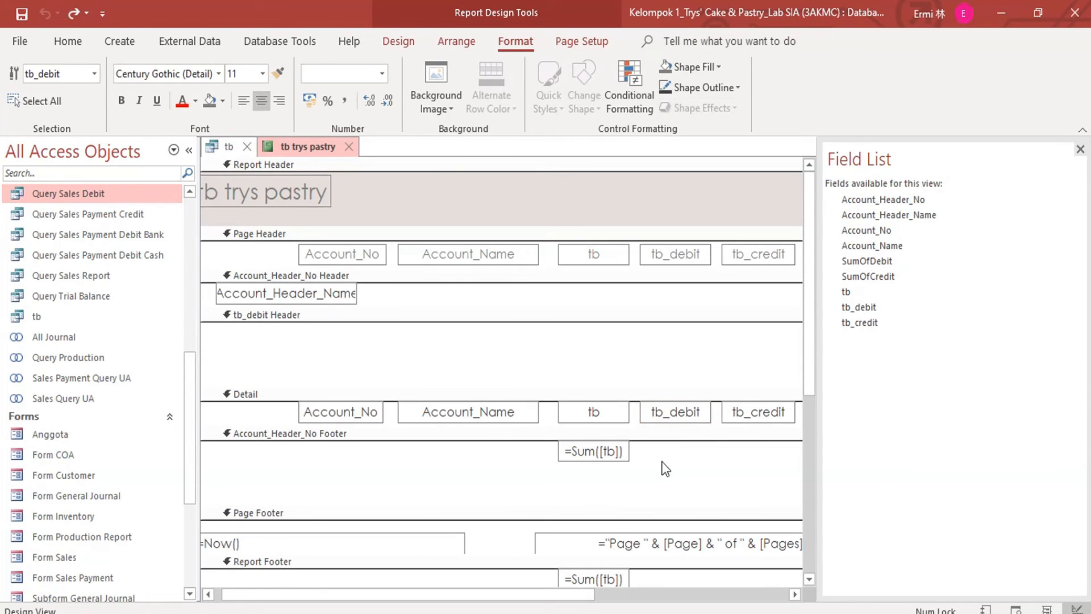
# - Retry the Sum total on the tb_debit field and undo it again
pyautogui.click(662, 415)
pyautogui.rightClick(677, 415)
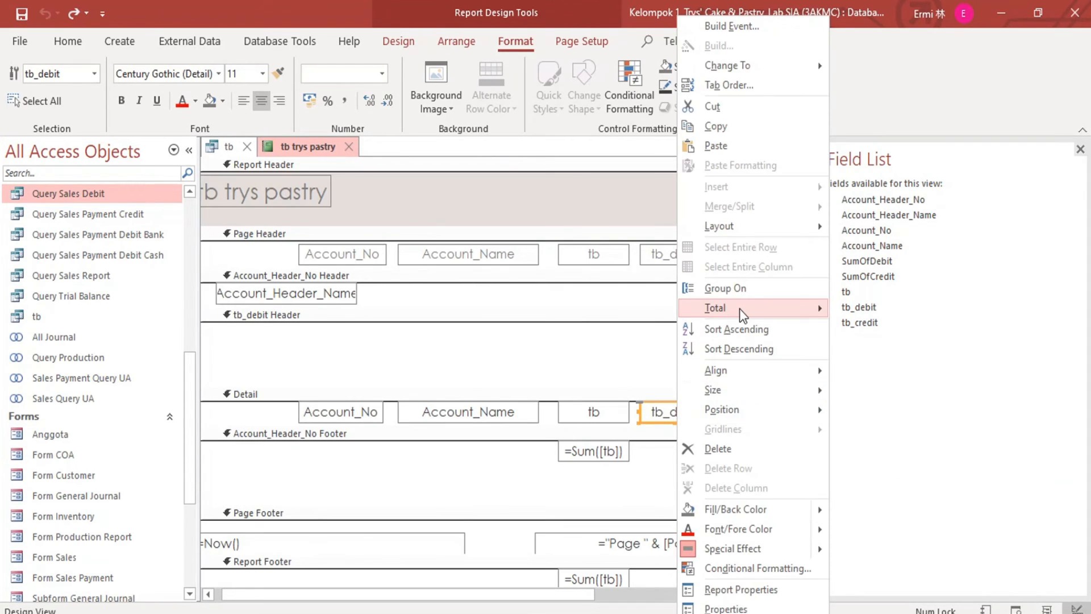
pyautogui.moveTo(756, 307)
pyautogui.click(865, 311)
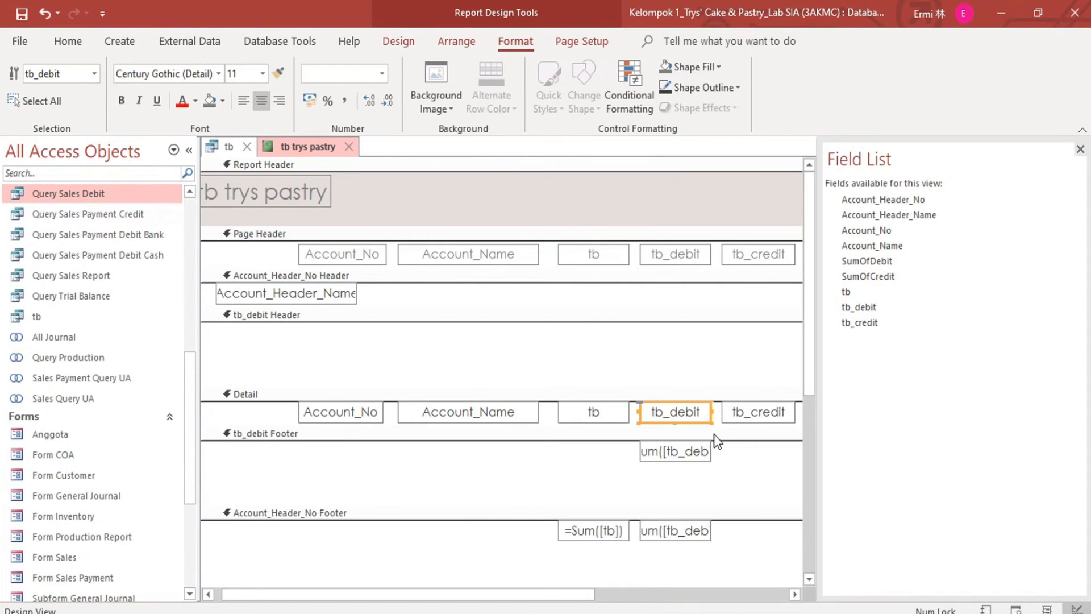
pyautogui.hotkey('ctrl', 'z')
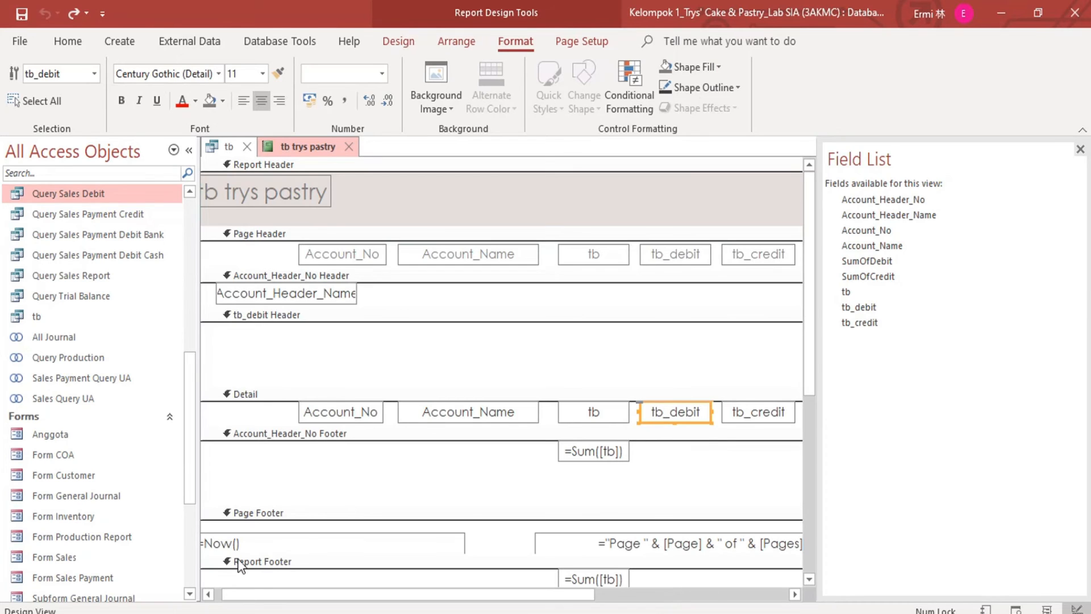
# - Group the report on tb_debit once more, adding a second group level for the same field
pyautogui.rightClick(685, 413)
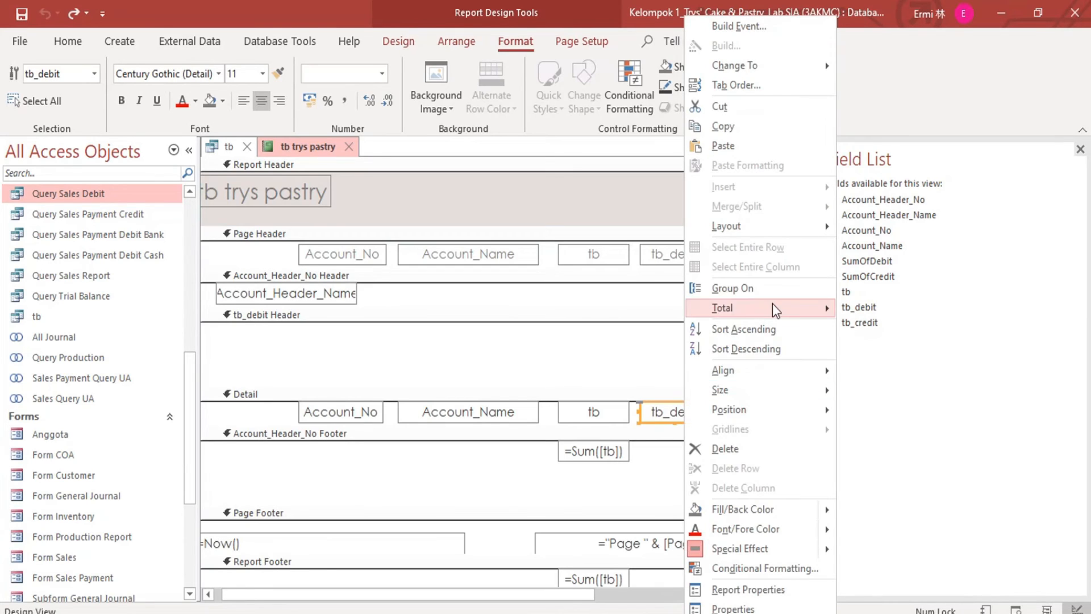
pyautogui.click(774, 288)
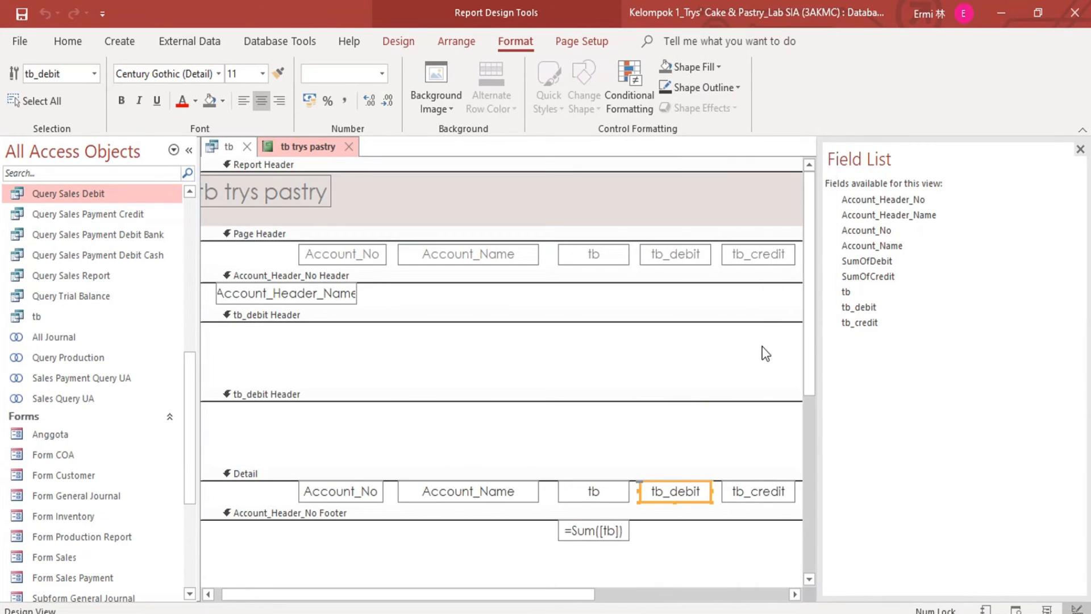
pyautogui.rightClick(675, 498)
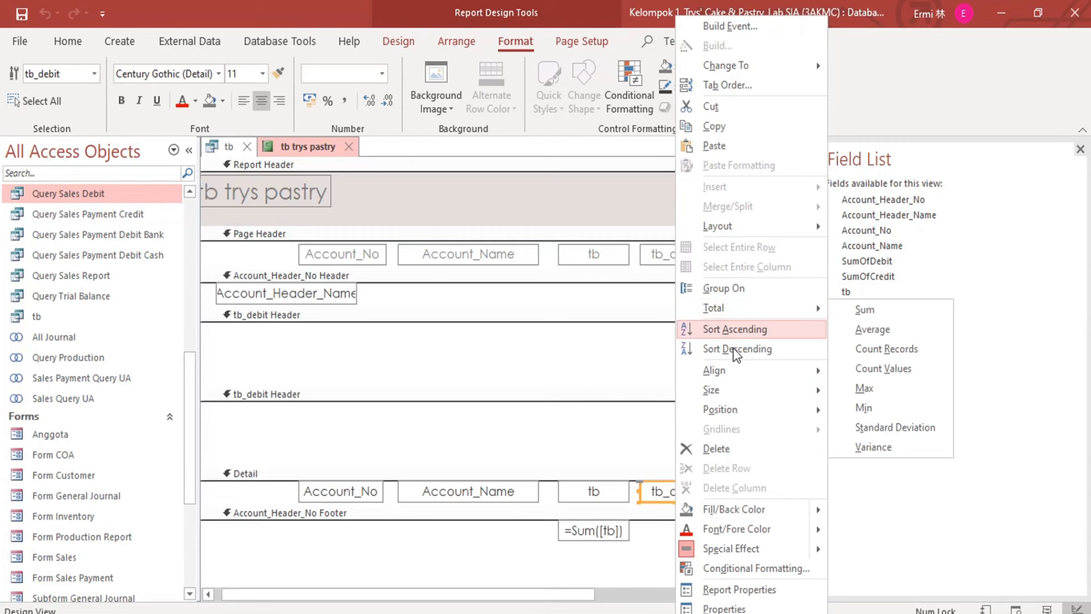
pyautogui.click(333, 426)
pyautogui.rightClick(297, 398)
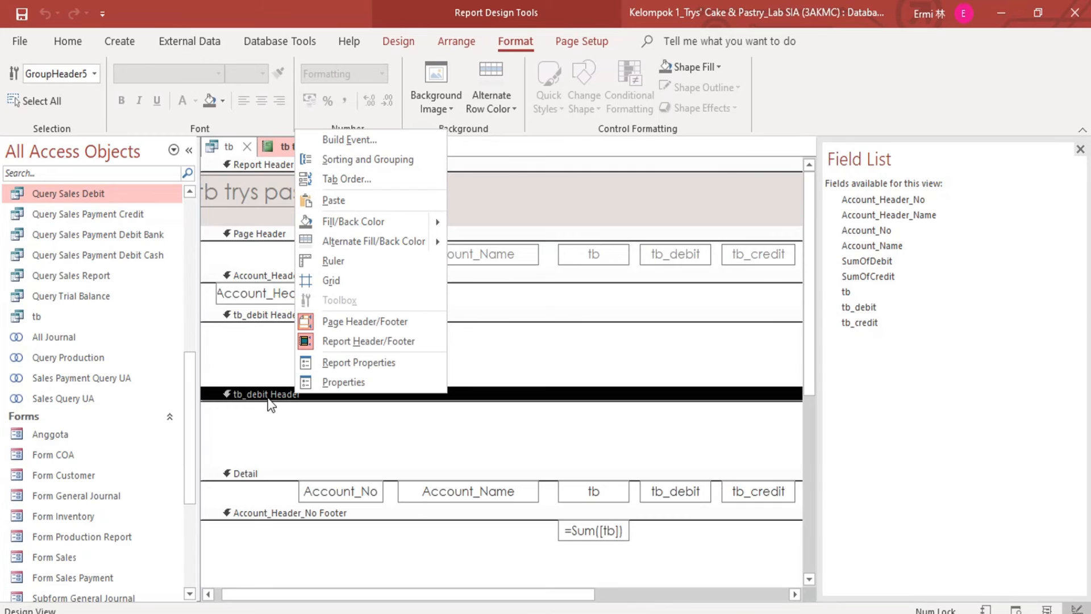
pyautogui.click(270, 404)
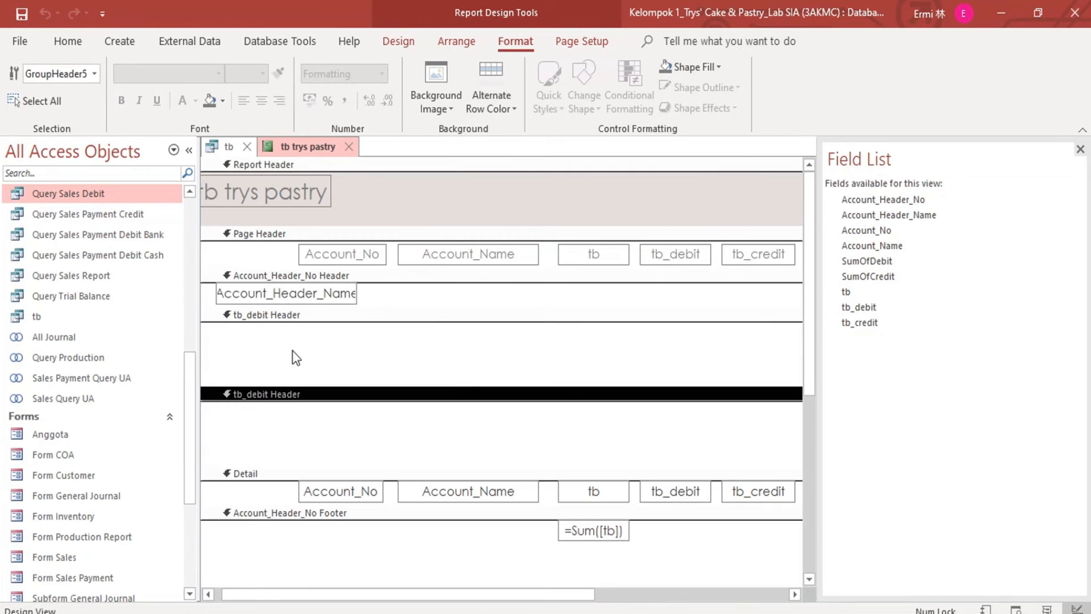
pyautogui.rightClick(285, 396)
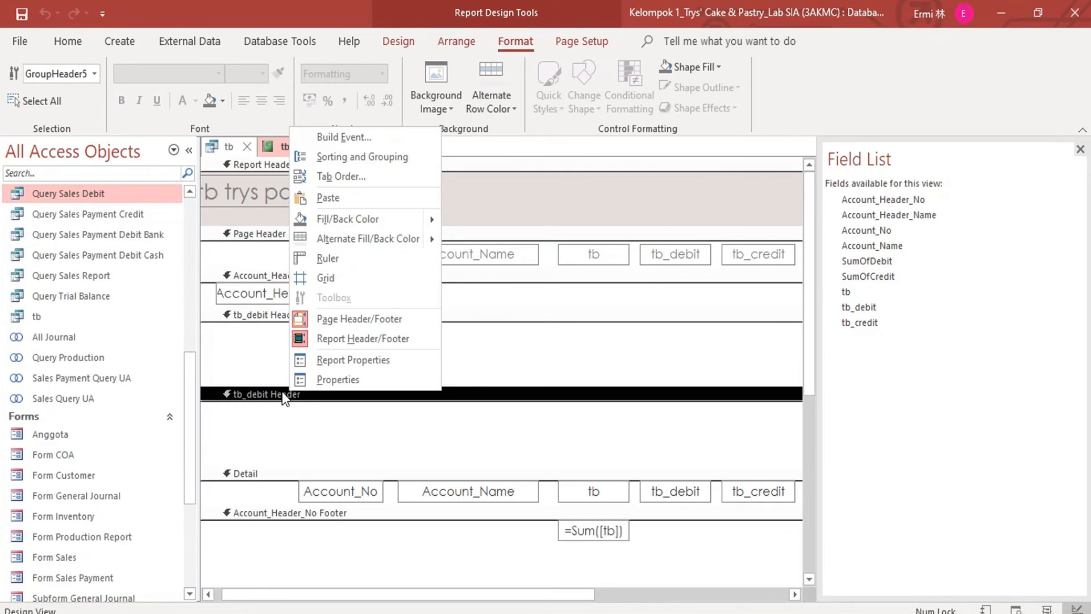
pyautogui.click(237, 408)
pyautogui.click(229, 317)
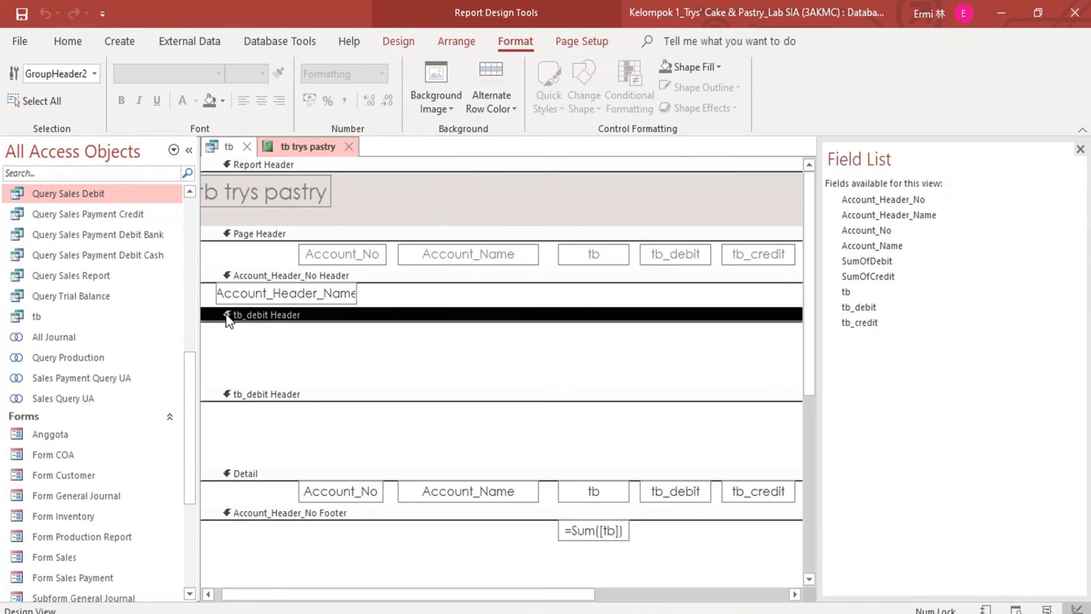
pyautogui.rightClick(228, 318)
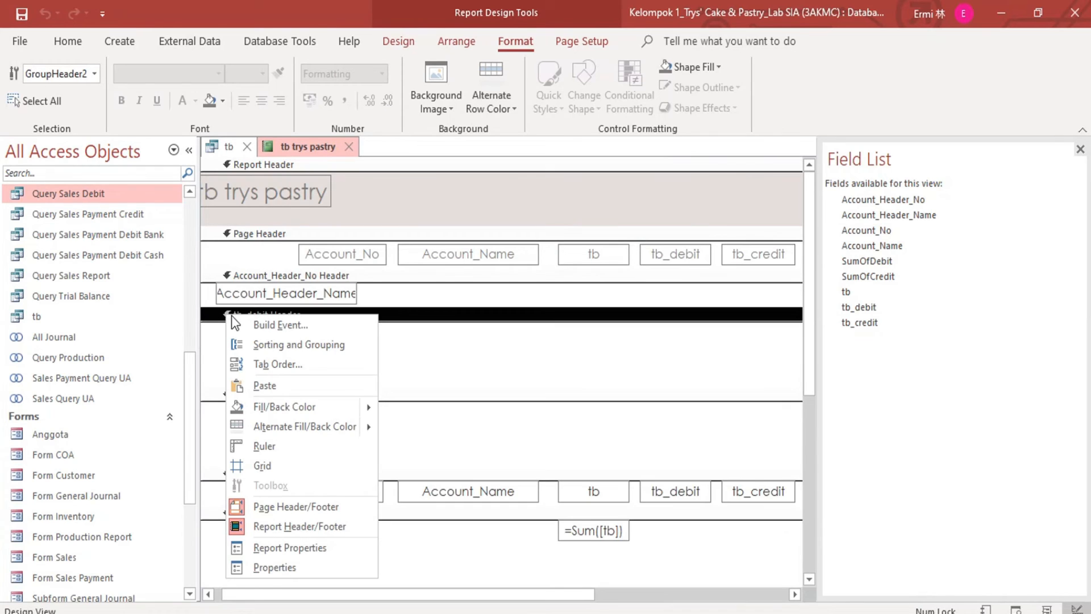
pyautogui.click(212, 316)
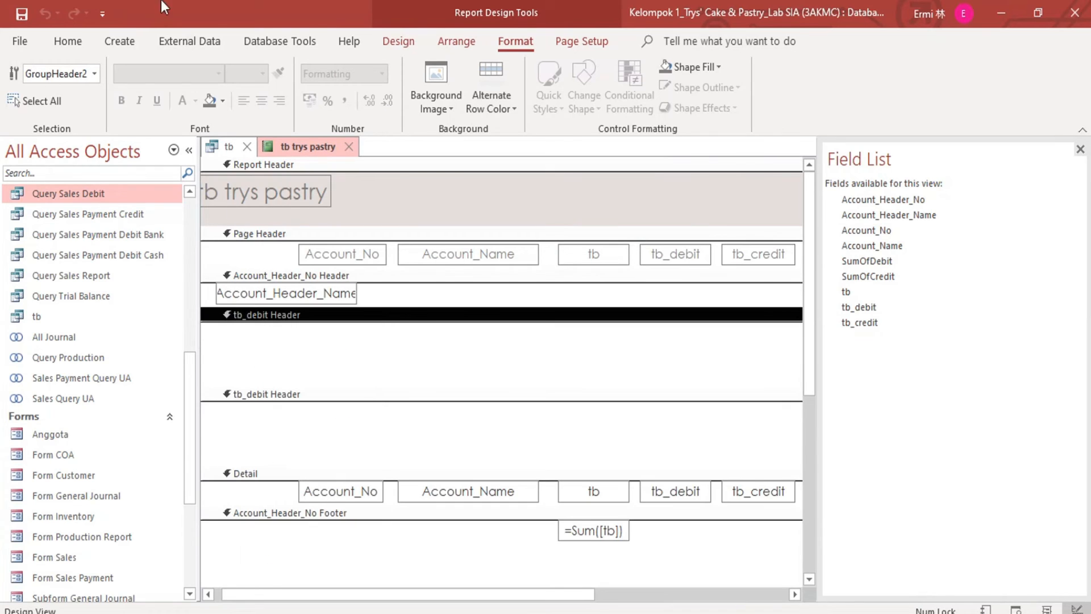
# - Remove both tb_debit group levels from the report's grouping and sorting settings
pyautogui.click(463, 43)
pyautogui.click(397, 41)
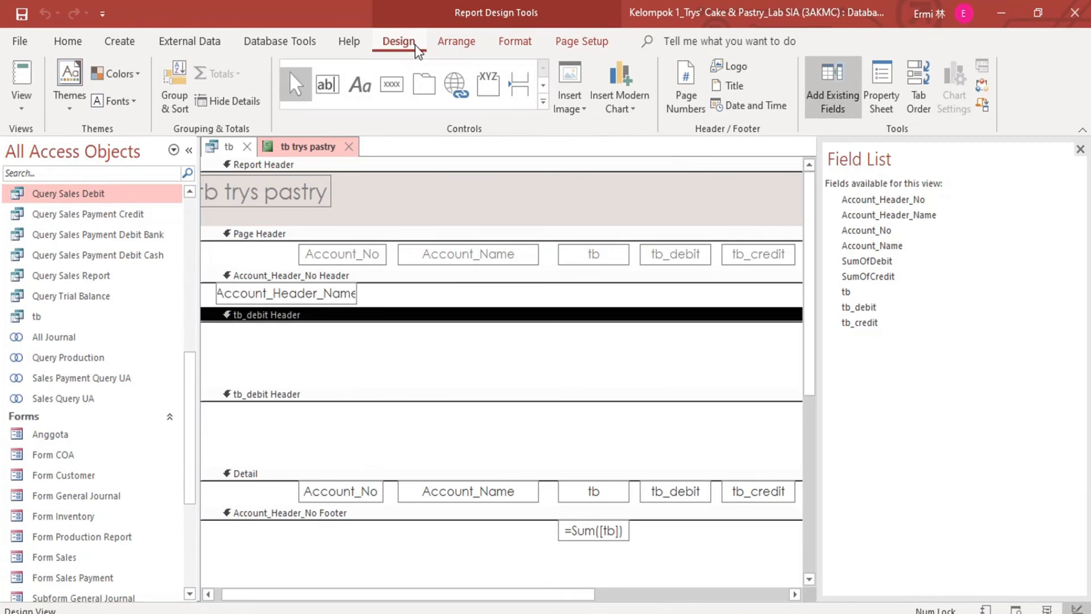
pyautogui.click(175, 85)
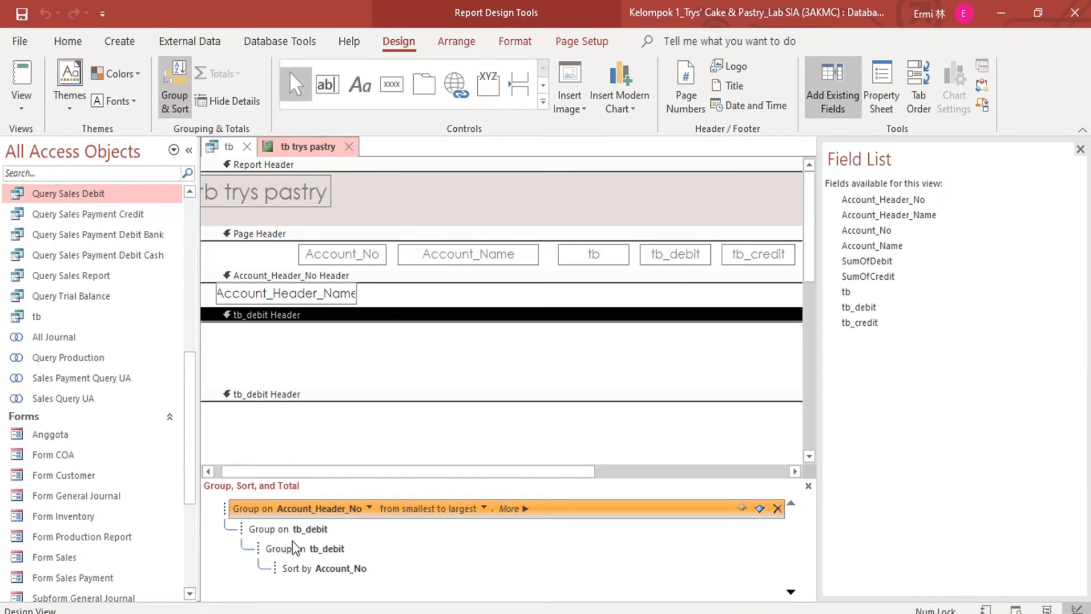
pyautogui.click(332, 550)
pyautogui.press('Delete')
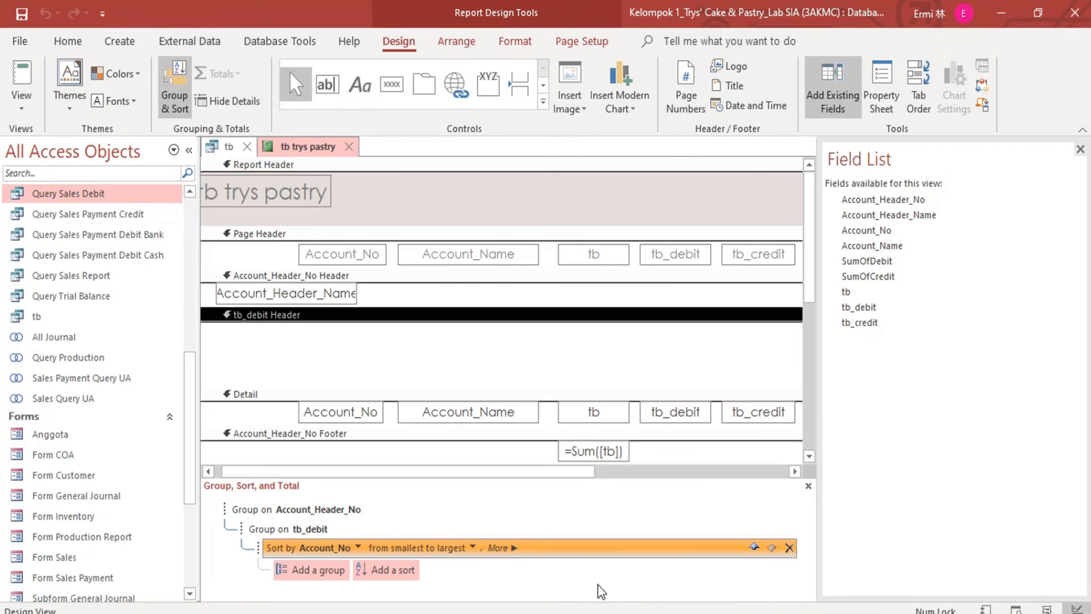
pyautogui.click(345, 531)
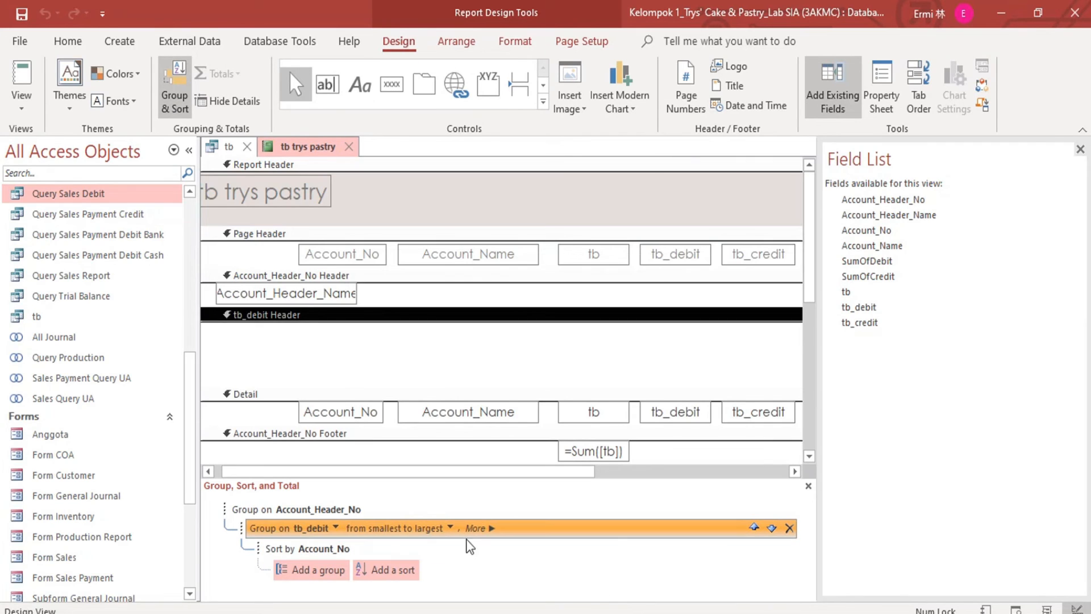
pyautogui.click(789, 529)
pyautogui.click(808, 486)
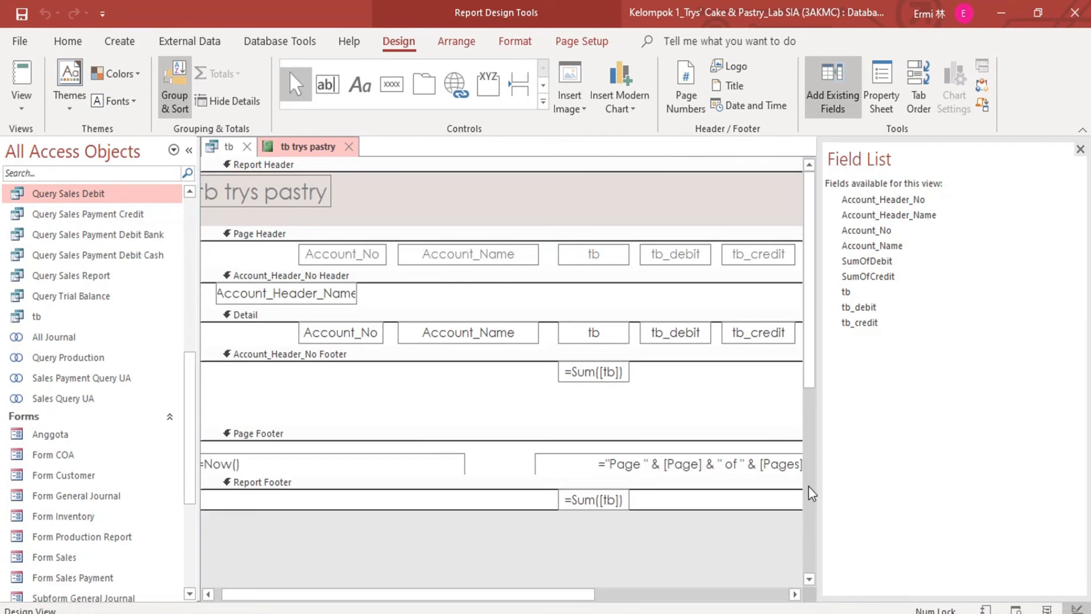
# - Add Sum totals for the tb_debit and tb_credit fields in the Detail section
pyautogui.click(690, 340)
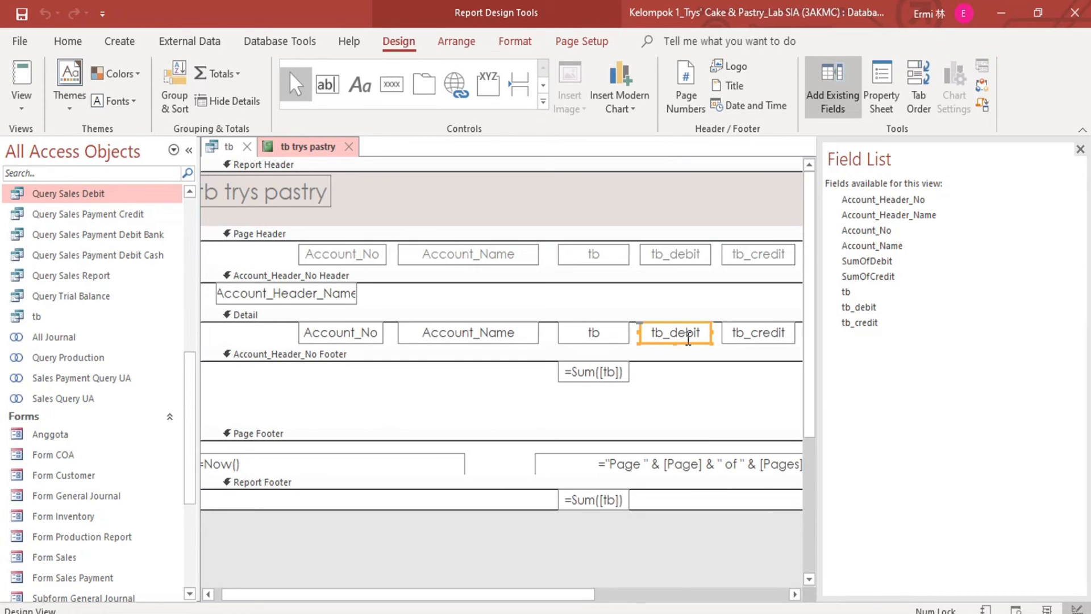
pyautogui.rightClick(688, 338)
pyautogui.moveTo(747, 308)
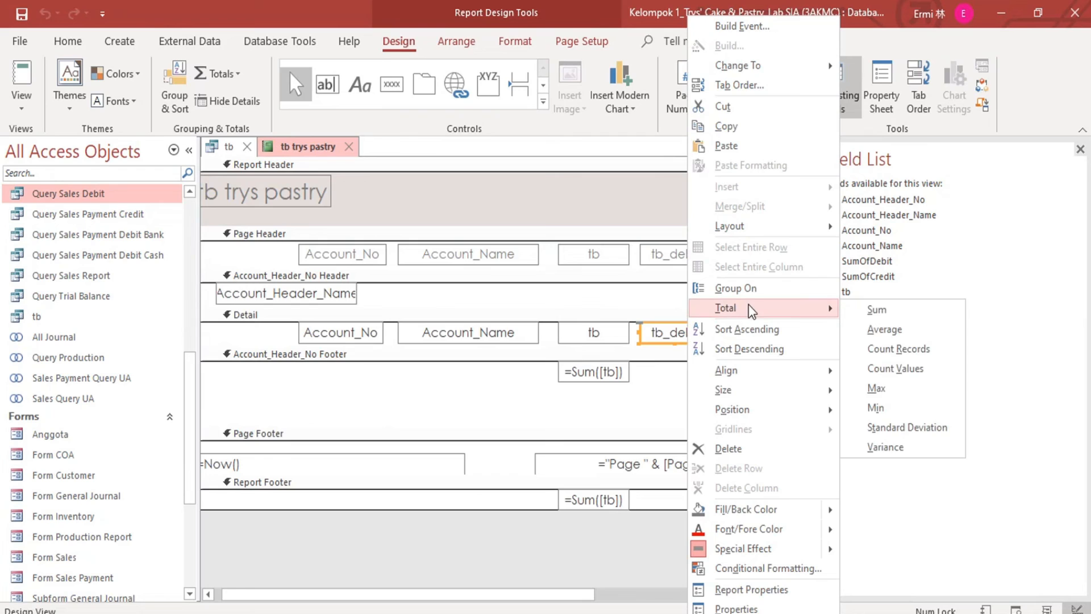
pyautogui.click(872, 310)
pyautogui.click(758, 336)
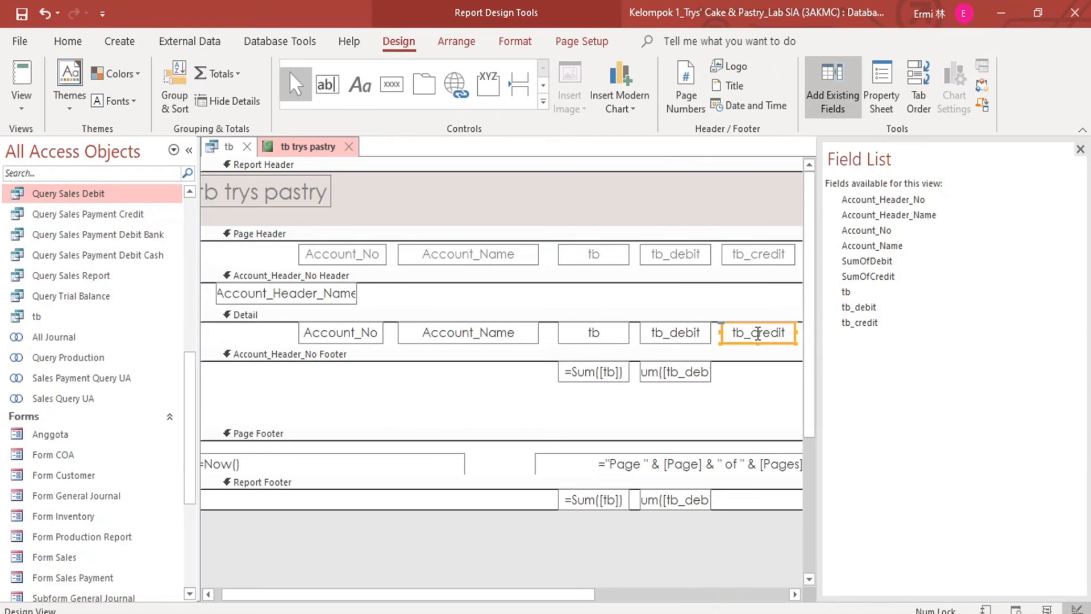
pyautogui.rightClick(757, 334)
pyautogui.moveTo(818, 312)
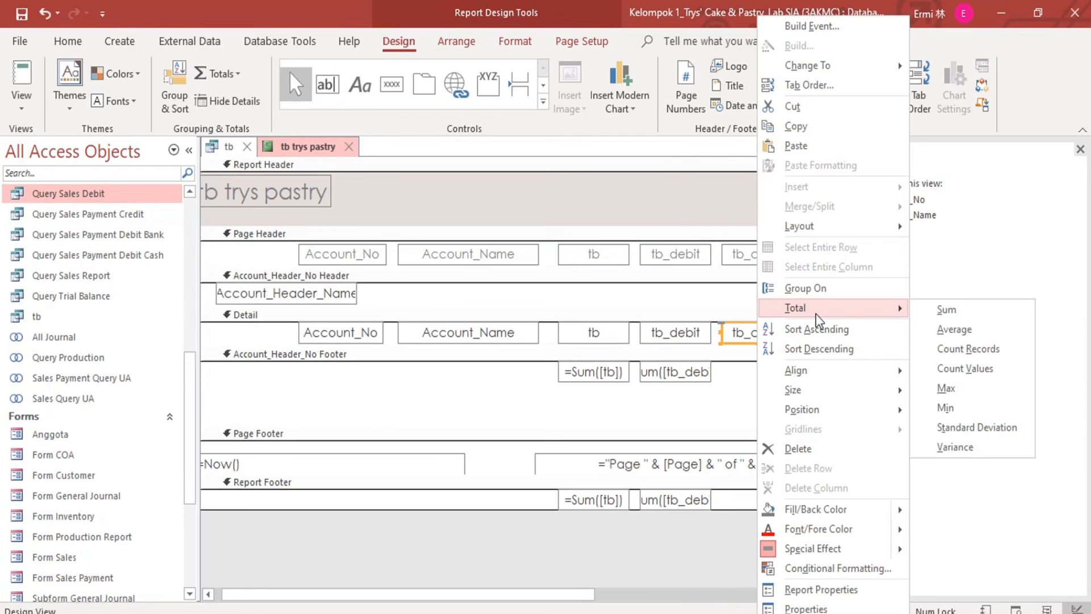
pyautogui.click(924, 307)
# - Reduce the height of the Account_Header_No Footer section to fit closely around its sum fields
pyautogui.click(674, 406)
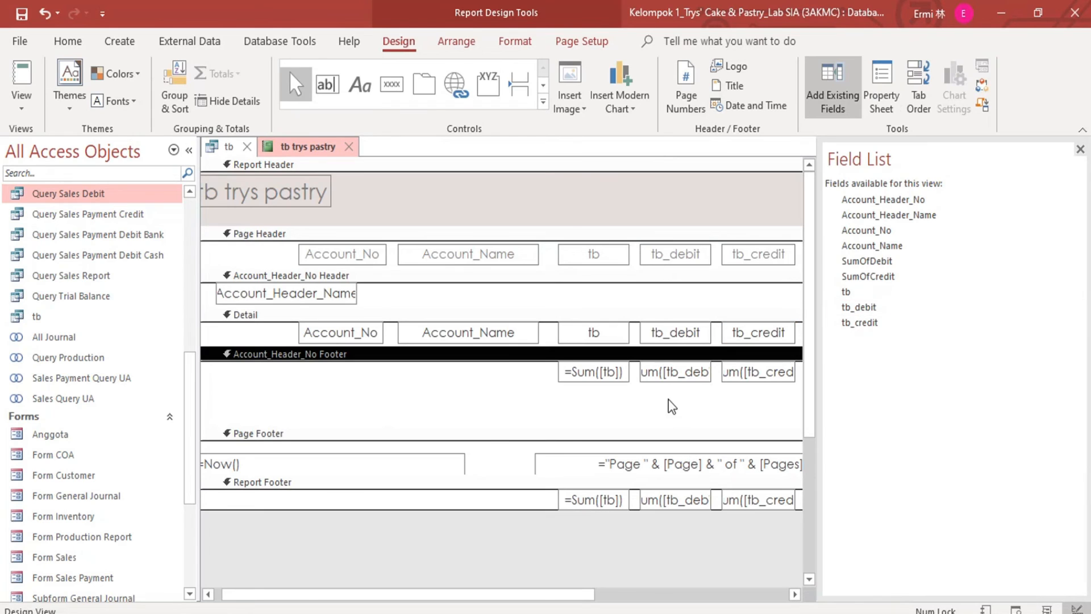
pyautogui.click(492, 435)
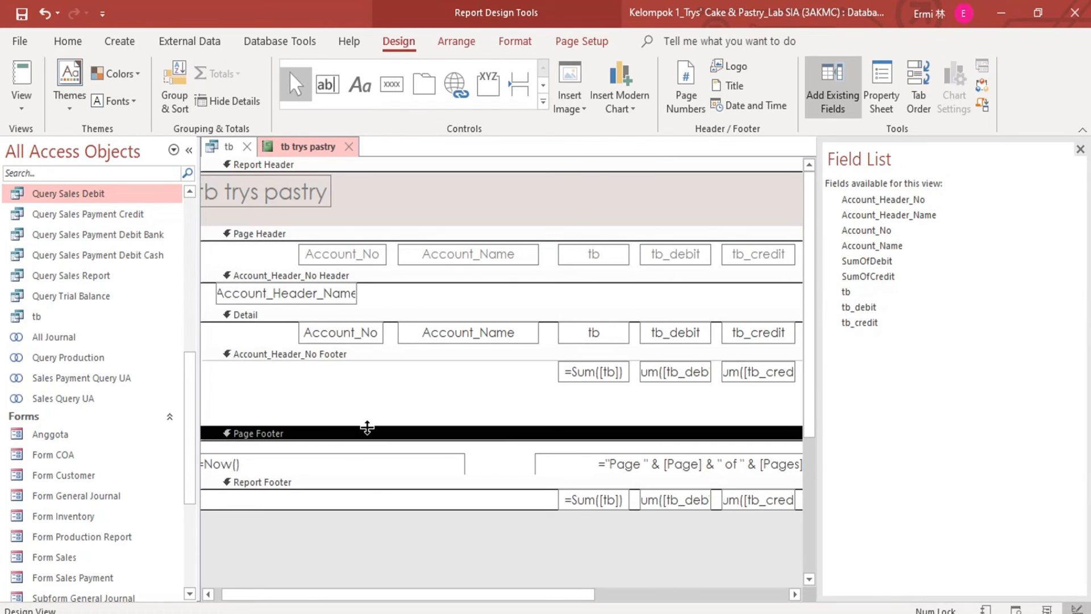
pyautogui.moveTo(365, 426); pyautogui.dragTo(392, 386)
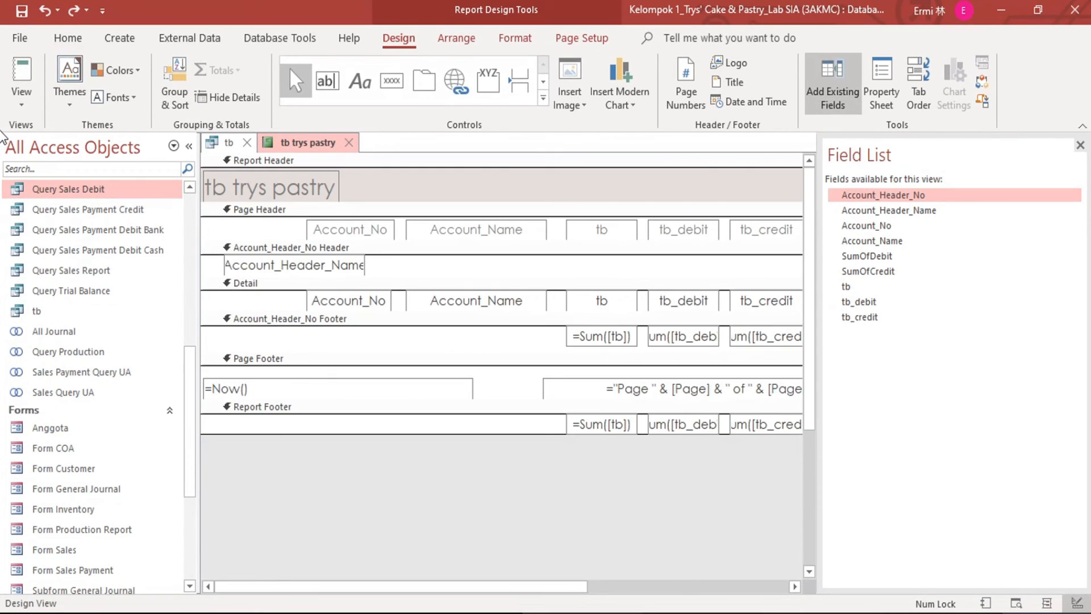
# - Switch the report to Layout View and examine the Asset group's heading, account rows and column headers
pyautogui.click(22, 96)
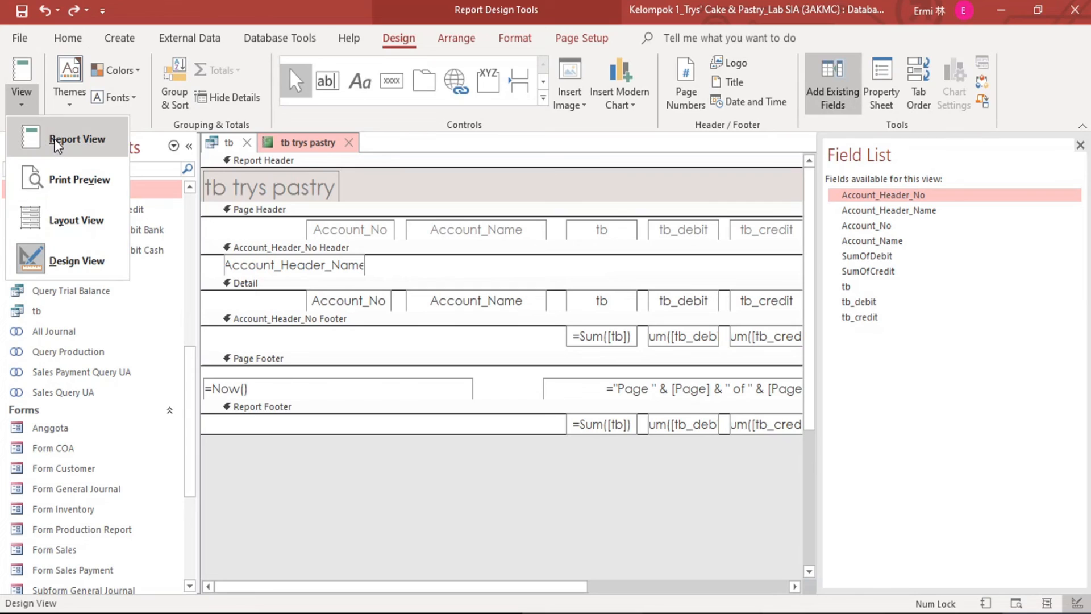
pyautogui.click(63, 220)
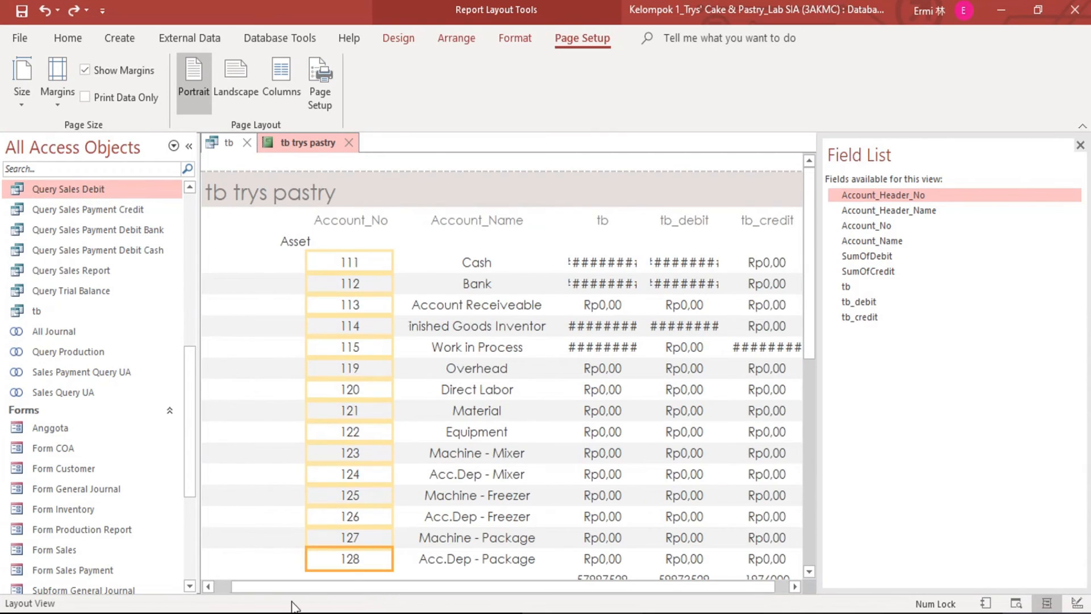
pyautogui.moveTo(315, 588); pyautogui.dragTo(235, 598)
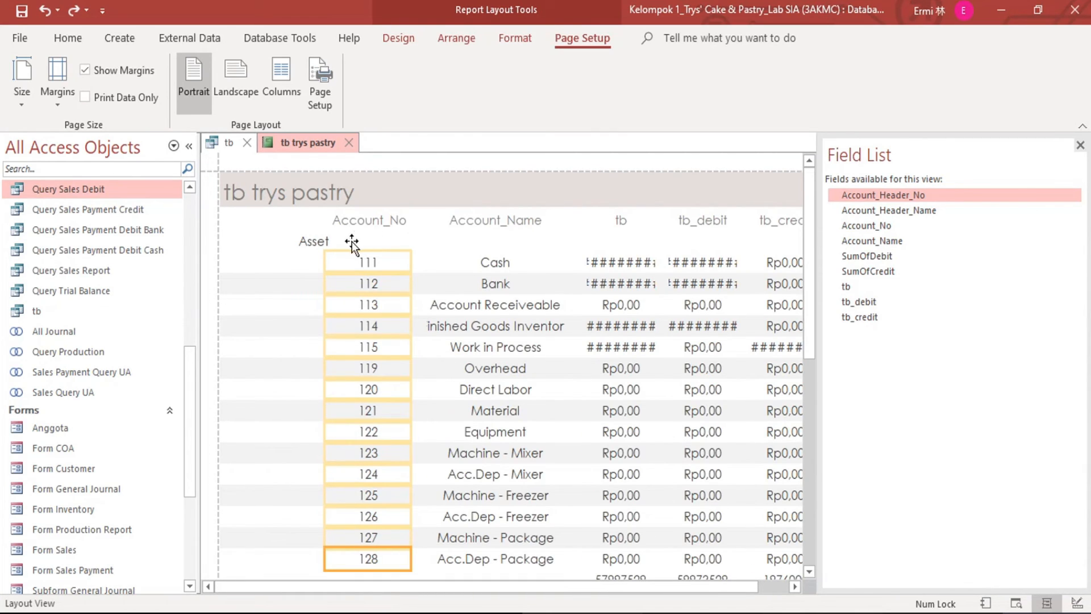
pyautogui.click(313, 243)
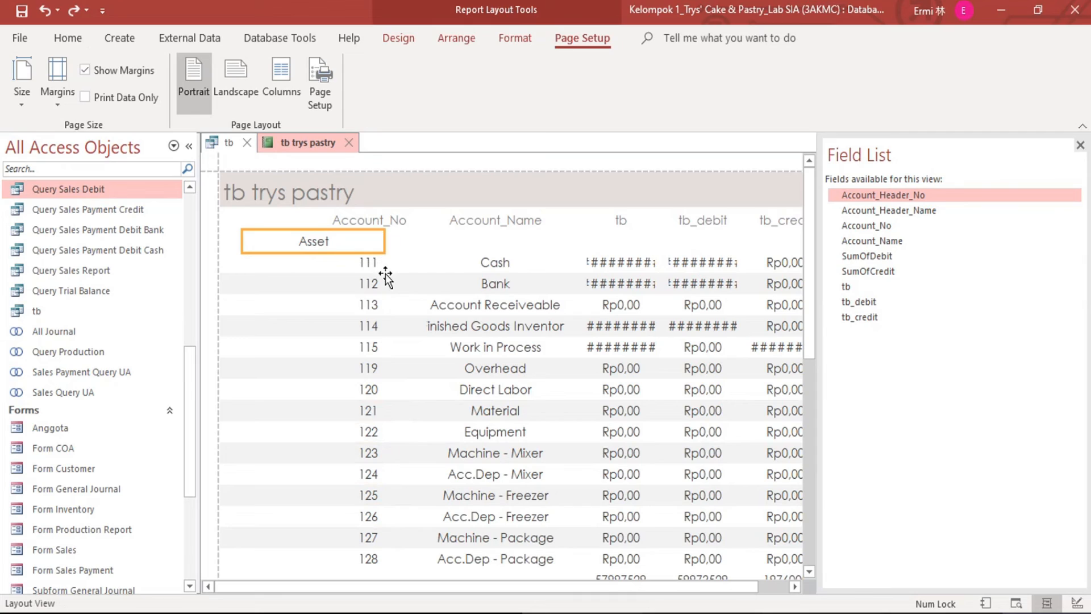
pyautogui.scroll(-1, 398, 302)
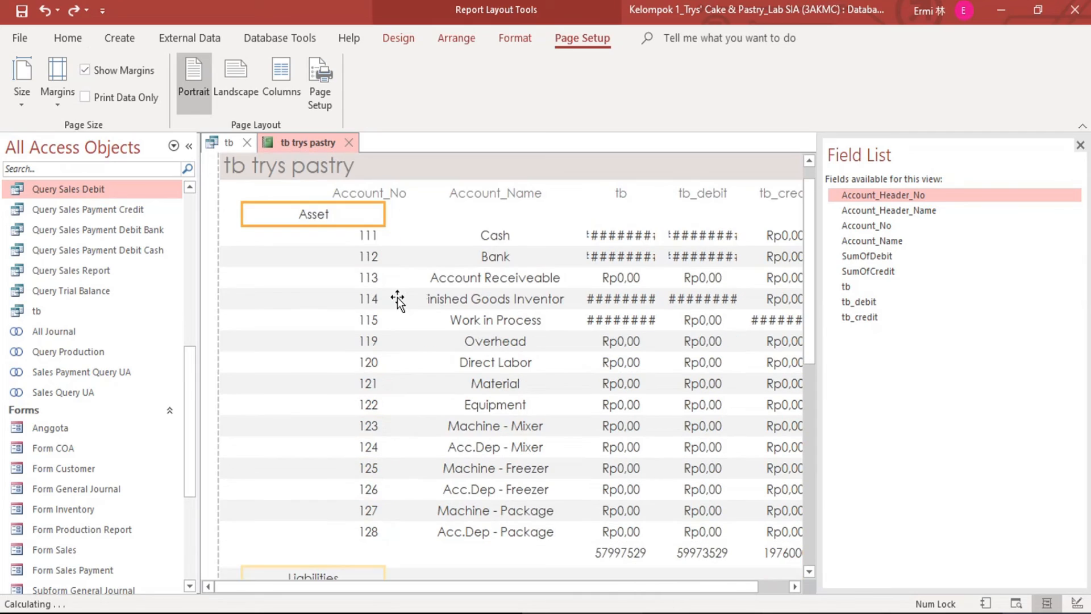
pyautogui.click(364, 194)
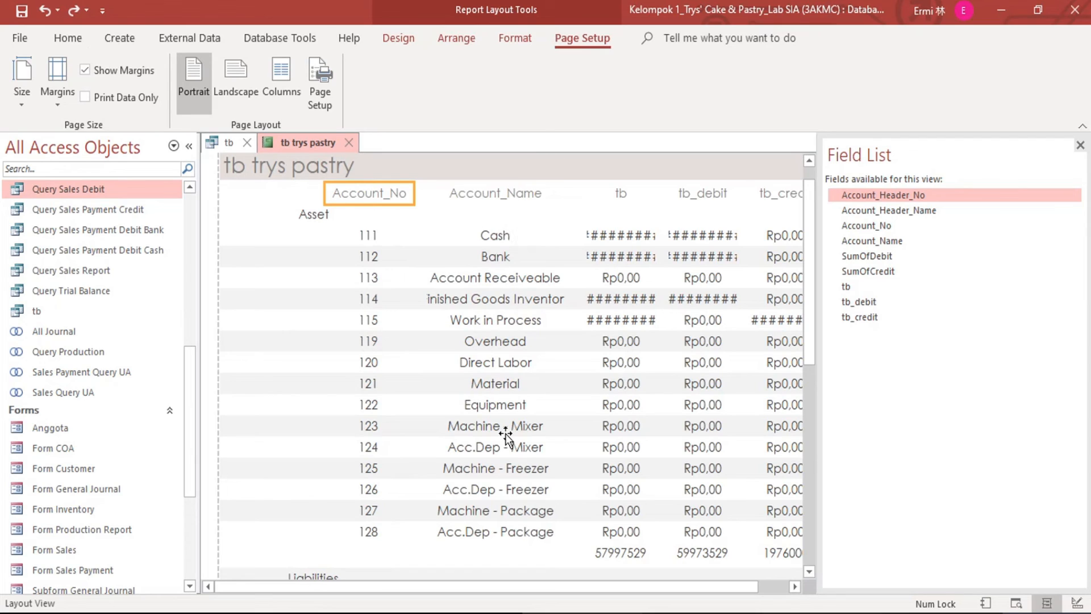
pyautogui.moveTo(379, 585); pyautogui.dragTo(412, 588)
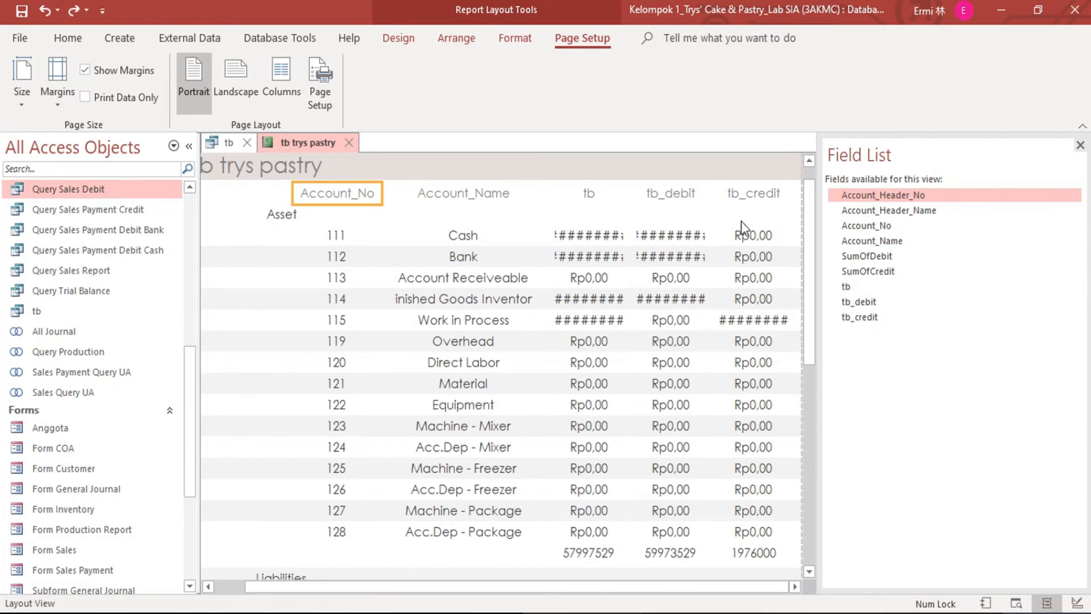
# - Examine the subtotals of every account group and compare the debit and credit grand totals at the report's end
pyautogui.click(610, 236)
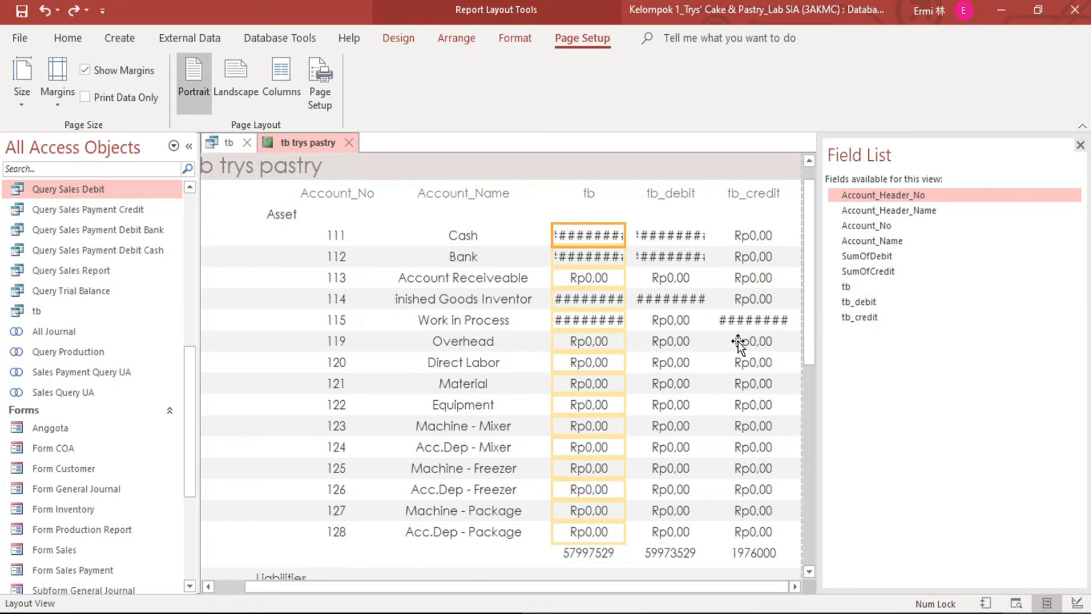
pyautogui.scroll(-1, 612, 347)
pyautogui.scroll(-3, 612, 347)
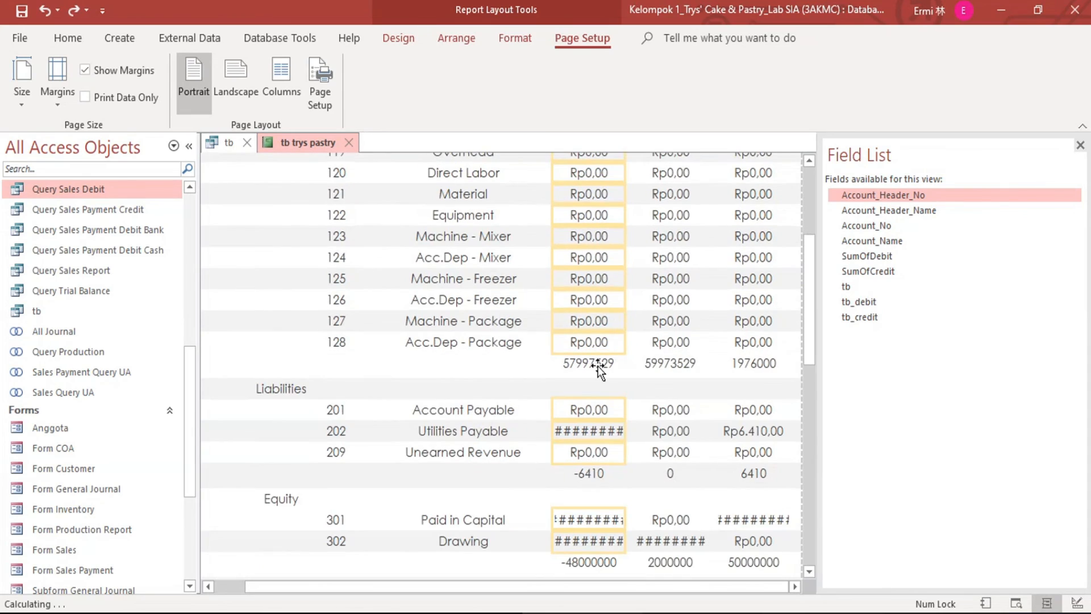
pyautogui.scroll(-5, 438, 410)
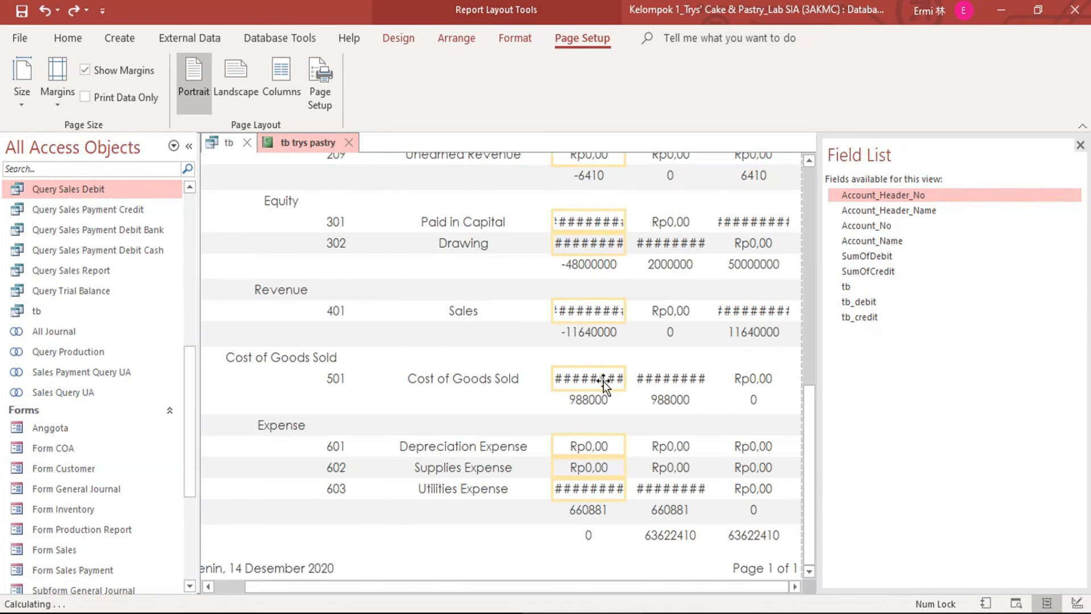
pyautogui.click(681, 539)
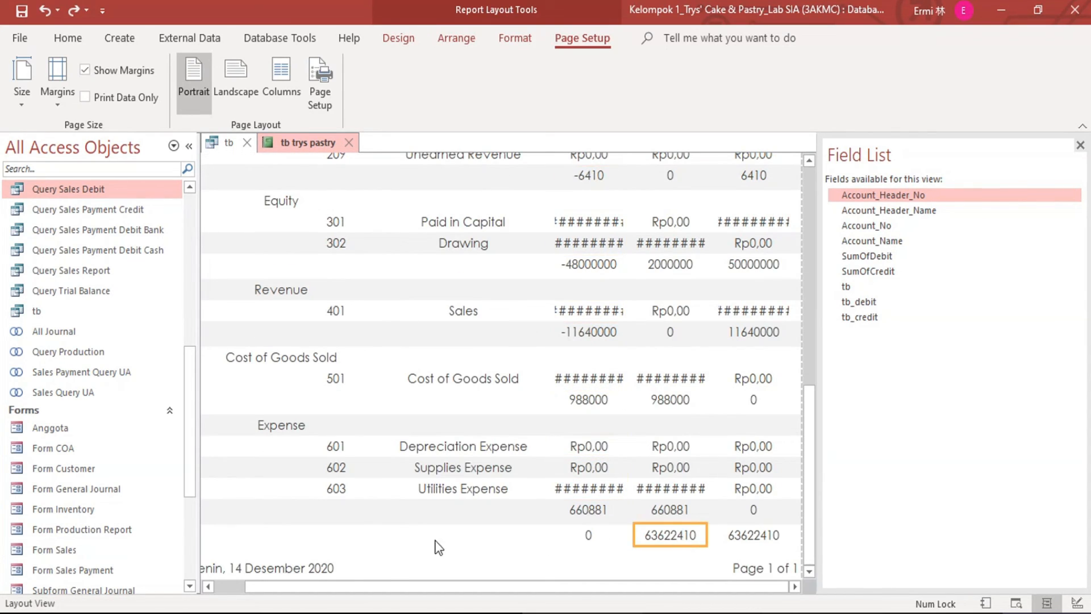
pyautogui.click(315, 547)
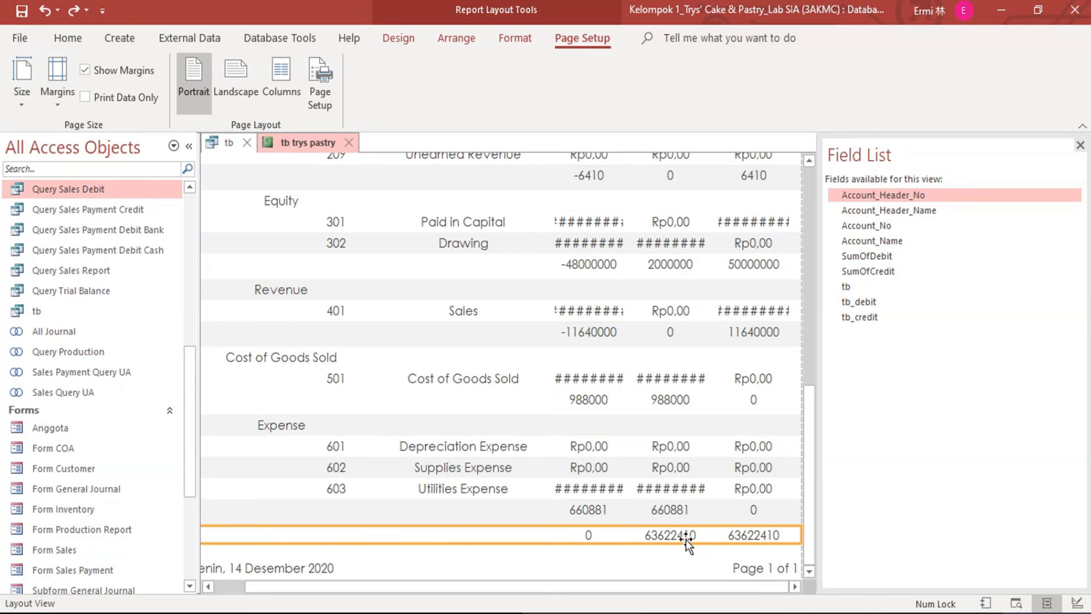
pyautogui.scroll(3, 742, 463)
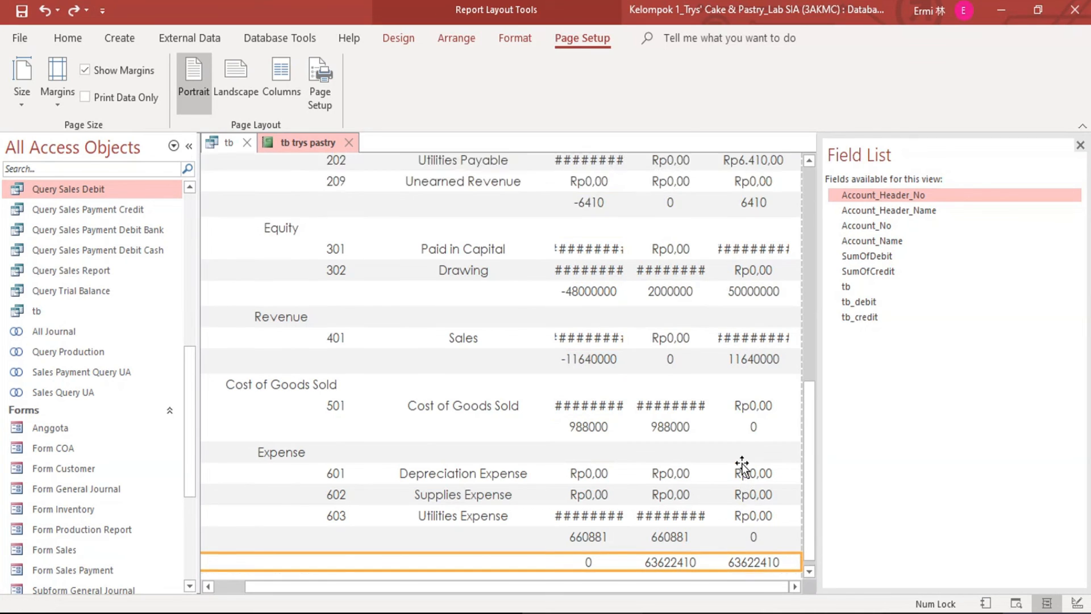
pyautogui.scroll(5, 733, 341)
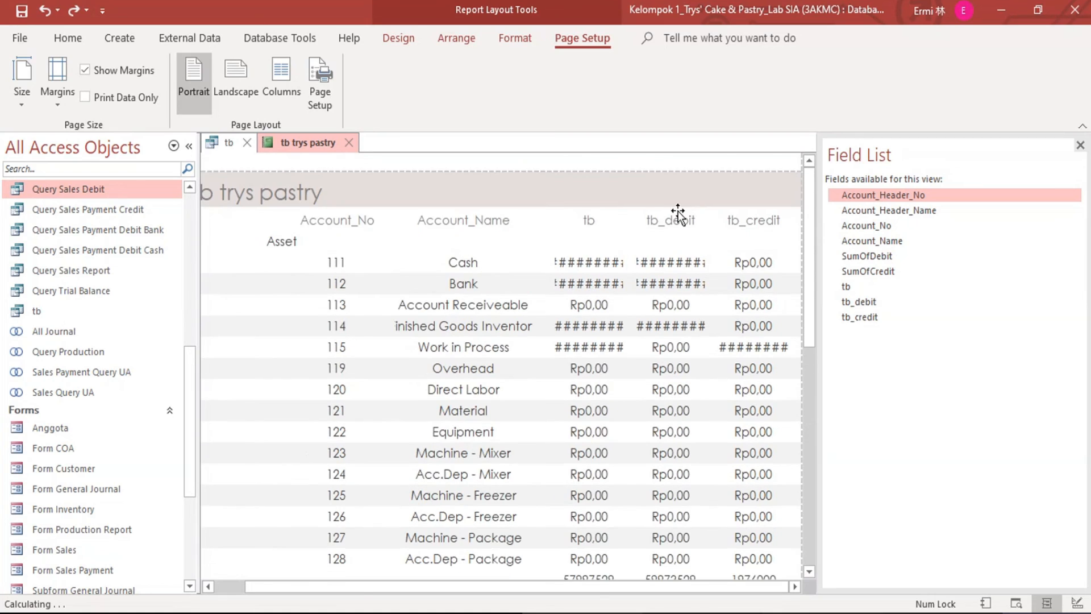
pyautogui.scroll(-8, 694, 299)
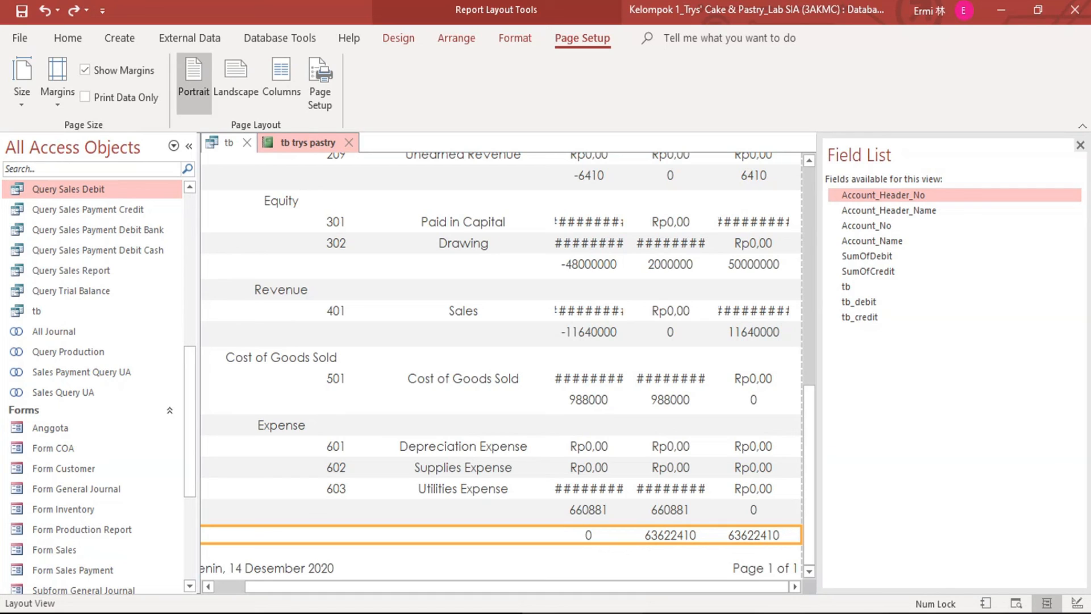
# - Find the saved reports among the database objects and select Account Receiveable Report
pyautogui.moveTo(189, 408); pyautogui.dragTo(189, 558)
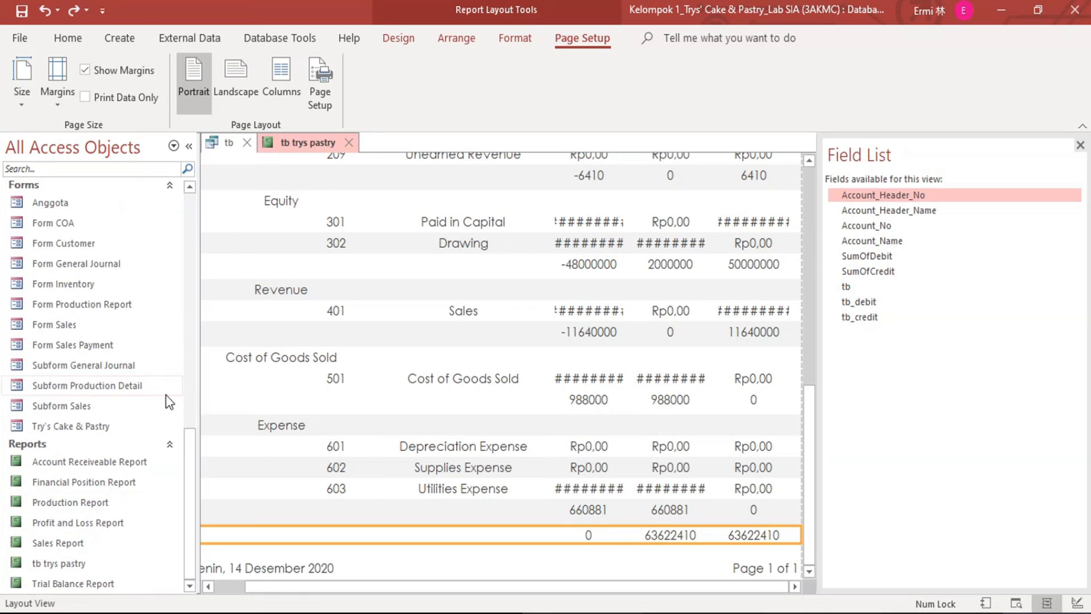
pyautogui.click(98, 459)
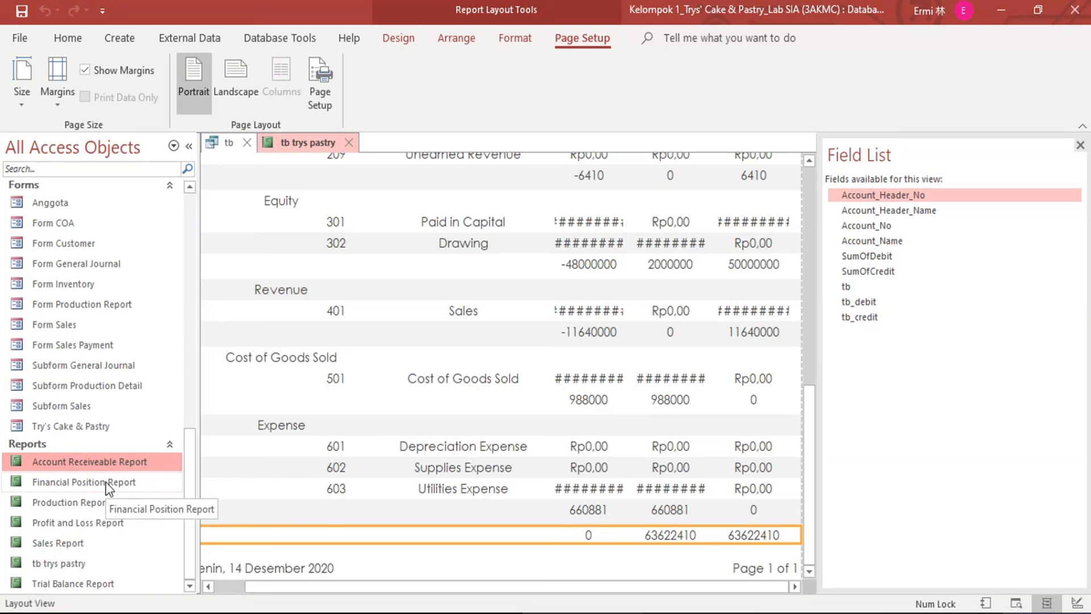
# - Look through the list of saved reports from Financial Position Report to Trial Balance Report, then return to the open tb trys pastry report
pyautogui.click(105, 482)
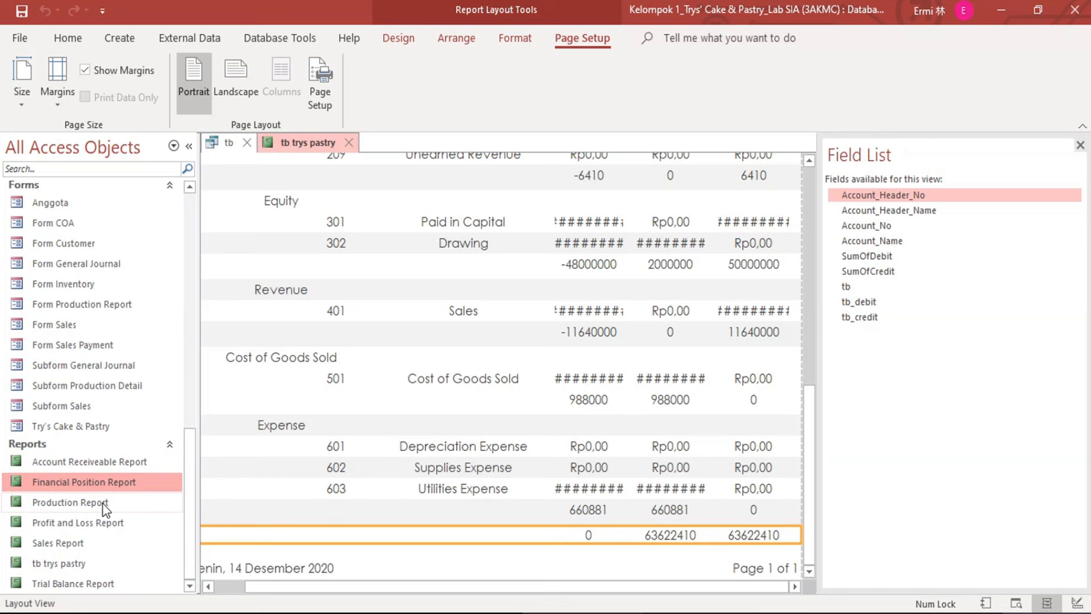
pyautogui.click(104, 506)
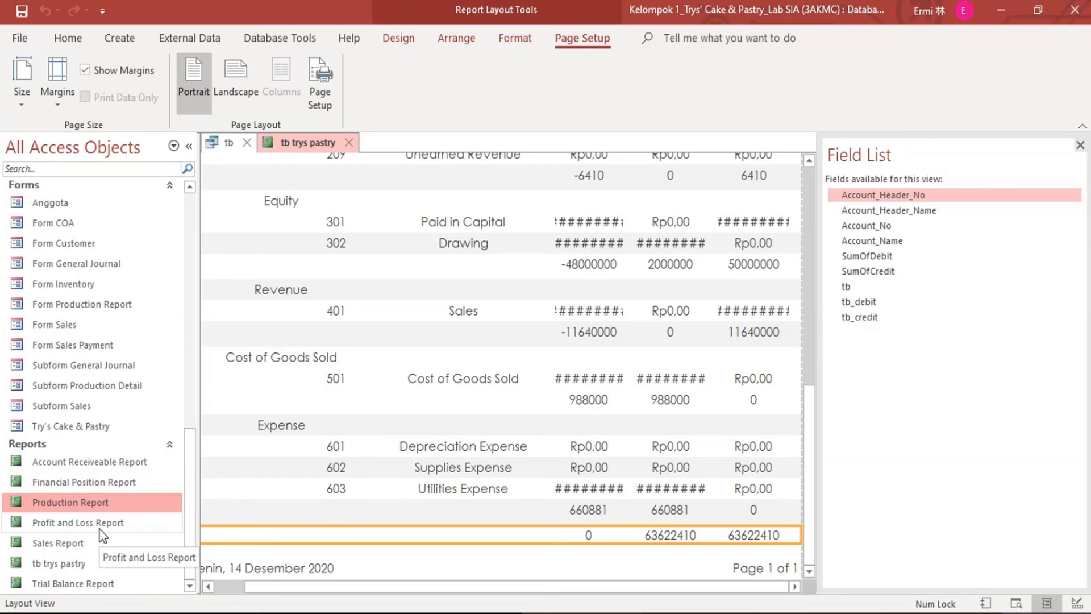
pyautogui.click(100, 529)
pyautogui.click(89, 537)
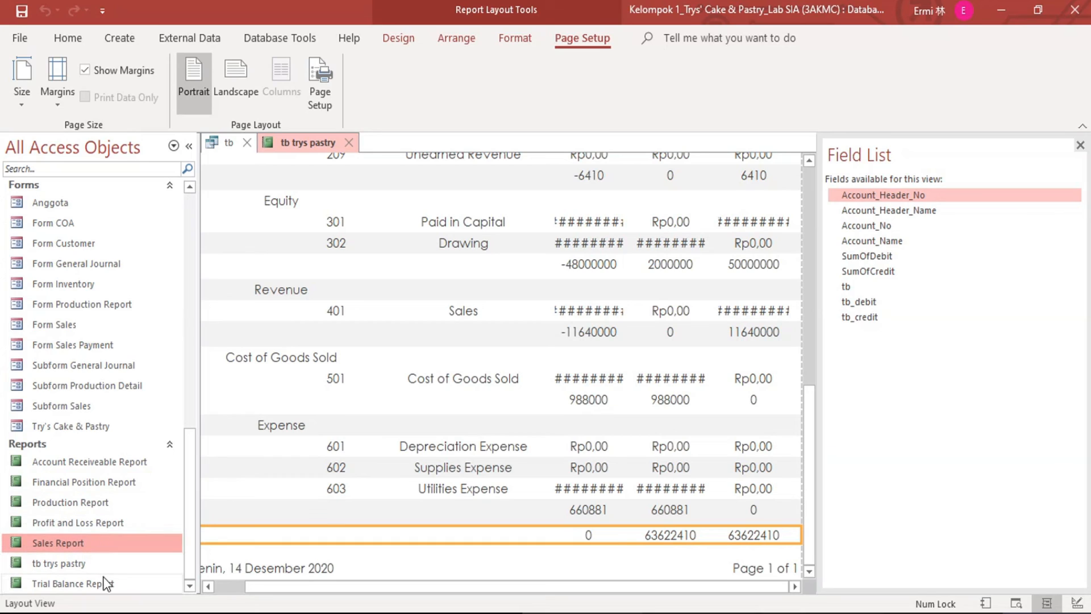
pyautogui.click(87, 582)
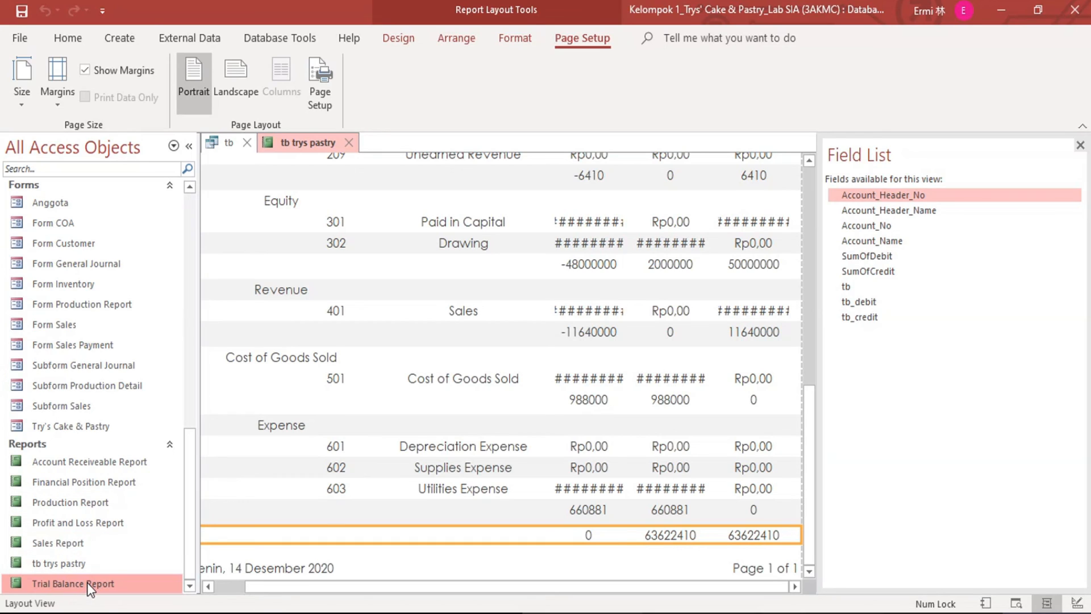
pyautogui.click(103, 460)
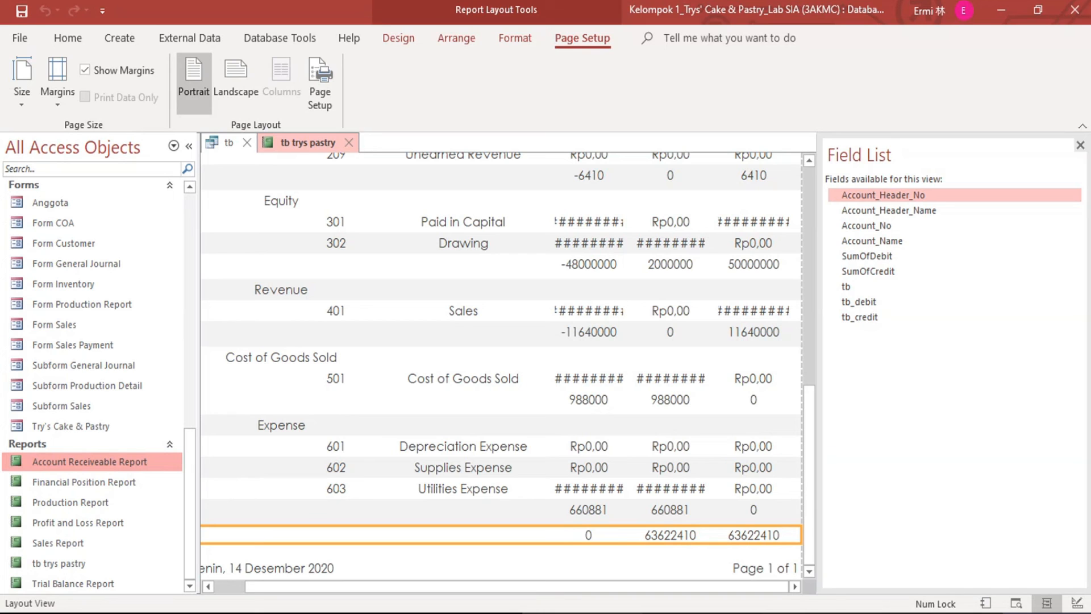
pyautogui.click(502, 357)
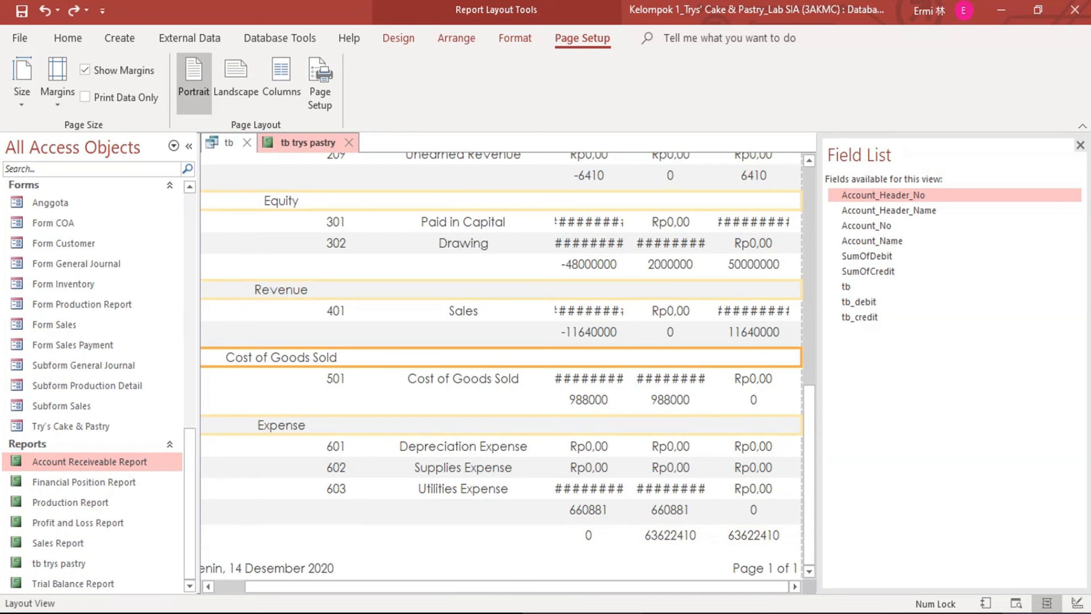